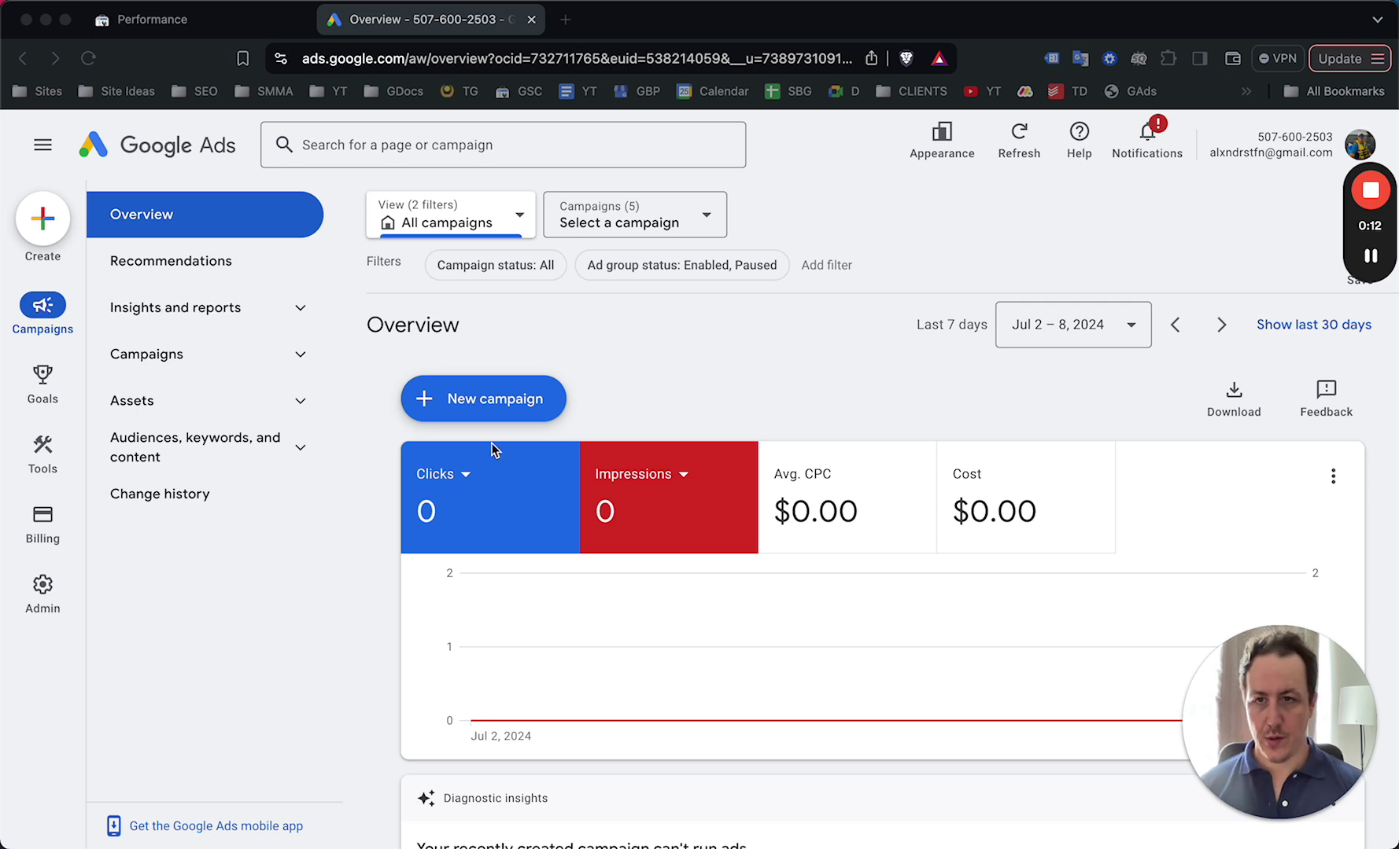
Create a new campaign with Leads as its objective and continue with the Page views conversion goal
click(249, 670)
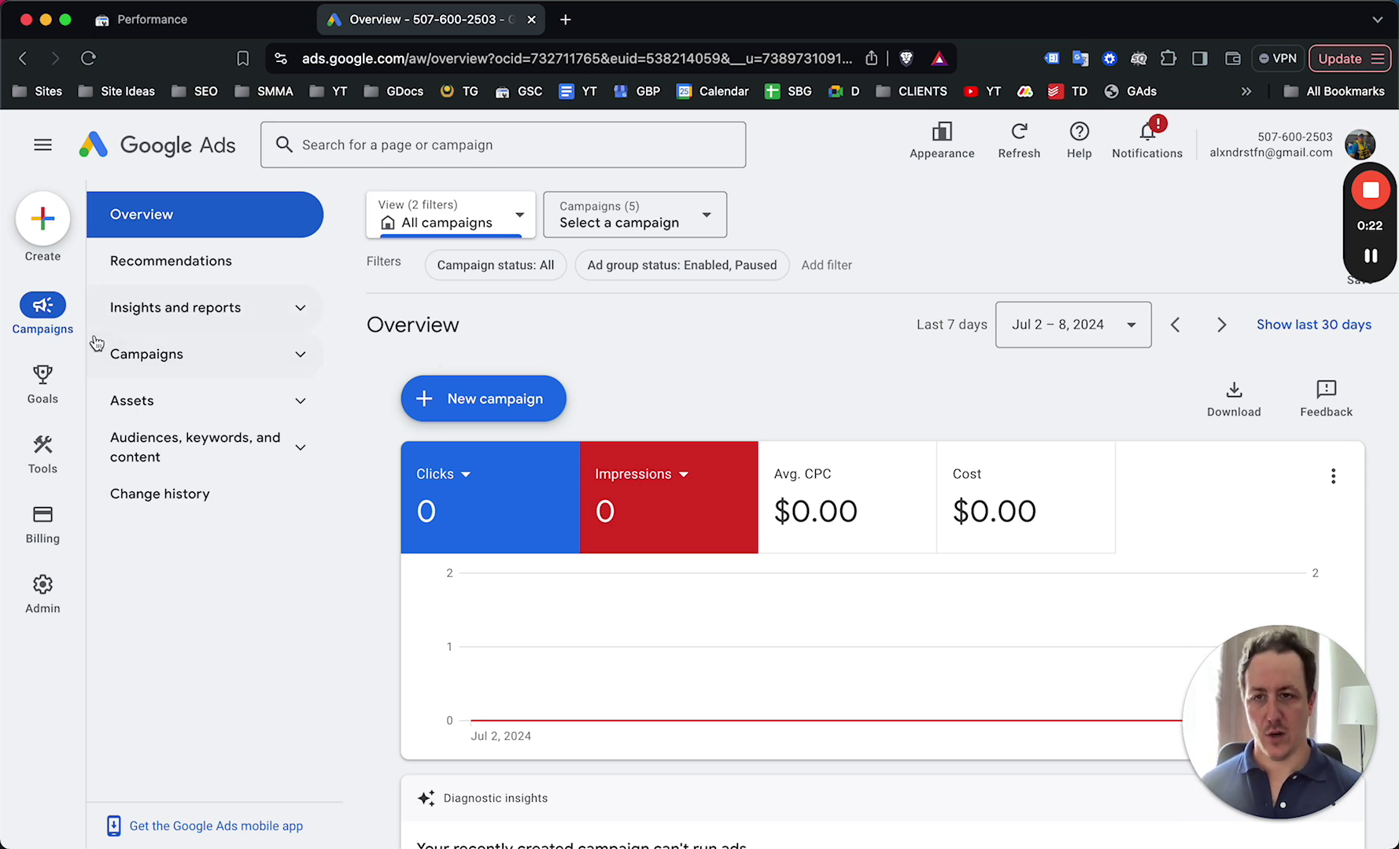
click(38, 228)
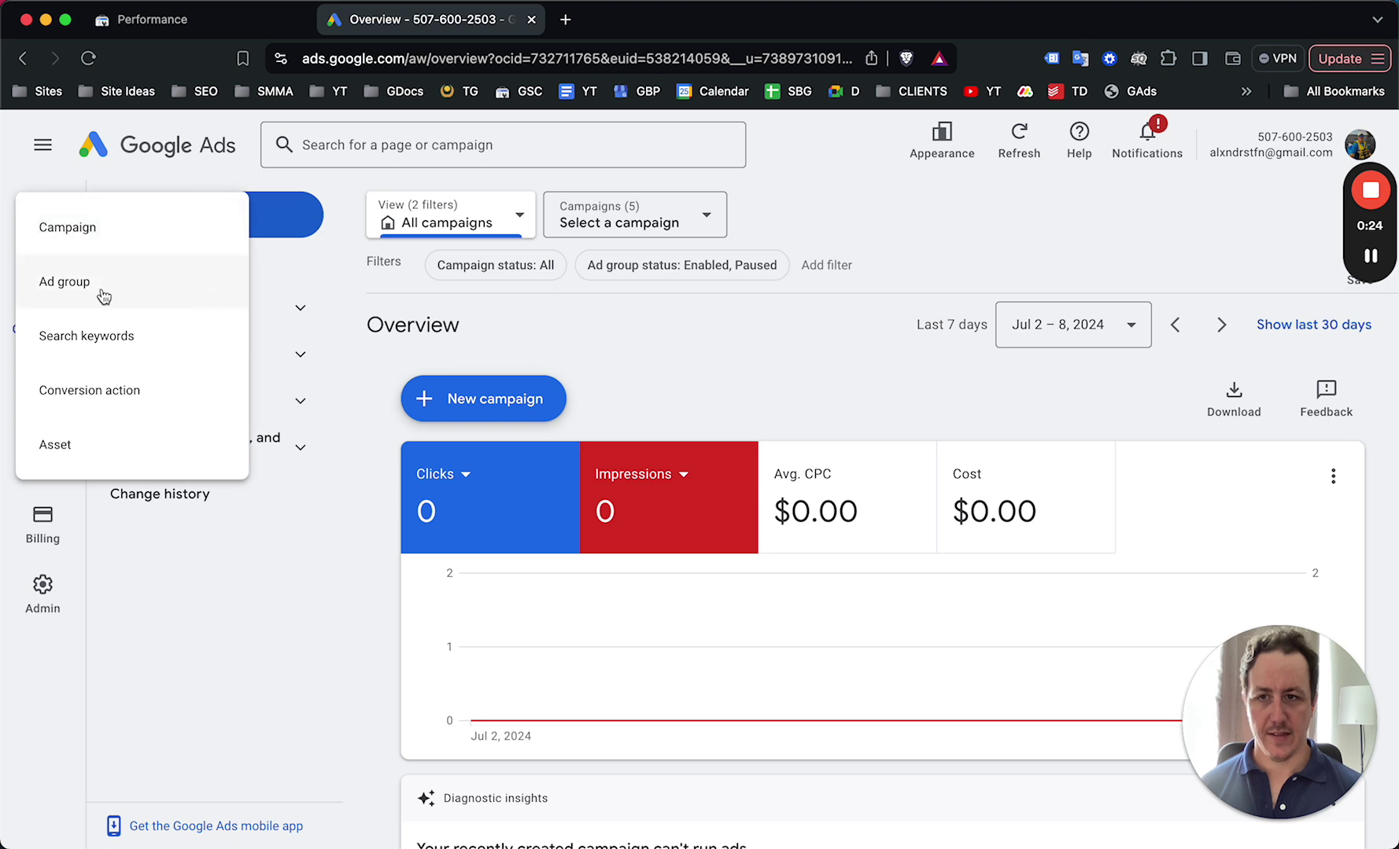
click(103, 237)
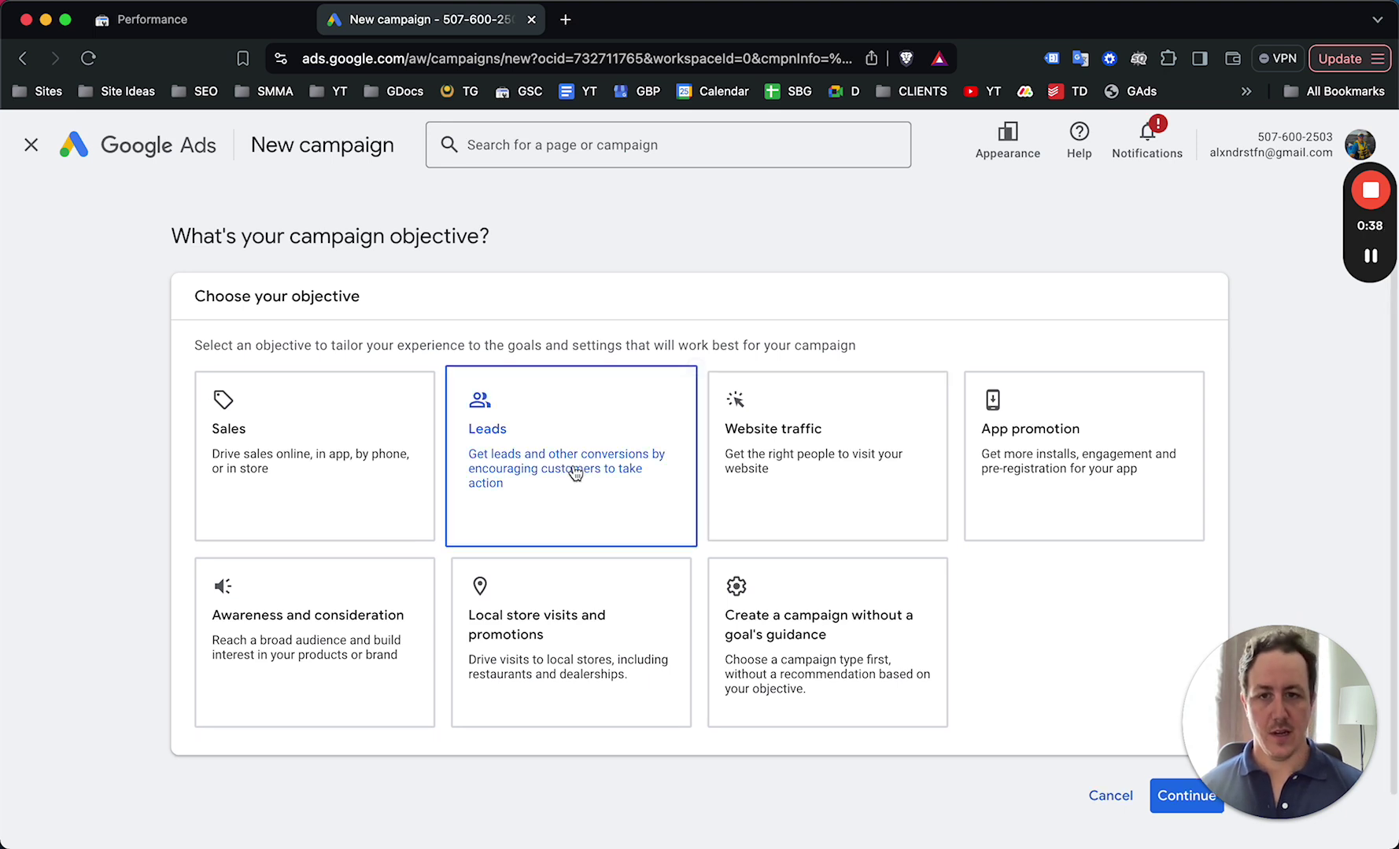
click(577, 474)
scroll(549, 475, down, 4)
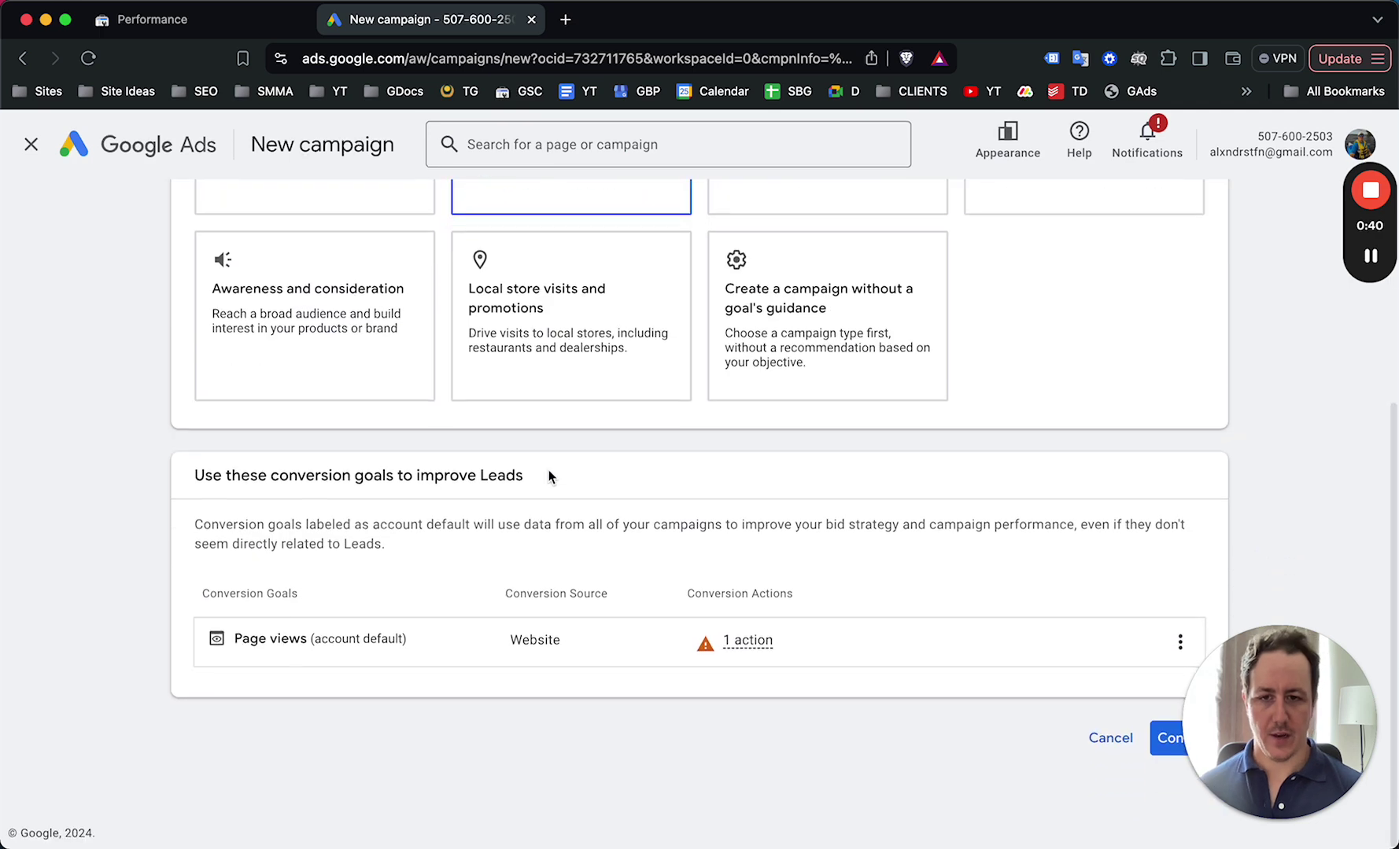
click(1169, 753)
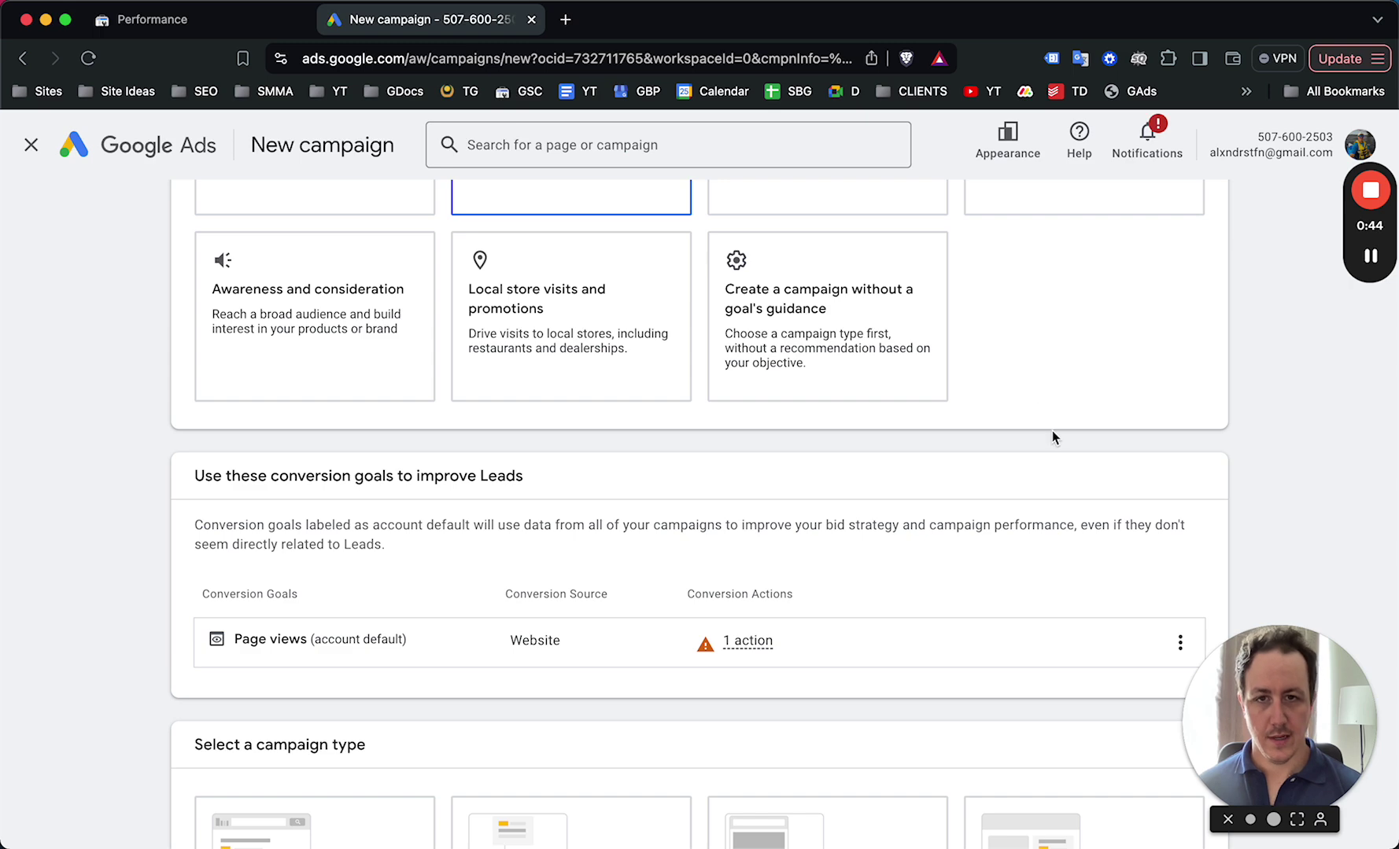
Choose Search as the campaign type and continue without selecting any ways to reach the goal
scroll(972, 459, down, 8)
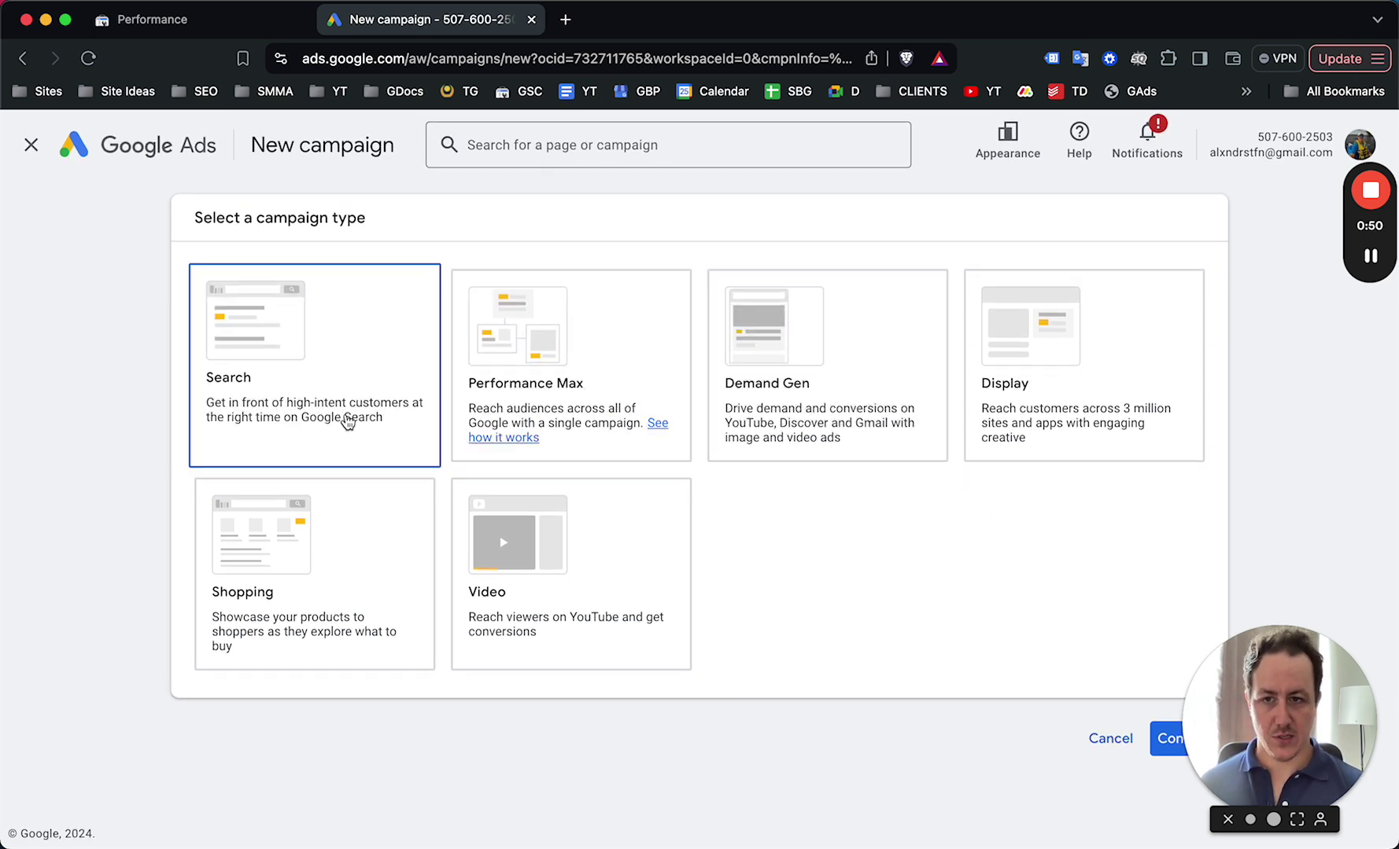
click(331, 417)
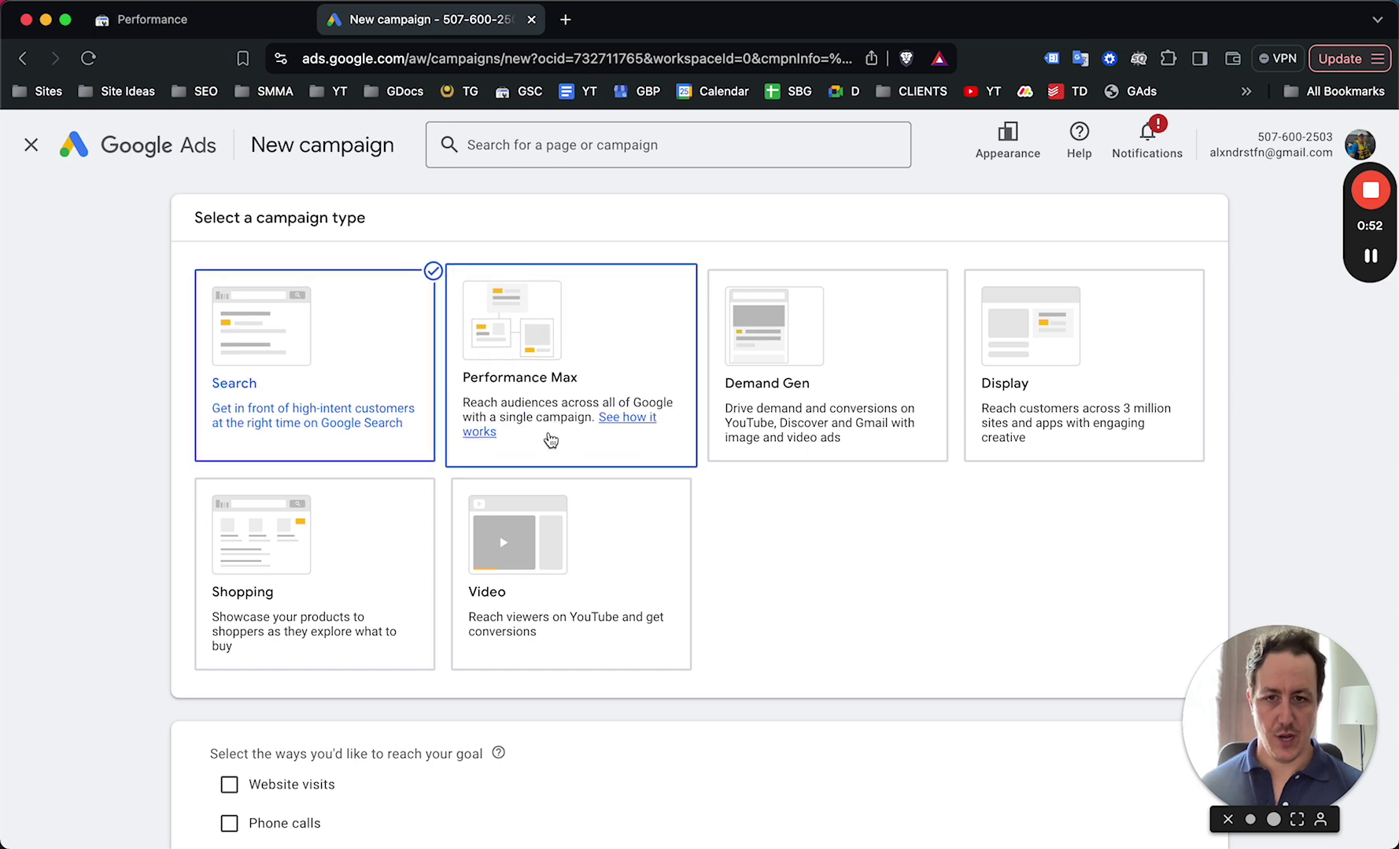
scroll(364, 645, down, 3)
scroll(364, 645, down, 1)
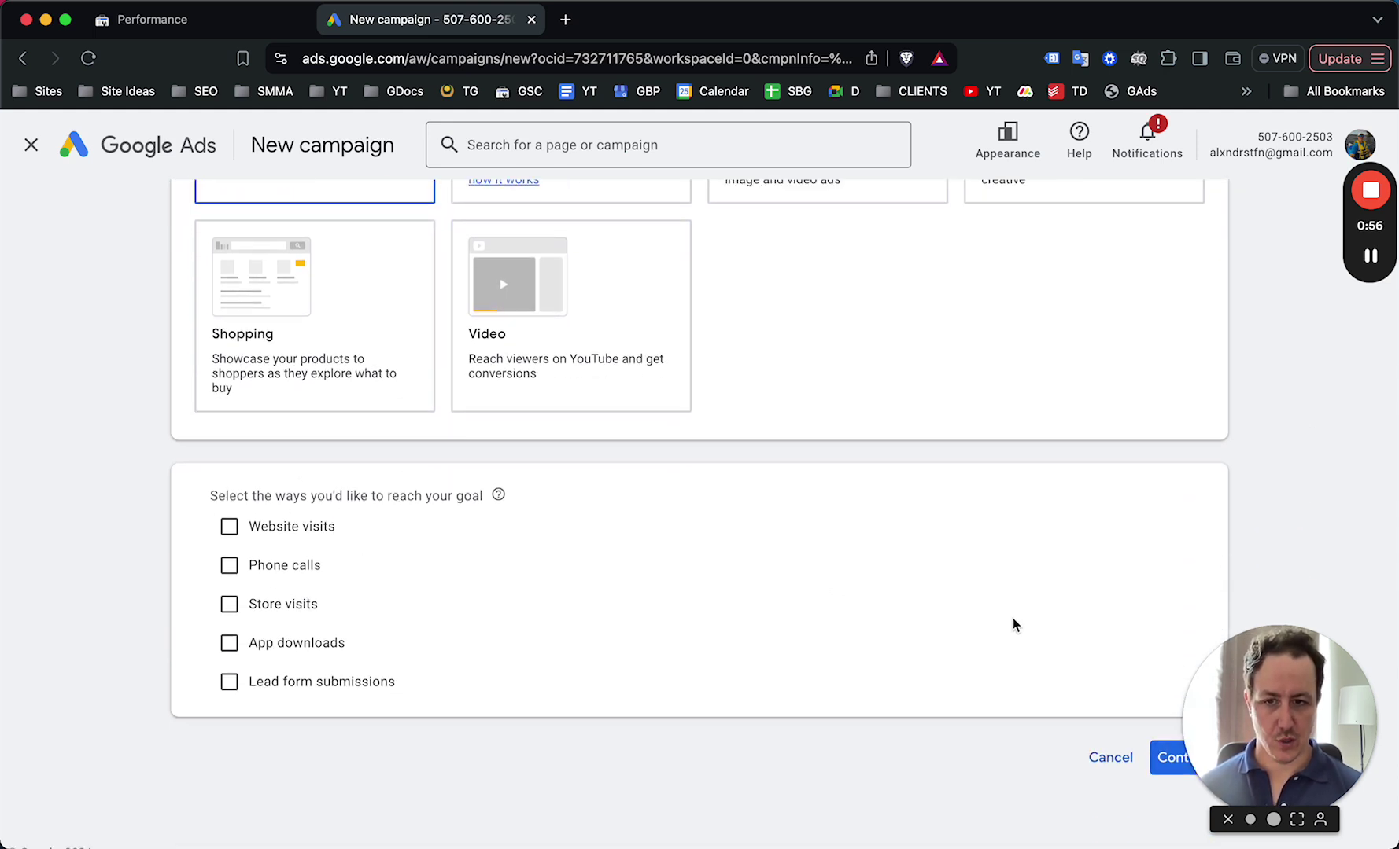
drag(1266, 693, 655, 677)
drag(834, 680, 119, 718)
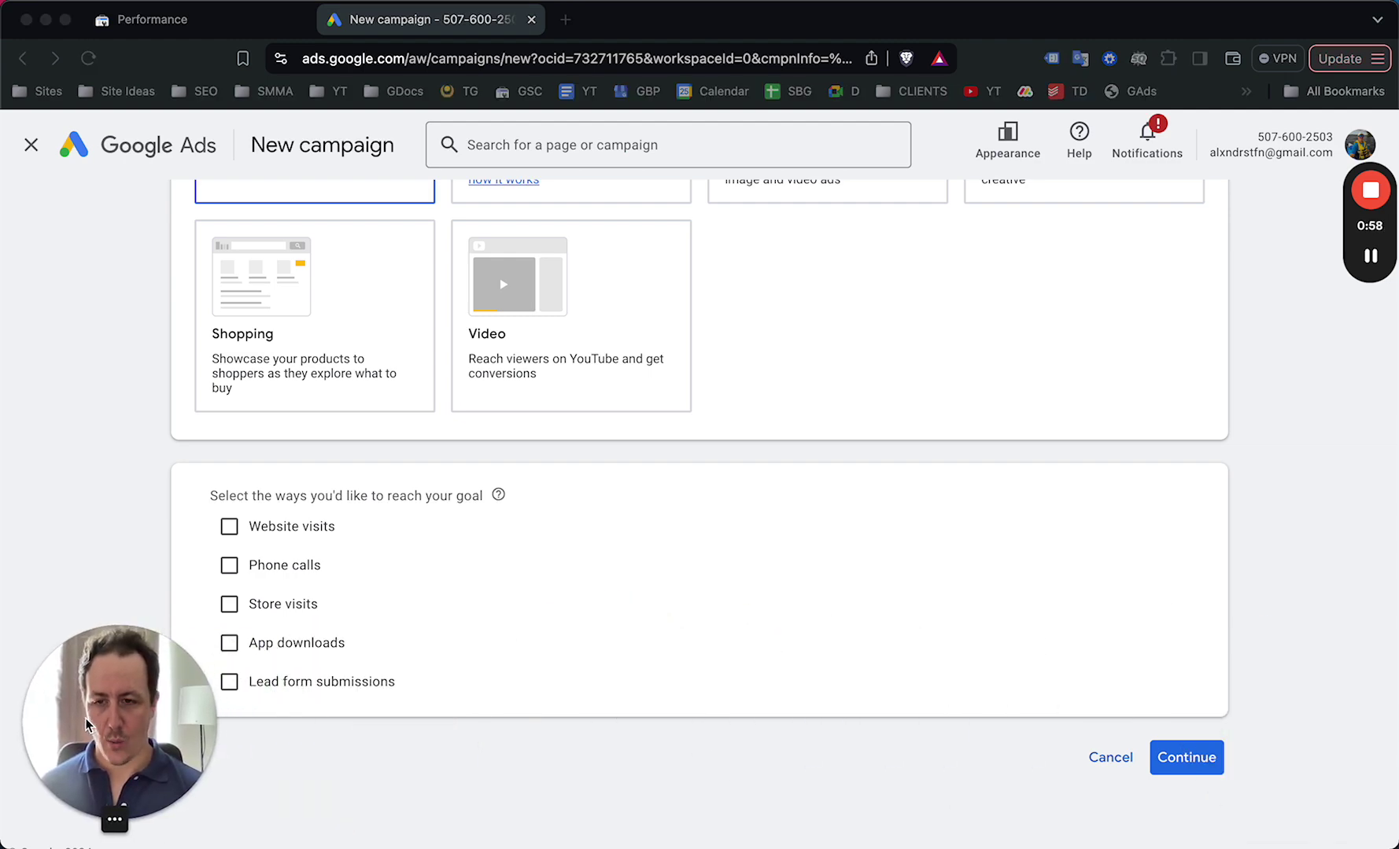
click(1187, 757)
Name the campaign "B&B Charleston" and start it as a new campaign instead of resuming a saved draft
scroll(787, 500, down, 3)
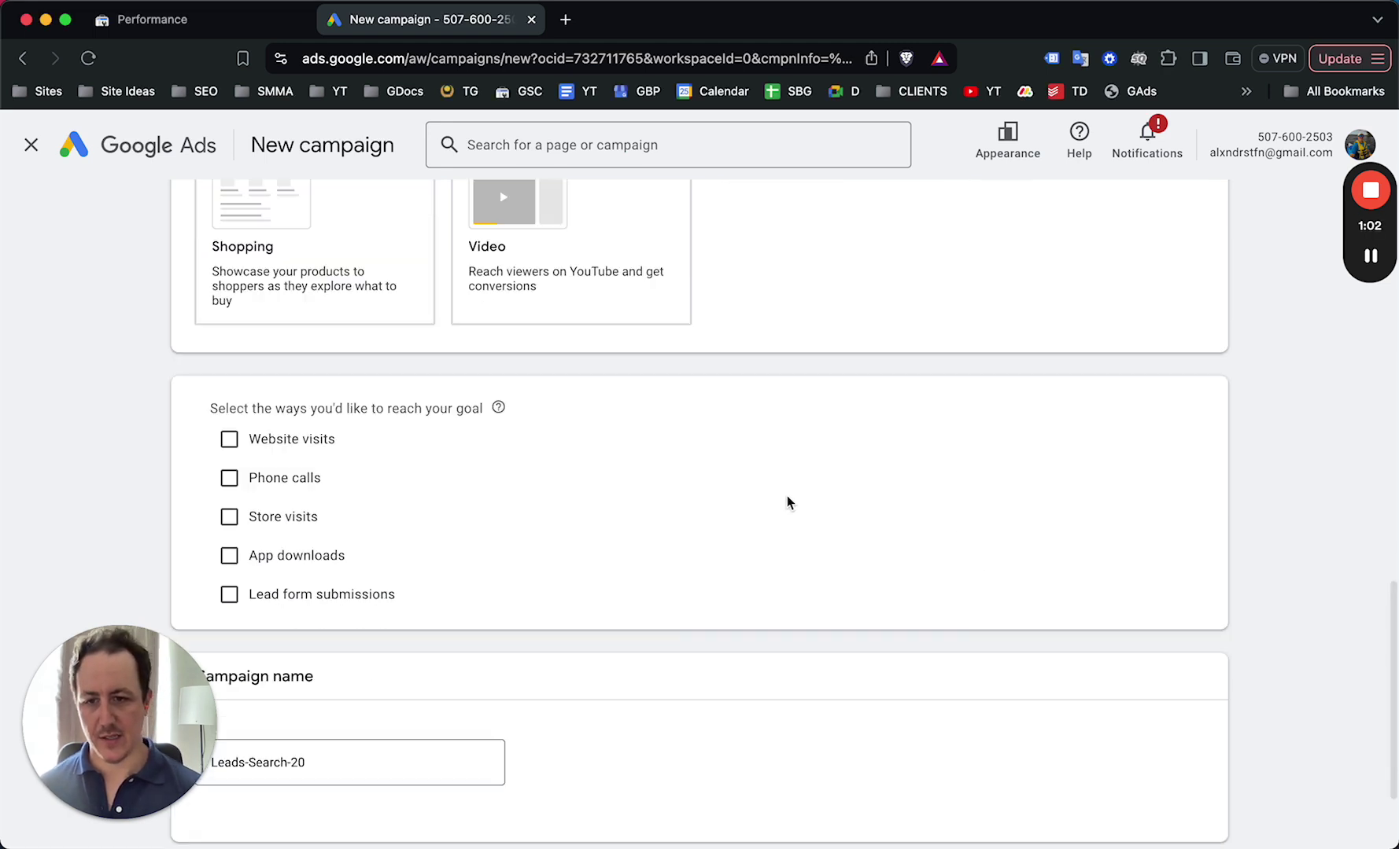
click(251, 620)
triple_click(251, 619)
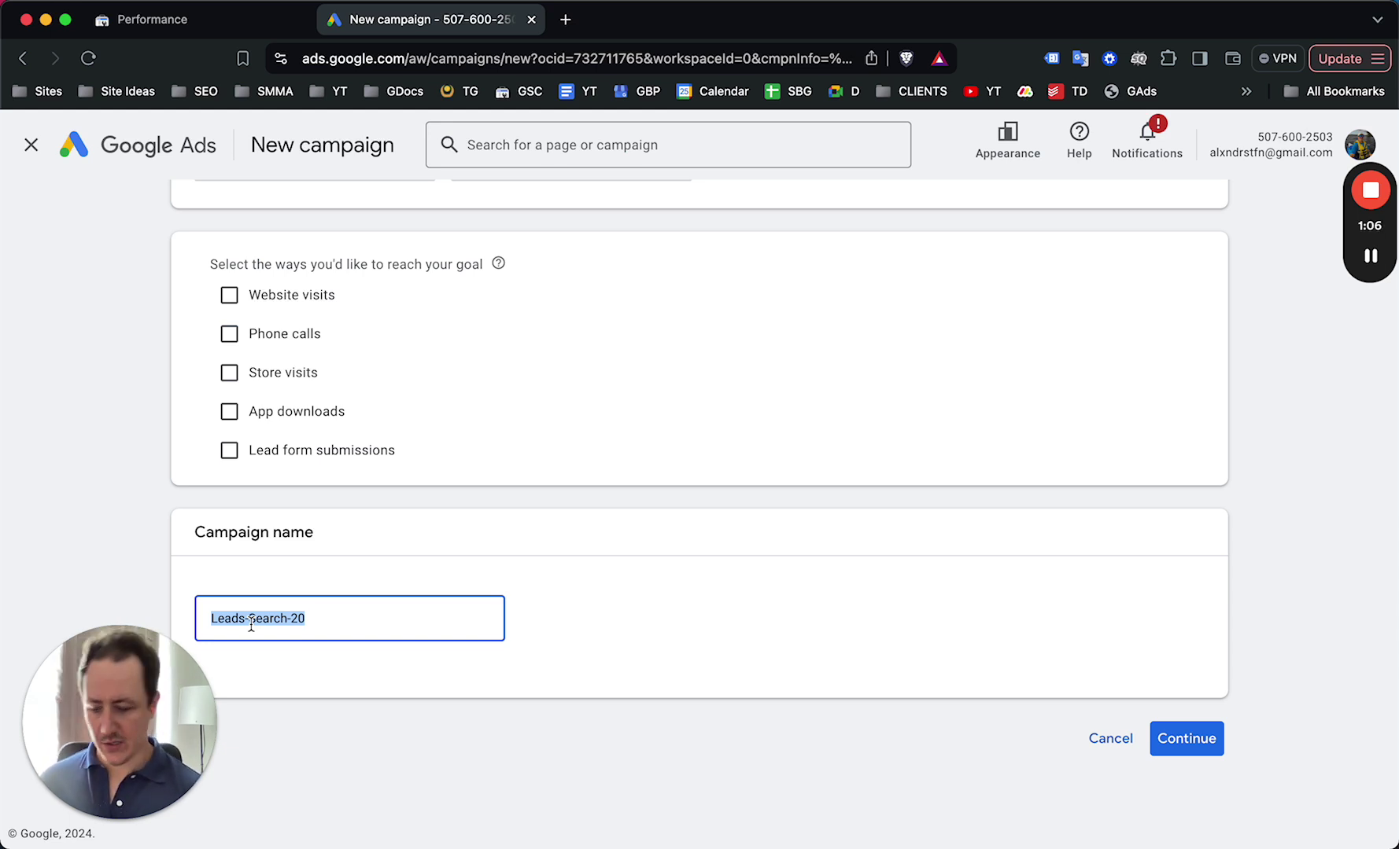
text(B&B Charles)
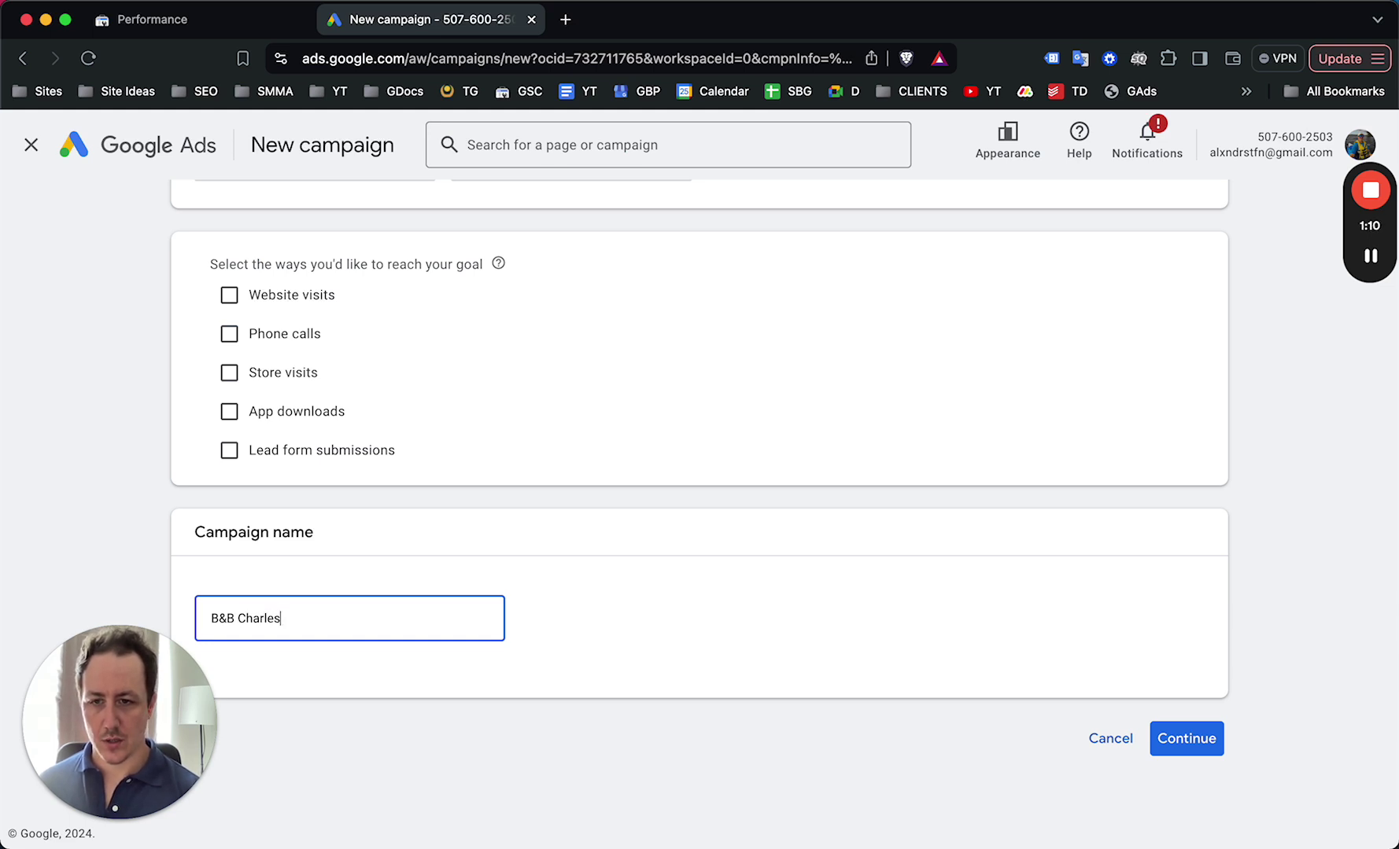
text(ton)
click(1184, 739)
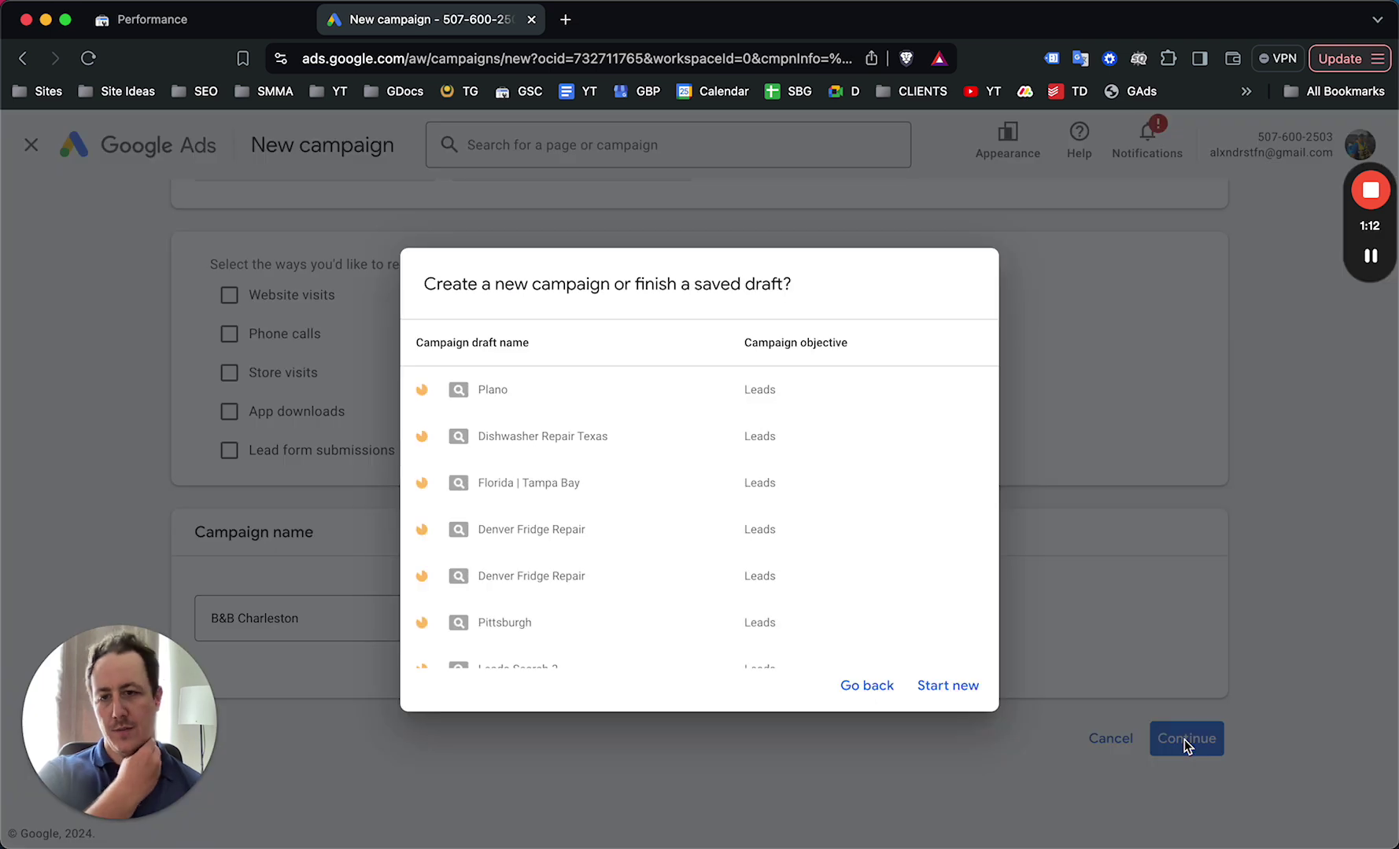
click(931, 694)
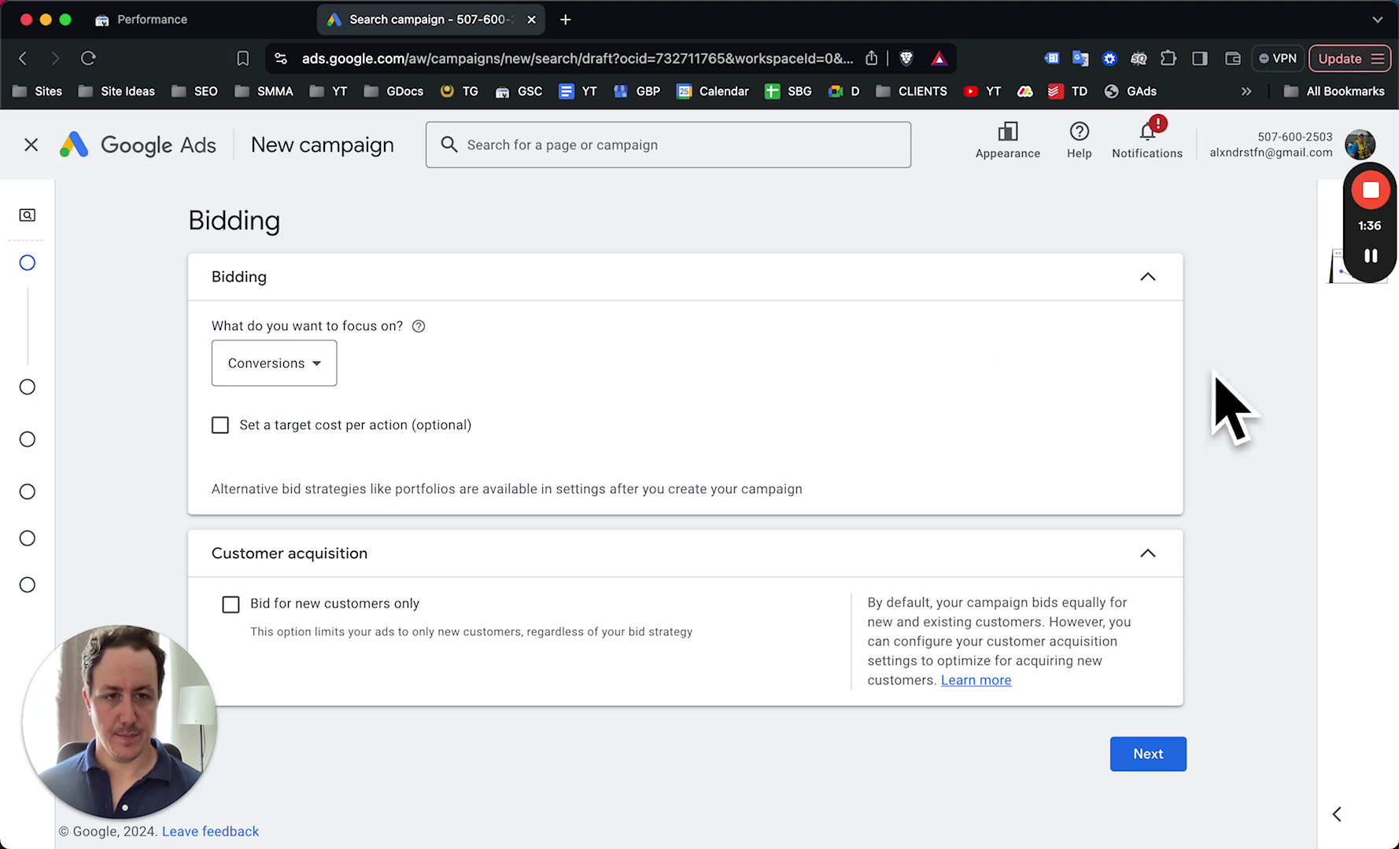
Set the bidding focus to Clicks without a maximum cost per click limit and proceed to the campaign settings
click(312, 378)
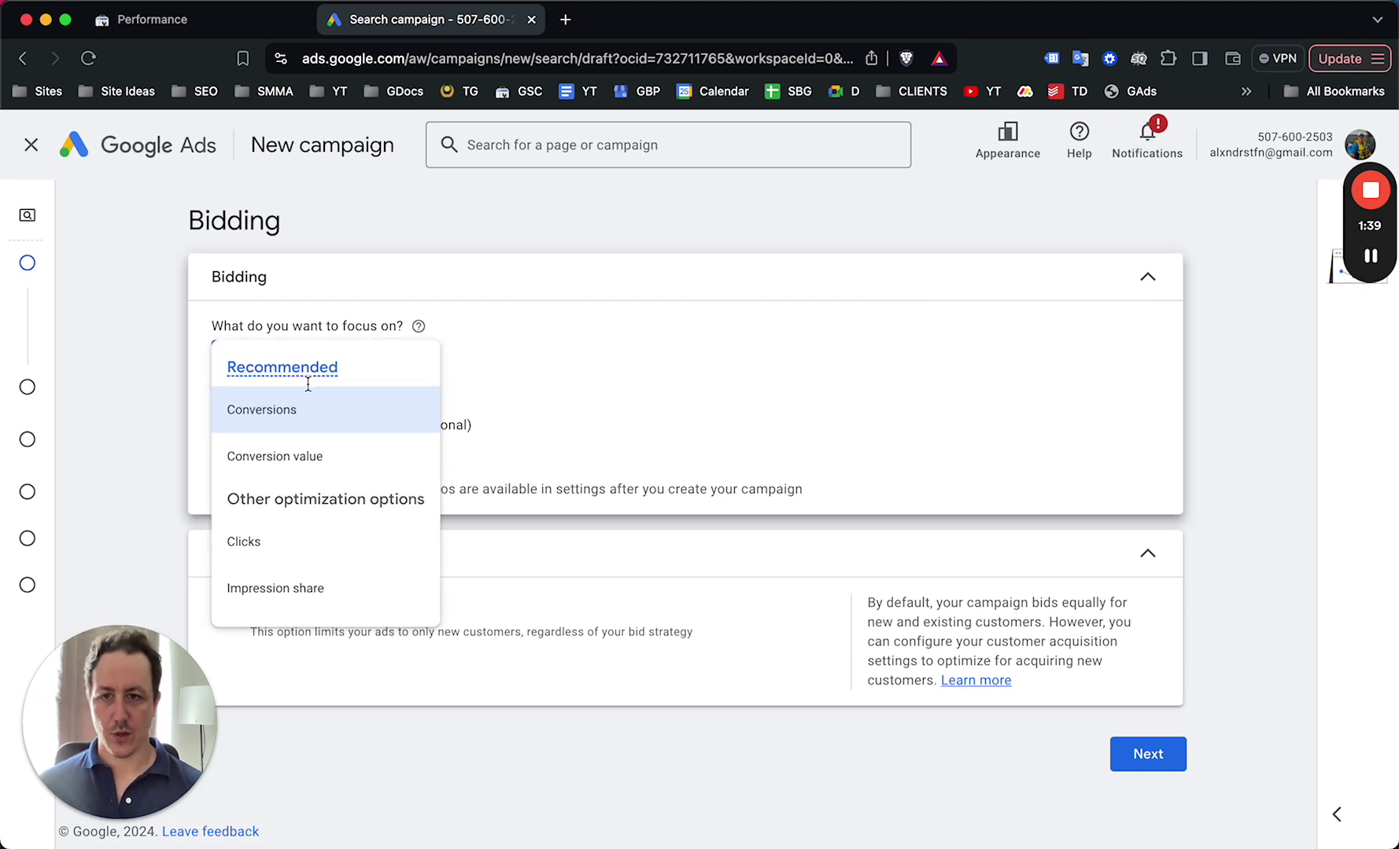
click(345, 540)
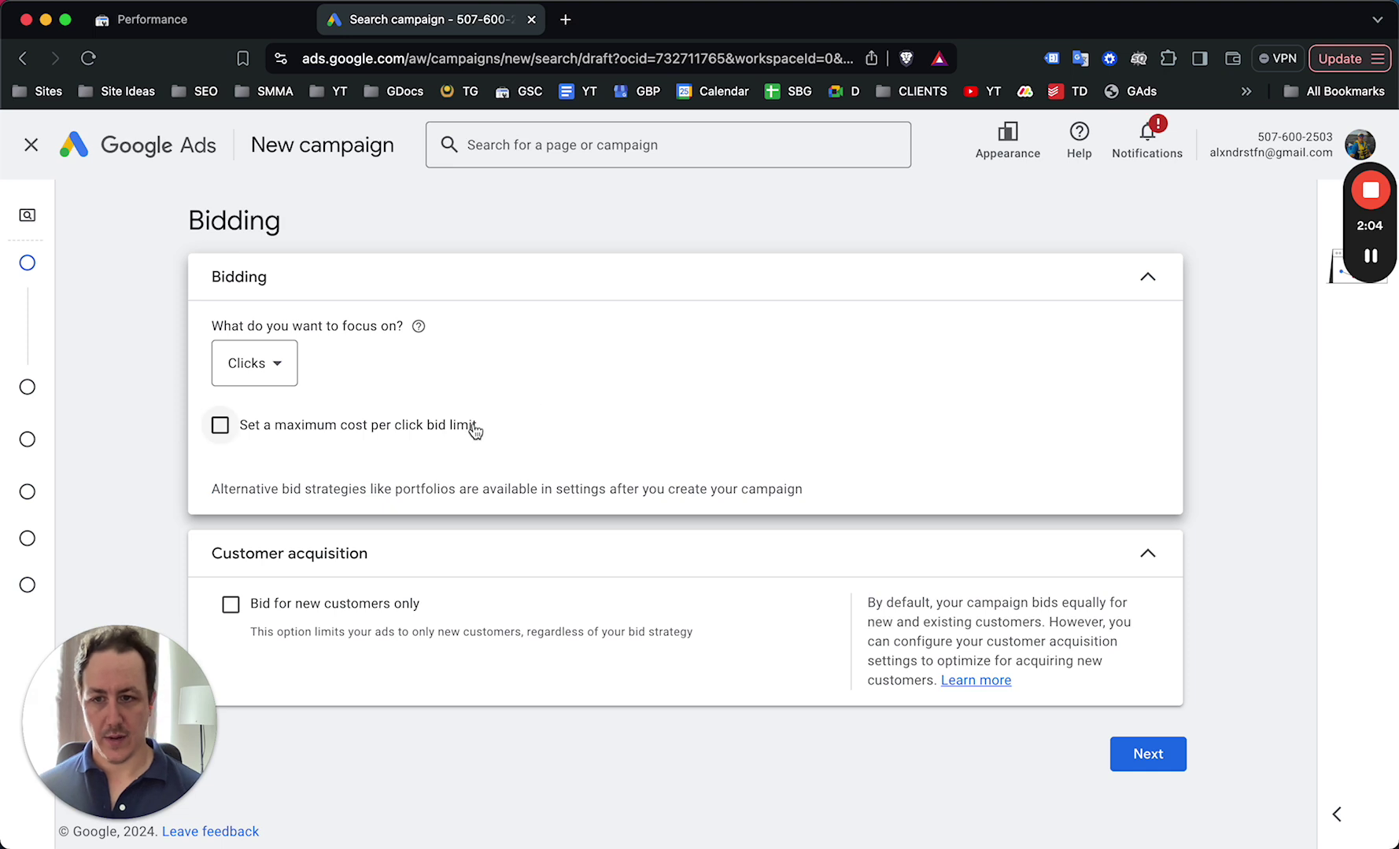
click(1126, 760)
Exclude Google search partners and the Google Display Network from the campaign's networks
click(382, 441)
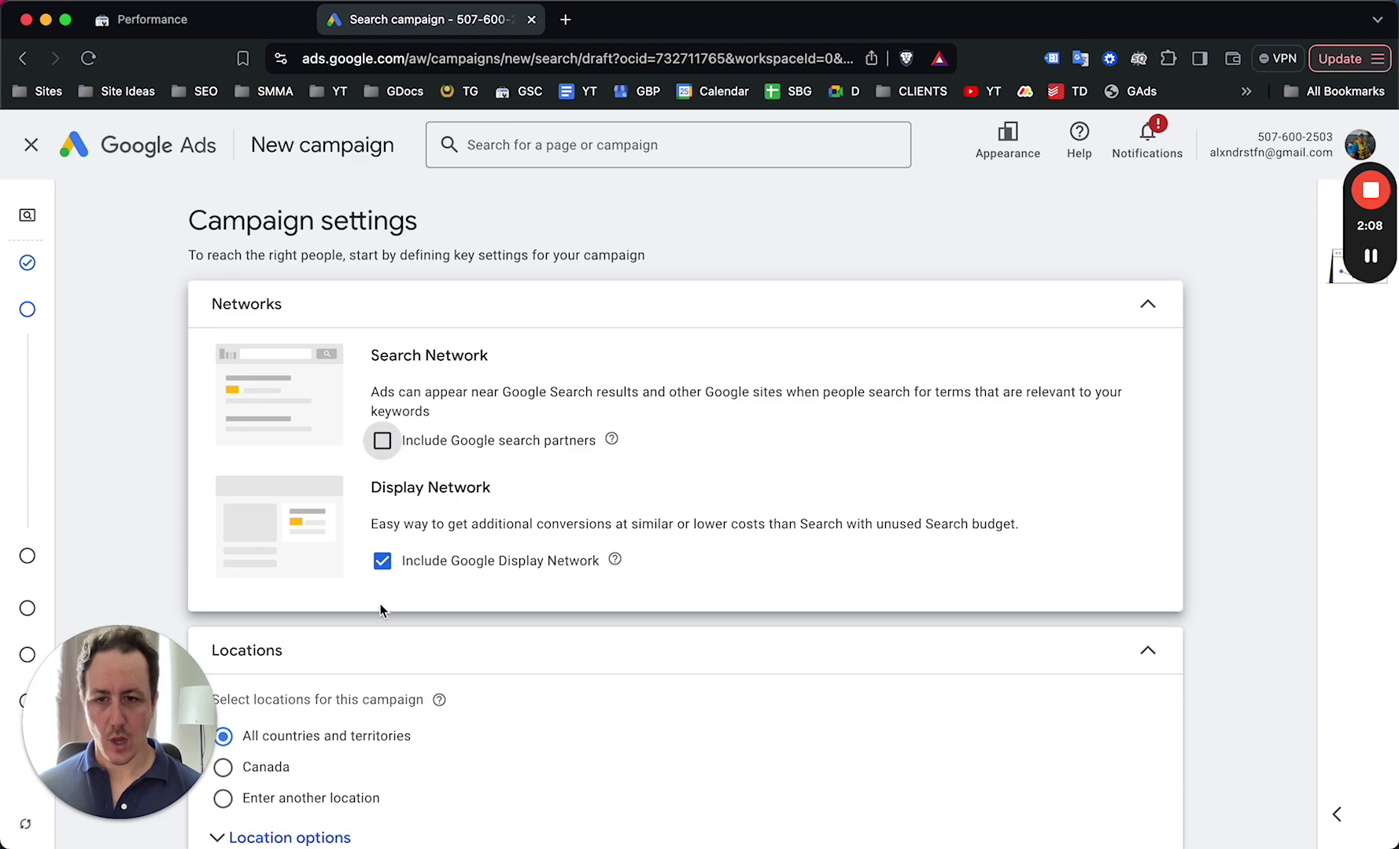
click(383, 561)
scroll(566, 401, down, 5)
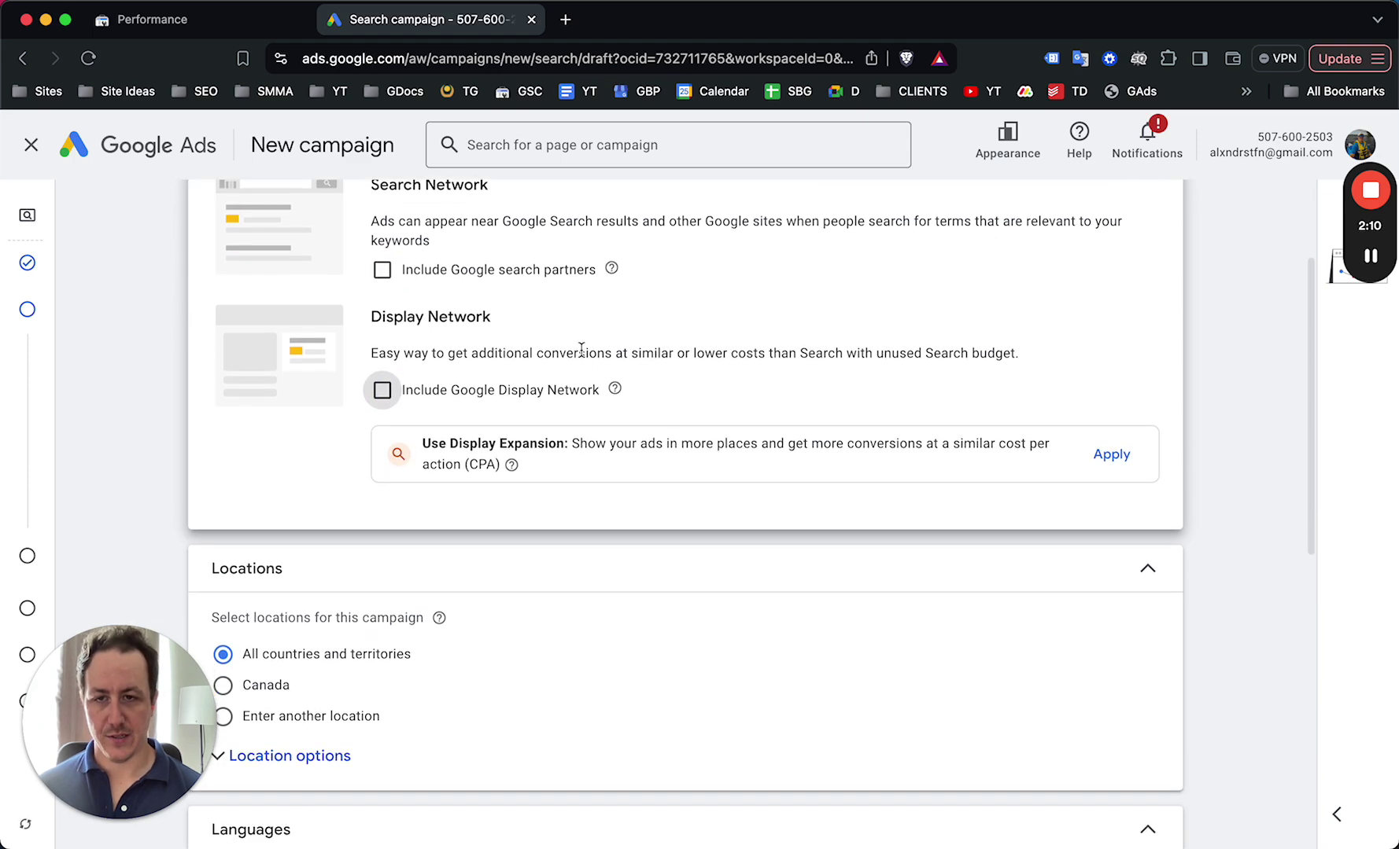
scroll(552, 446, up, 2)
scroll(552, 446, up, 2)
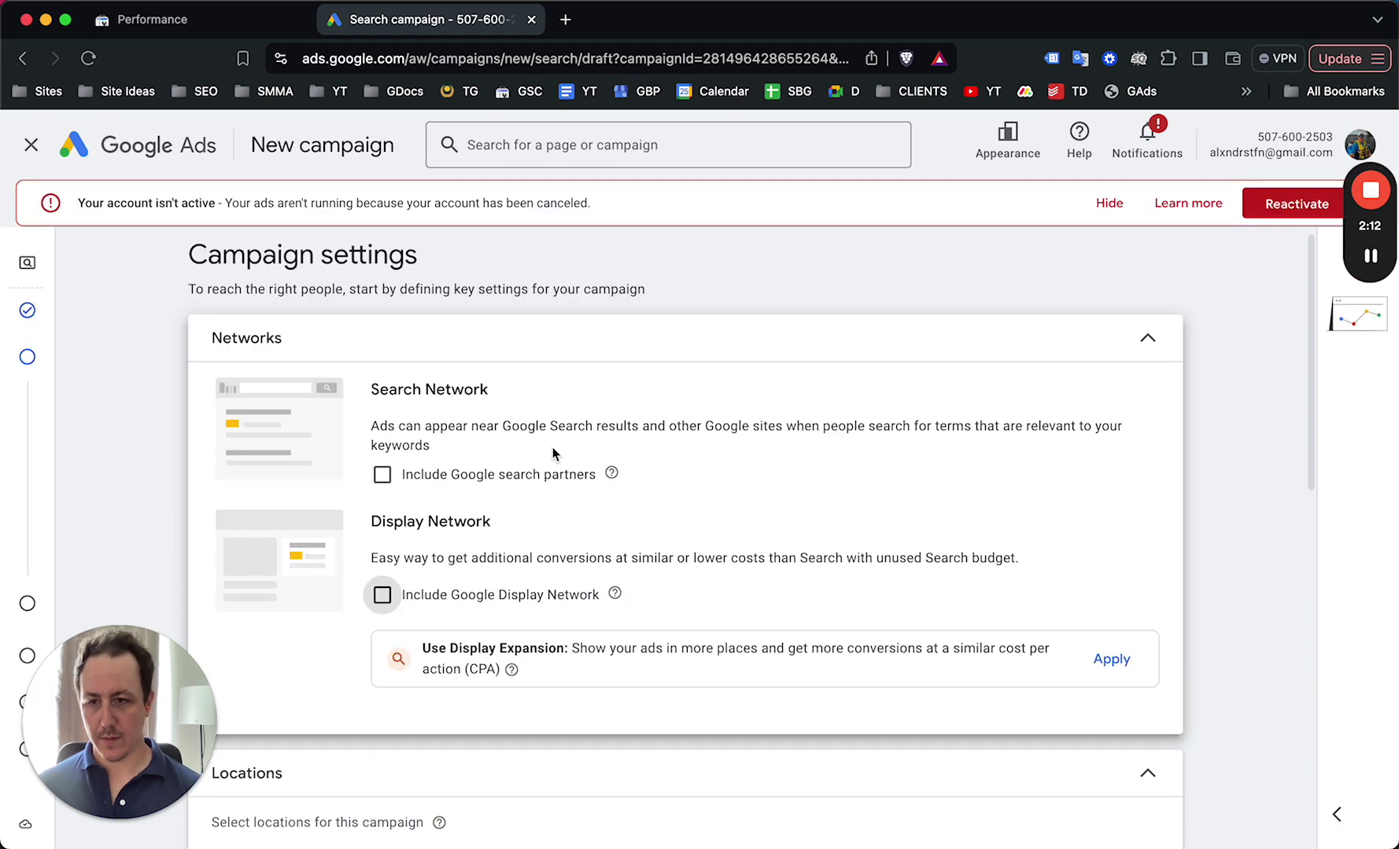
scroll(552, 454, down, 5)
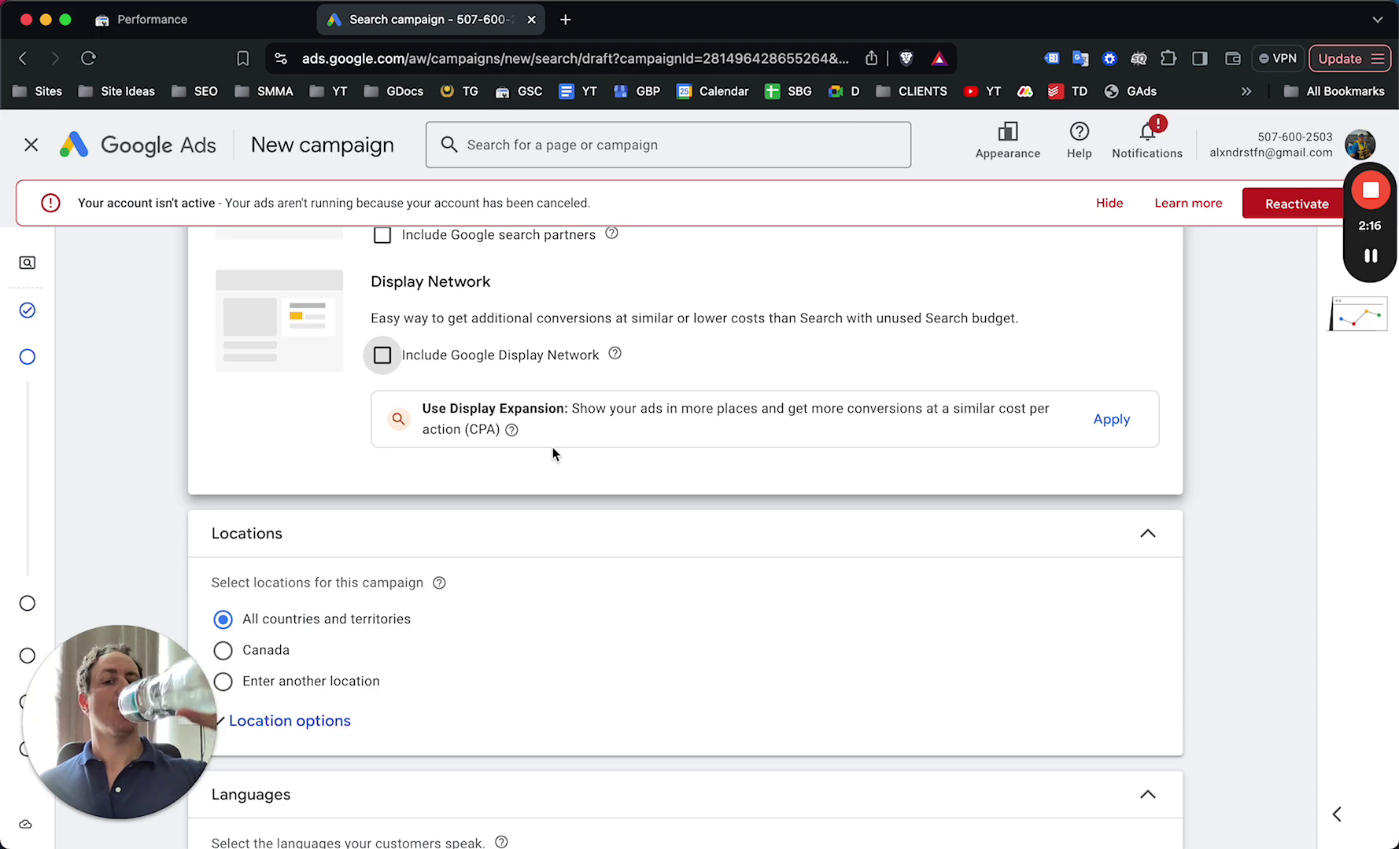
scroll(553, 454, up, 2)
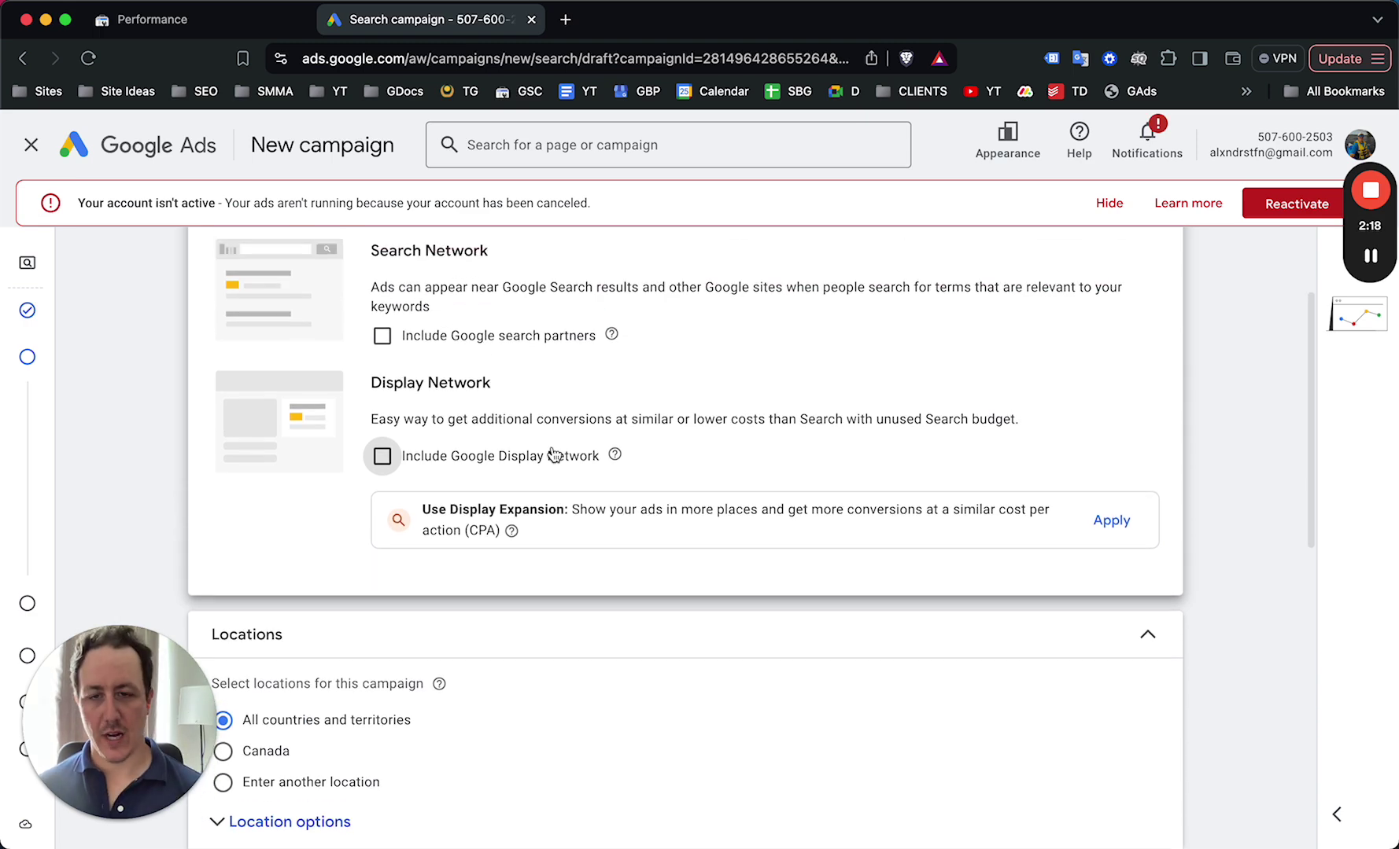
Dismiss the inactive account notice and target the United States as the campaign's included location
scroll(552, 453, down, 6)
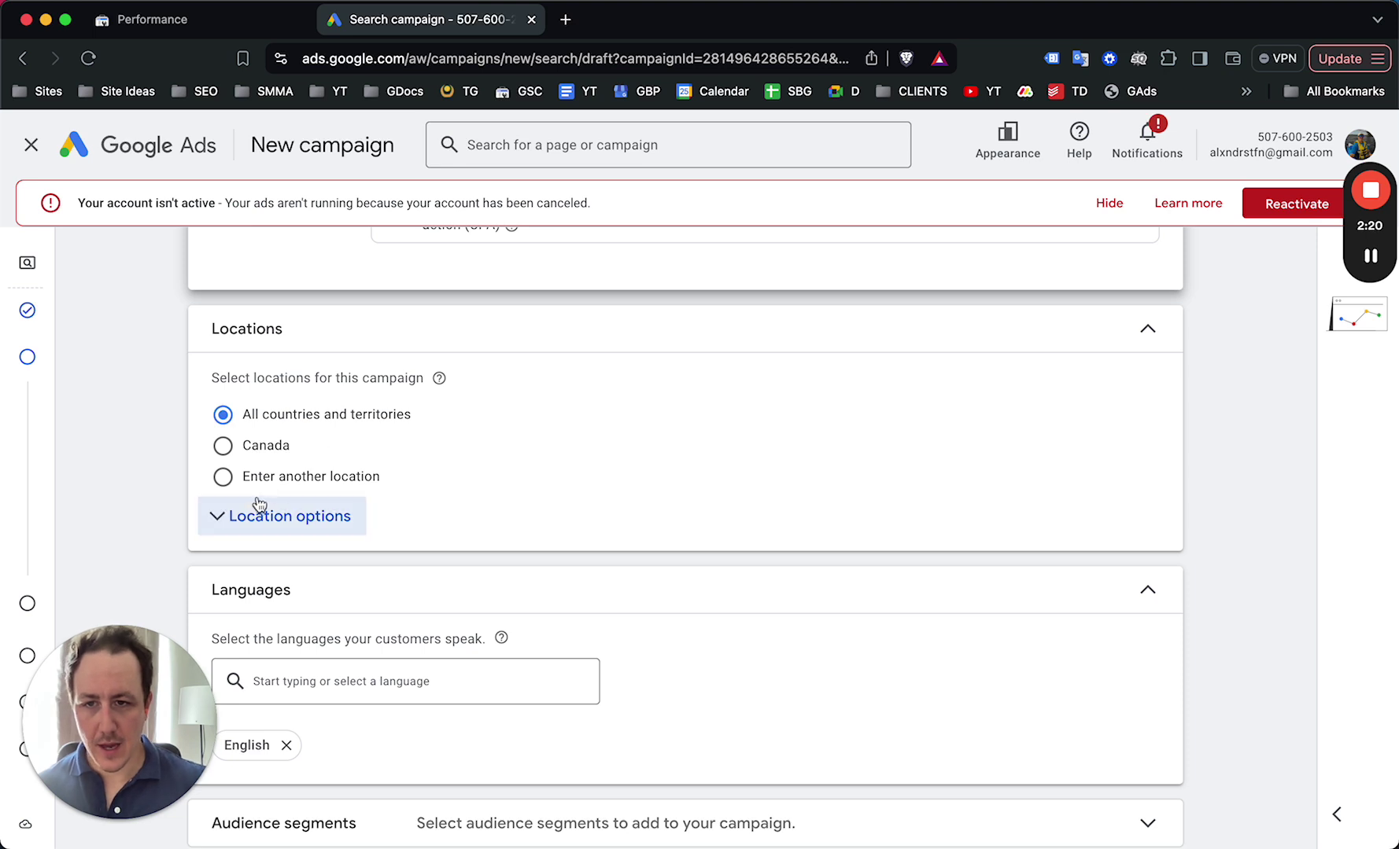
scroll(403, 481, down, 1)
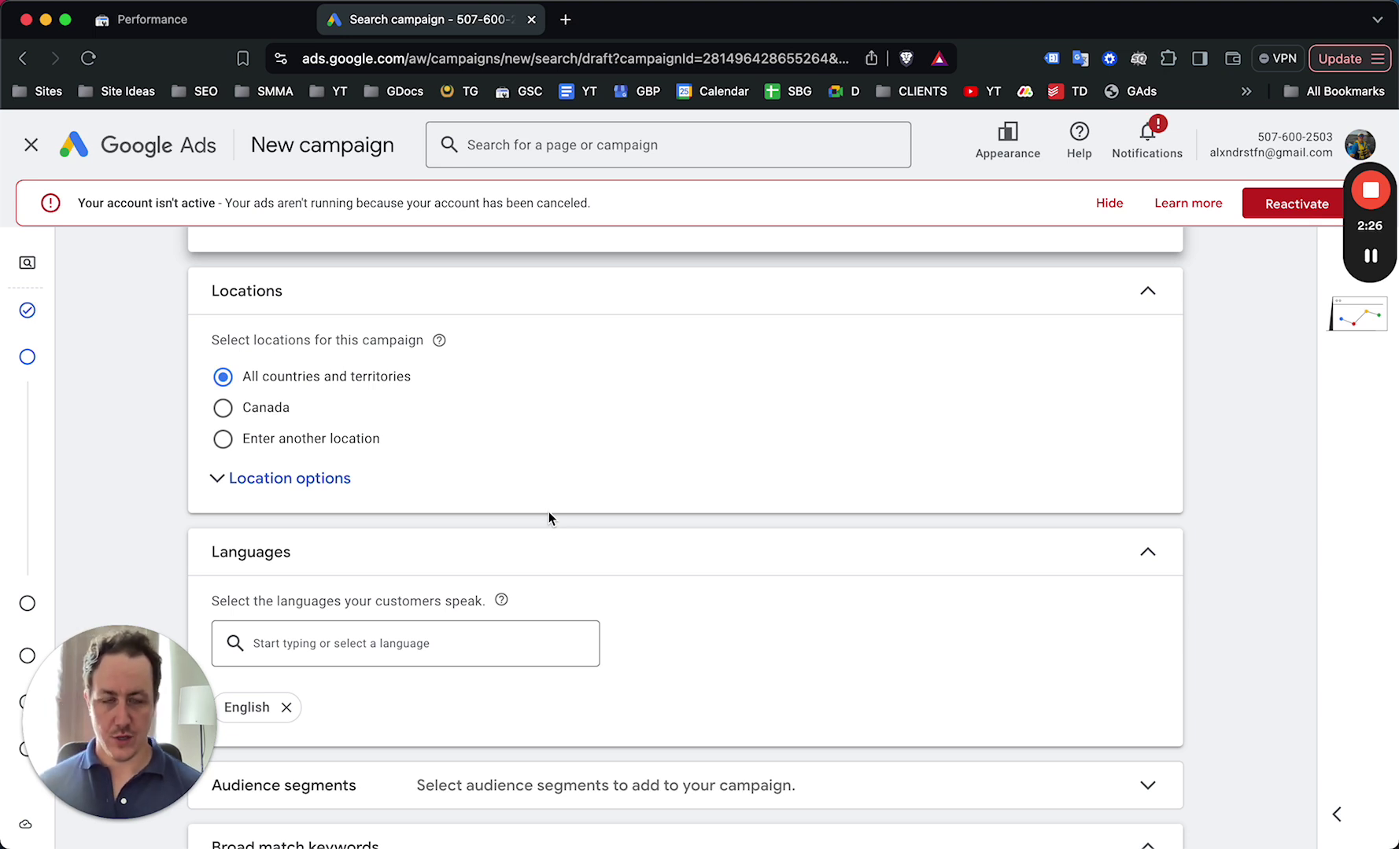
click(1110, 203)
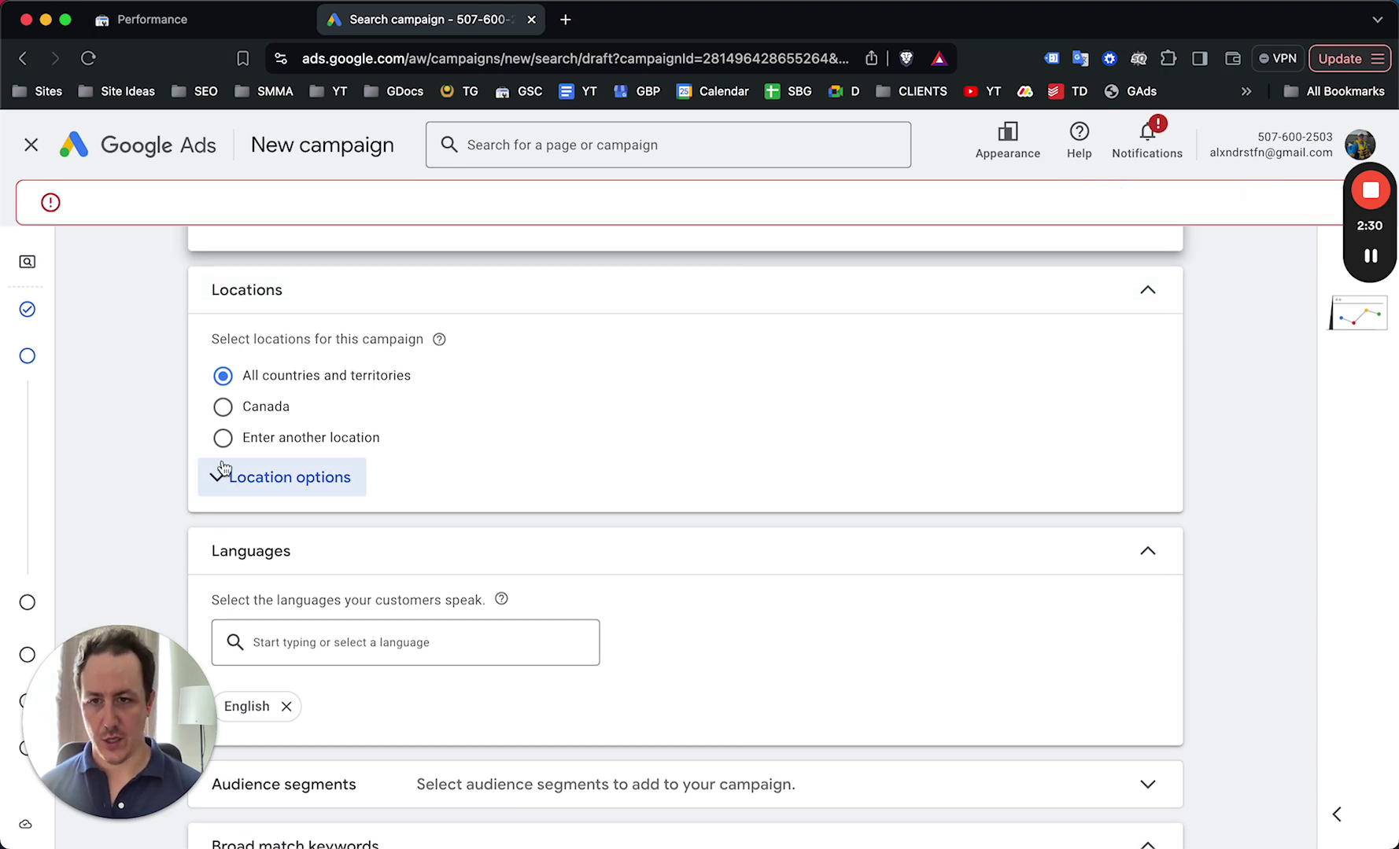
click(223, 391)
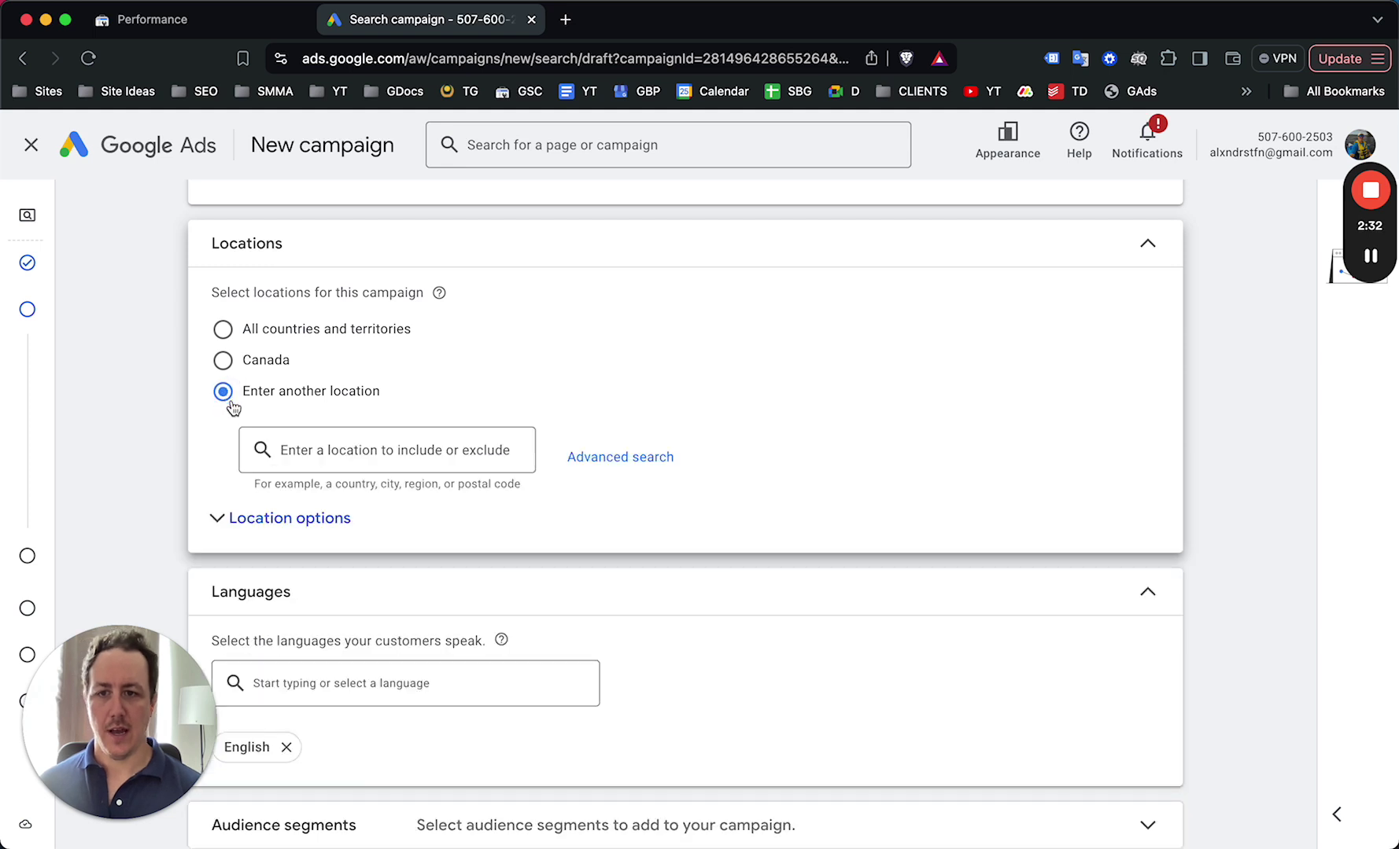
click(309, 447)
text(USA)
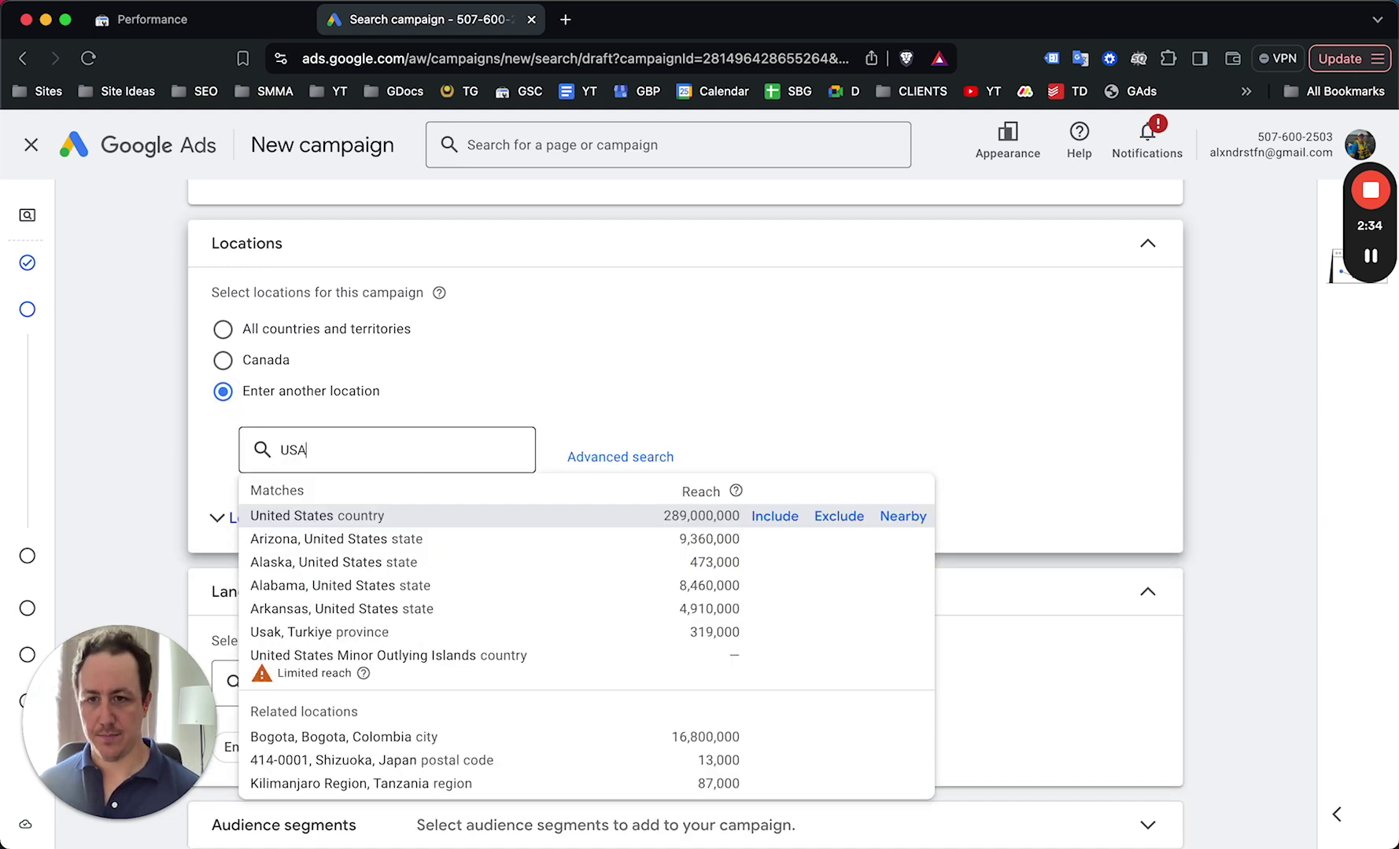
click(775, 518)
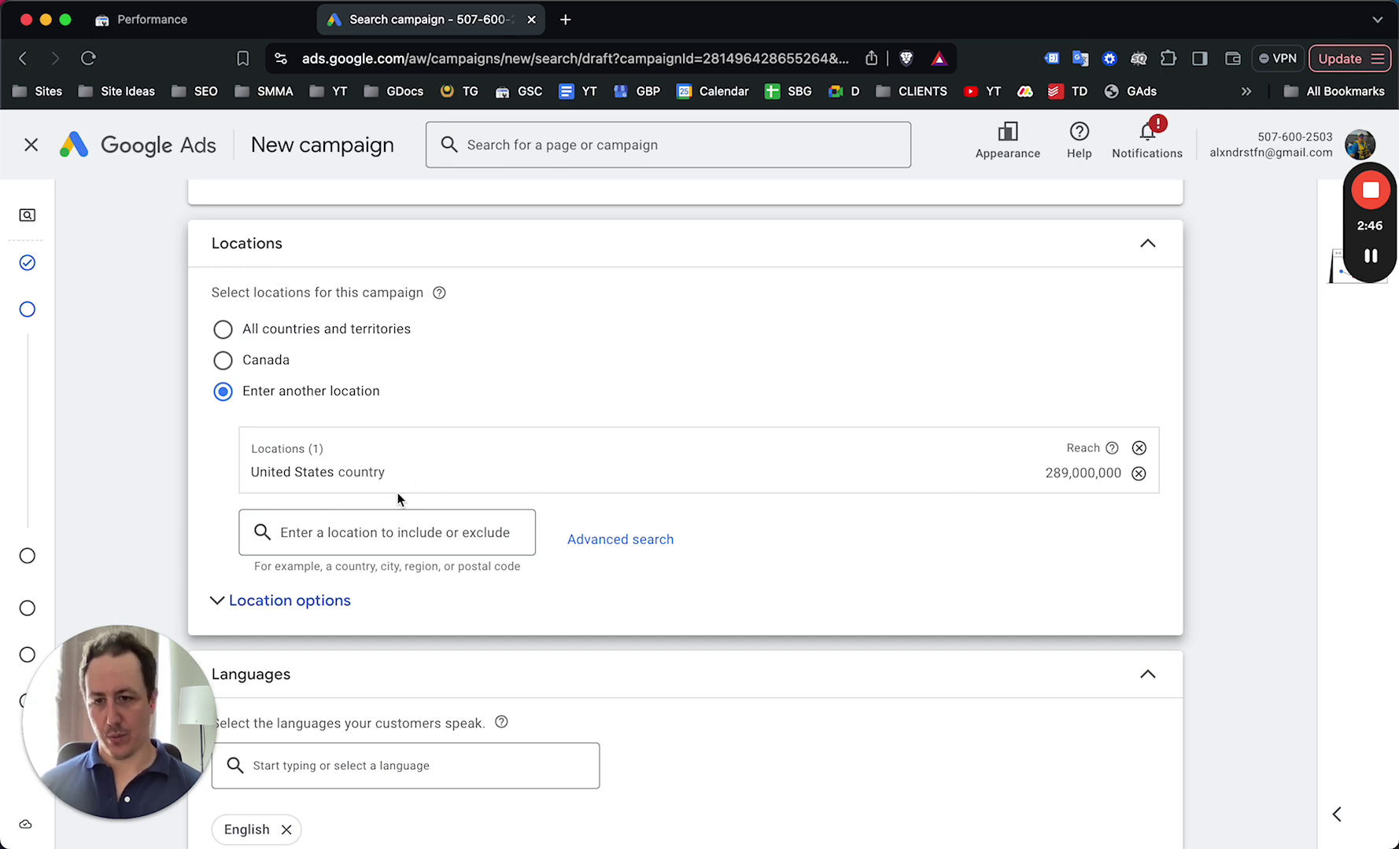
Expand the location options and examine the presence and interest choices and the language selection
scroll(476, 429, down, 2)
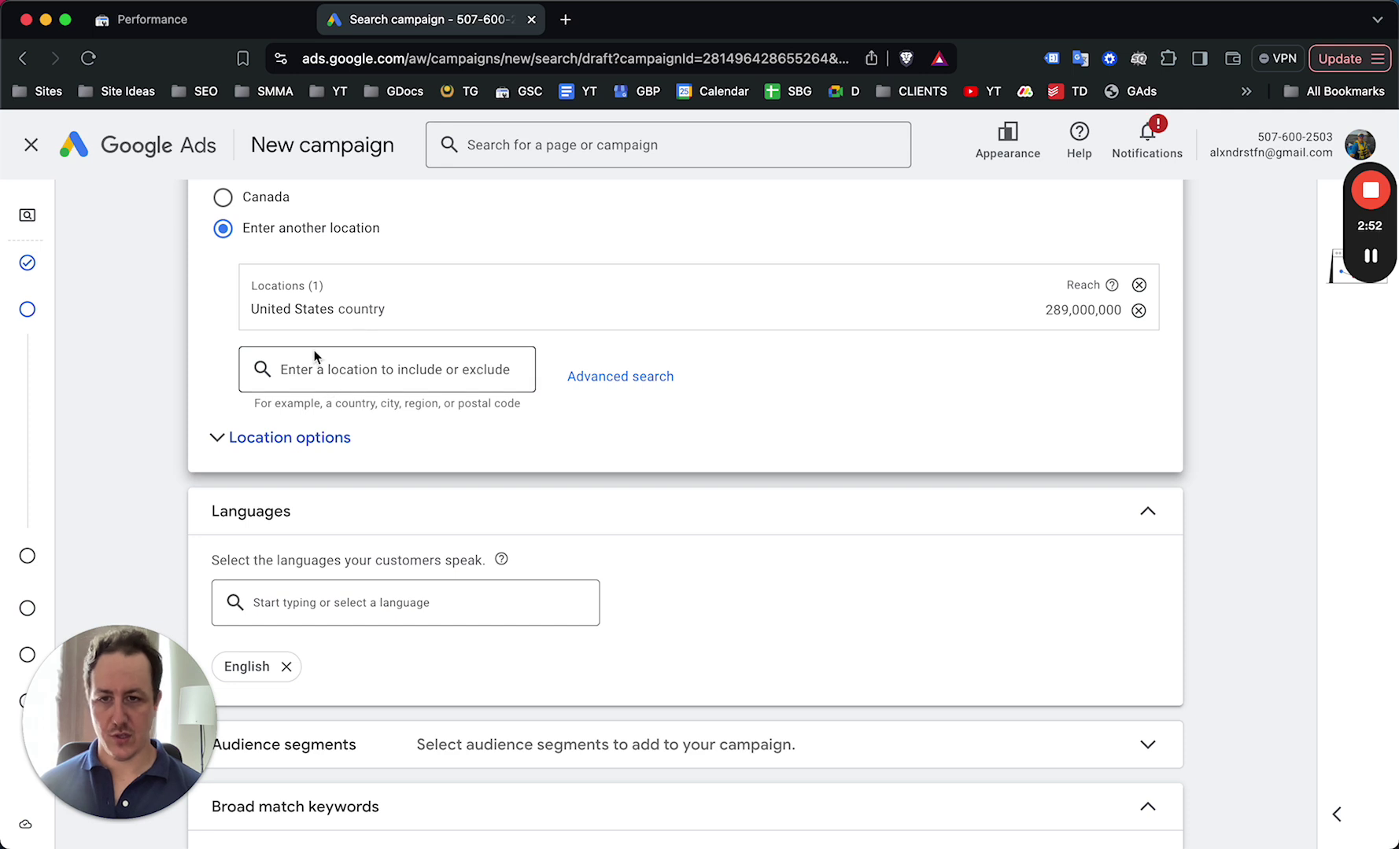
click(306, 452)
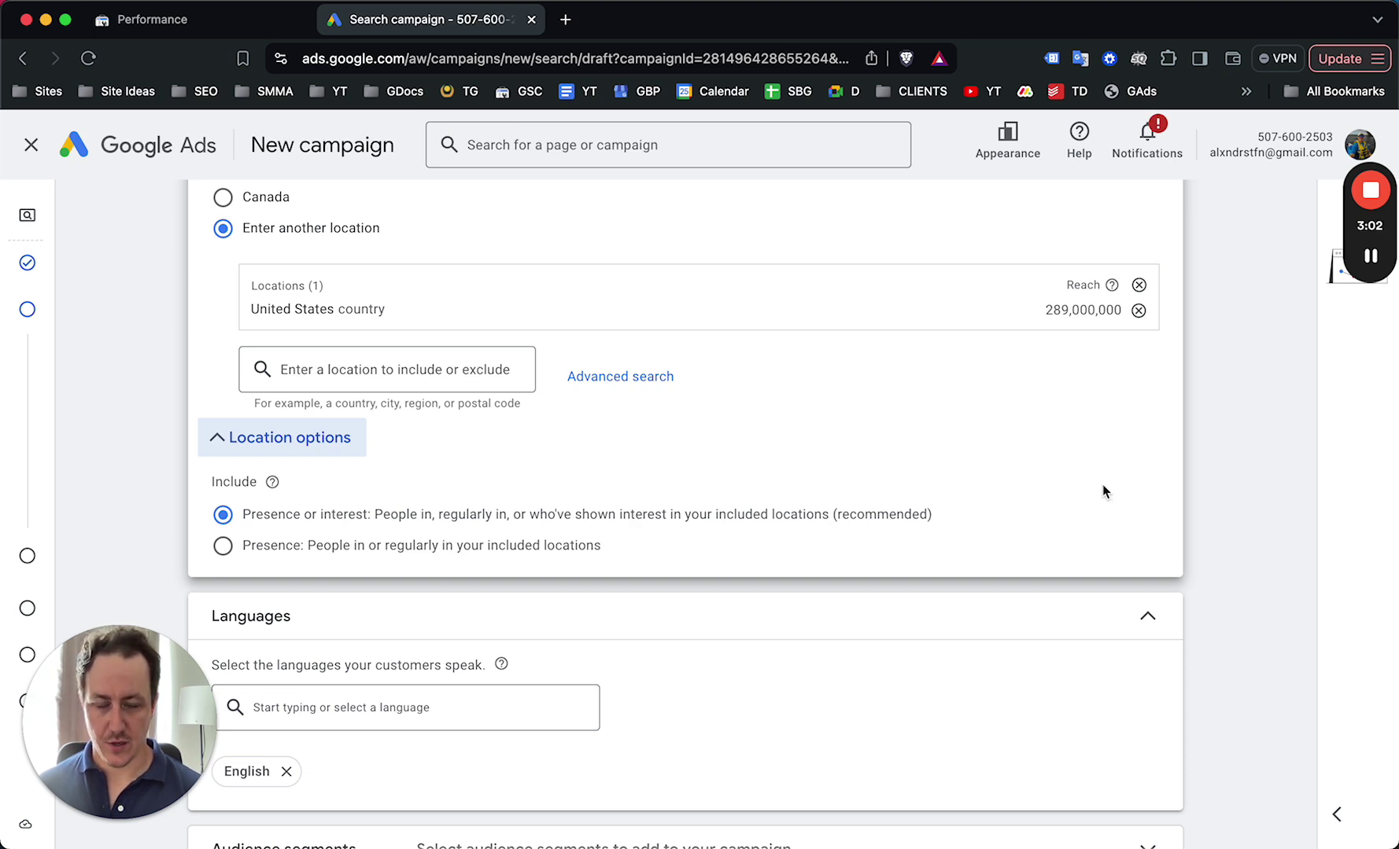
scroll(840, 480, down, 3)
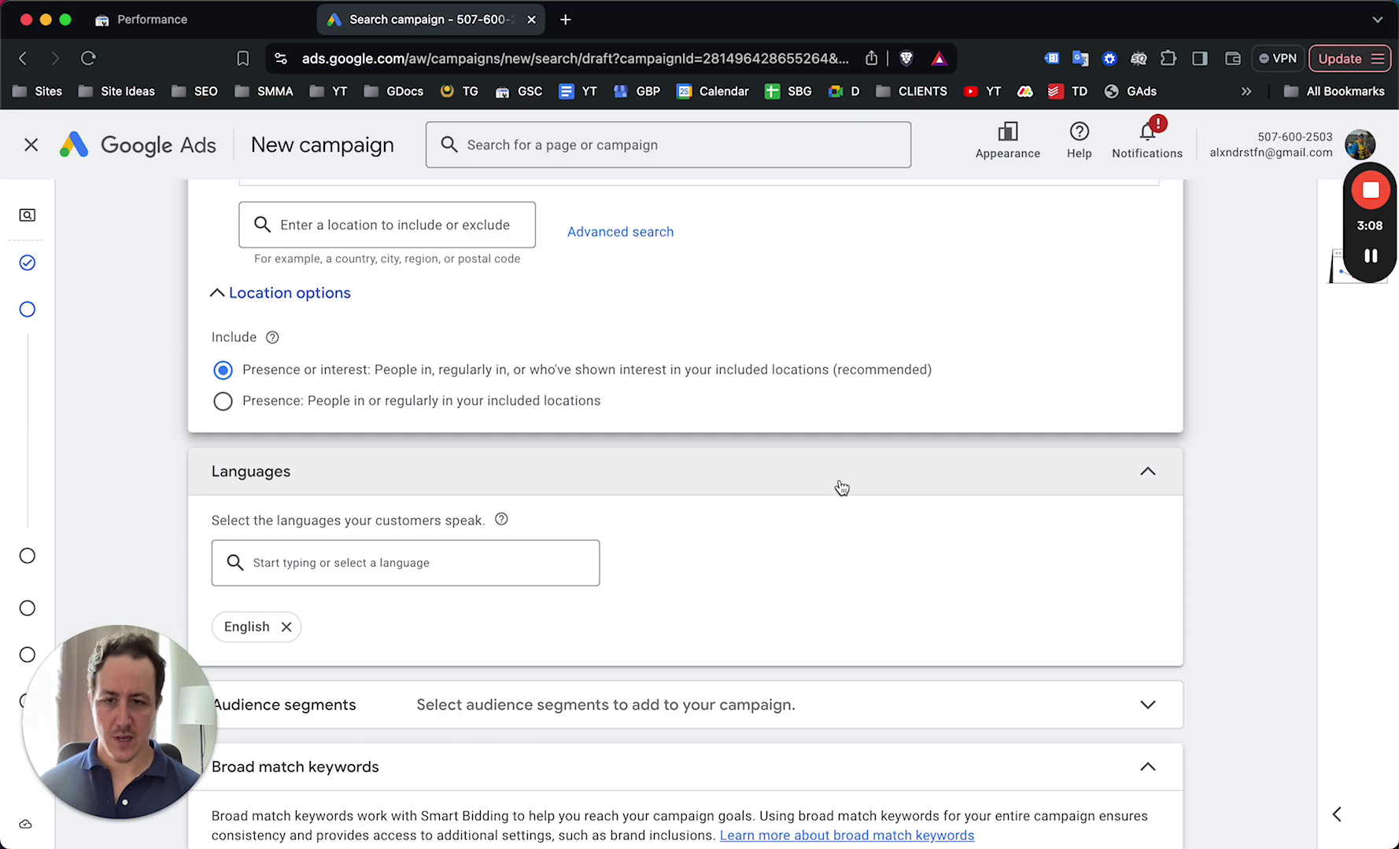
scroll(391, 385, down, 3)
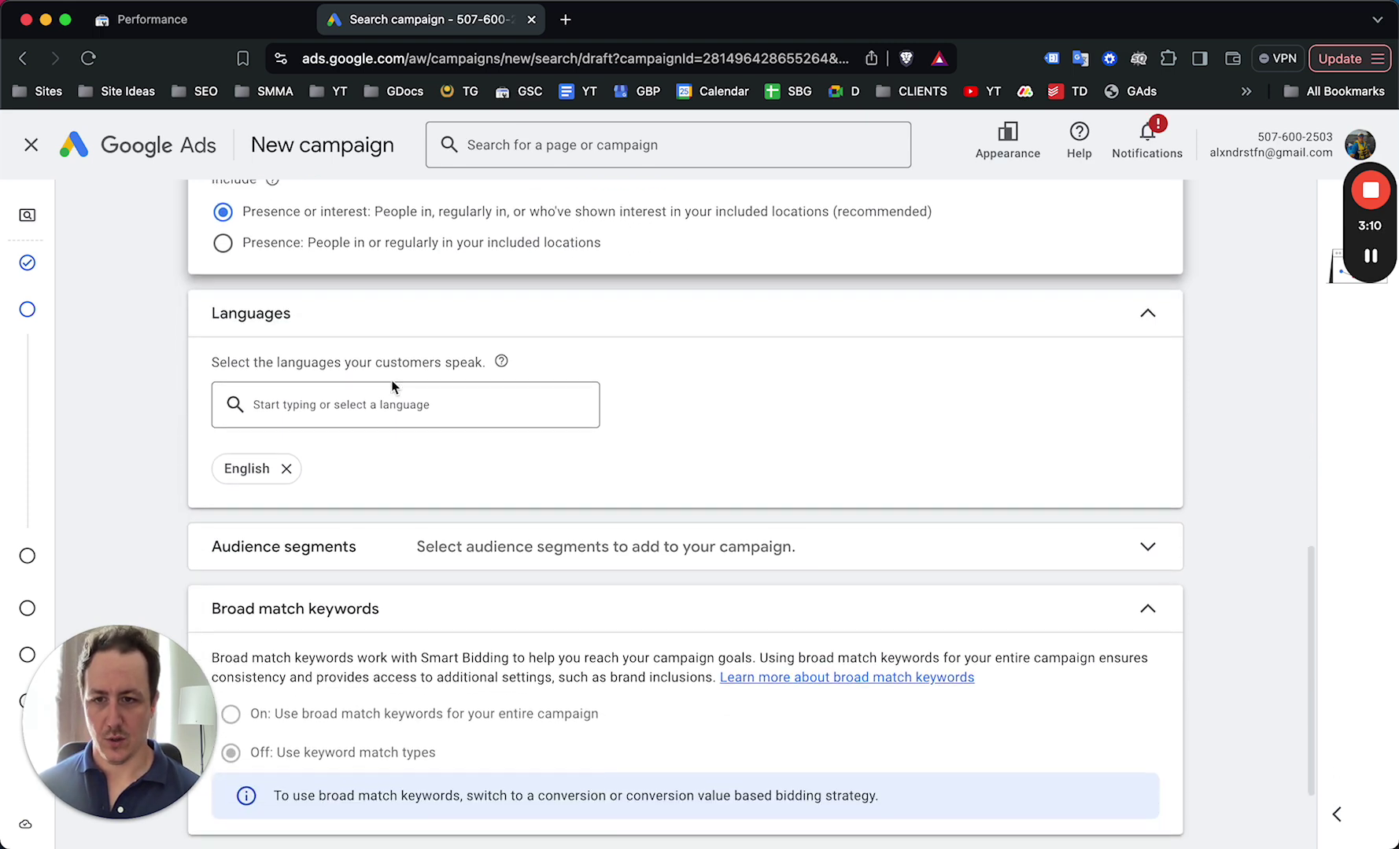
Review the broad match keywords section and expand the campaign's additional settings, such as ad rotation and ad schedule
scroll(488, 454, down, 3)
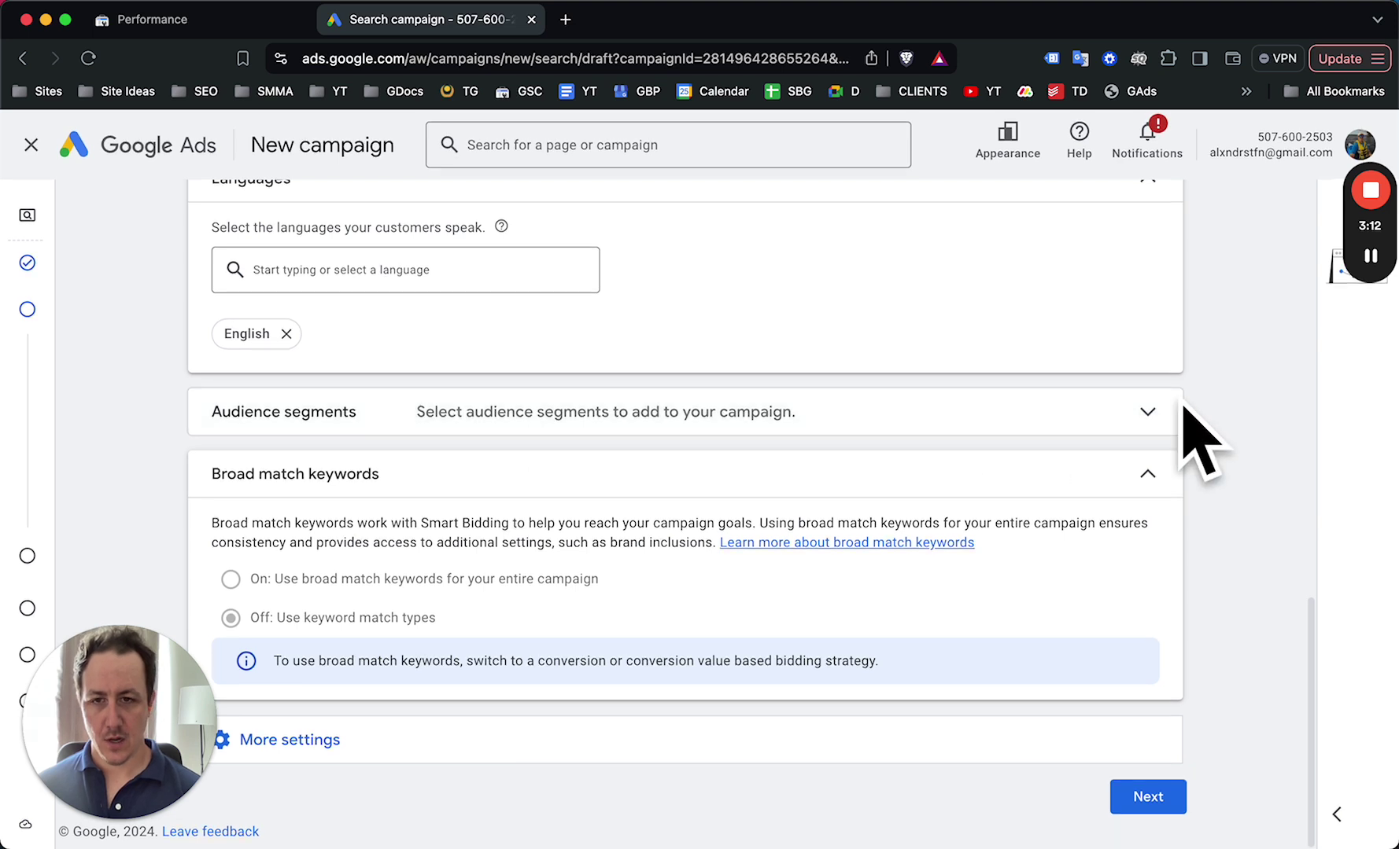
scroll(918, 412, down, 1)
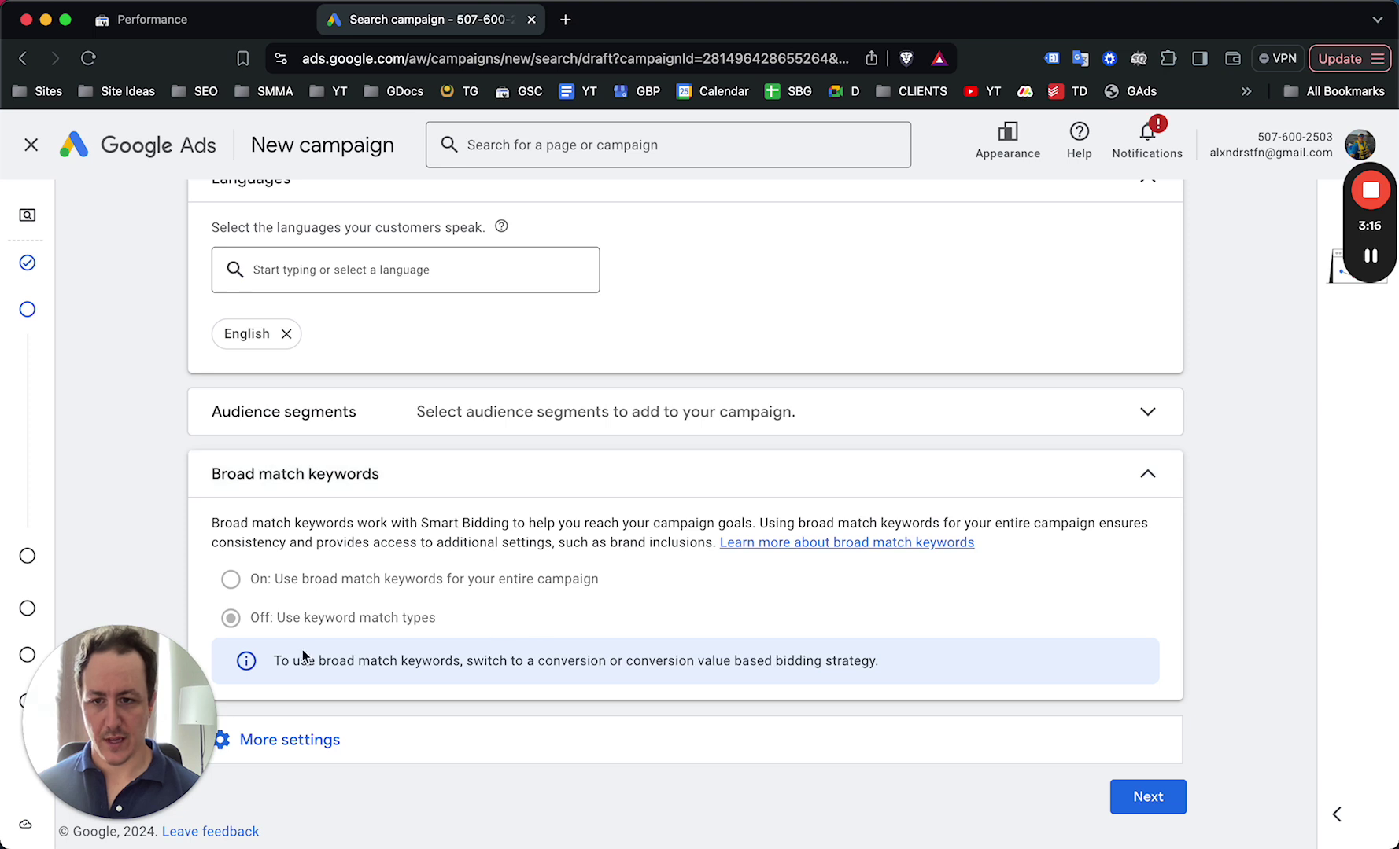
drag(185, 675, 1349, 413)
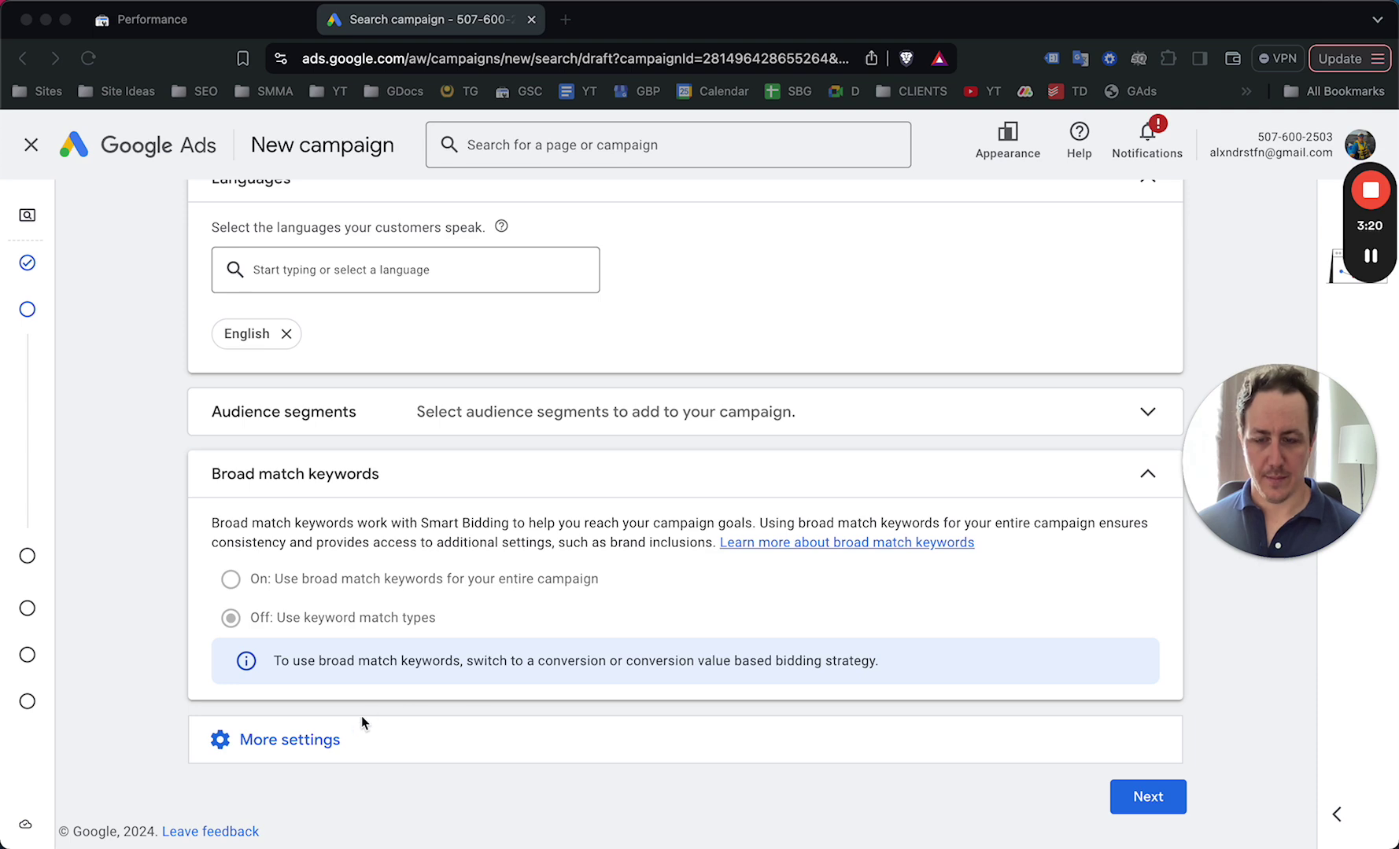
click(343, 732)
scroll(340, 649, down, 3)
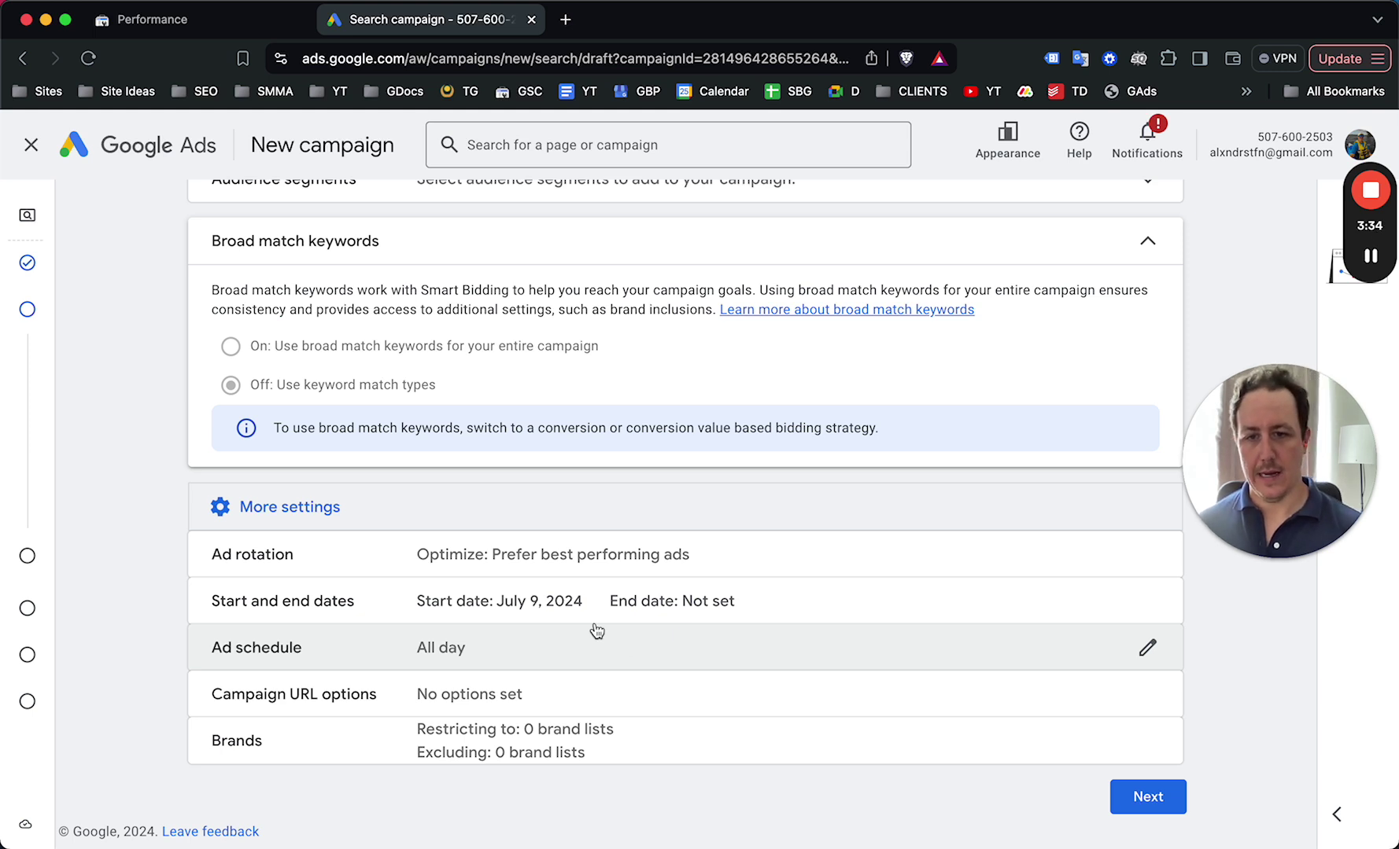
Expand the ad rotation options, leave the campaign settings and skip the AI keyword and asset generation
click(460, 565)
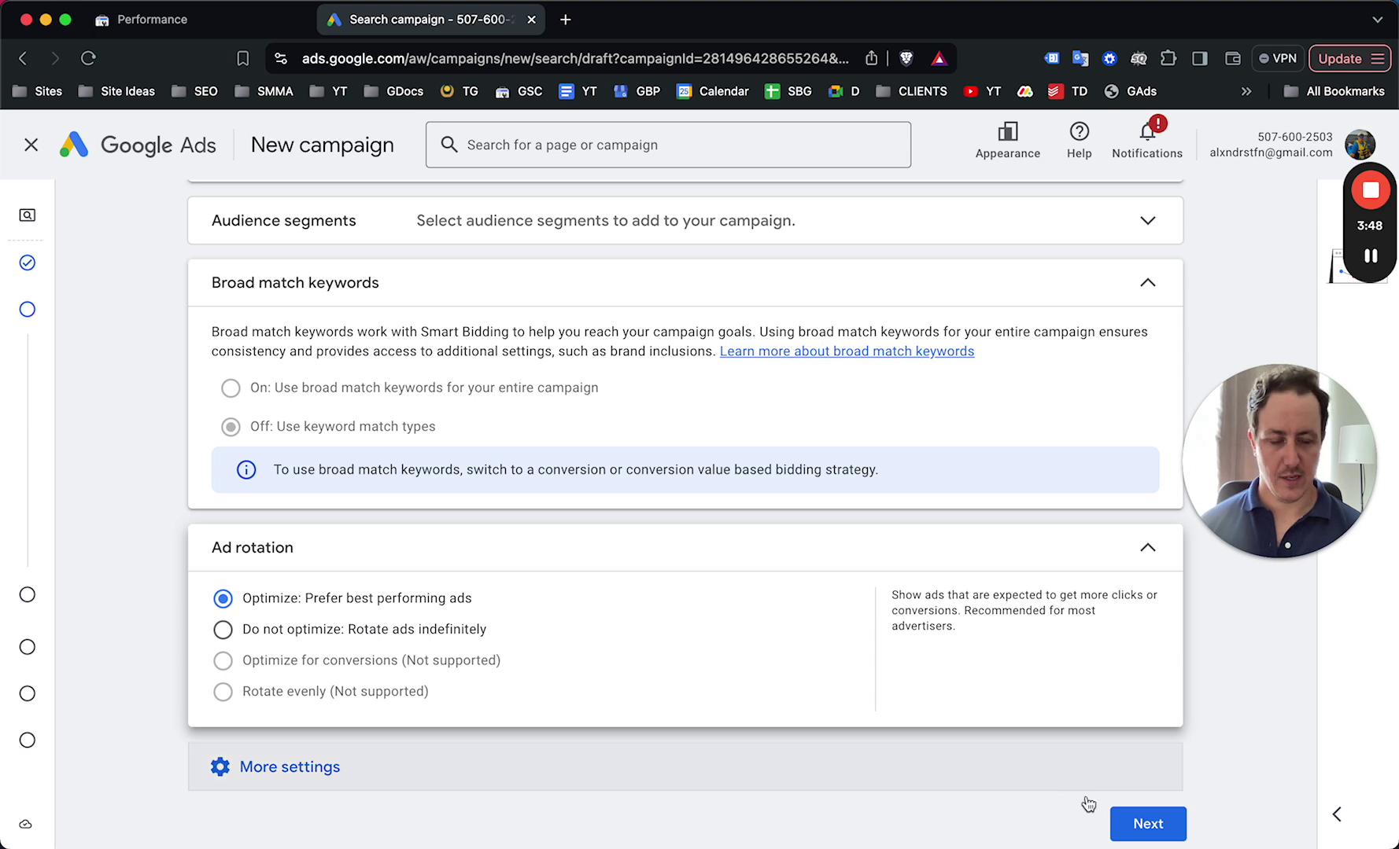
click(1149, 828)
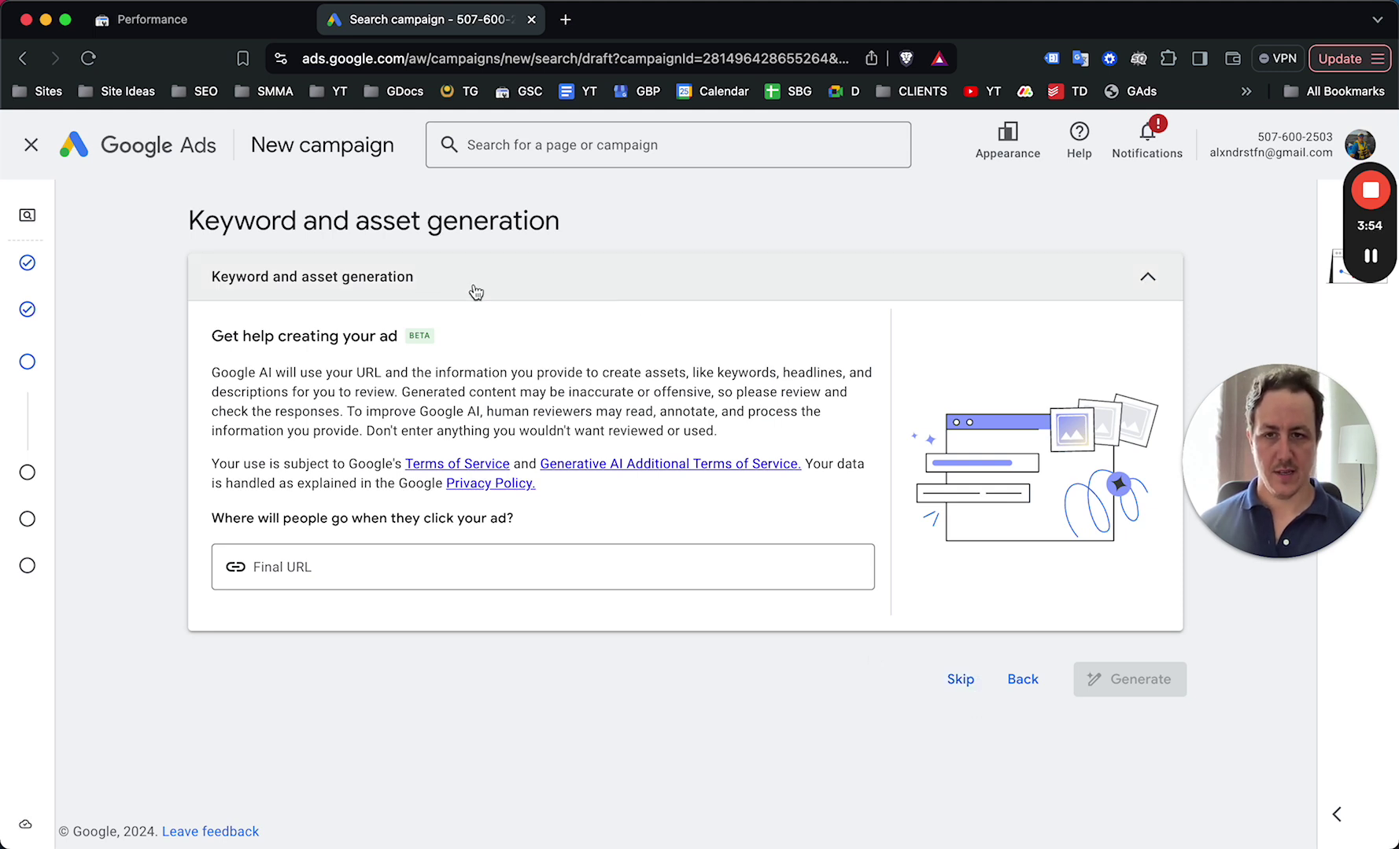
click(956, 683)
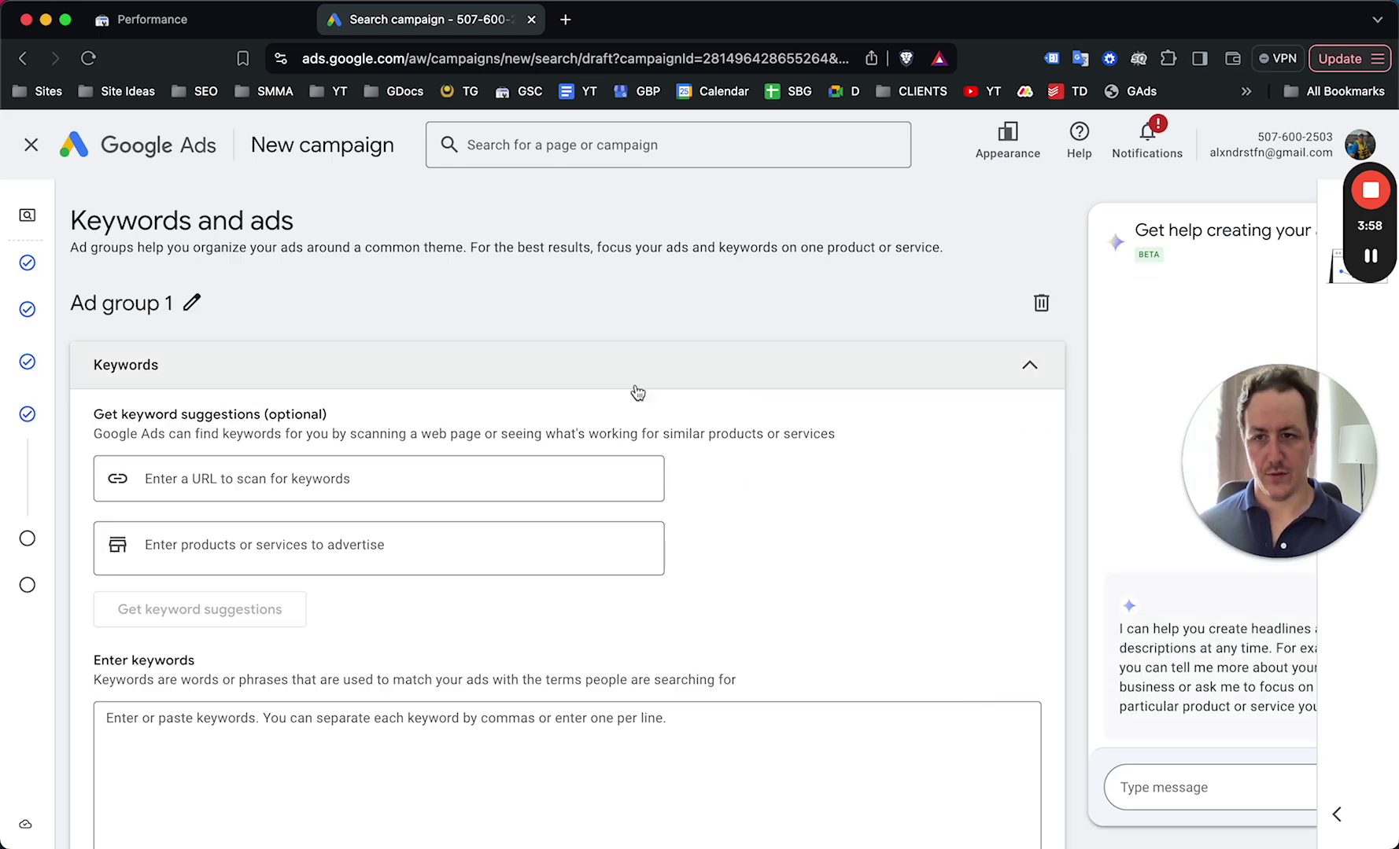
Rename the ad group as "Bed and Breakfast"
click(191, 303)
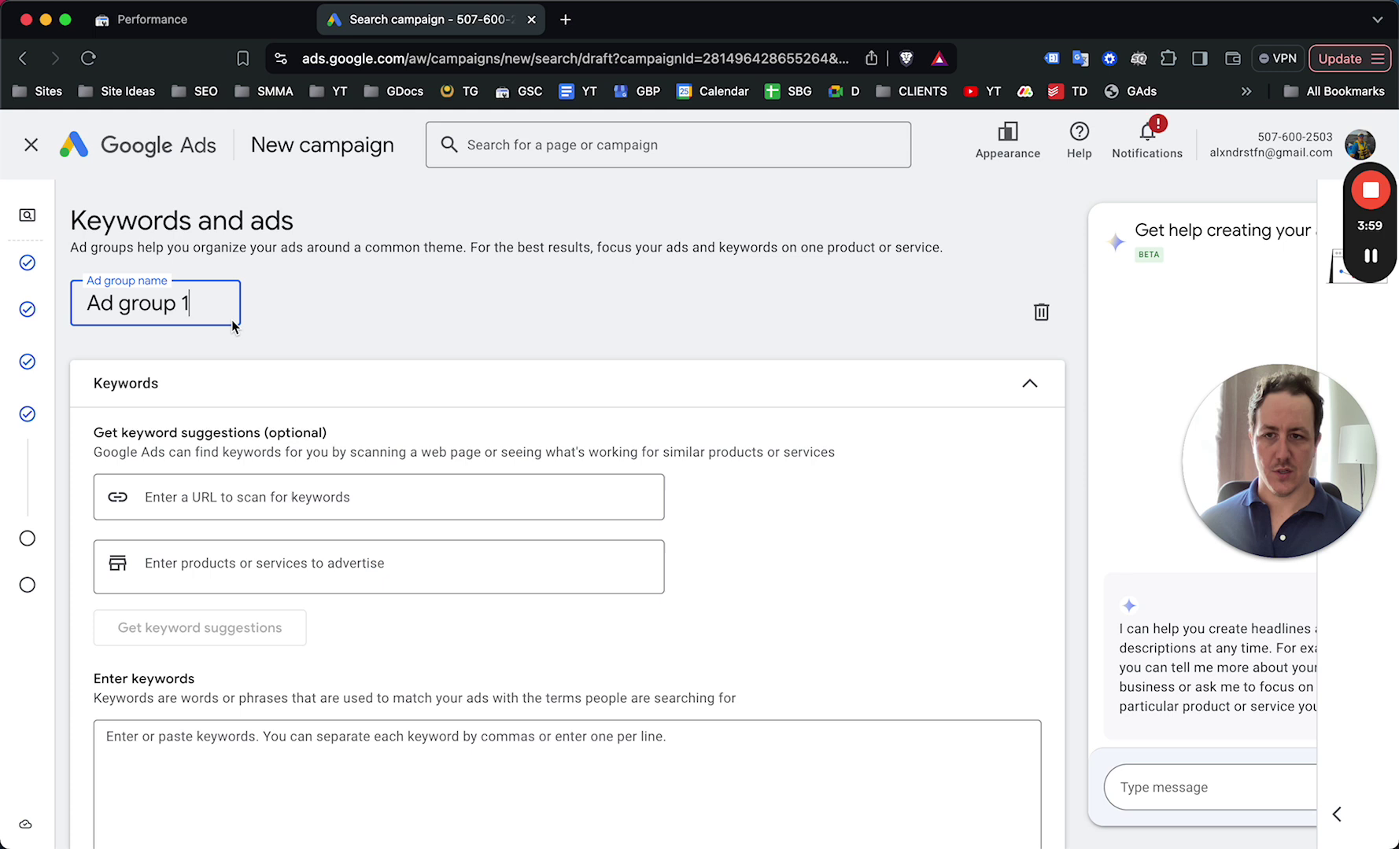
triple_click(180, 306)
text(Bed and Break)
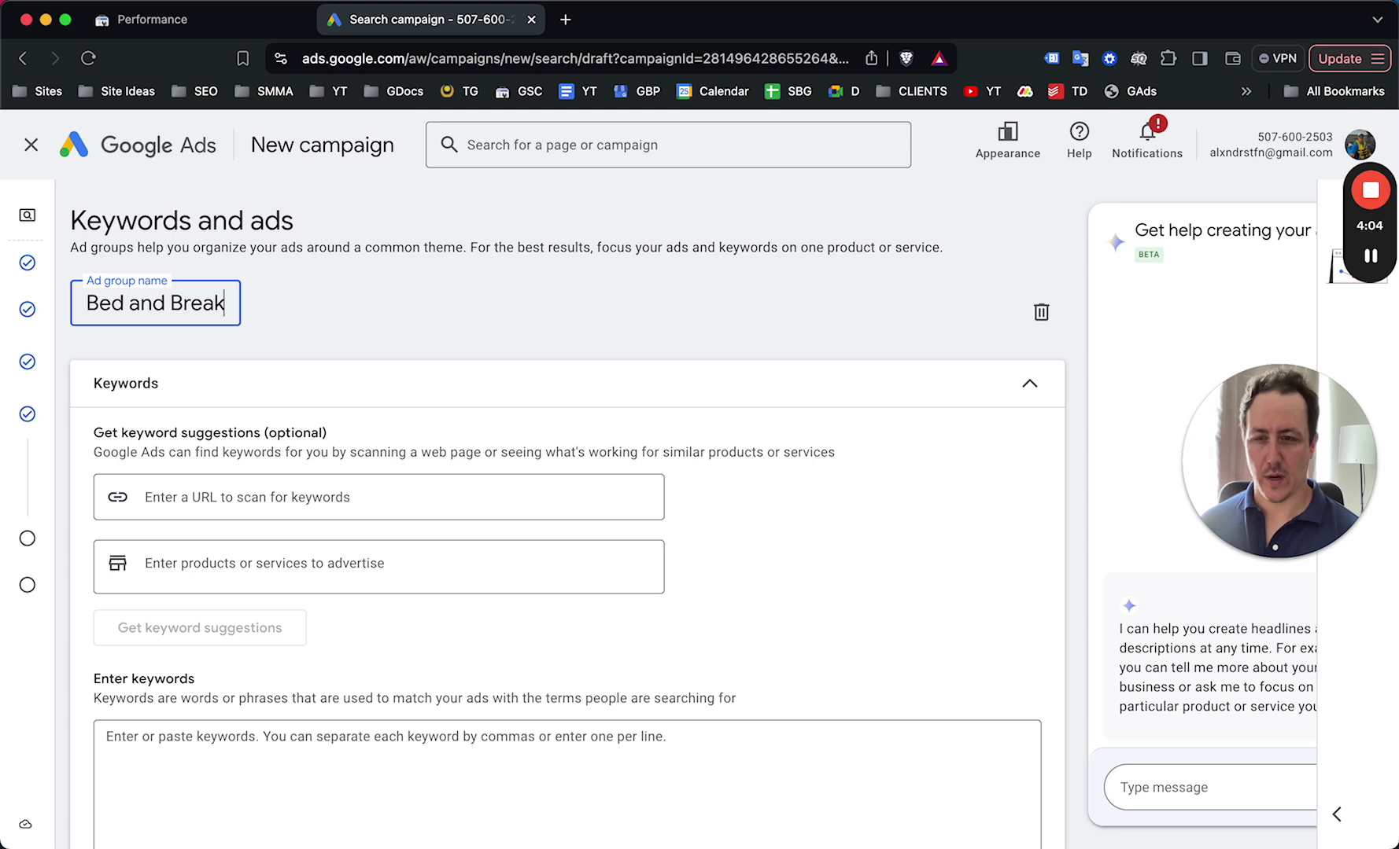
text(fast)
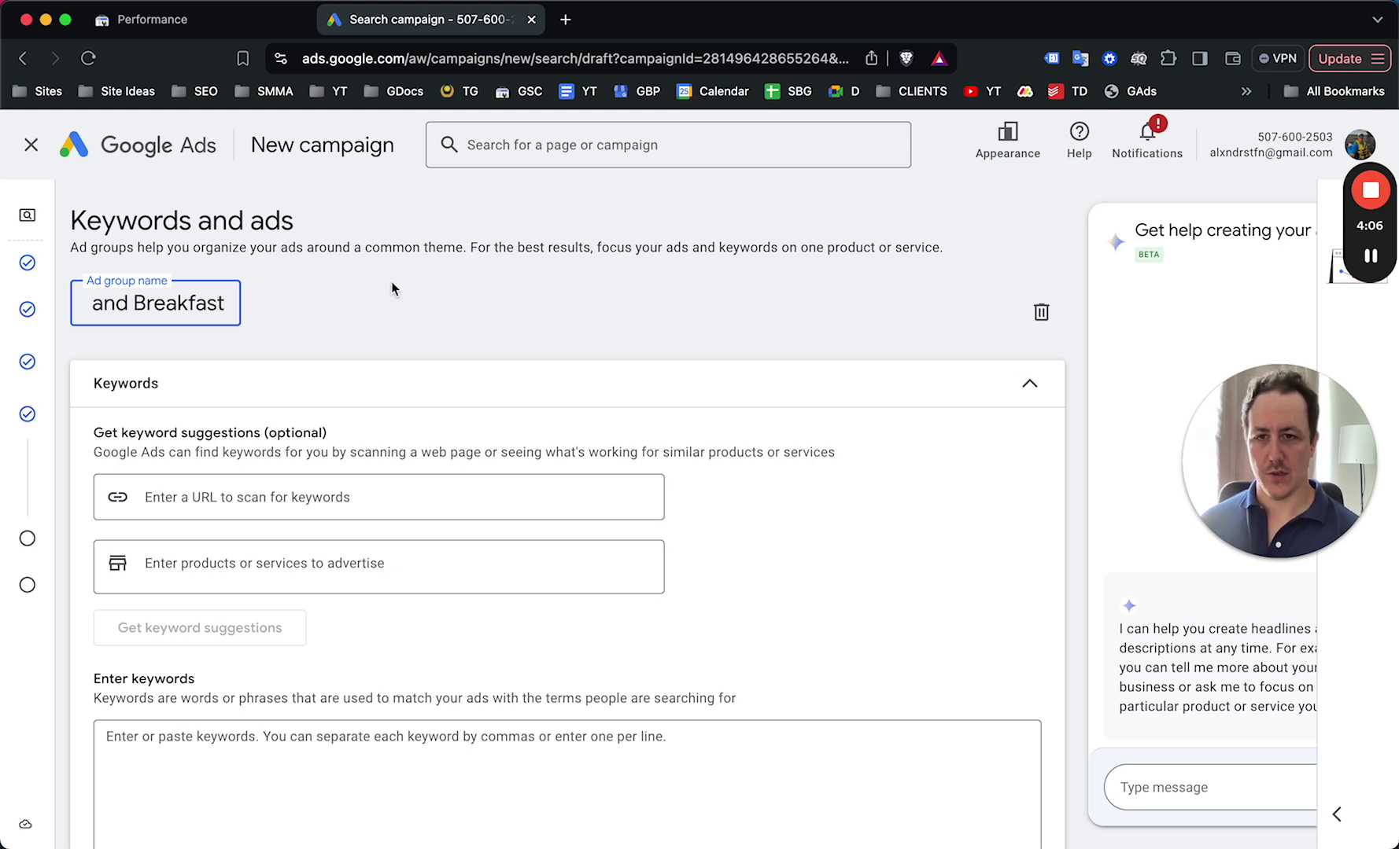
key(Return)
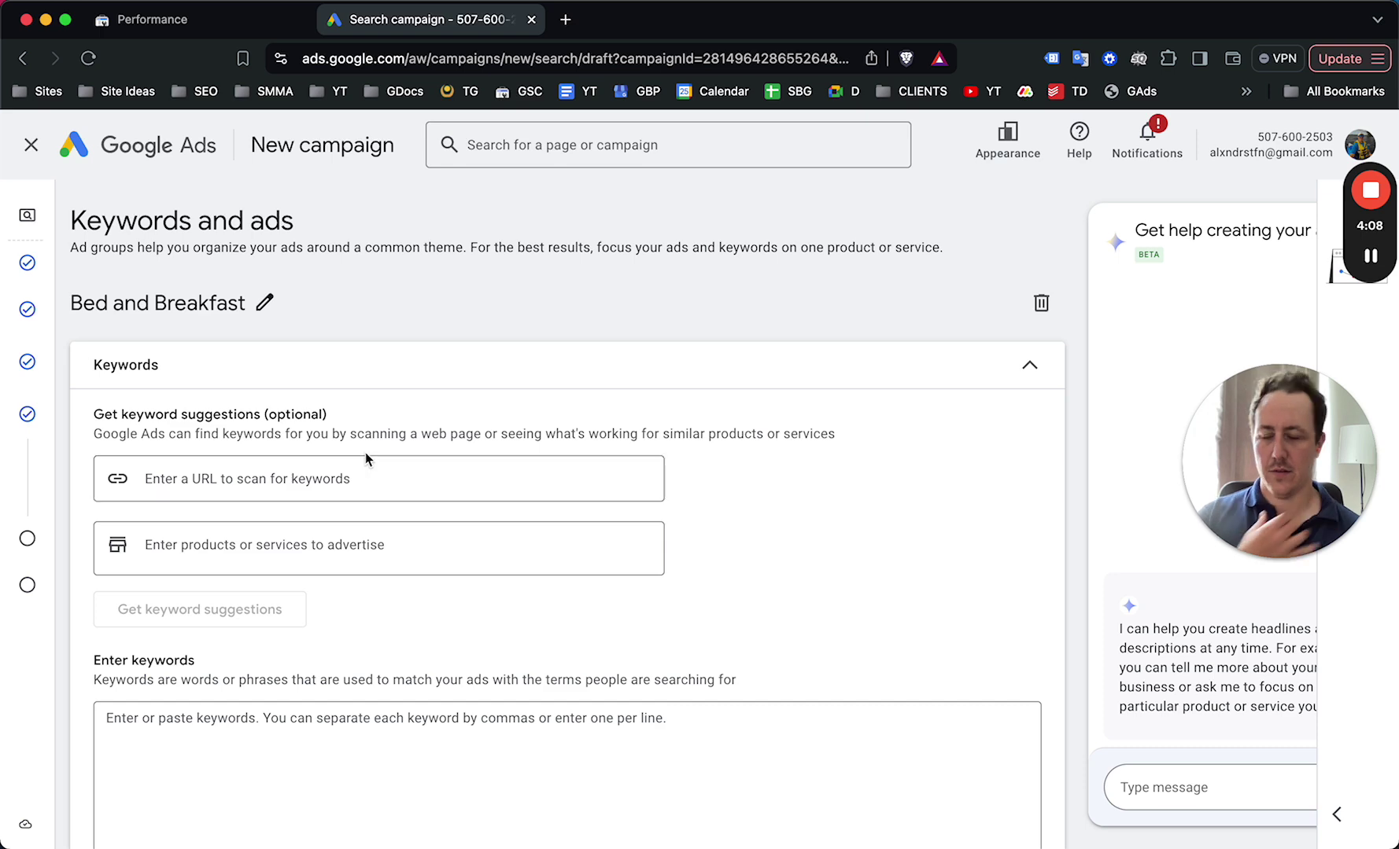
Enter "bed and breakfast in Charleston" as the first keyword of the ad group
scroll(366, 425, down, 5)
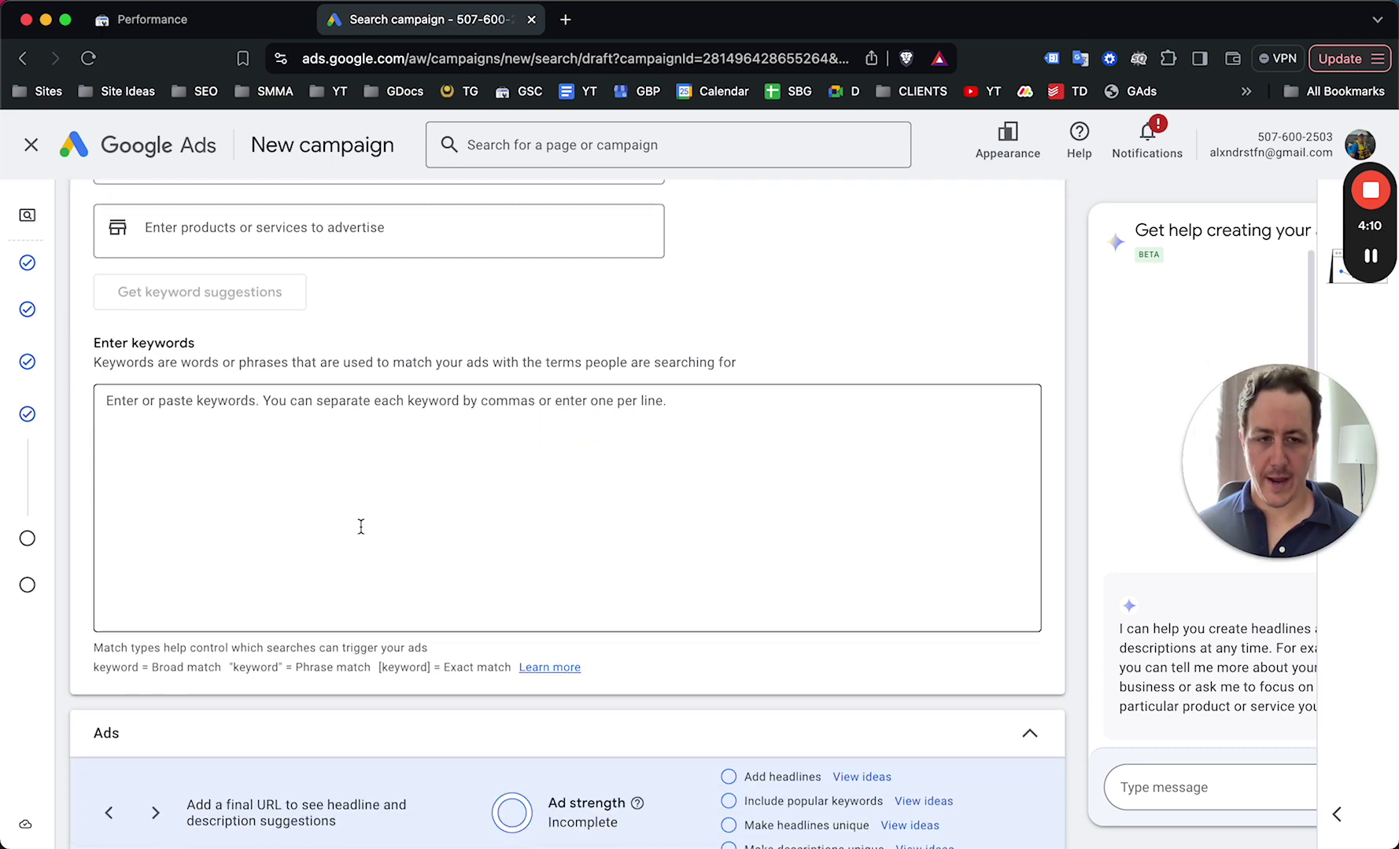
scroll(361, 526, up, 5)
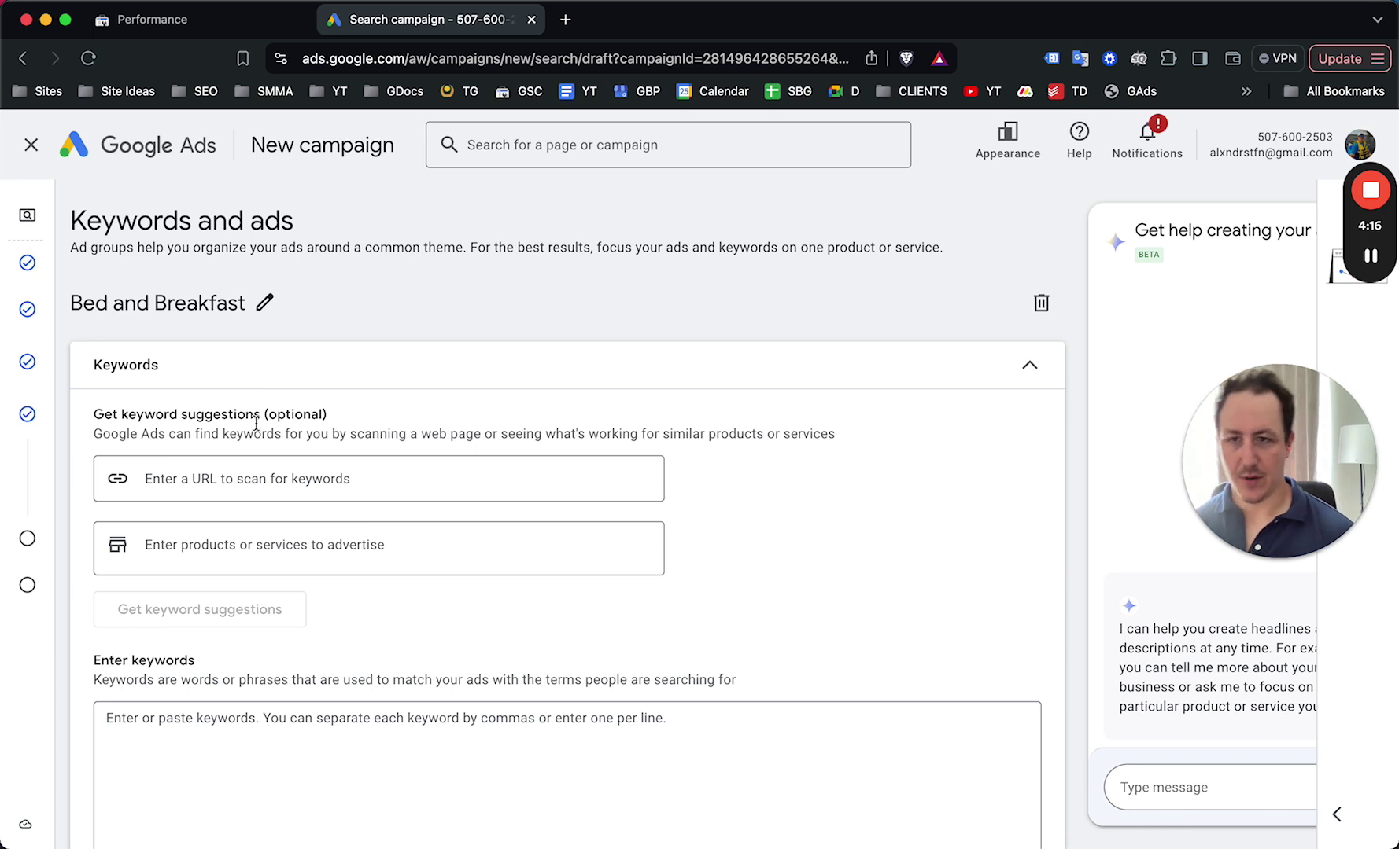
scroll(271, 480, down, 2)
click(255, 617)
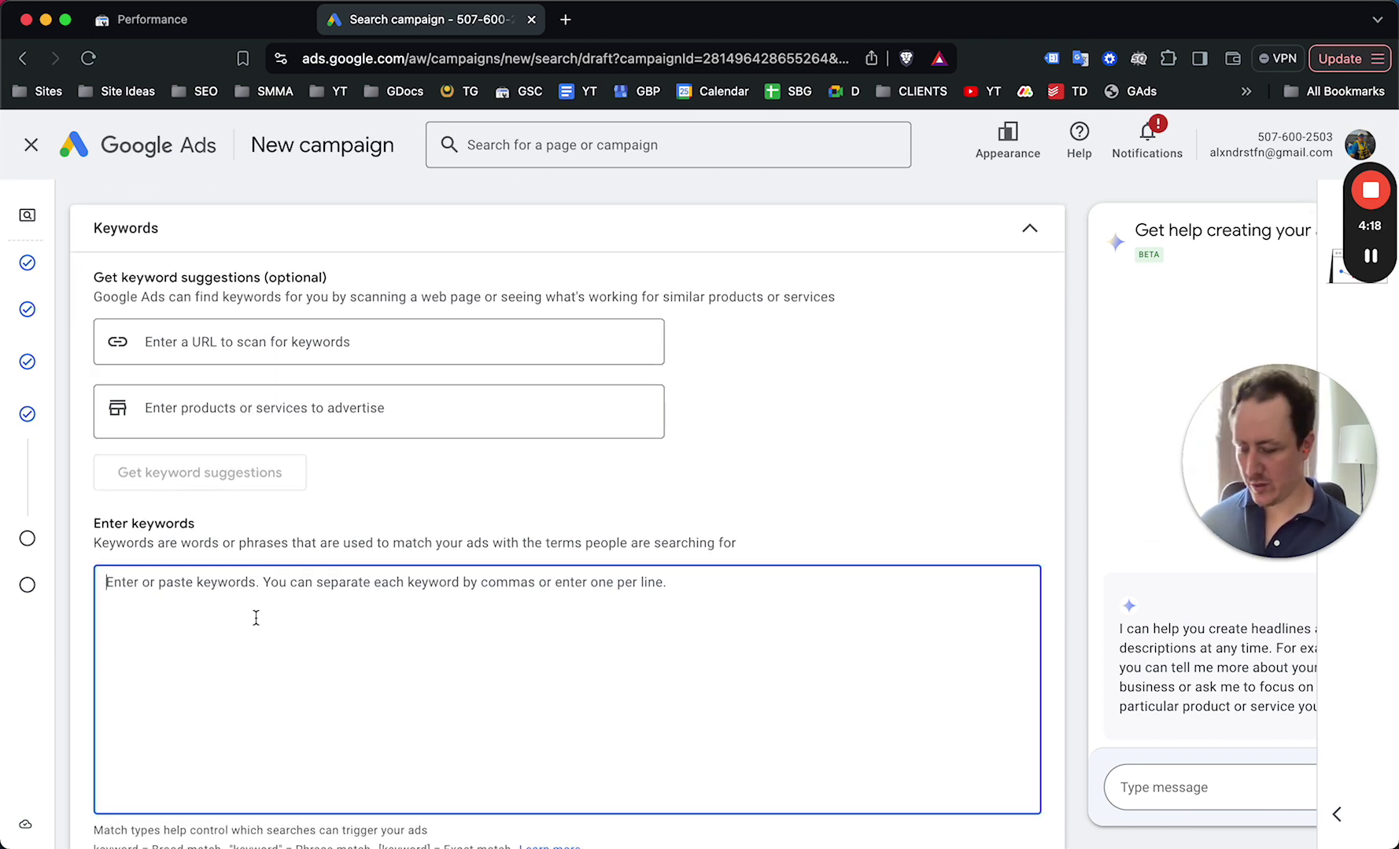
text(bed and bre)
key(BackSpace)
text(reakfast i)
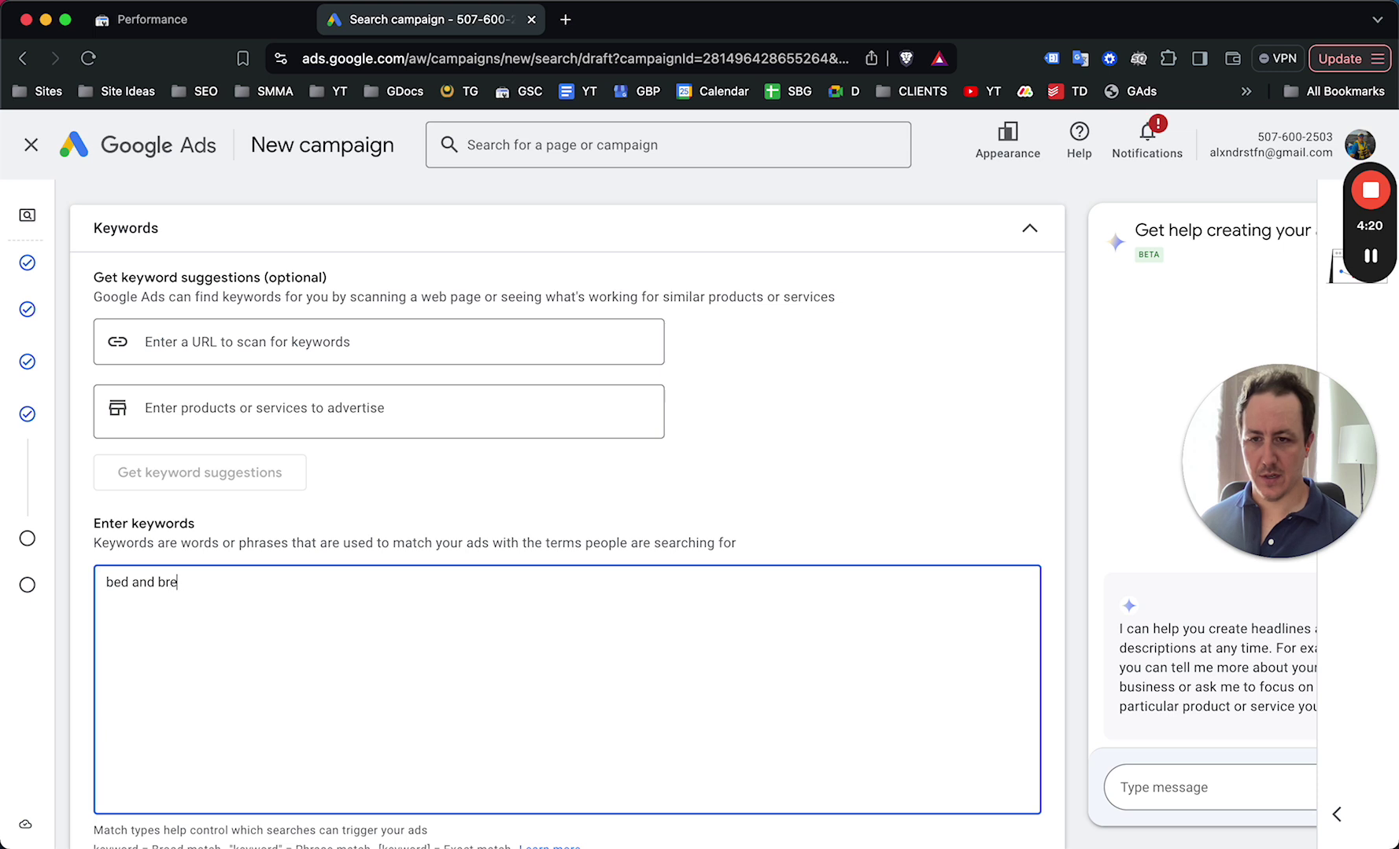
key(BackSpace)
key(BackSpace)
key(BackSpace)
key(BackSpace)
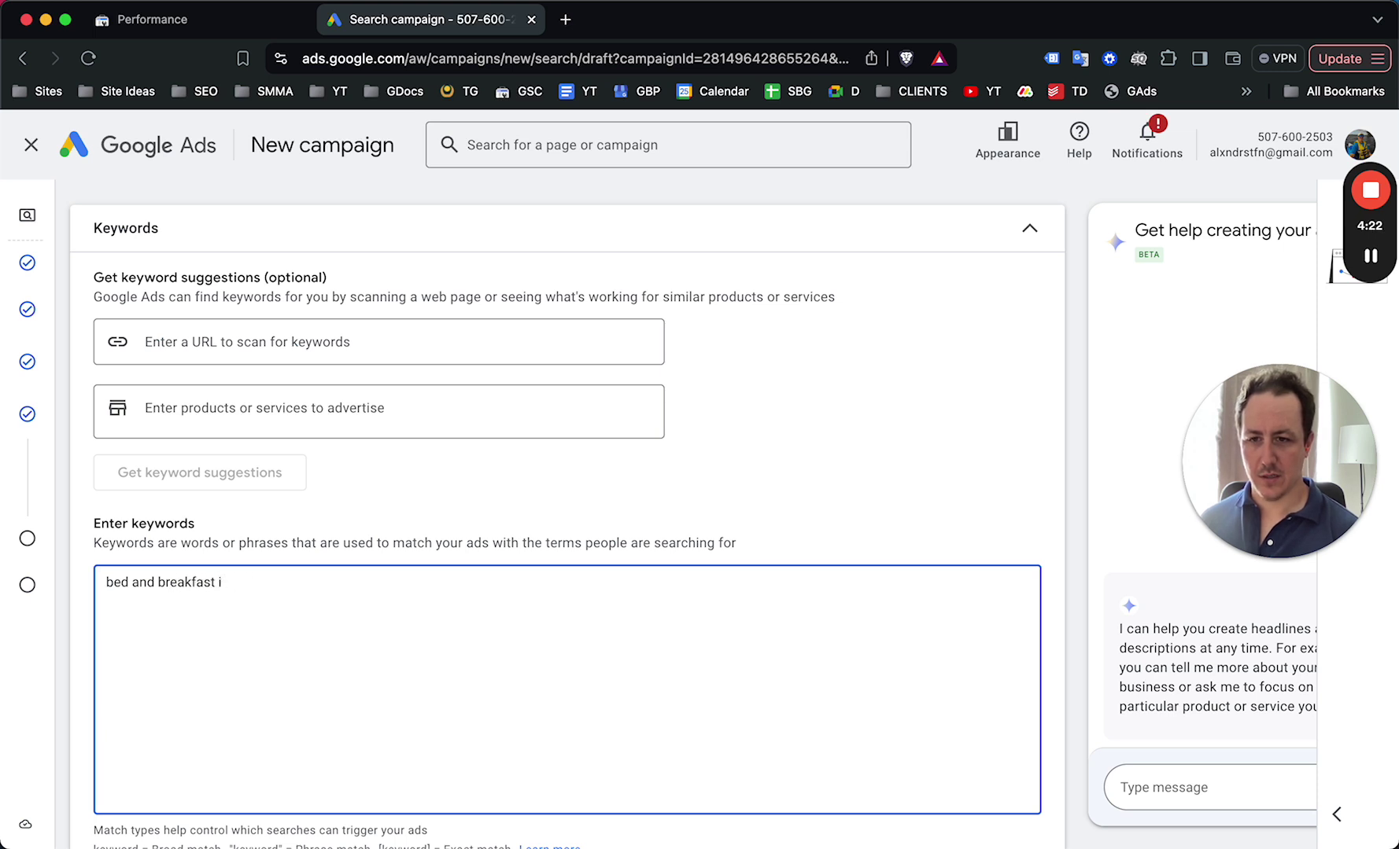
text(in Charles)
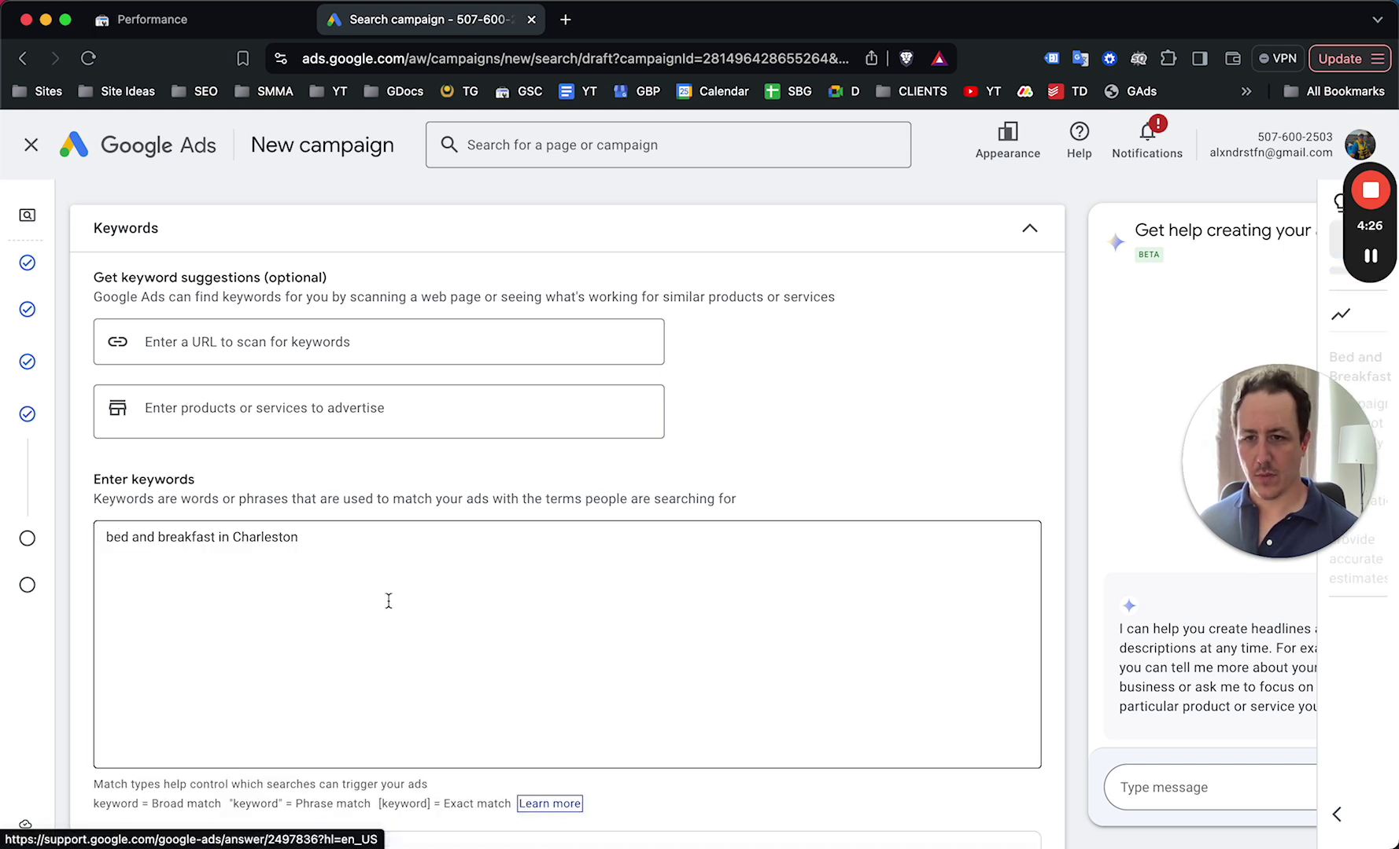
text(ton)
Add the keywords "Charleston B&B" and "Charleston bed and breakfast" on separate lines of the keyword list
key(Return)
text(Charlesto)
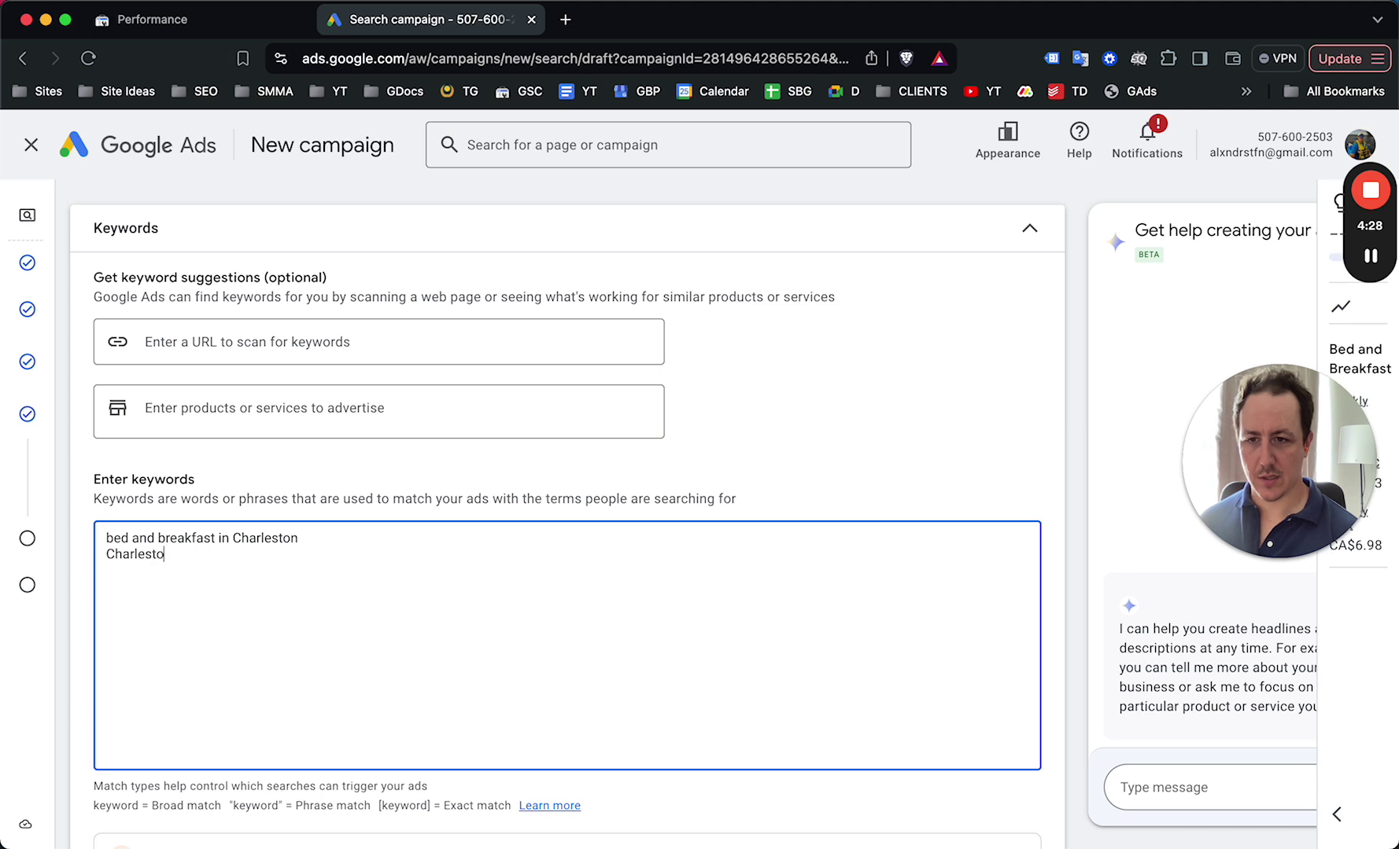
text(Cha)
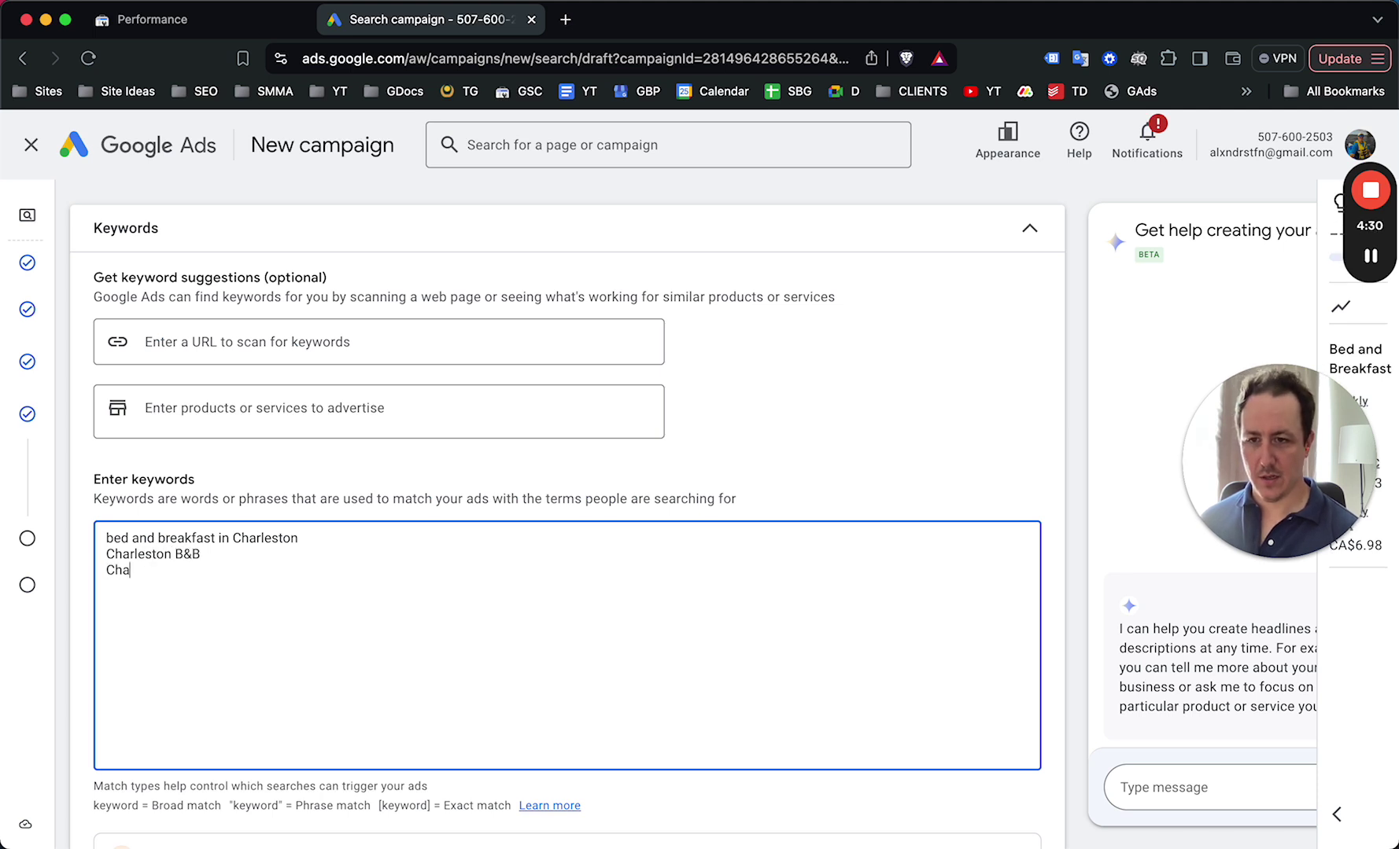
text(rleston bed and be)
text(eakfast)
Add the keywords "Charleston accommodation" and "places to stay in Charleston" on separate lines of the keyword list
key(Return)
text(Charleston accommodation)
key(Return)
text([)
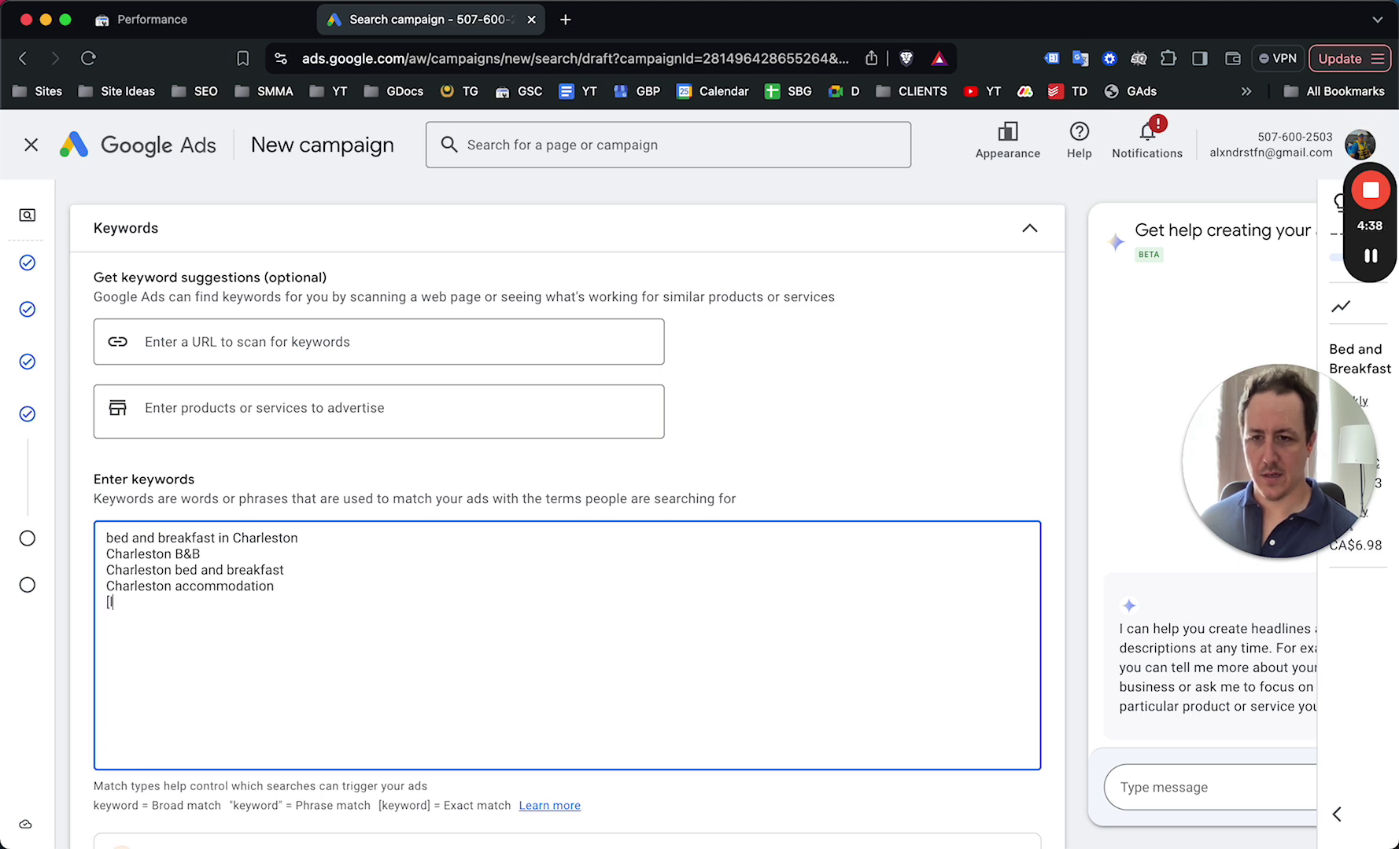
text(places to stay inC)
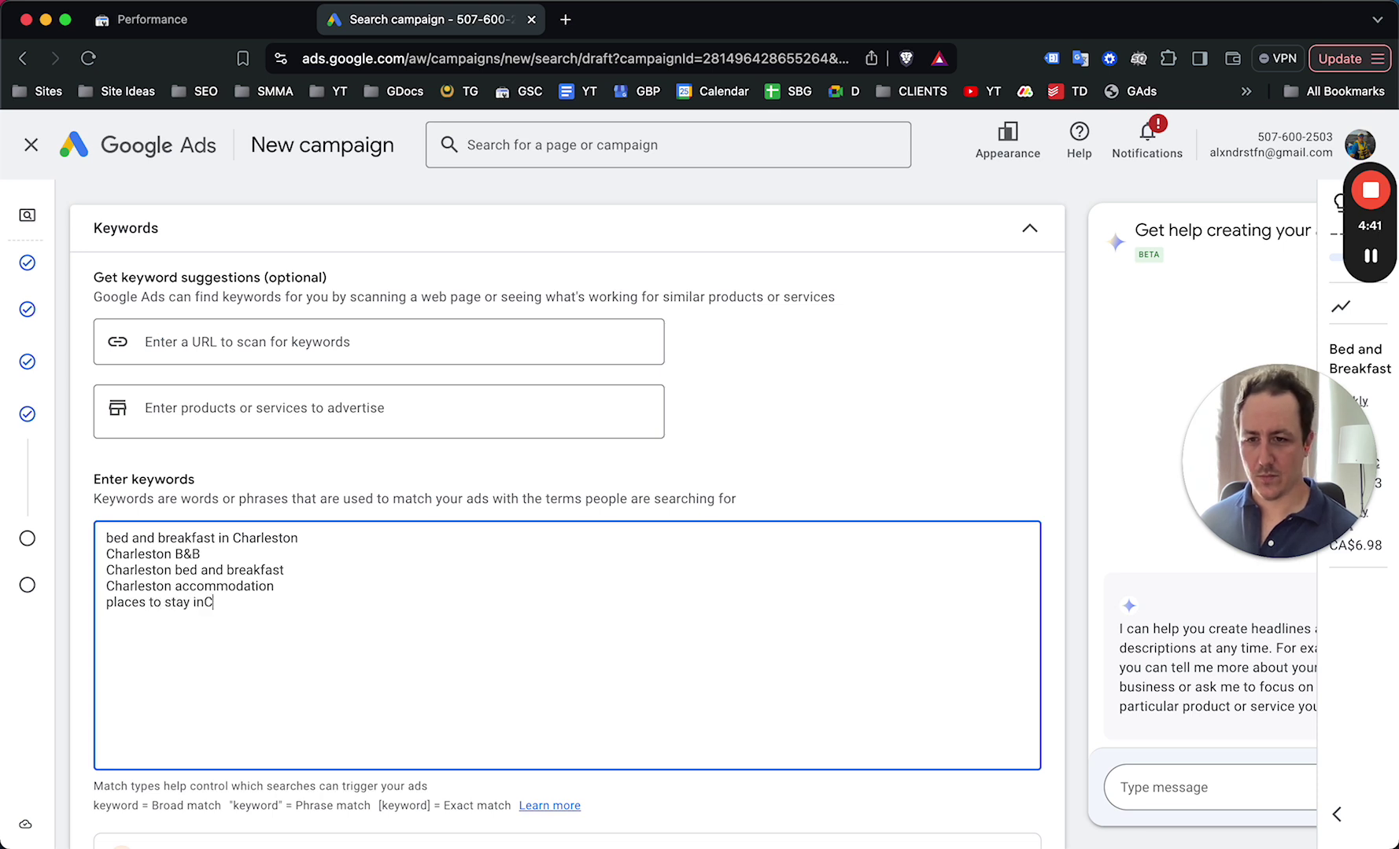
key(BackSpace)
text(cha)
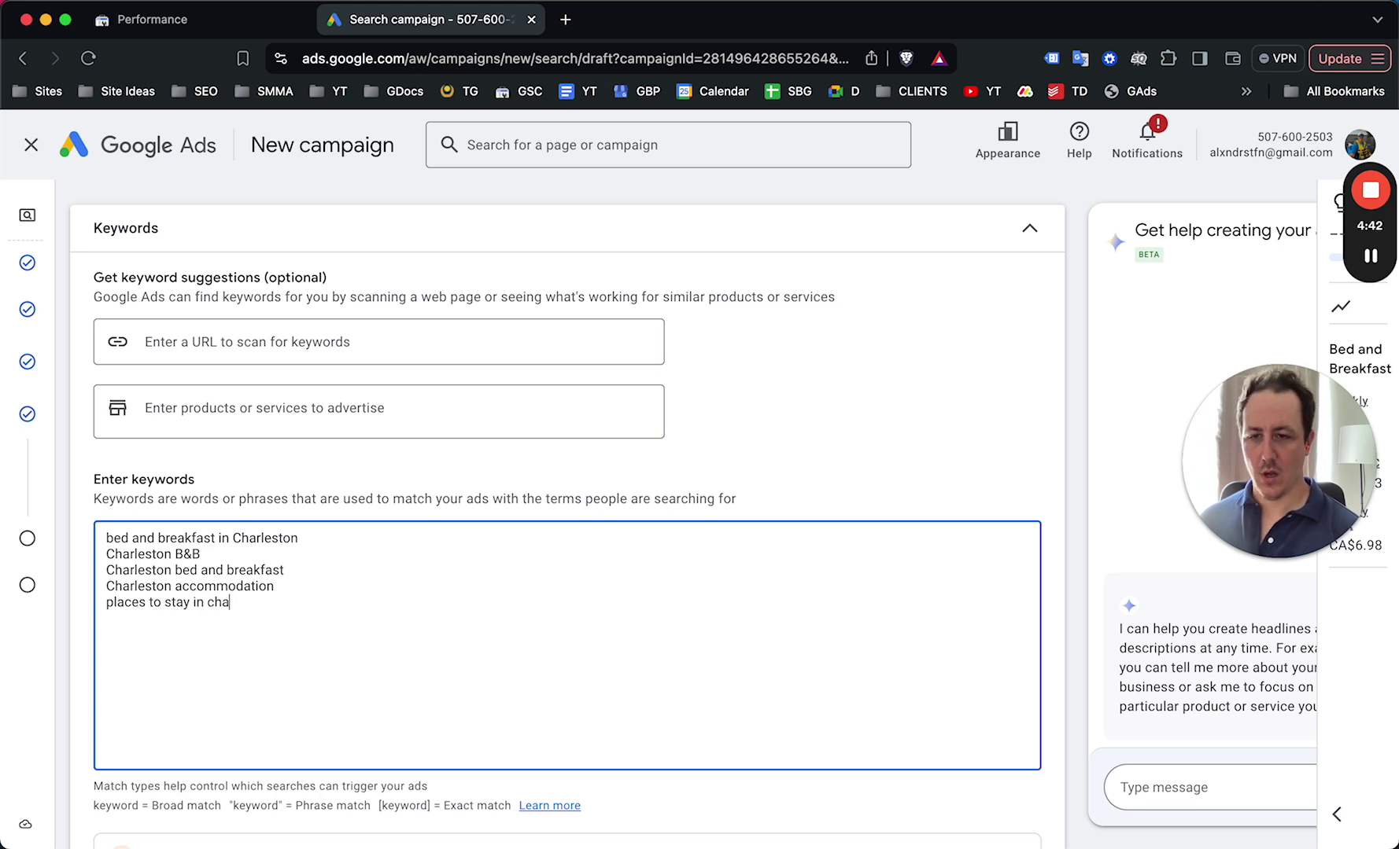
text(Har)
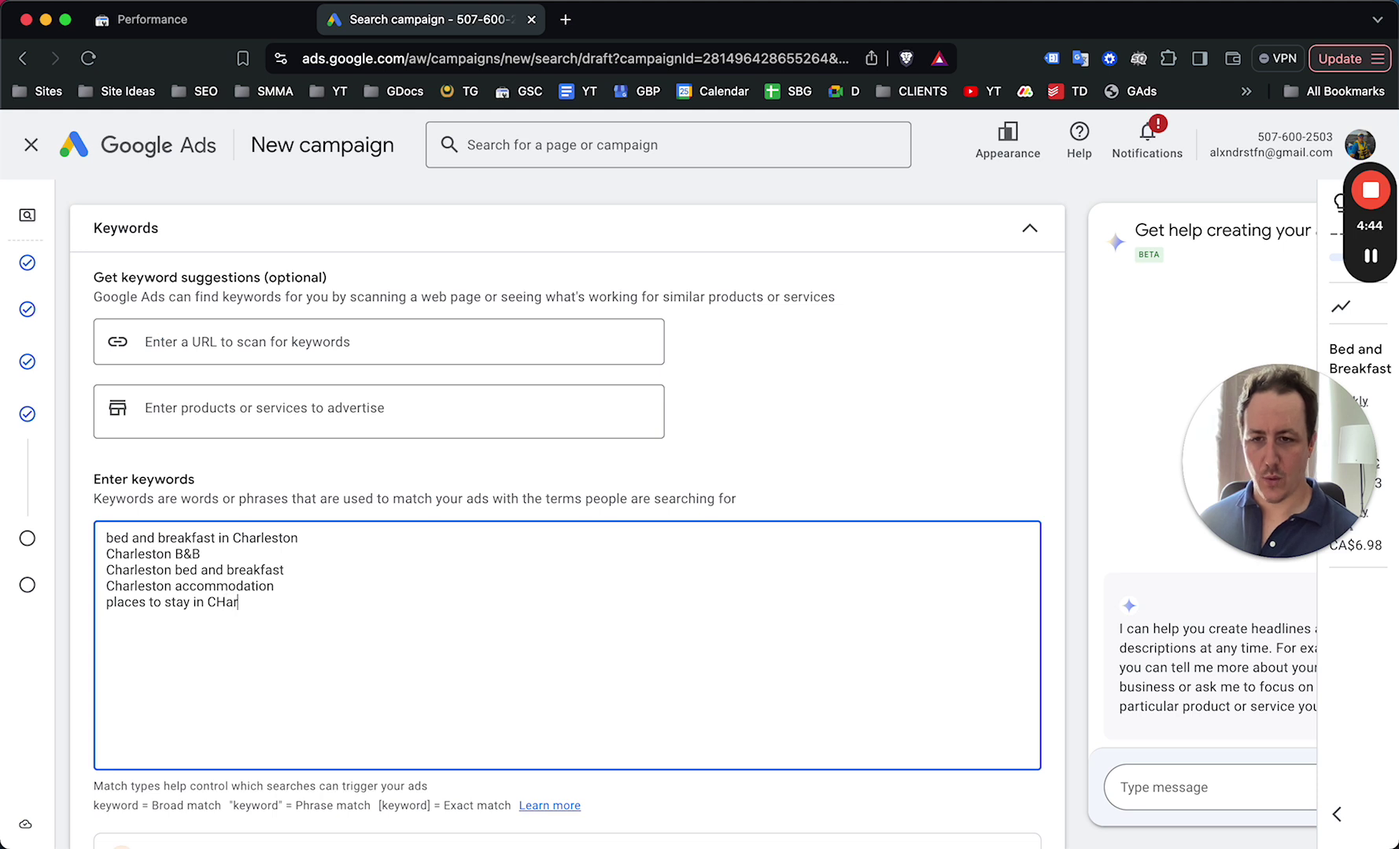
text(harls)
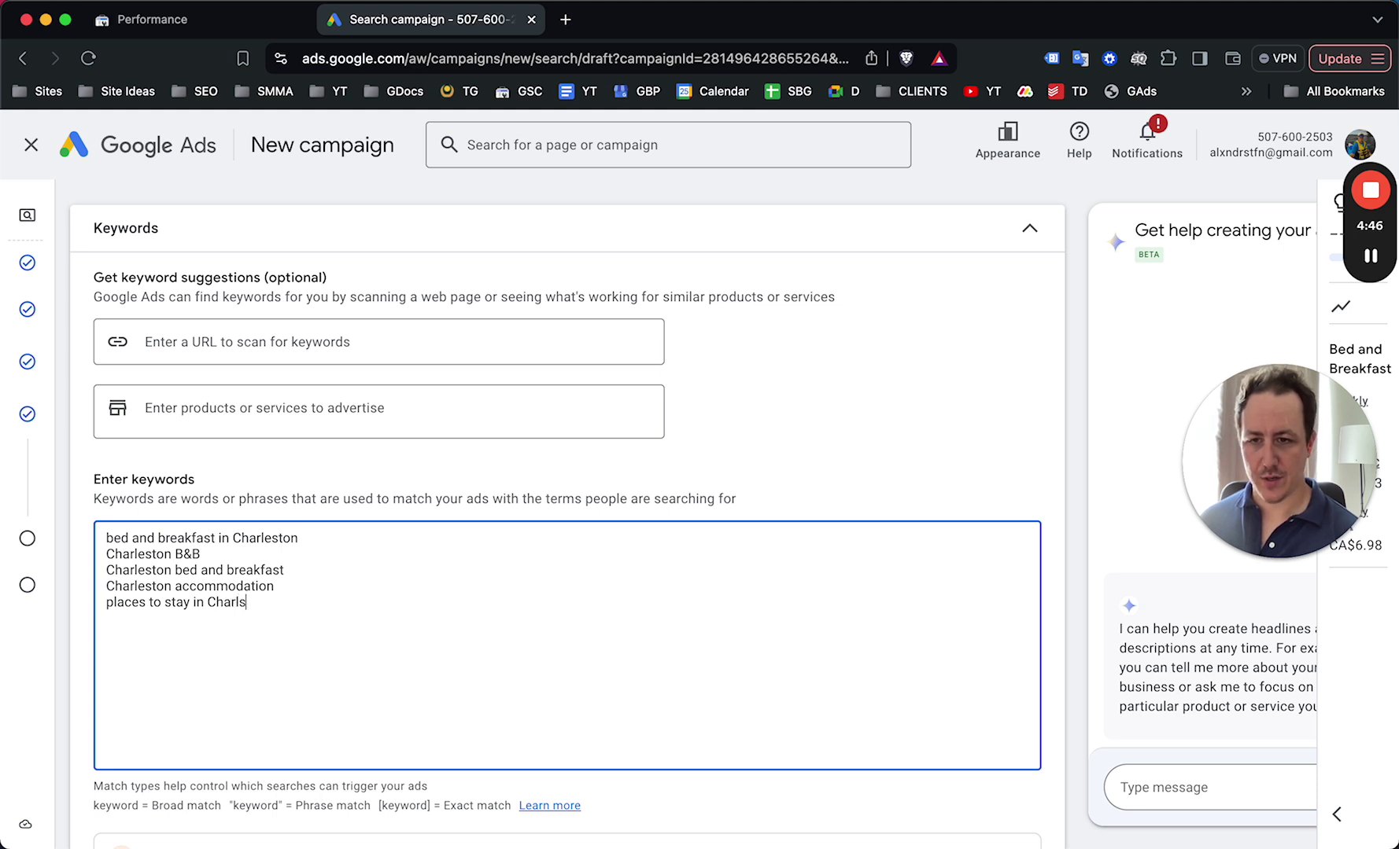
key(BackSpace)
text(eston)
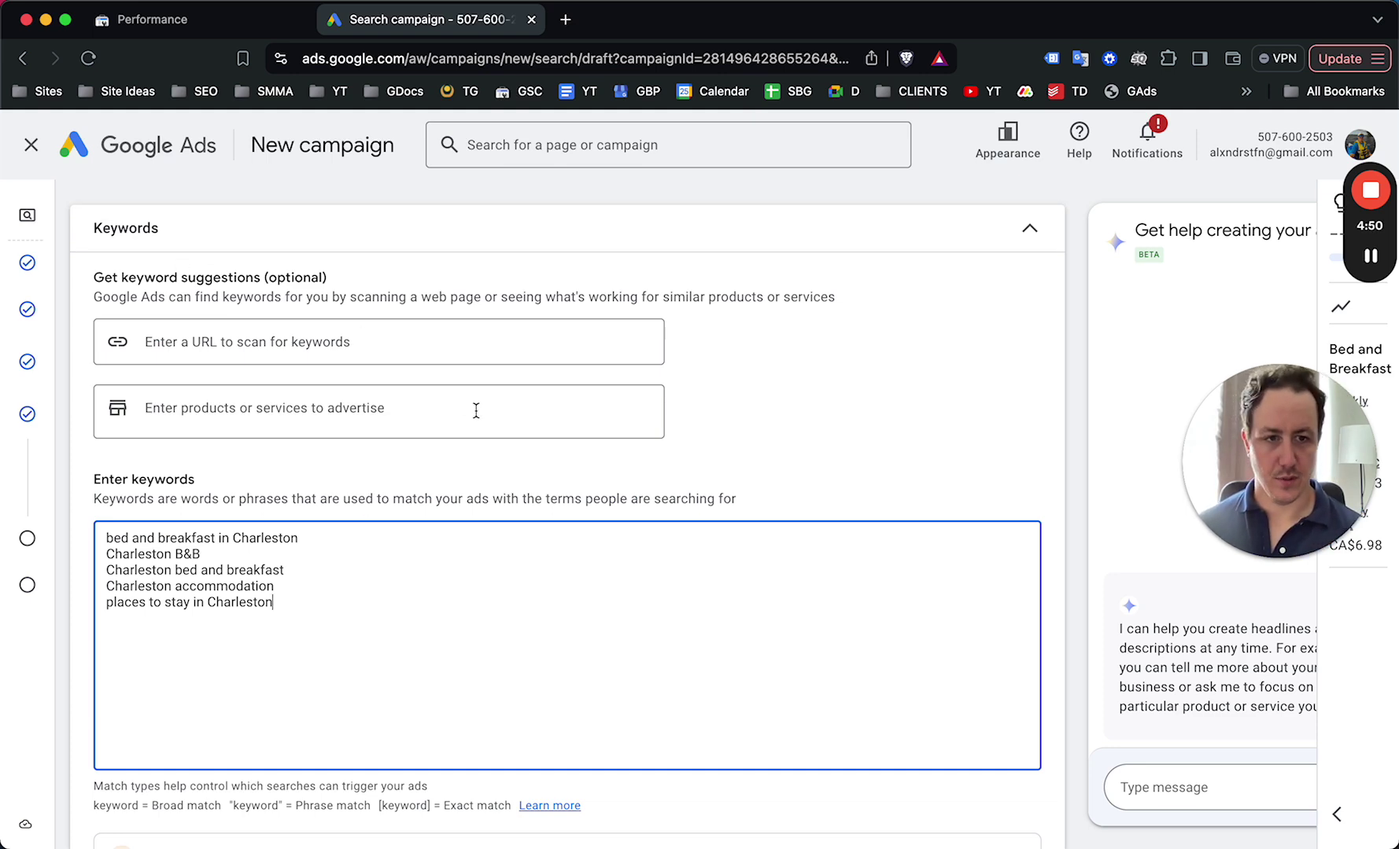
scroll(550, 443, down, 5)
scroll(492, 480, down, 5)
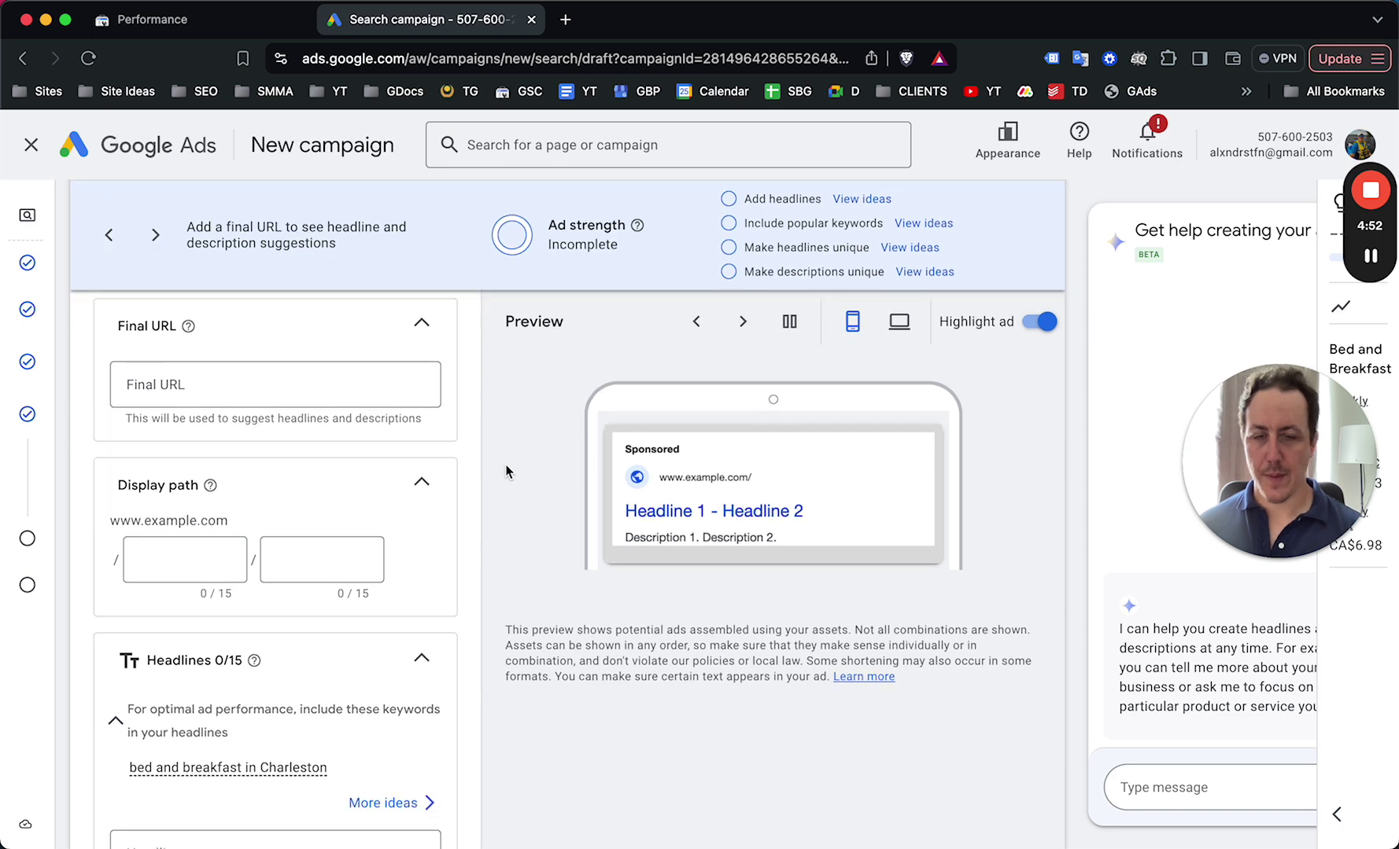
scroll(505, 464, up, 1)
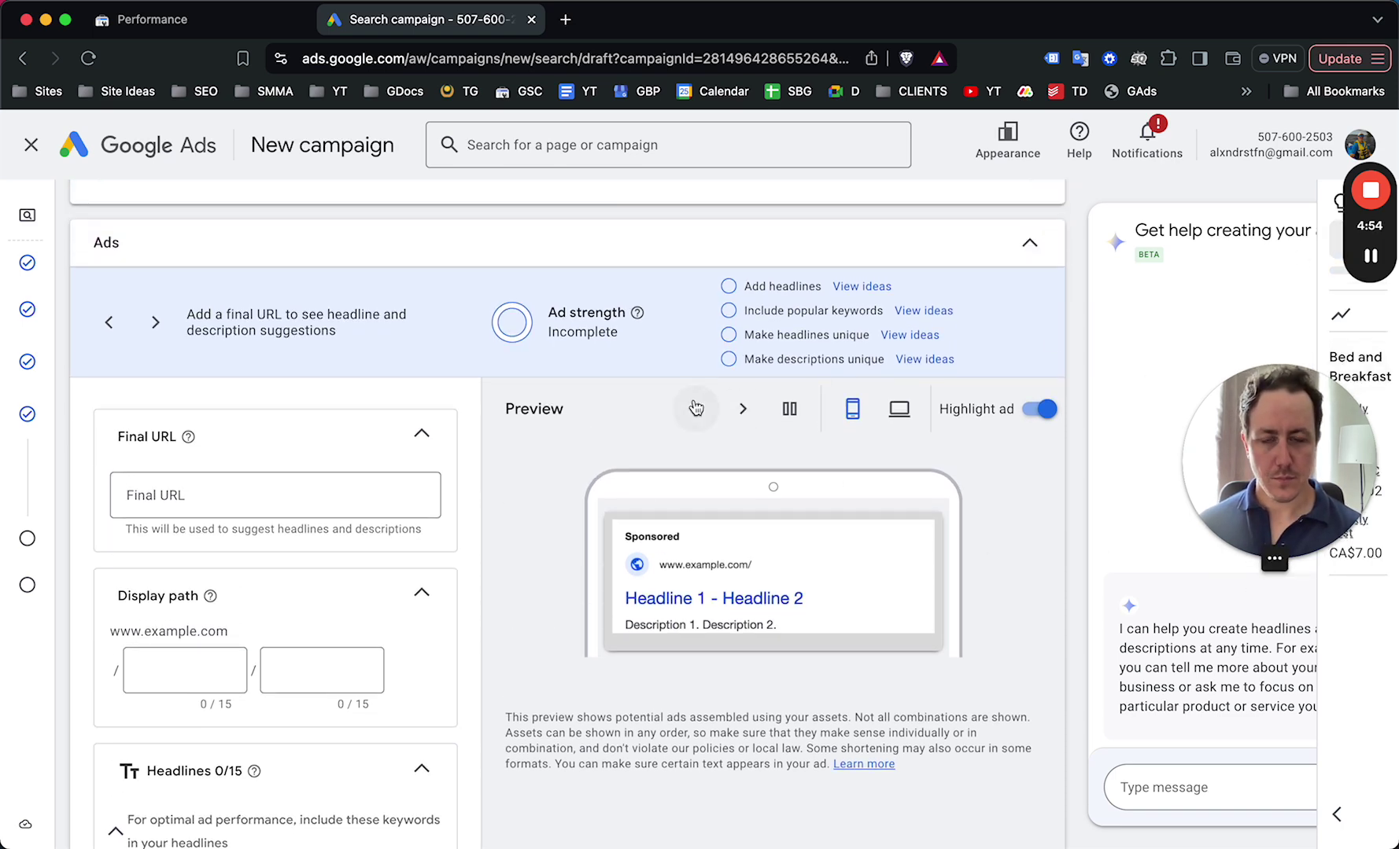
scroll(562, 347, down, 1)
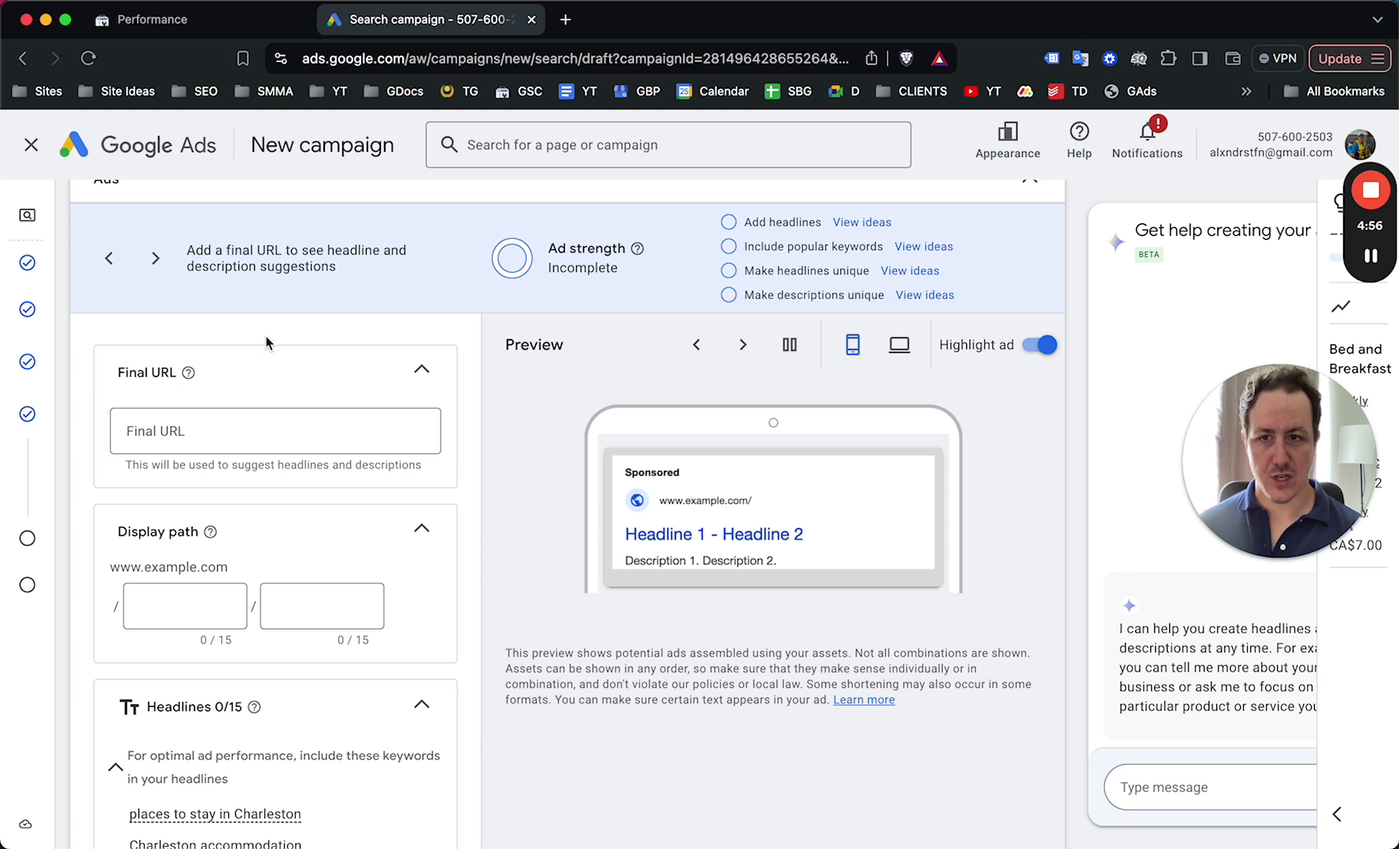
scroll(314, 370, down, 1)
click(316, 382)
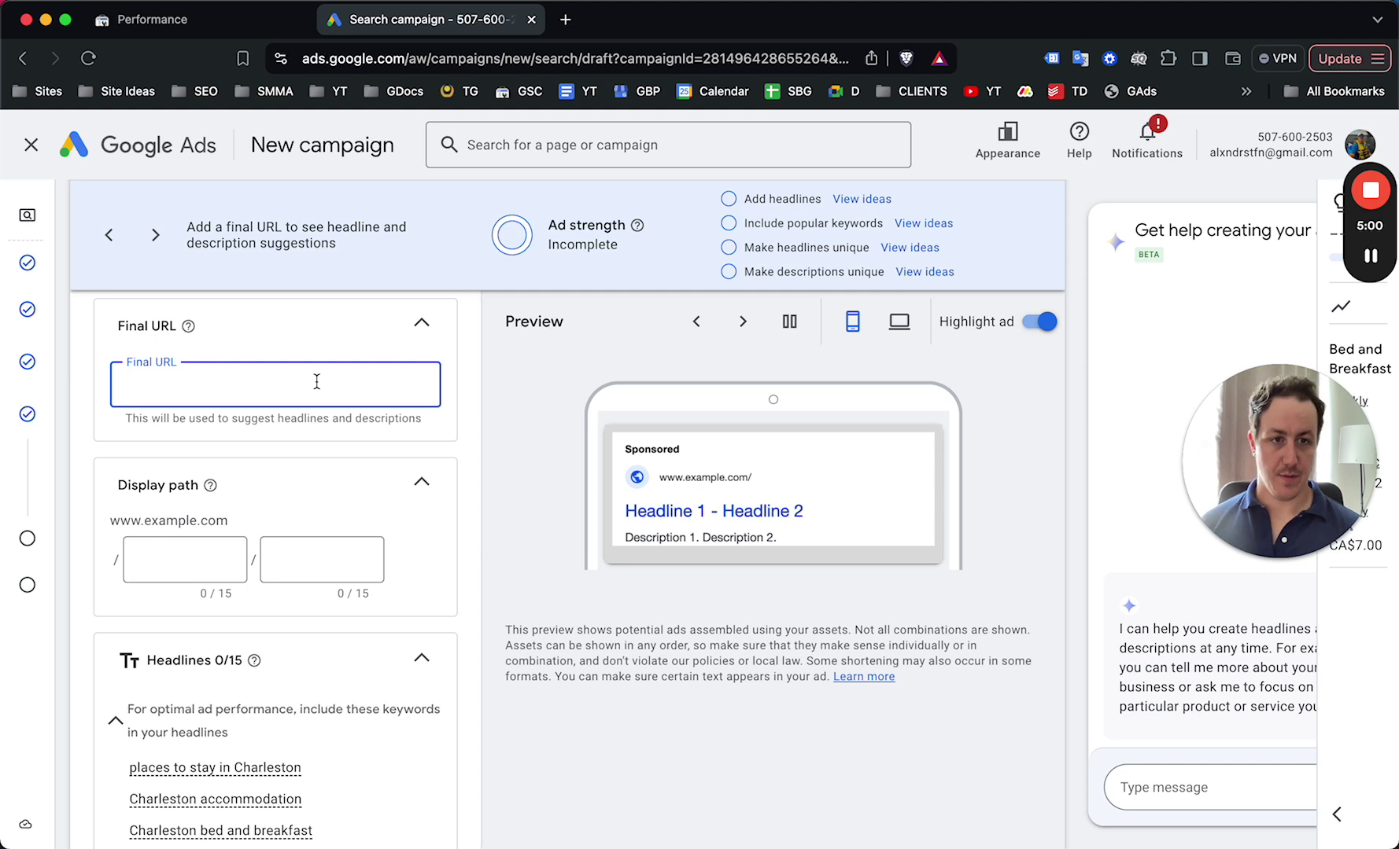
text(ch)
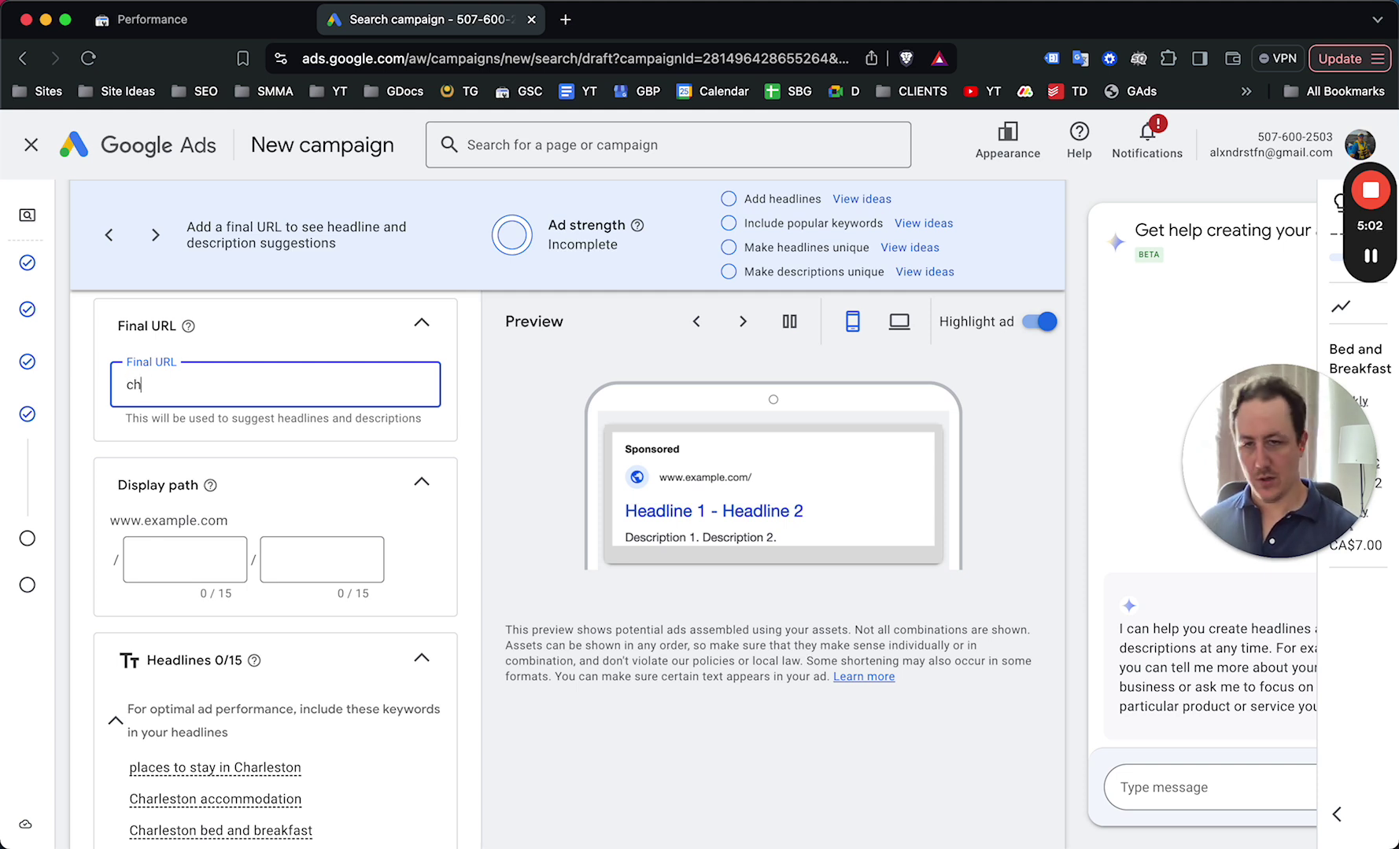
text(arlestonb&b)
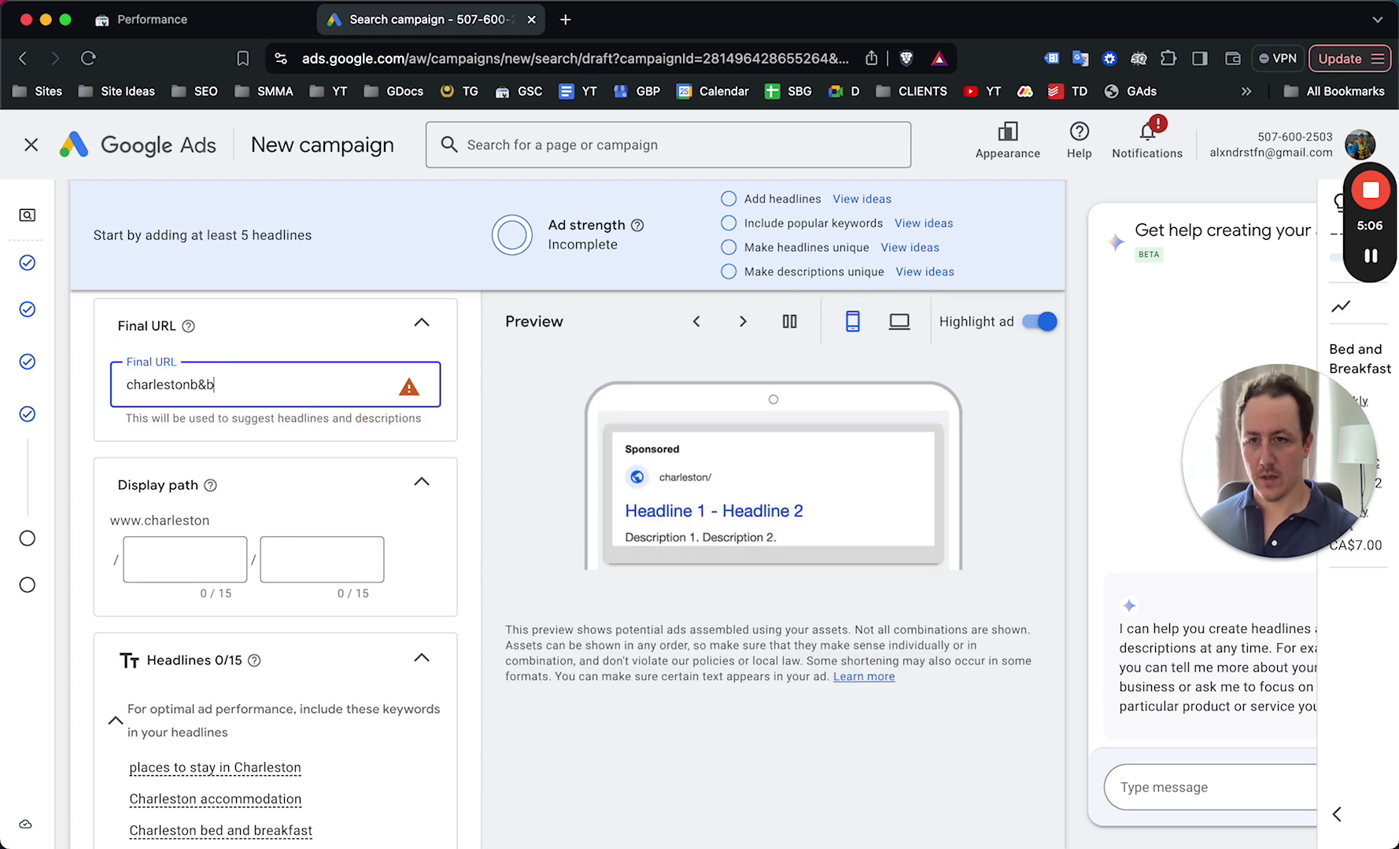
text(.com)
key(super+a)
key(Left)
text(https://)
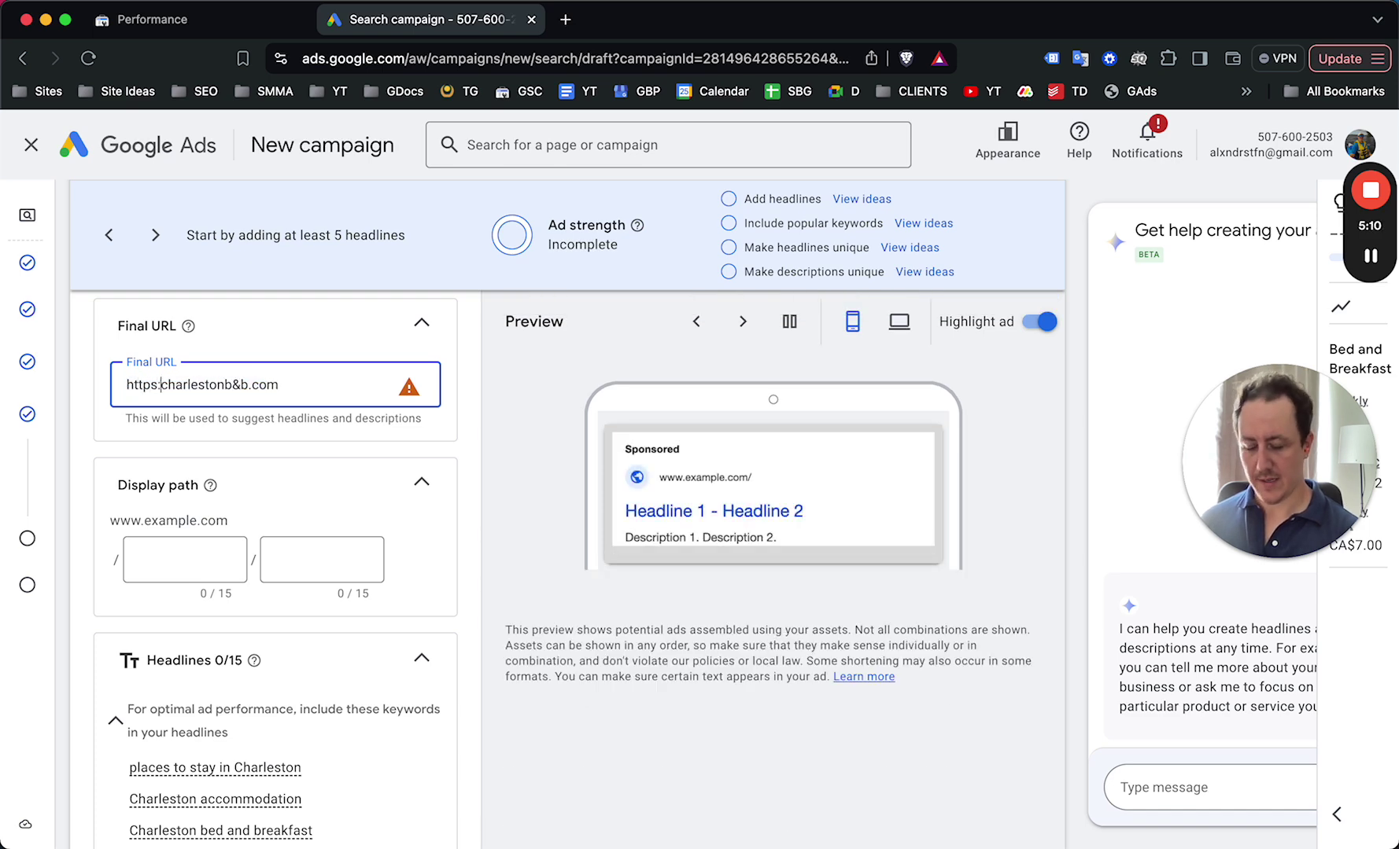
Fill in the ad's display path with "charleston" as the first part and "b&B" as the second
click(214, 554)
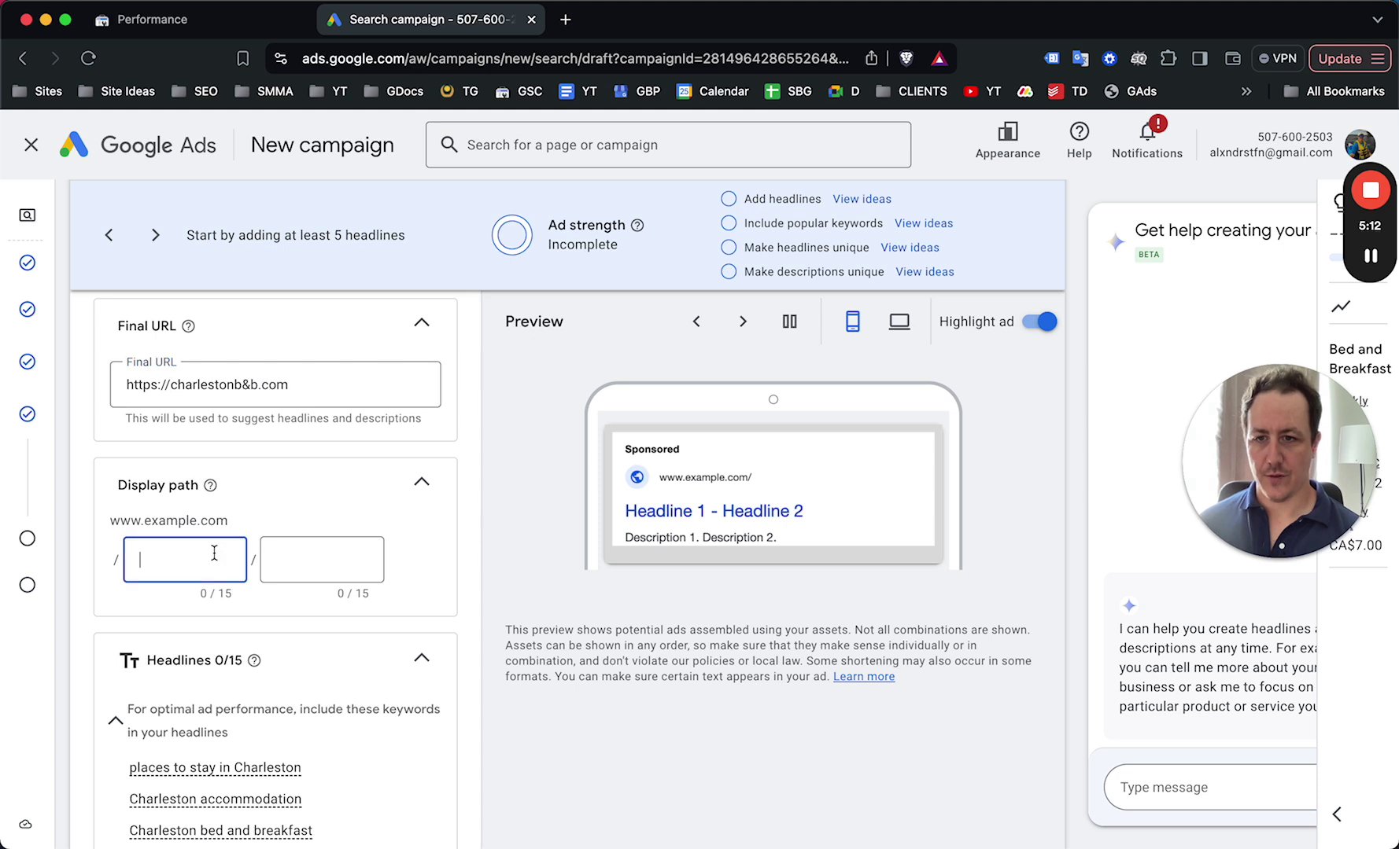
text(charleston)
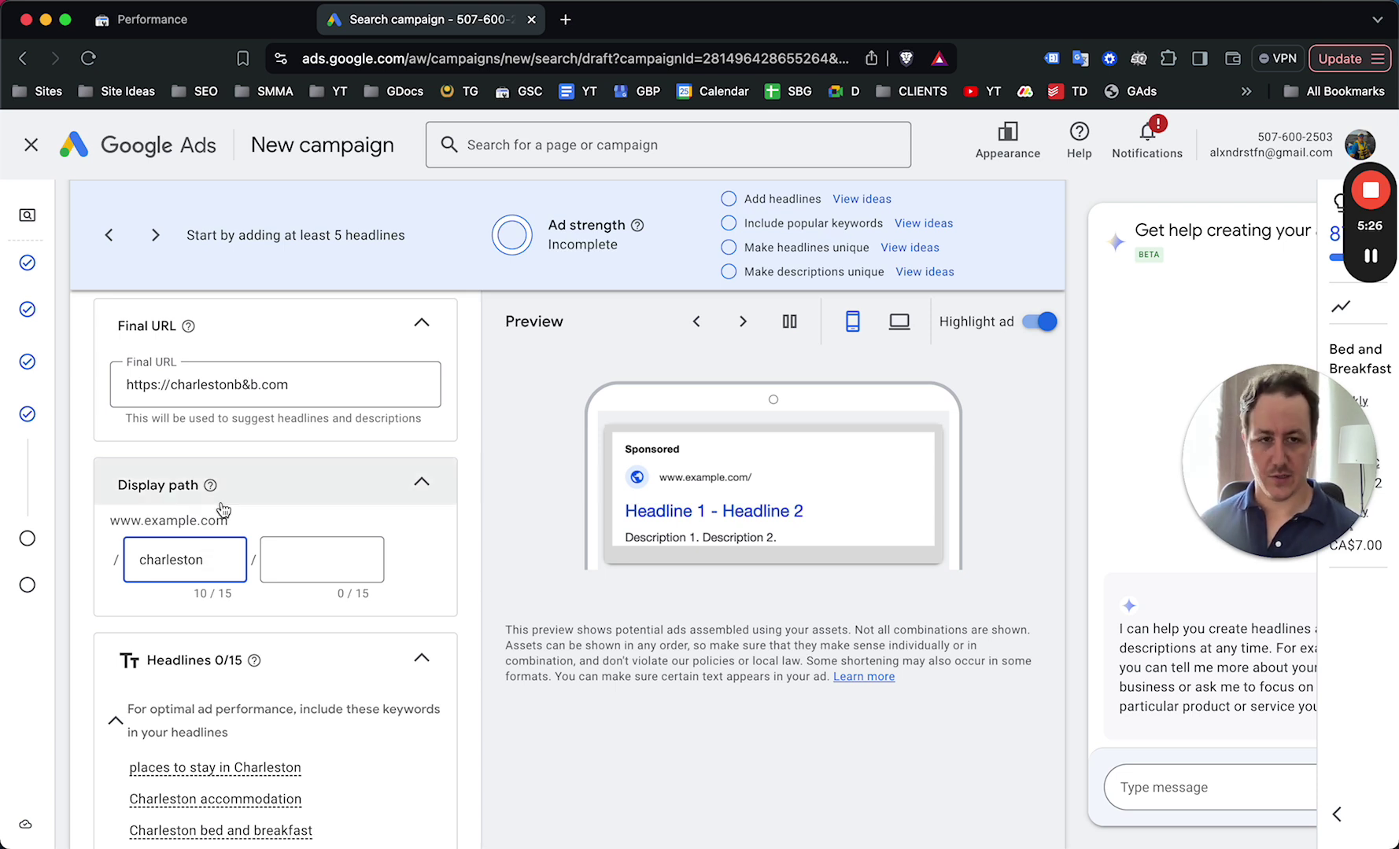
click(317, 567)
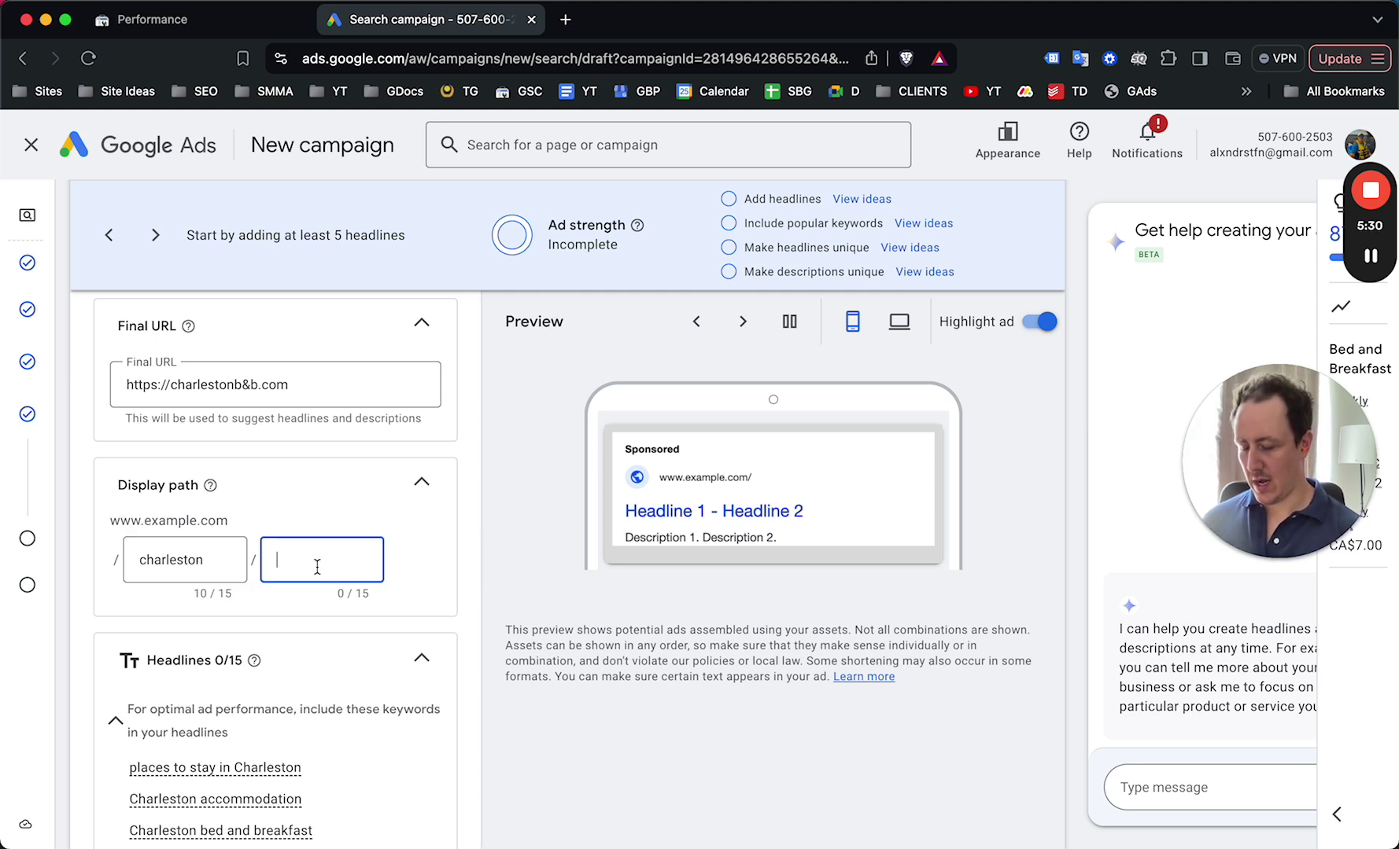
text(b&B)
key(Tab)
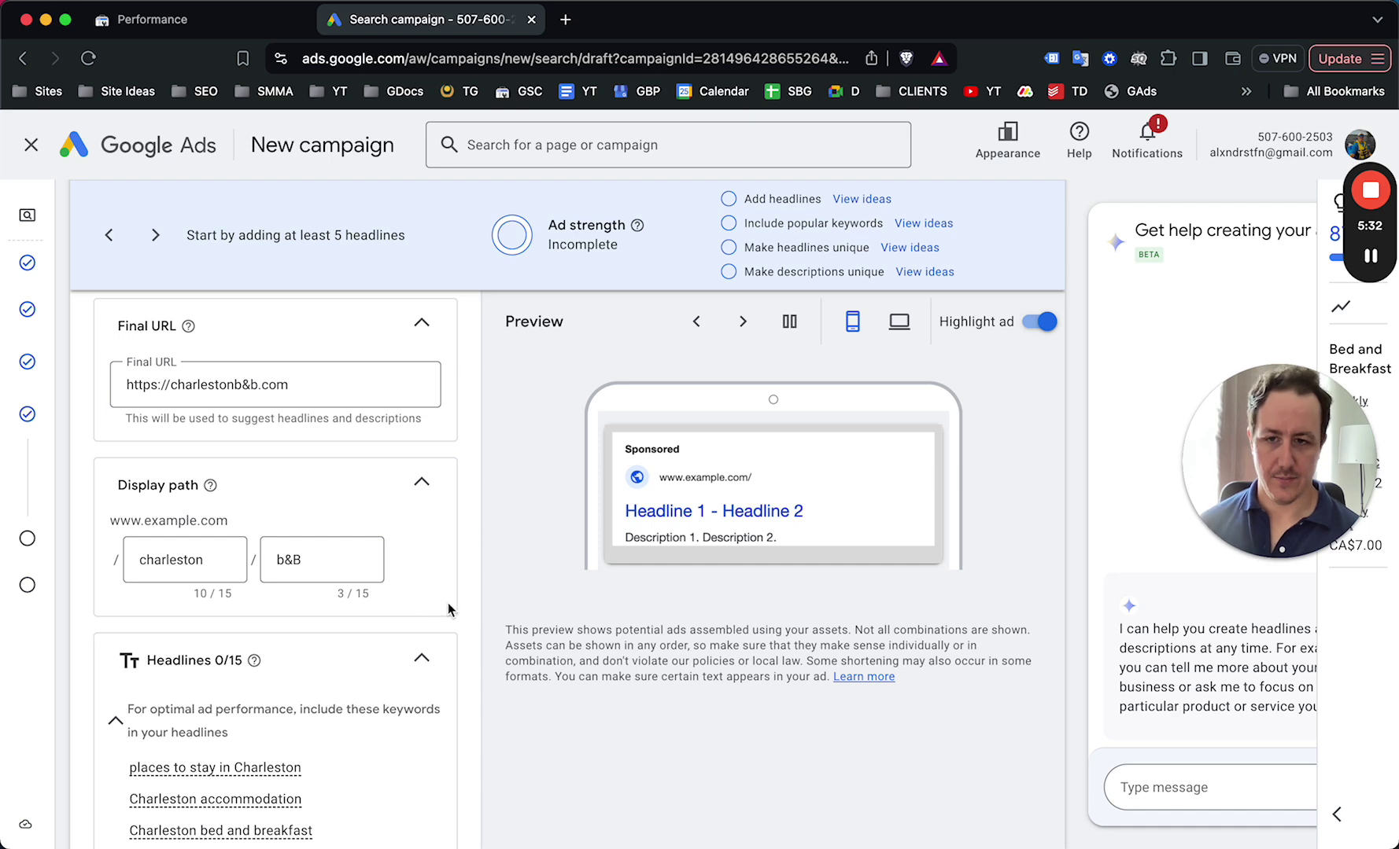
Enter "Charleston Bed and Breakfast" as the ad's first headline
scroll(236, 565, down, 4)
scroll(314, 503, down, 3)
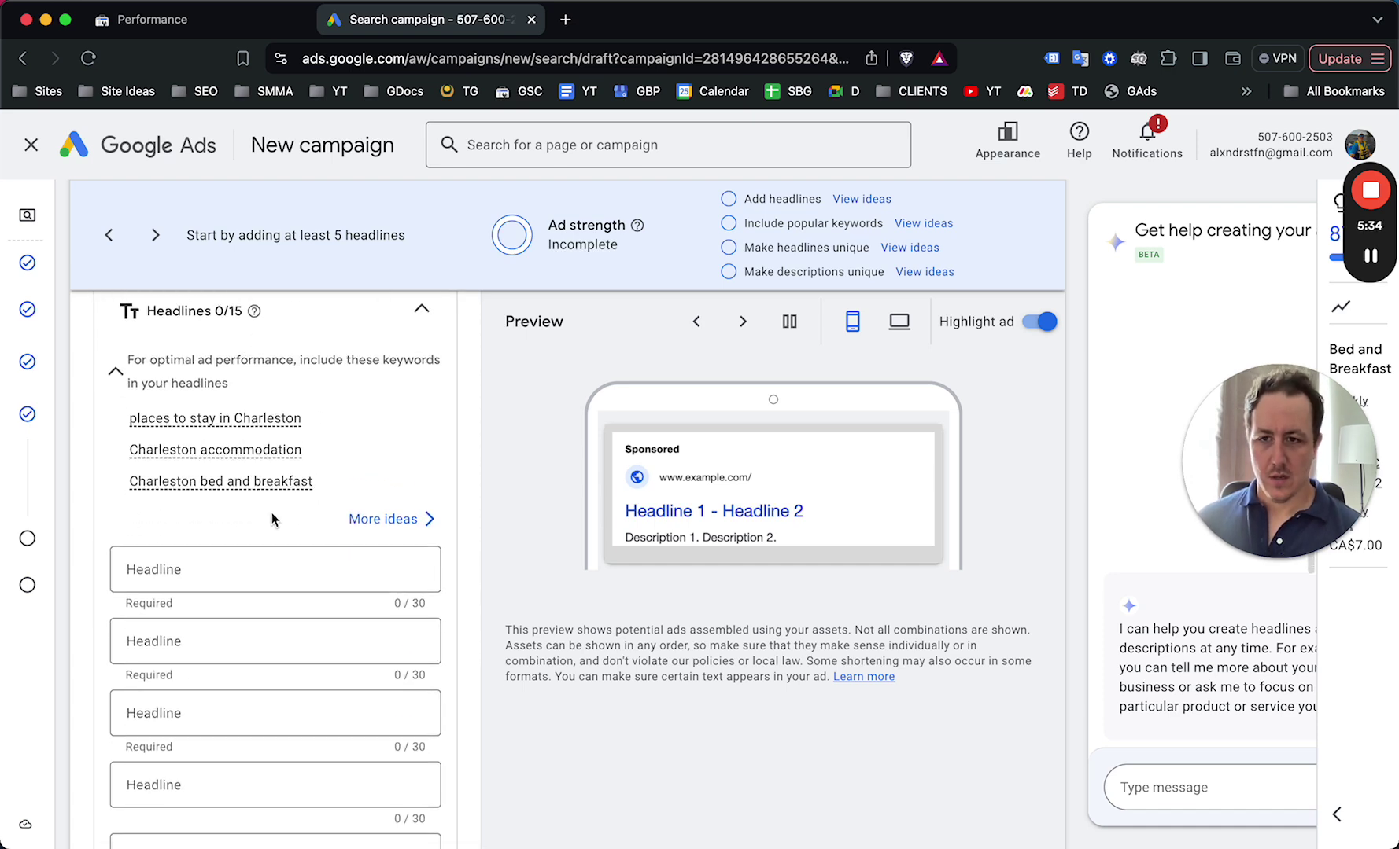
click(233, 406)
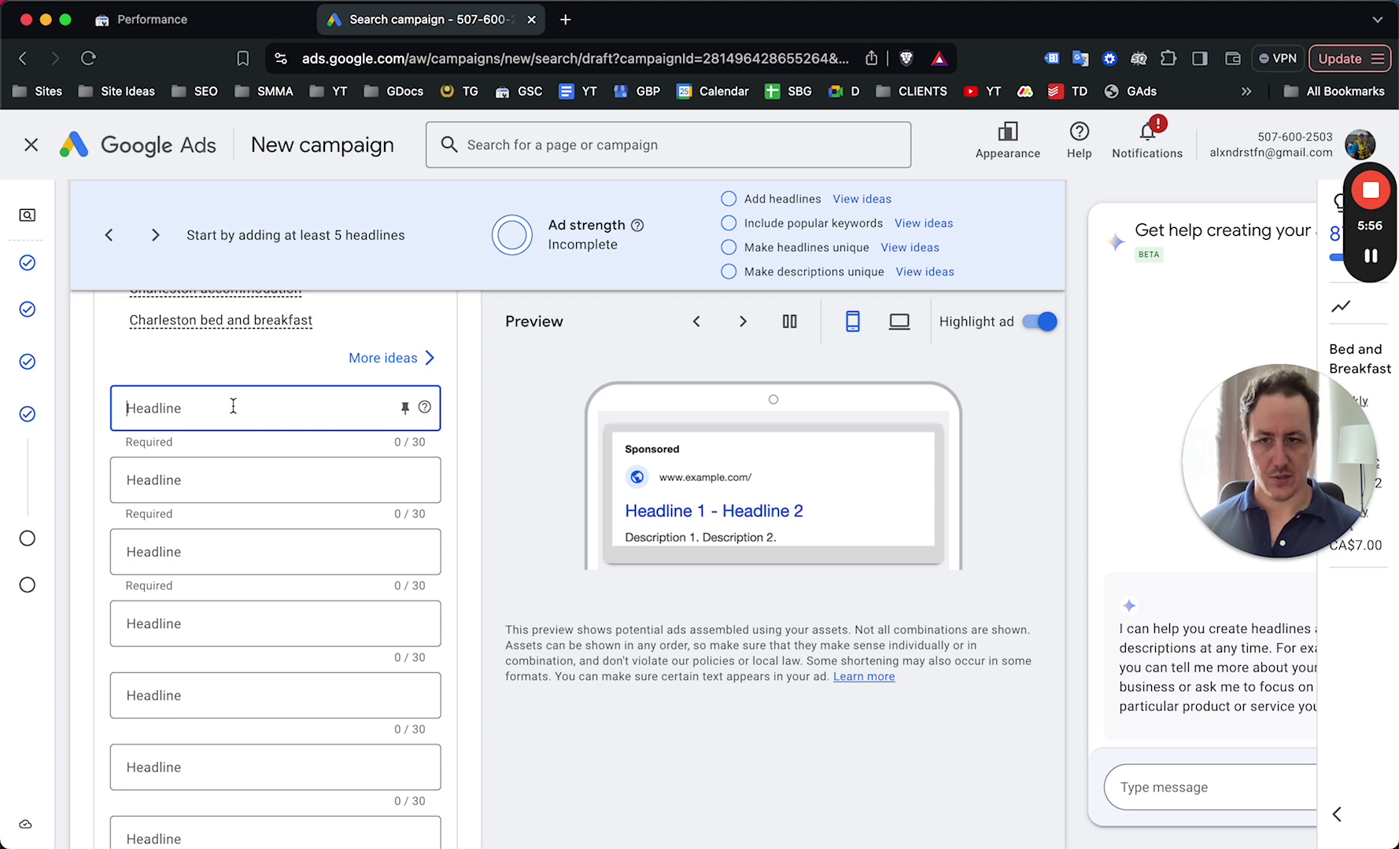
text(Chalr)
key(BackSpace)
key(BackSpace)
text(rleston )
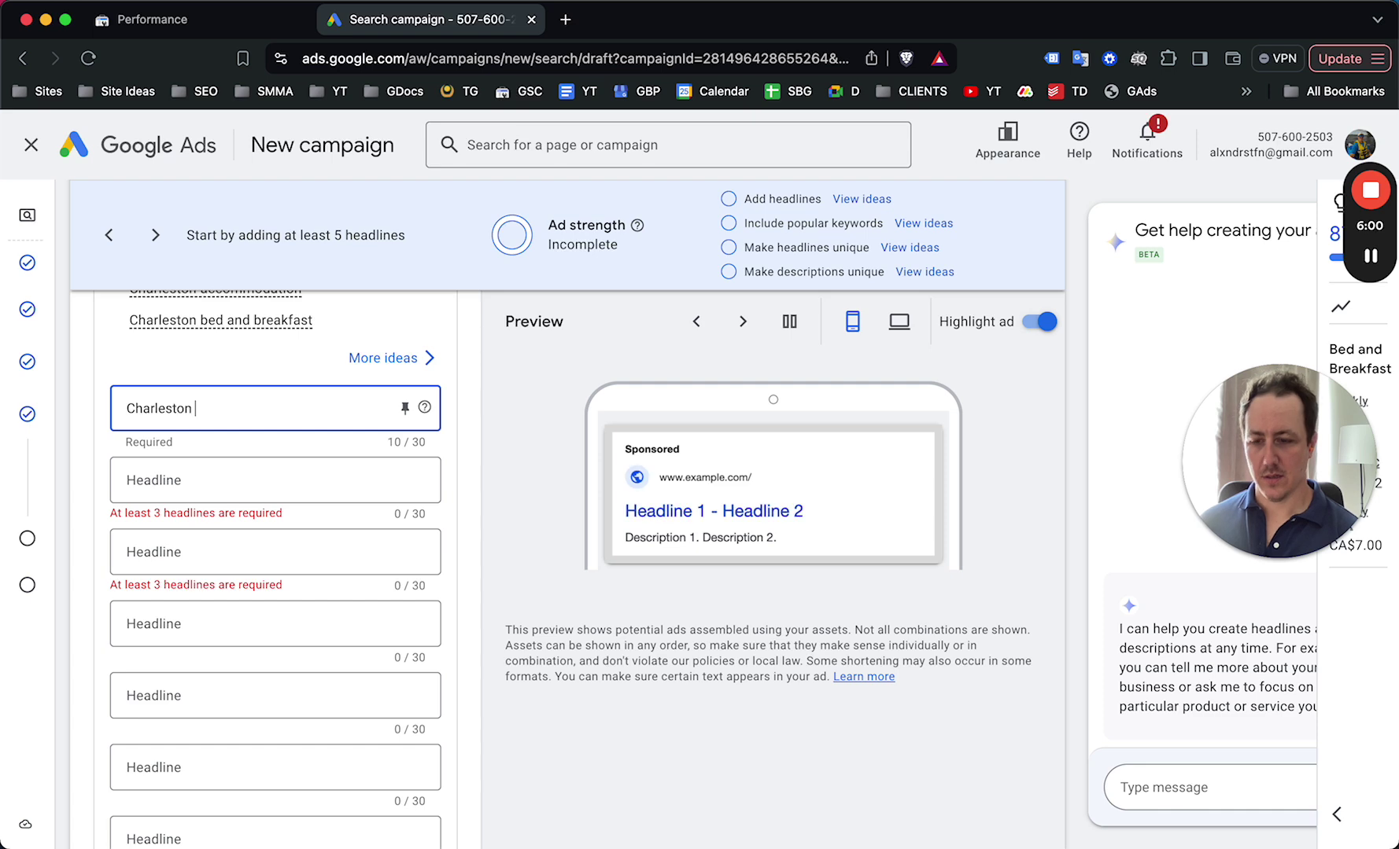
text(Bed and Breaj)
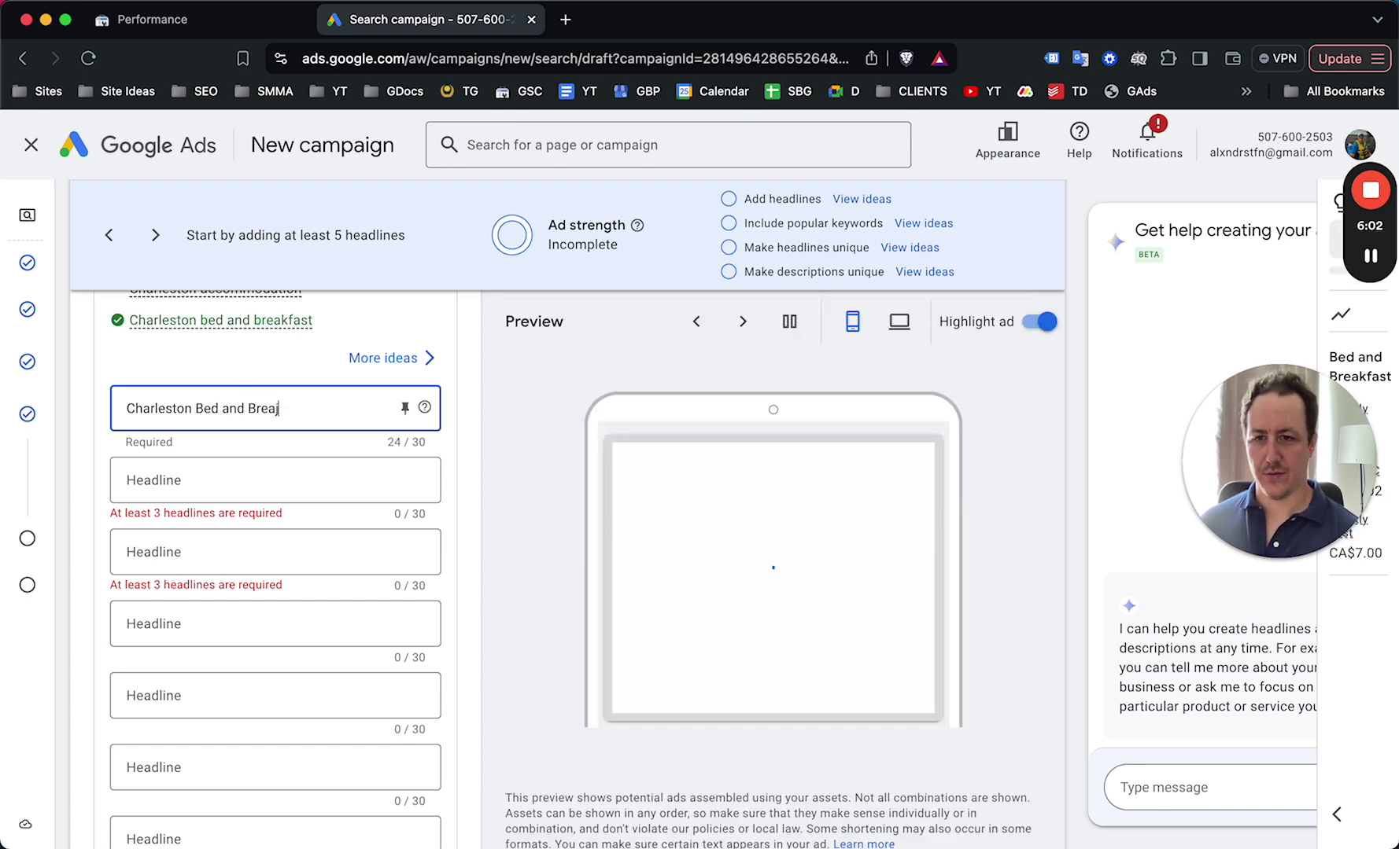
key(BackSpace)
text(kast)
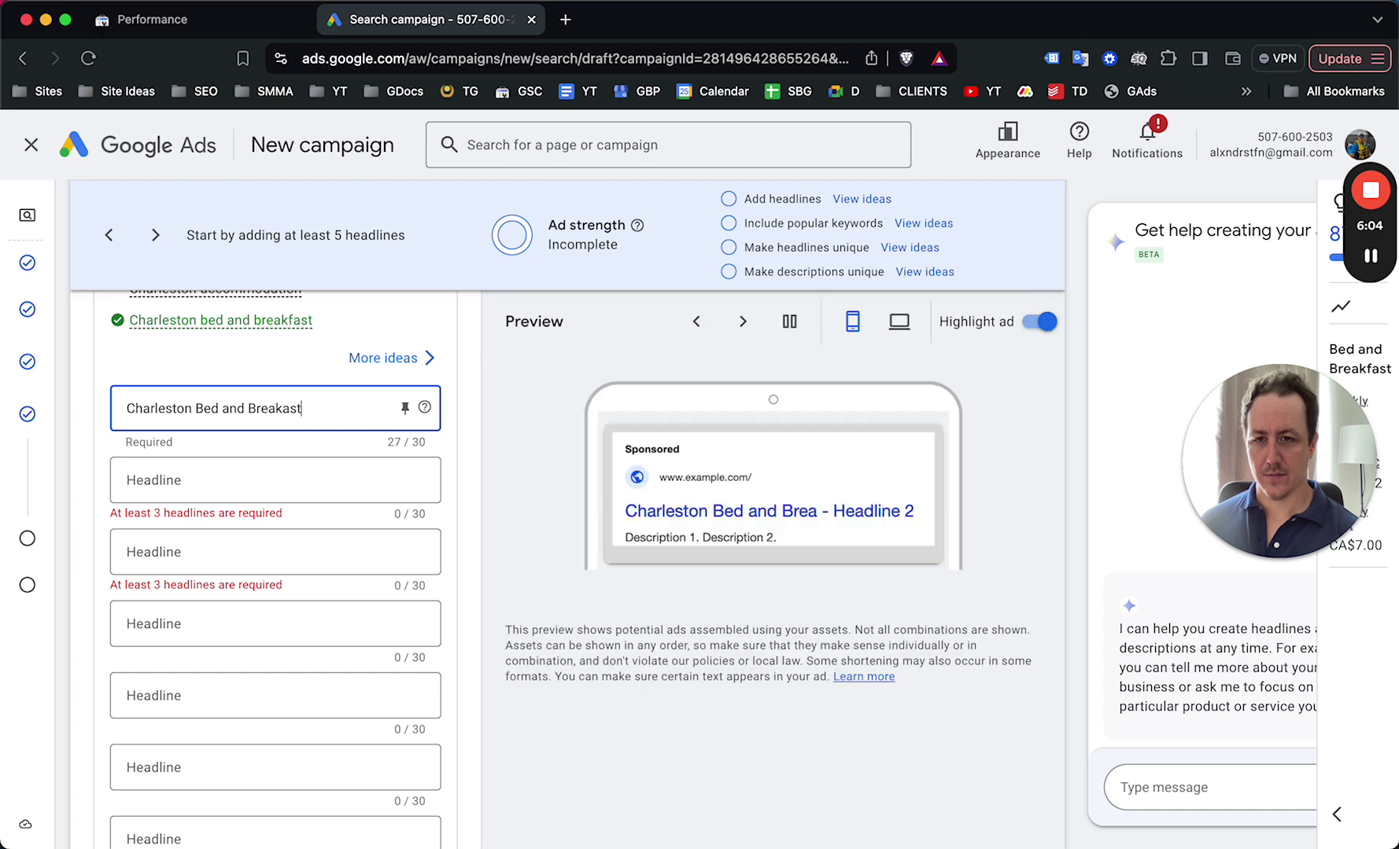
key(Left)
key(Left)
key(Left)
text(f)
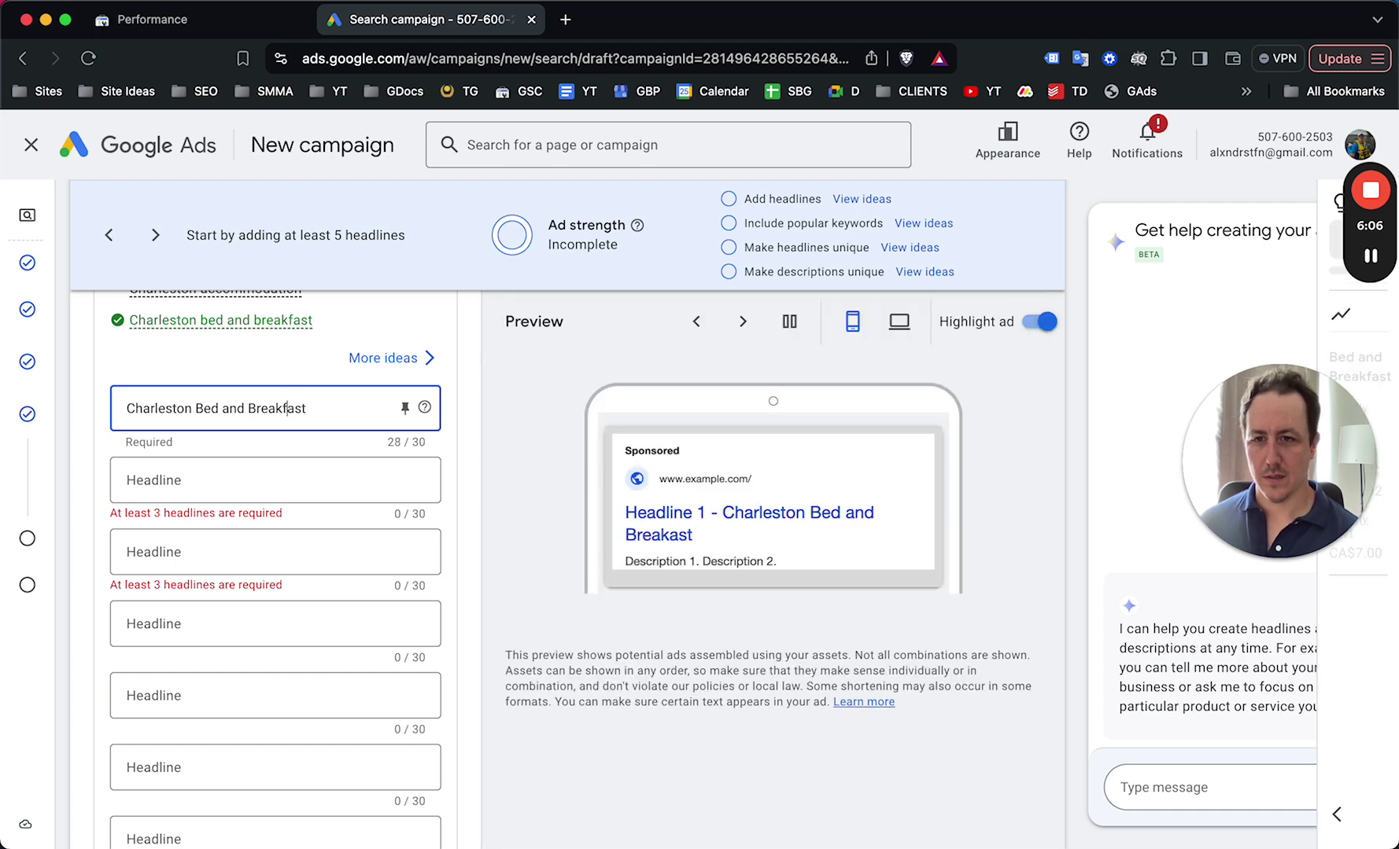
Enter "Charleston's Best B&B" as the ad's second headline
key(Tab)
key(Tab)
text(Chr)
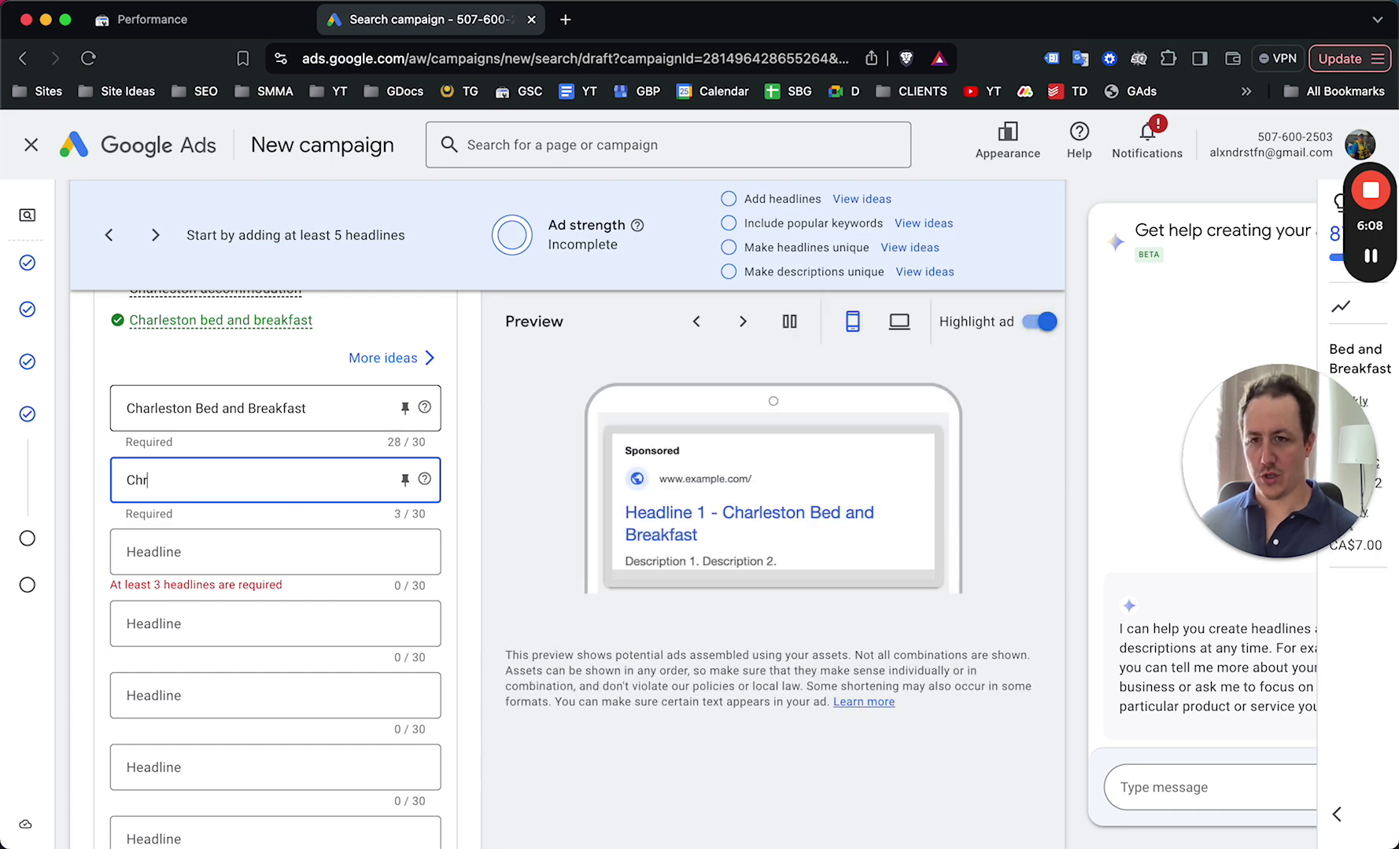
key(BackSpace)
text(arleston)
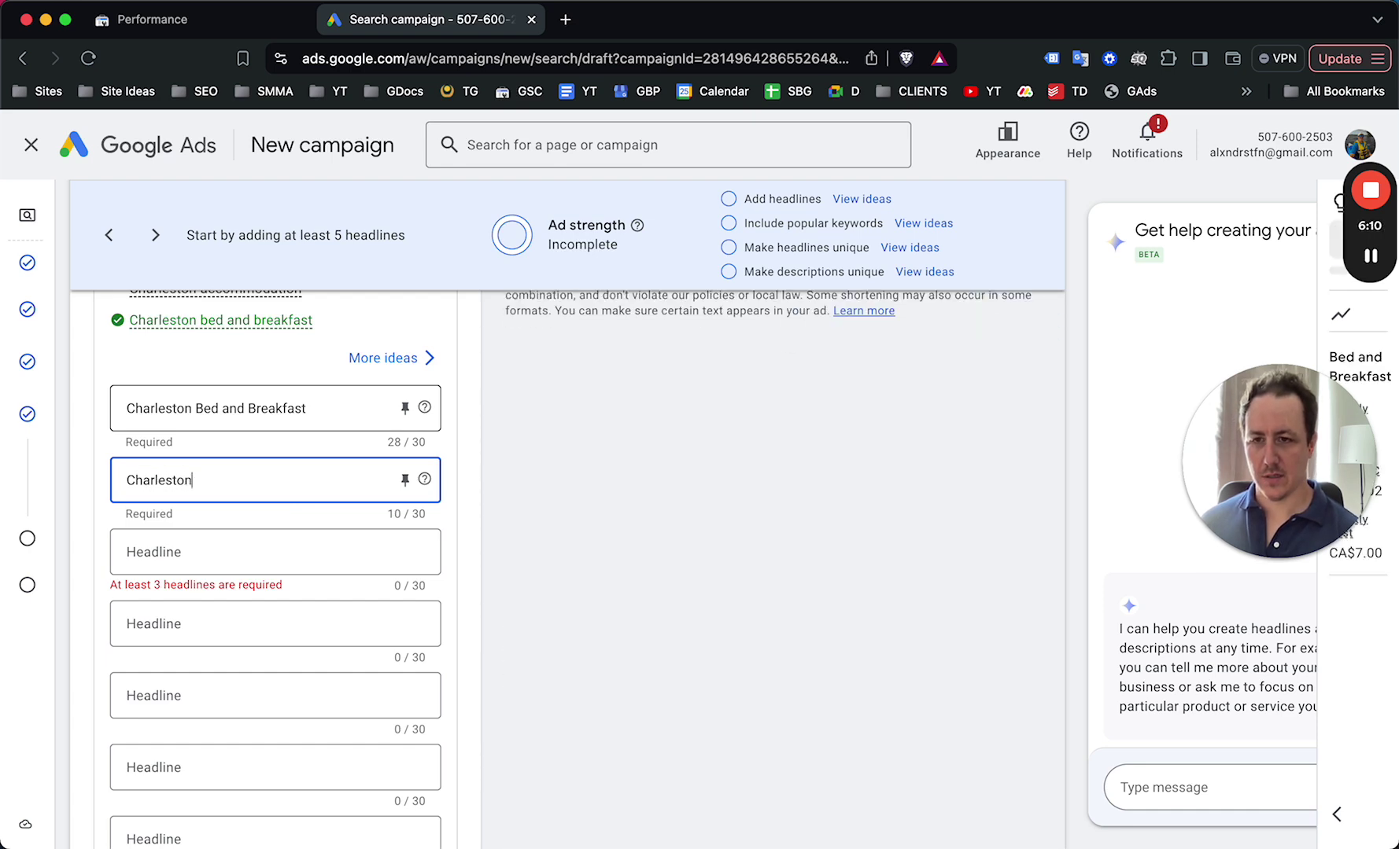
key(BackSpace)
text('s Best B&B)
Enter "The Best B&B in Charleston" as the ad's third headline
key(Tab)
key(Tab)
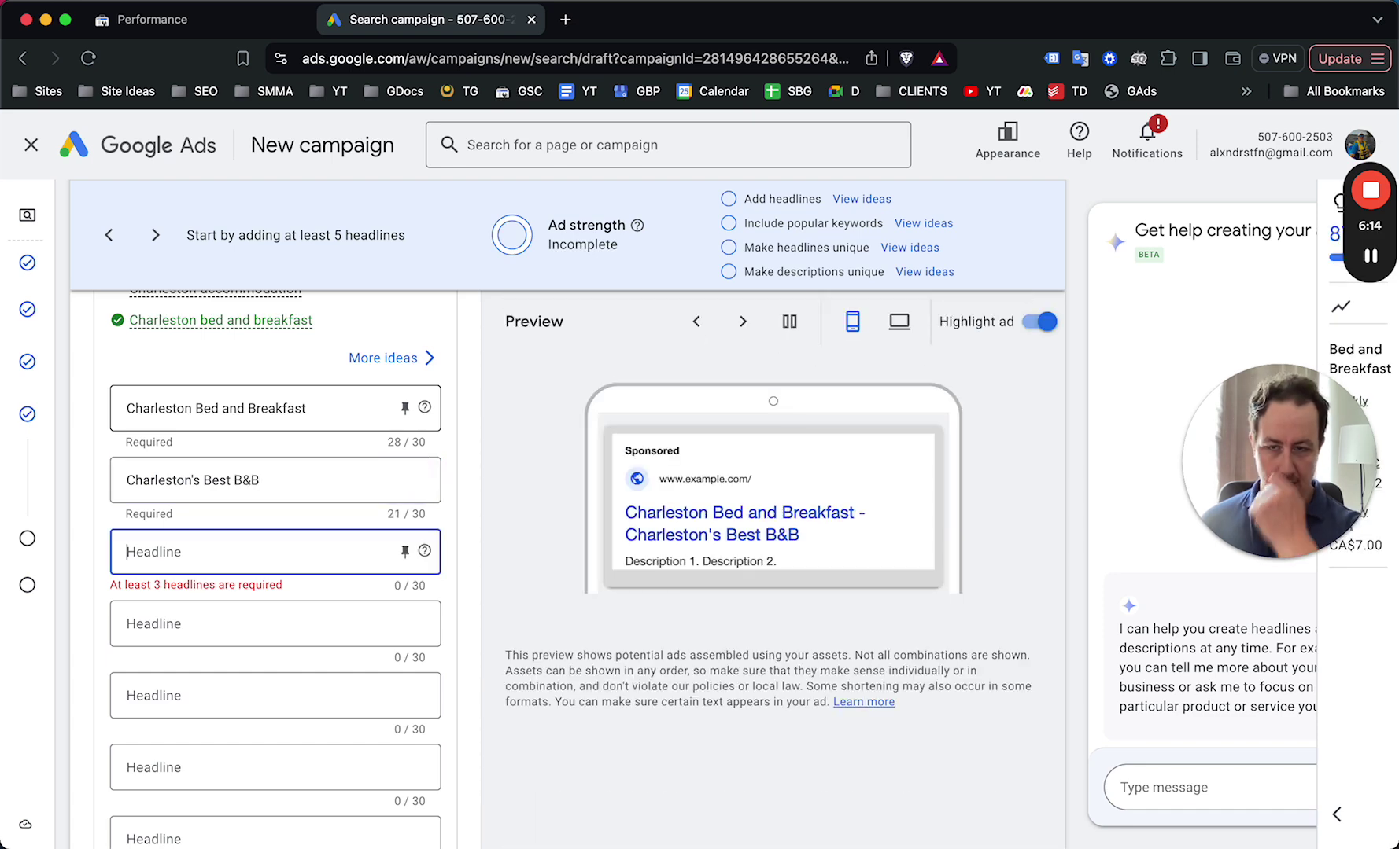
text(The Best B&B )
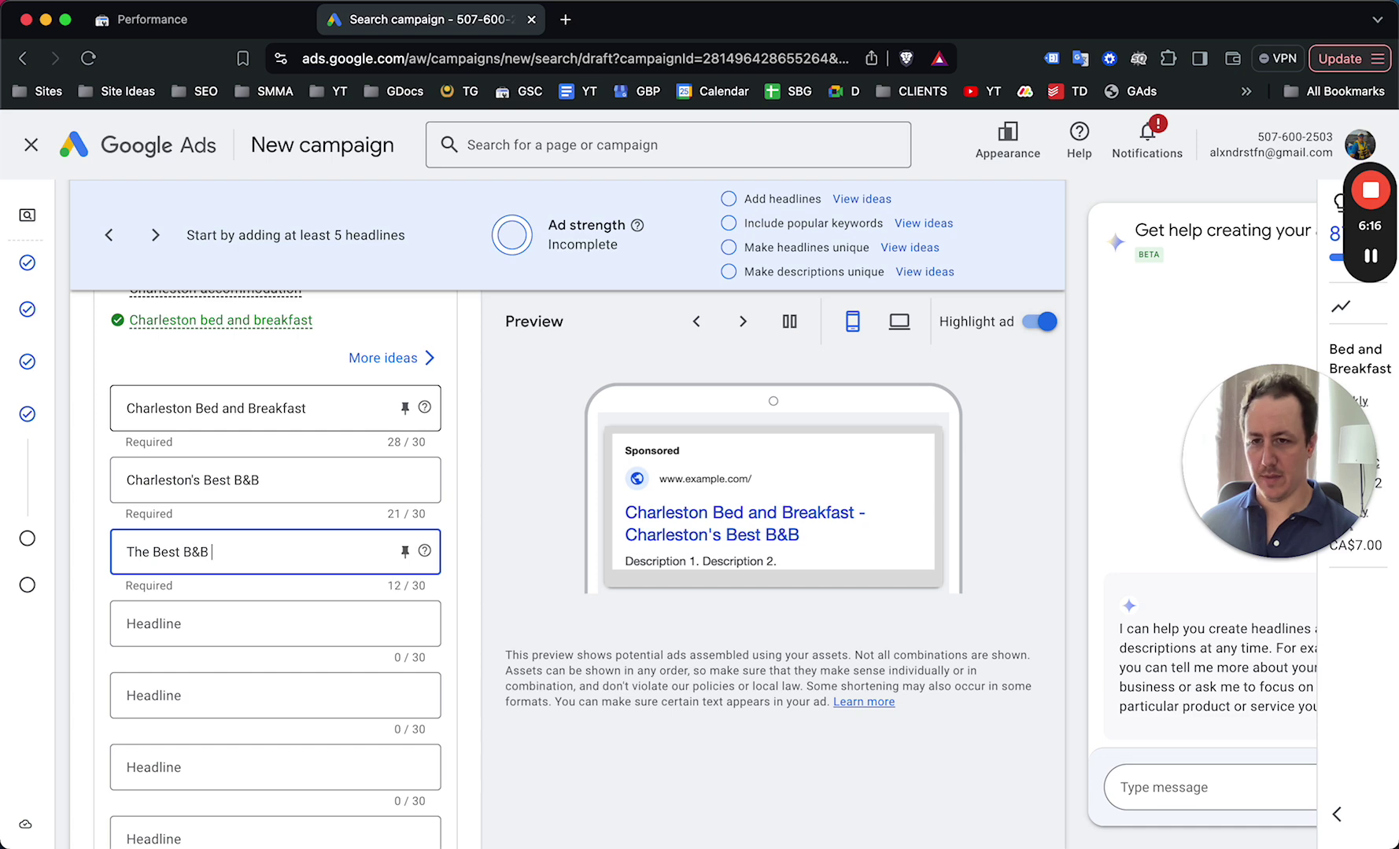
text(in Charleston)
Enter "Bed and Breakfast Charleston" as the ad's fourth headline, without the word "in", and move on to the fifth headline
key(Tab)
click(209, 637)
text(B)
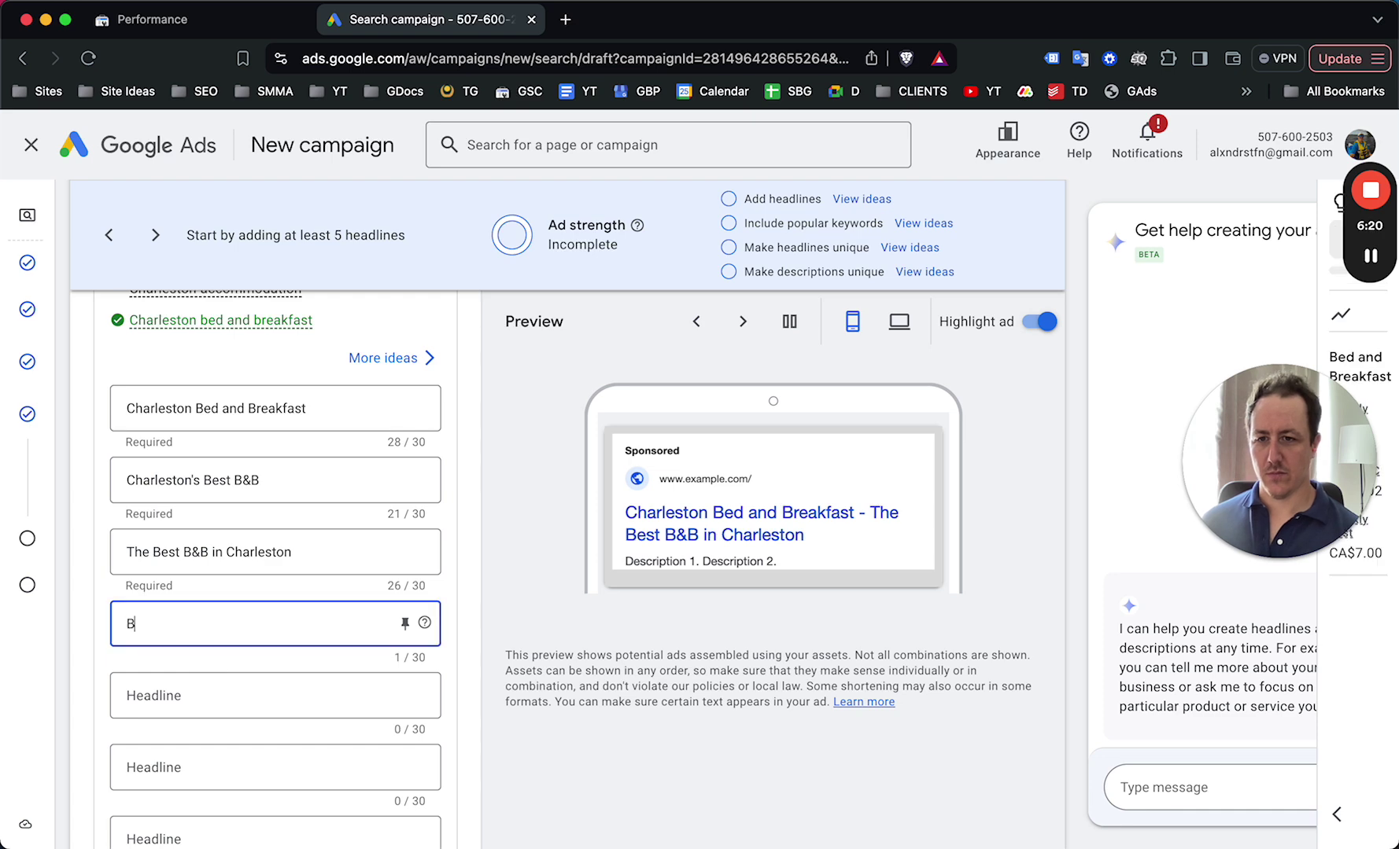
text(ed and Breakf)
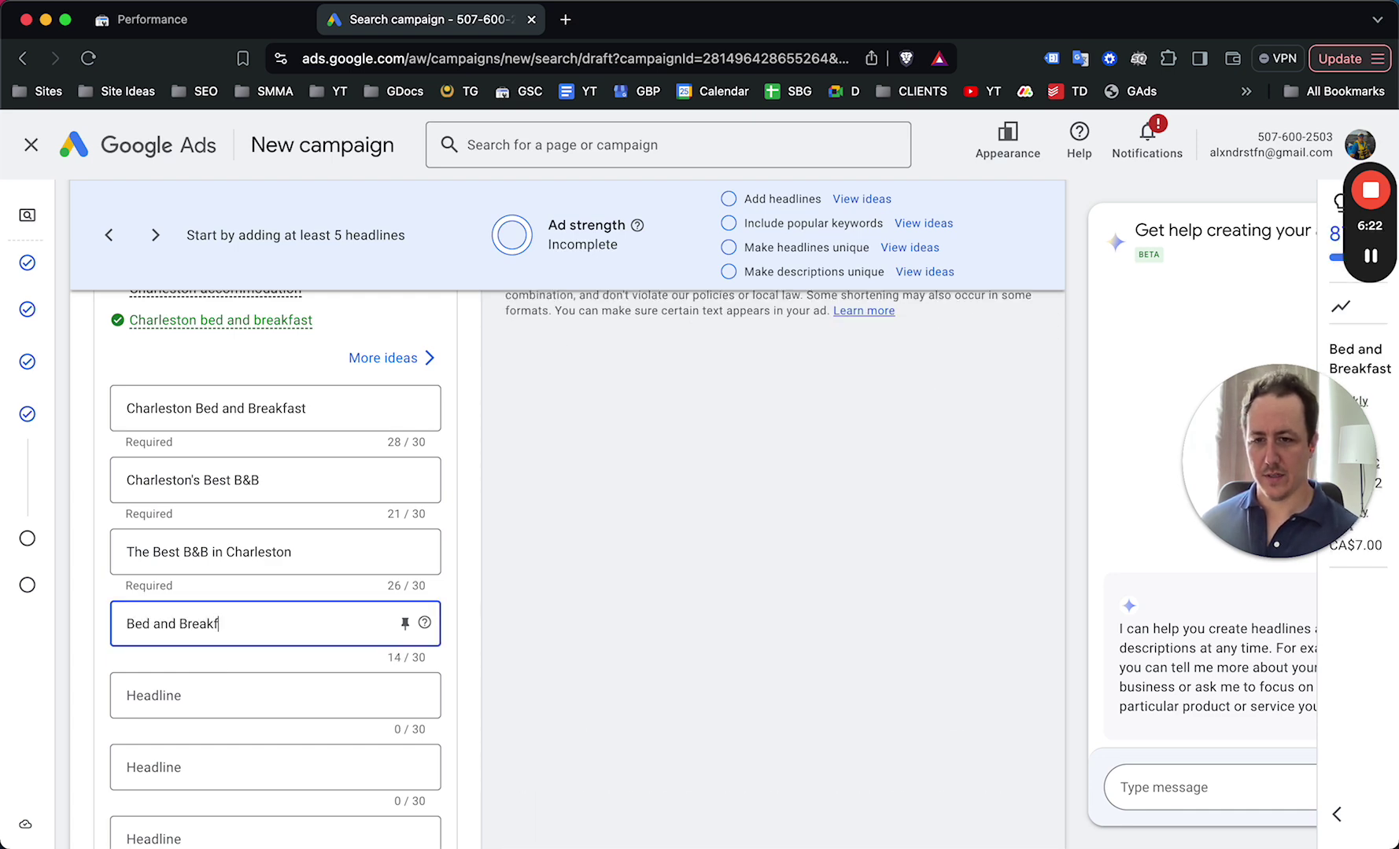
text(ast in Charleston)
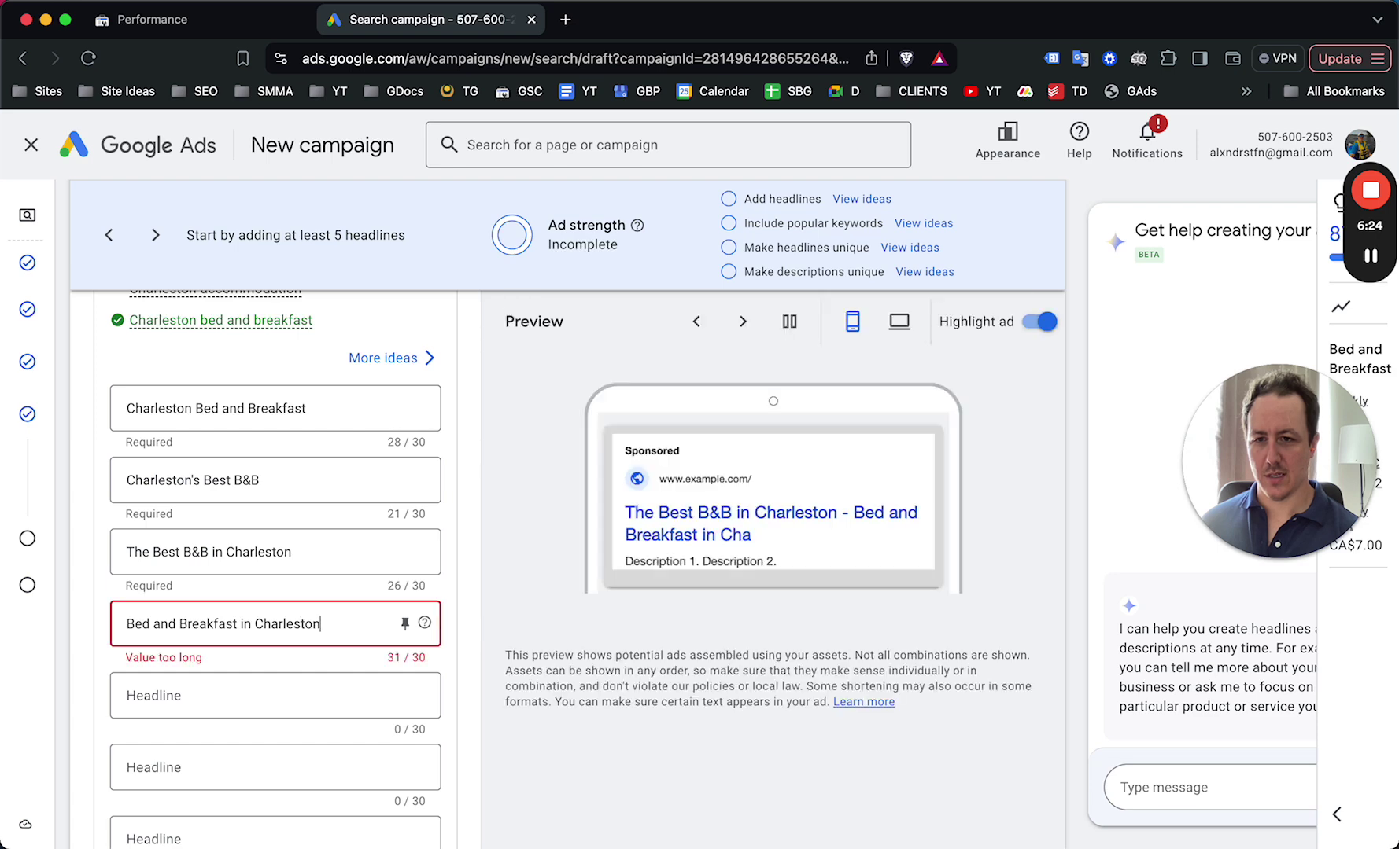
double_click(245, 624)
key(BackSpace)
key(BackSpace)
click(276, 696)
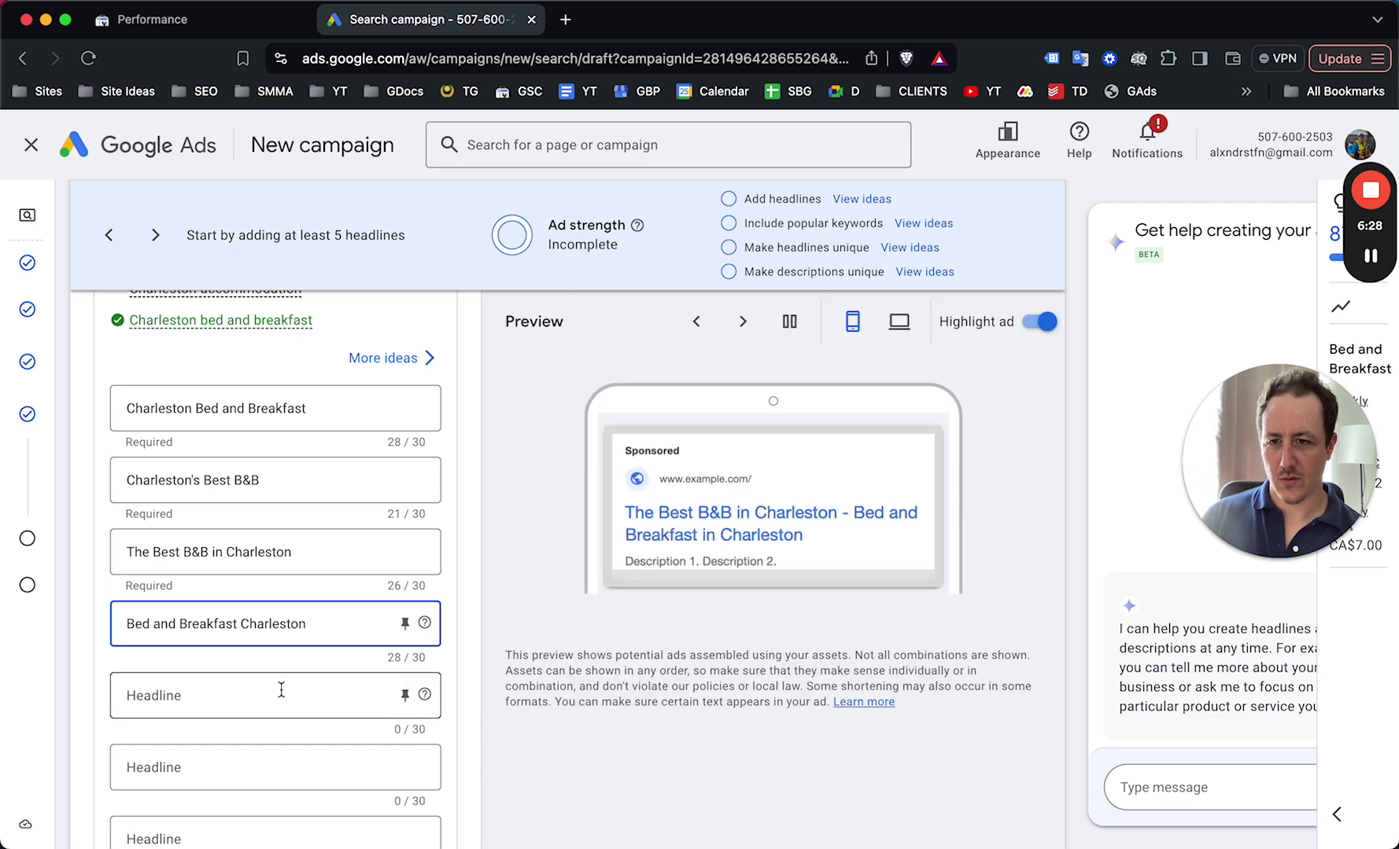
text(Charleston)
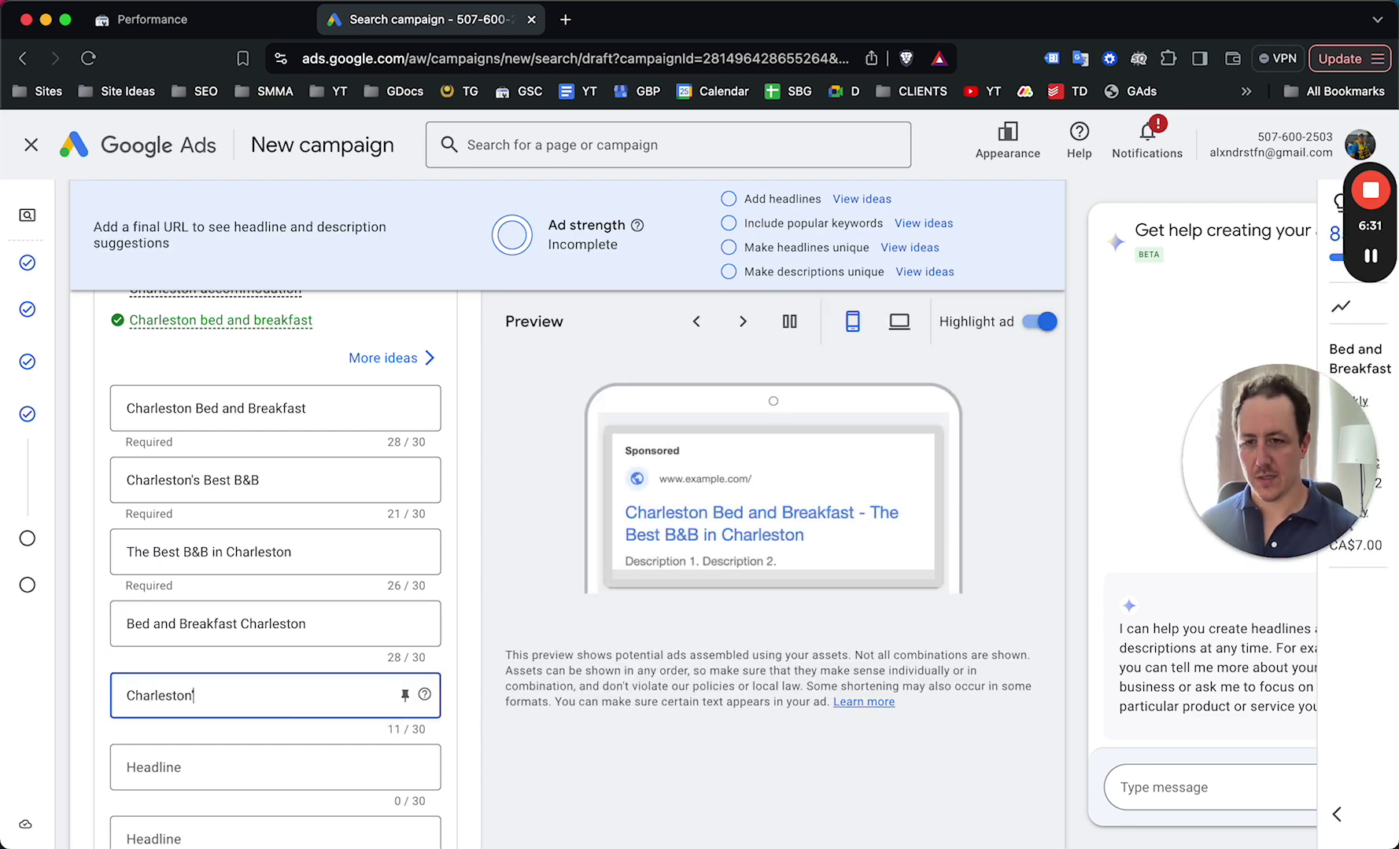
key(BackSpace)
text('s Best P)
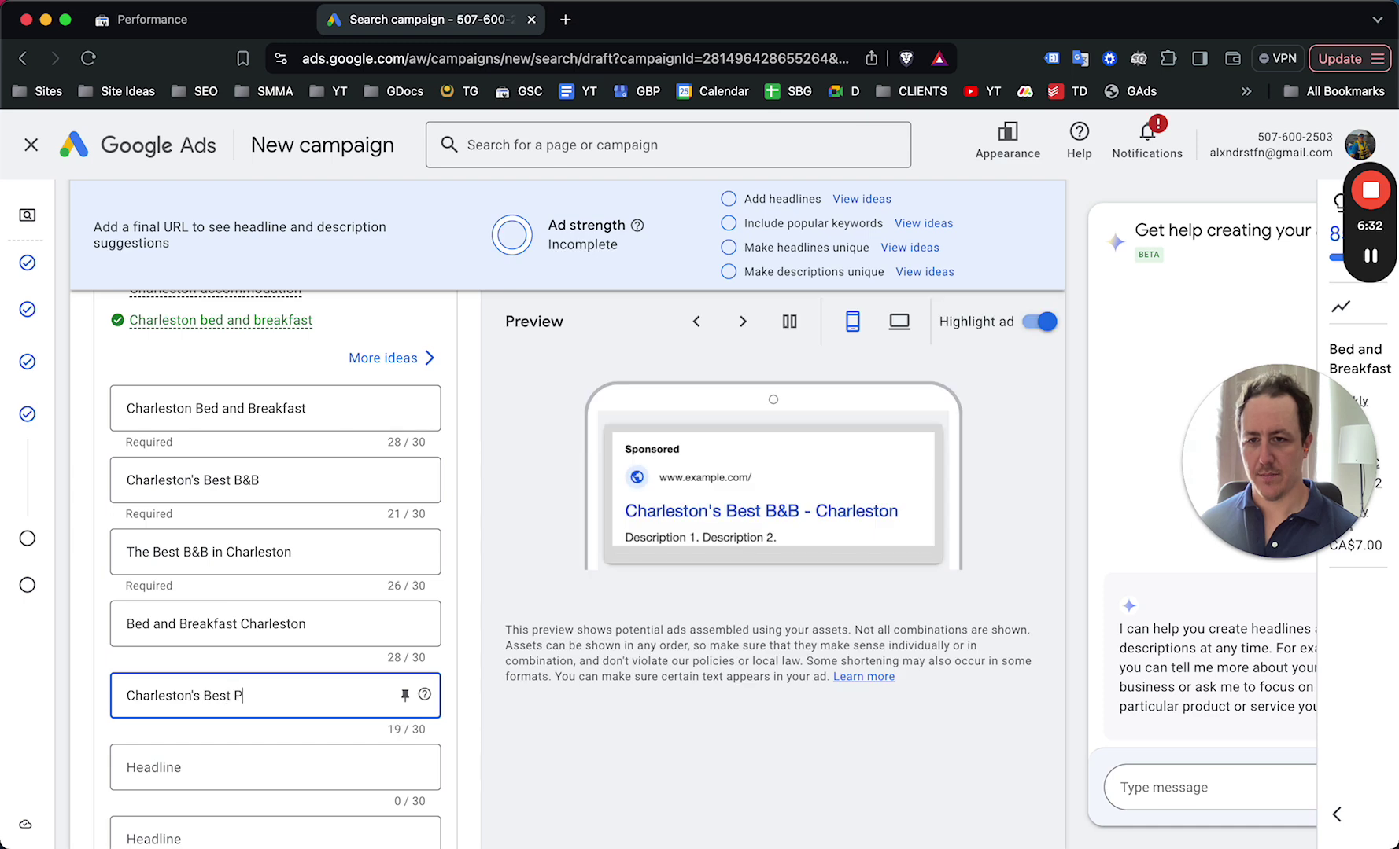
text(lace to Sta)
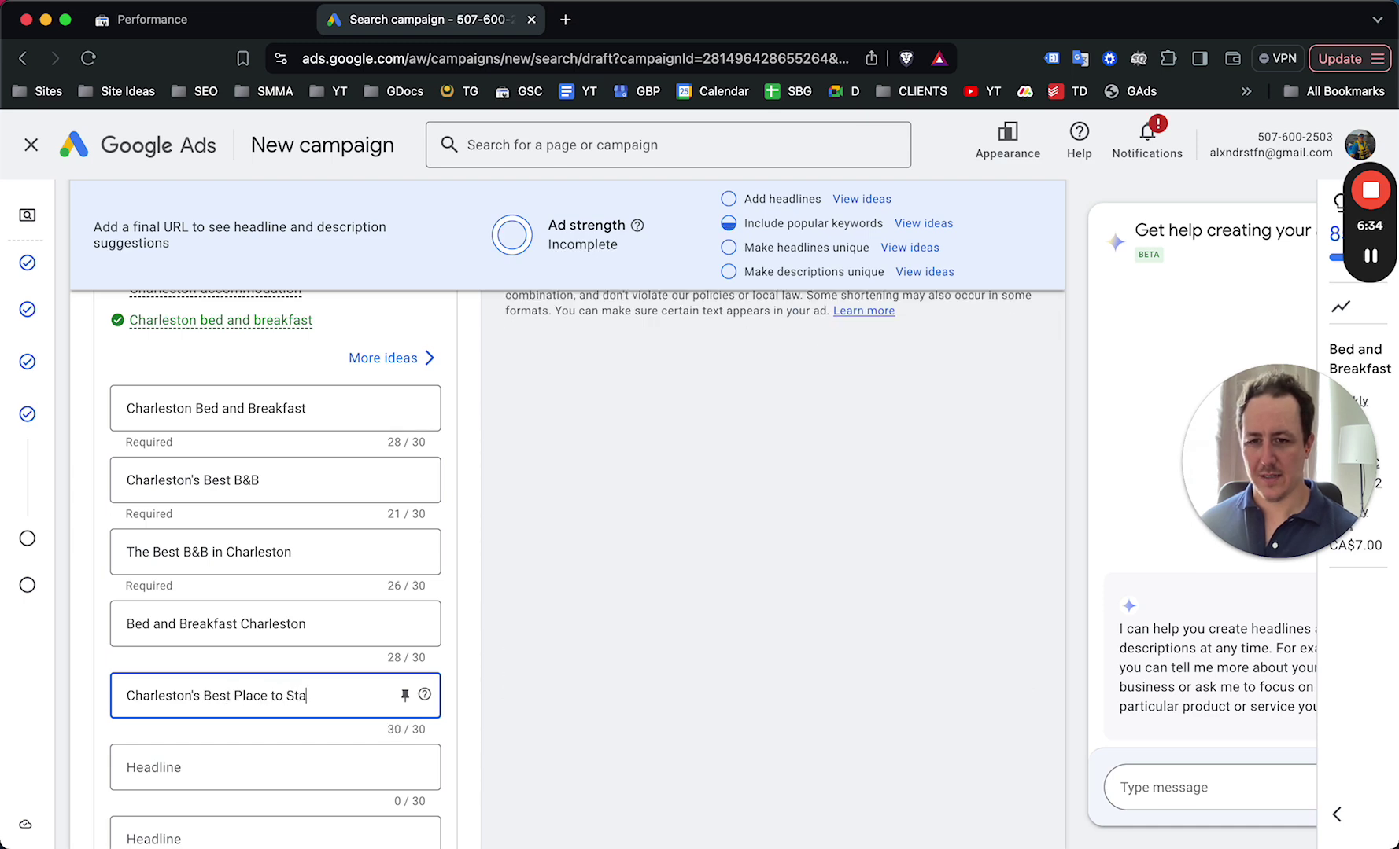
key(super+a)
key(BackSpace)
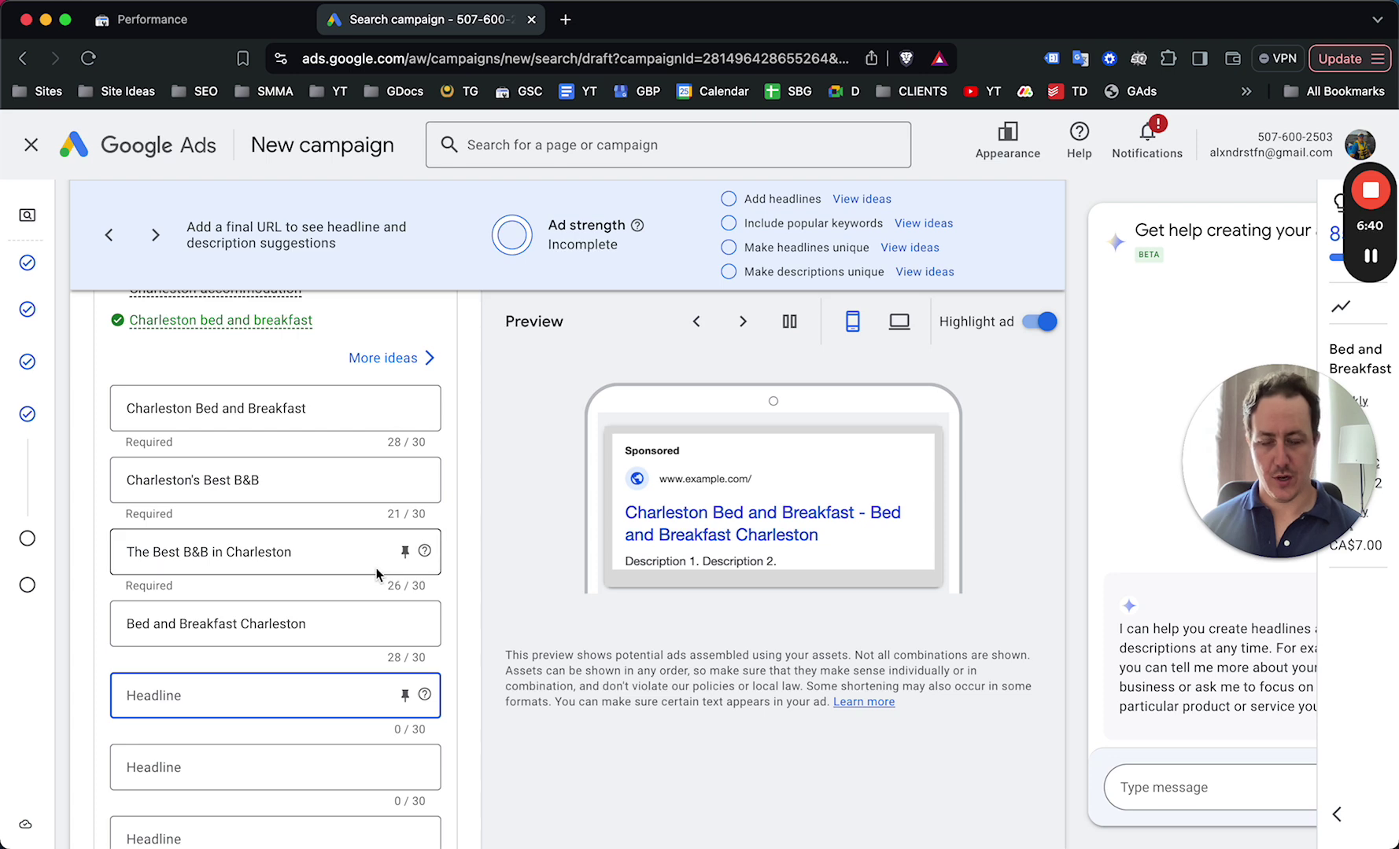
Search Google in a new tab for "charleston bed and breakfast" and highlight the headline of The Charleston Place's sponsored ad
key(super+t)
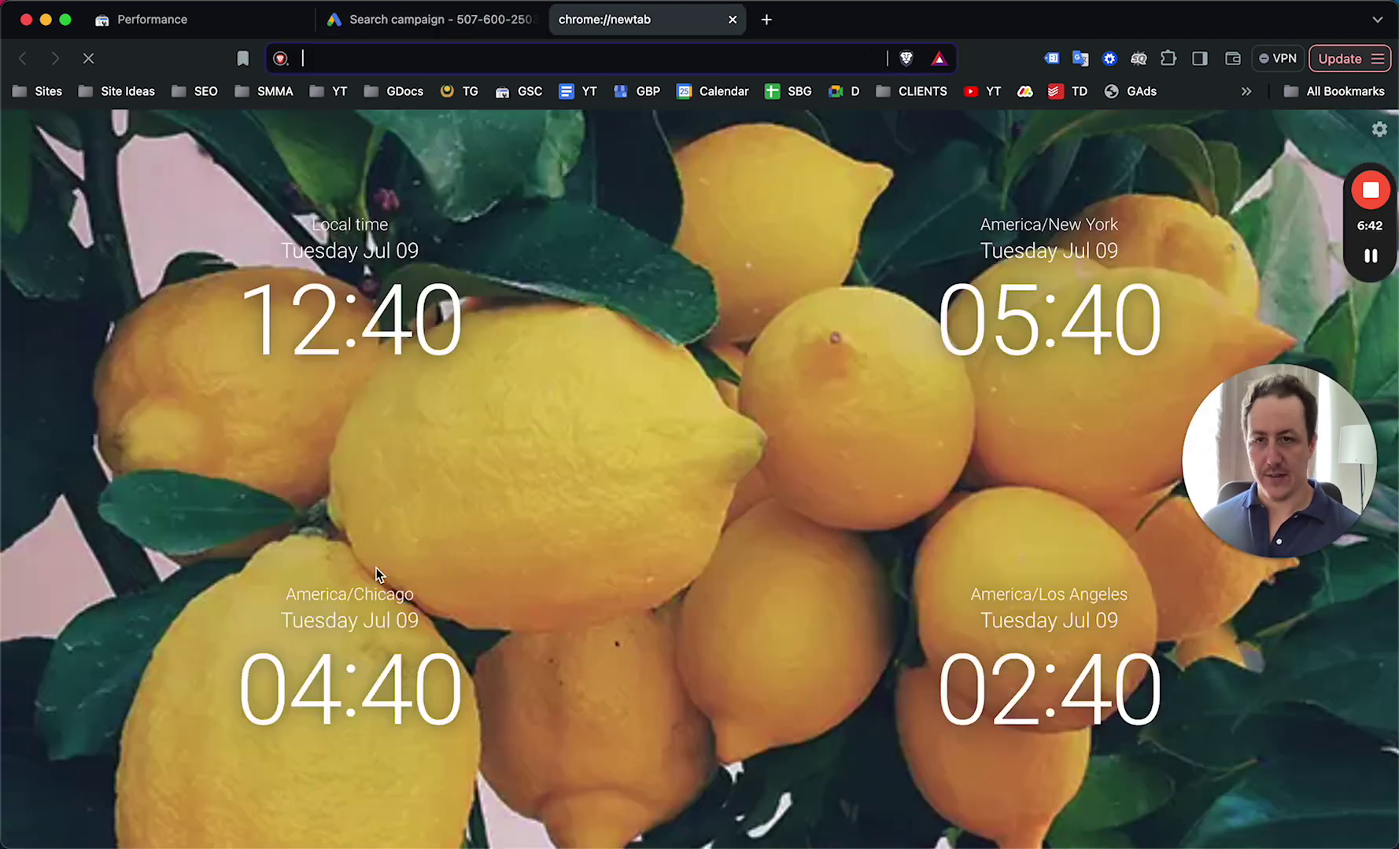
text(charle)
key(Down)
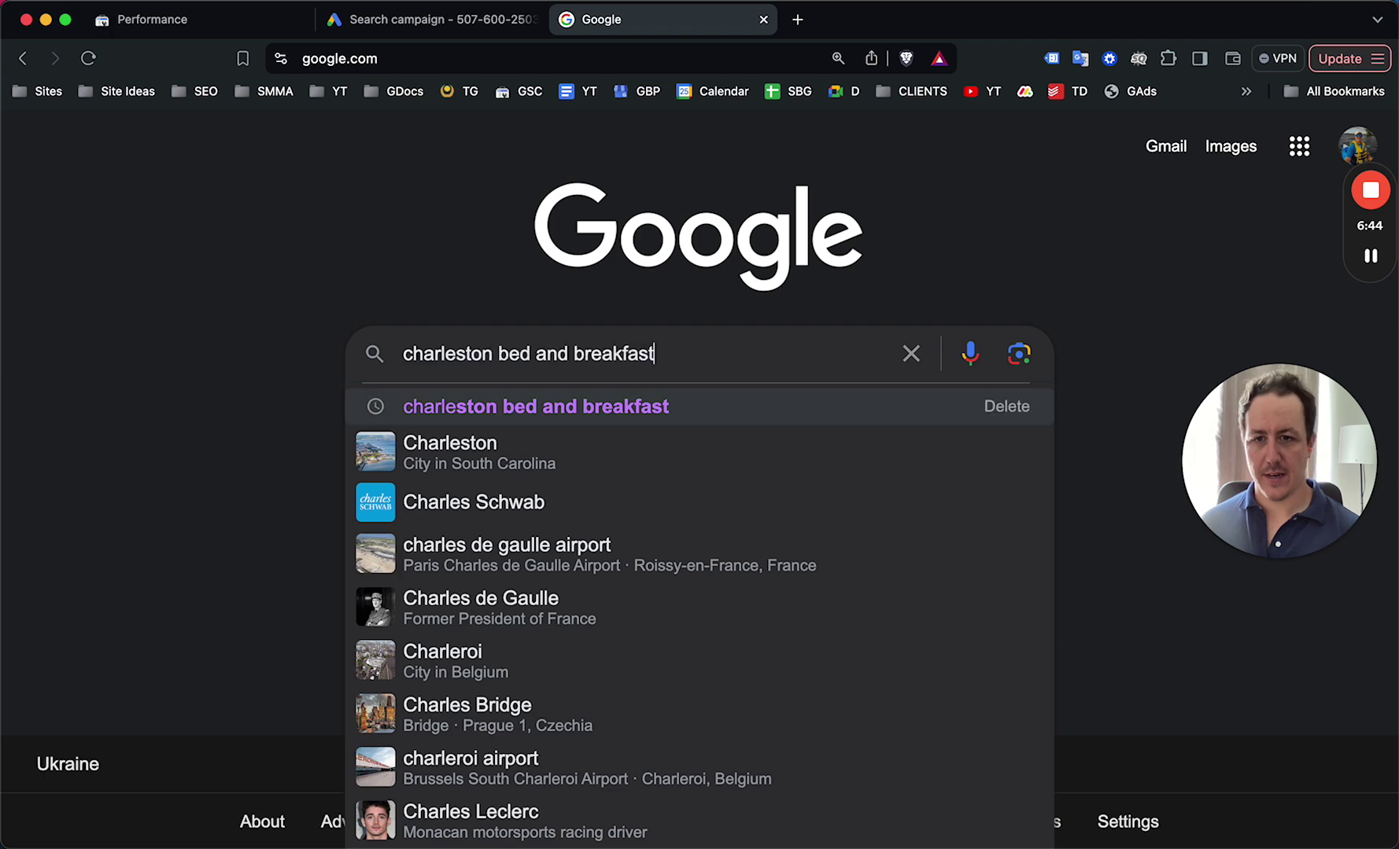
key(Return)
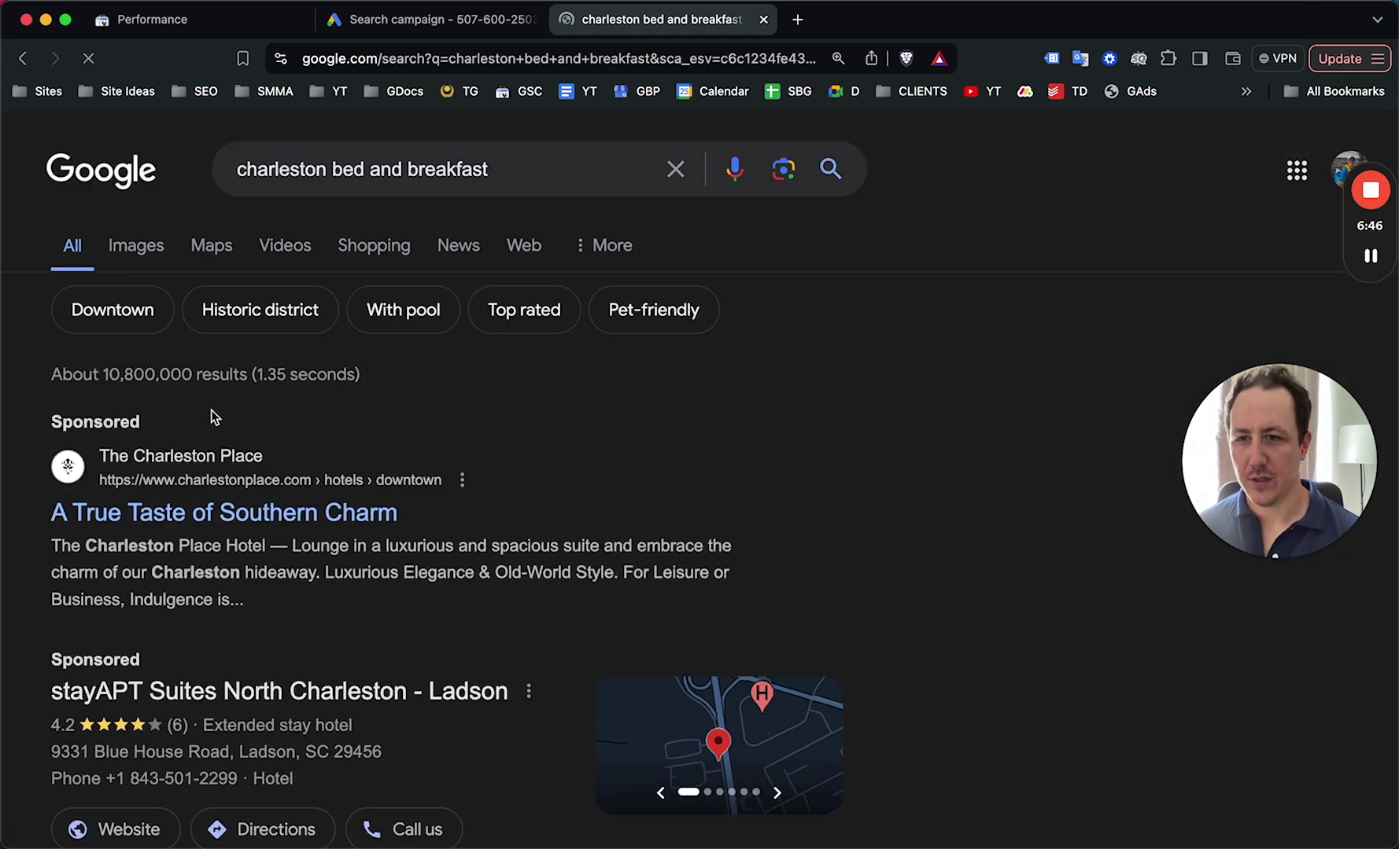
scroll(354, 440, down, 2)
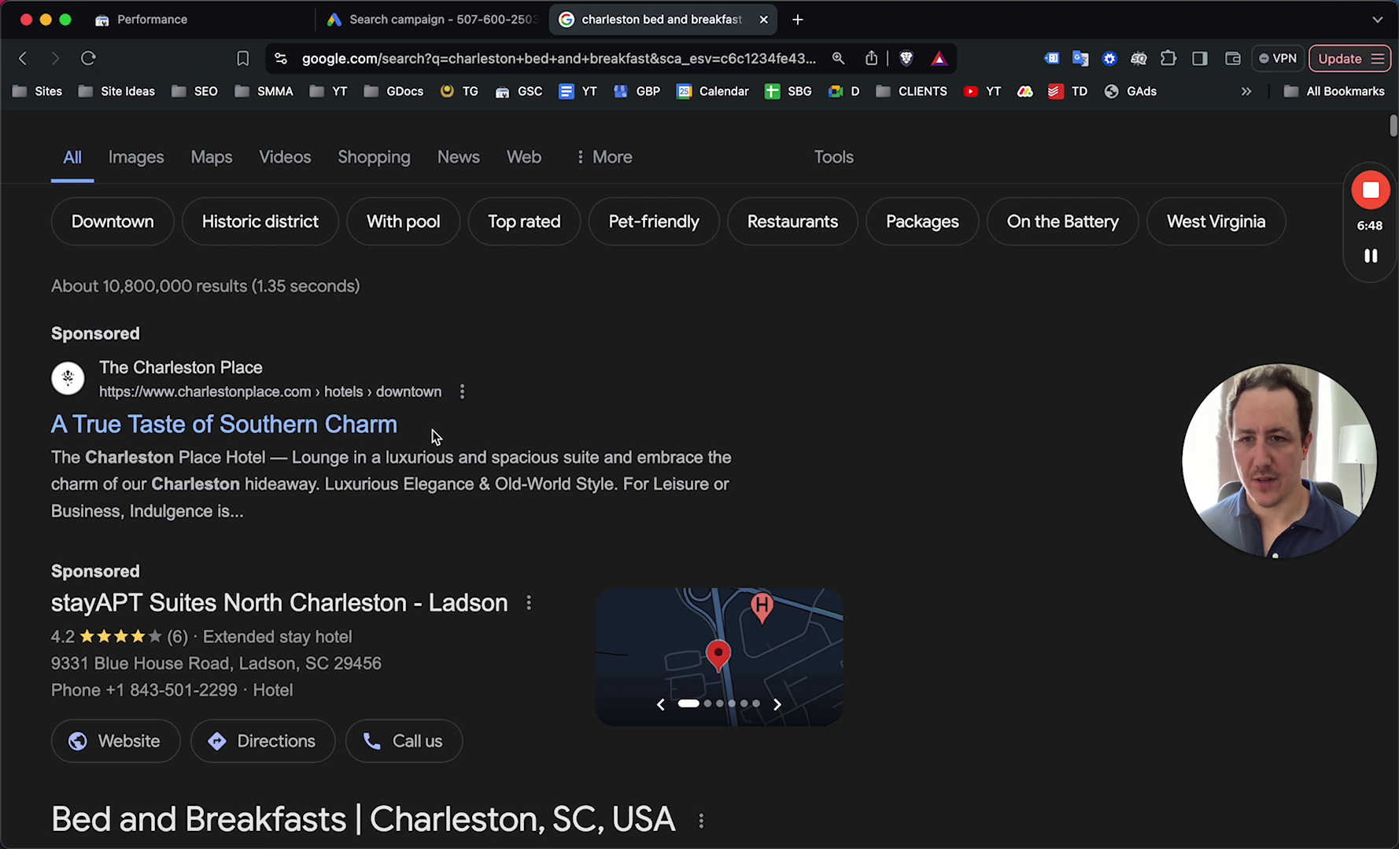
drag(435, 437, 50, 399)
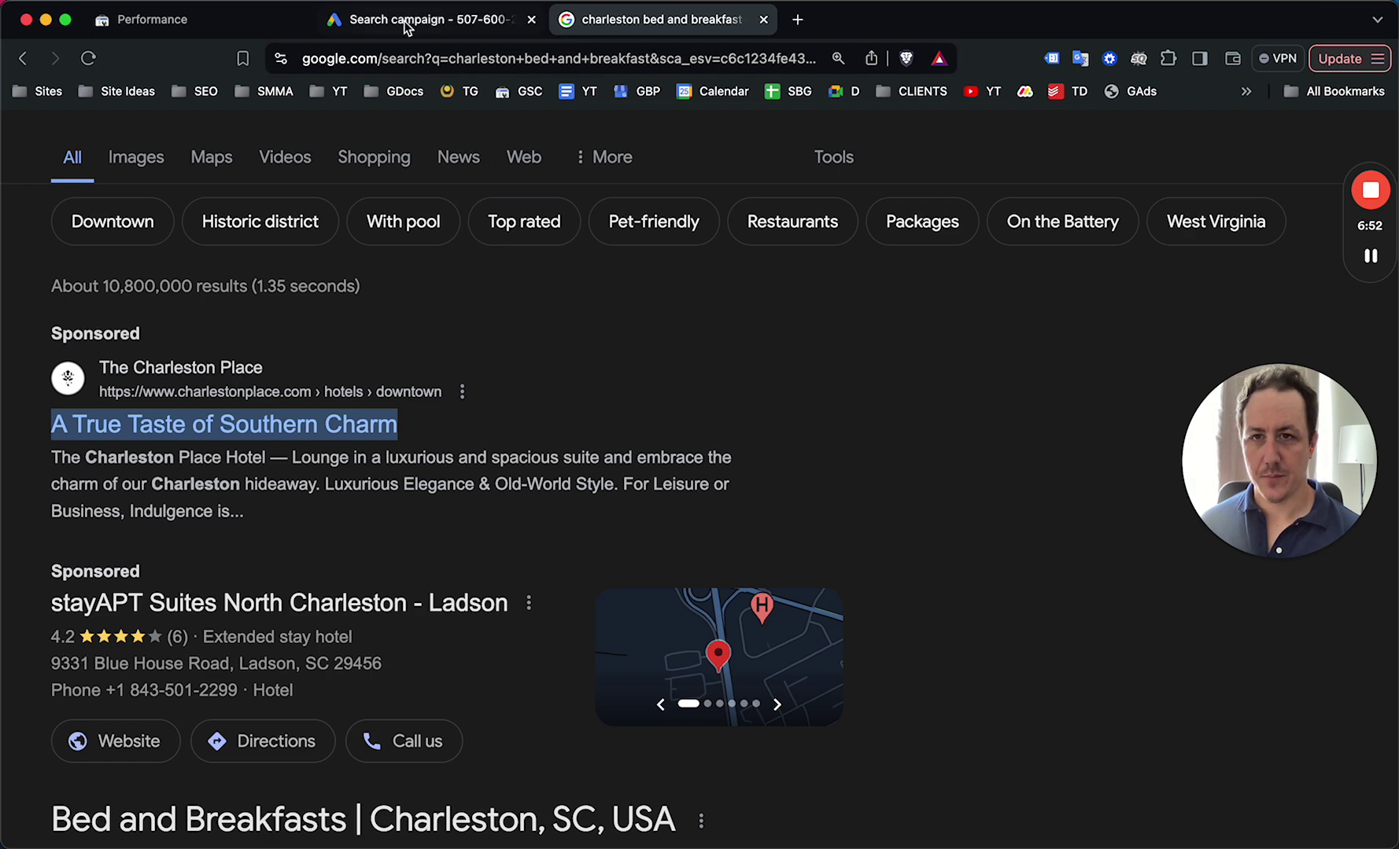
Return to the Google Ads campaign and enter "Southern Charm in Charleston" as the ad's fifth headline
click(375, 30)
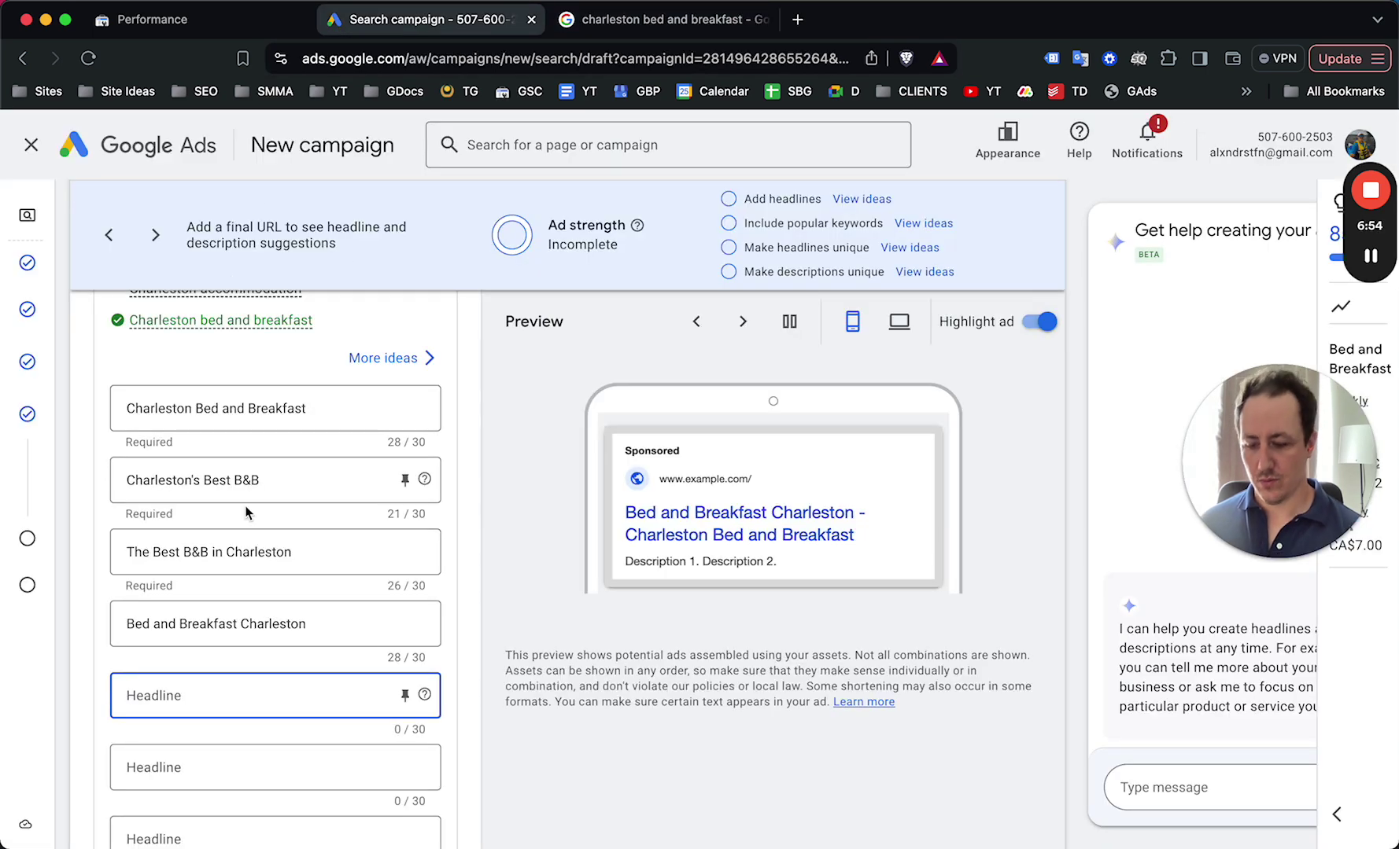
text(Southern Charm in Ch)
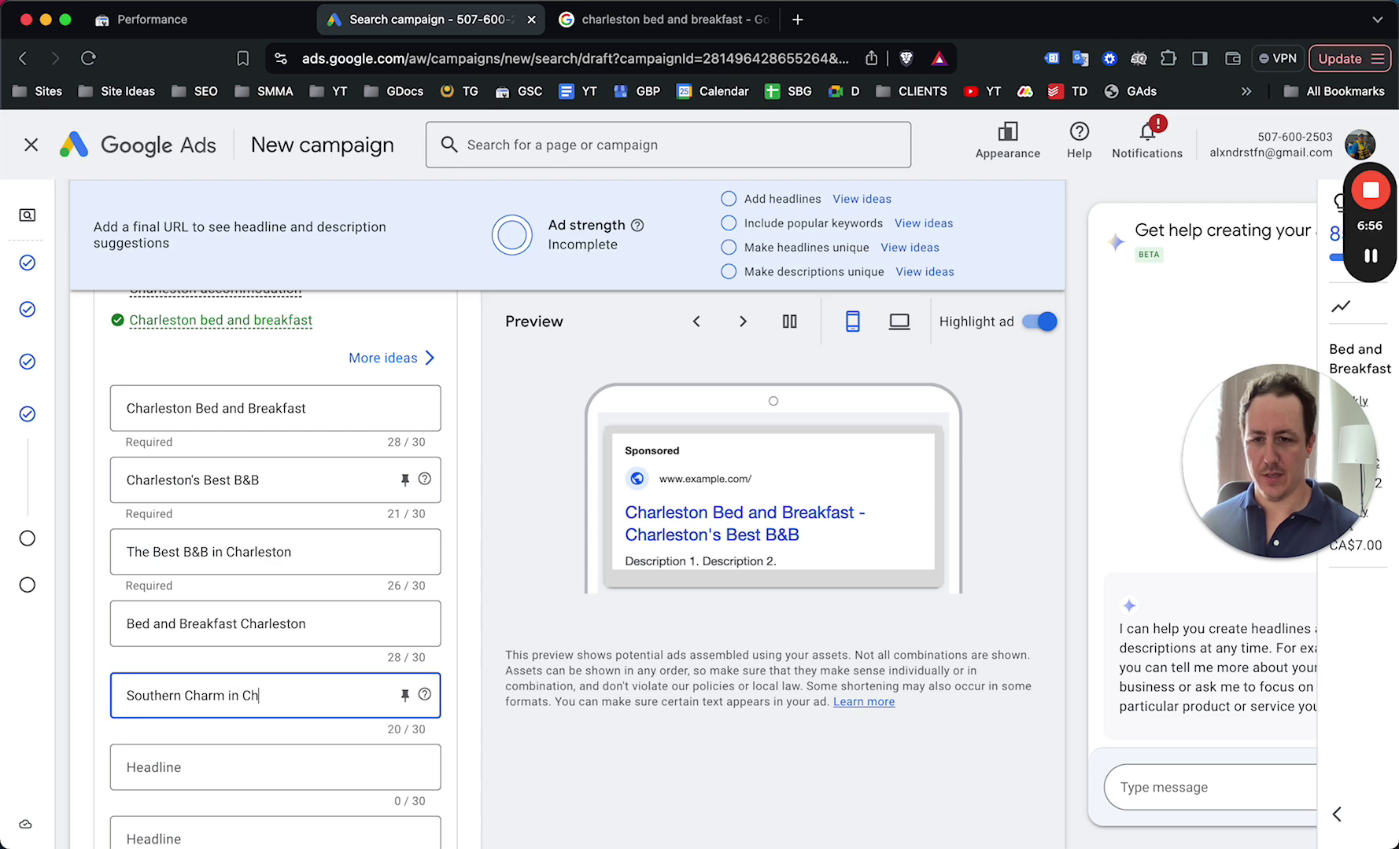
text(arleston)
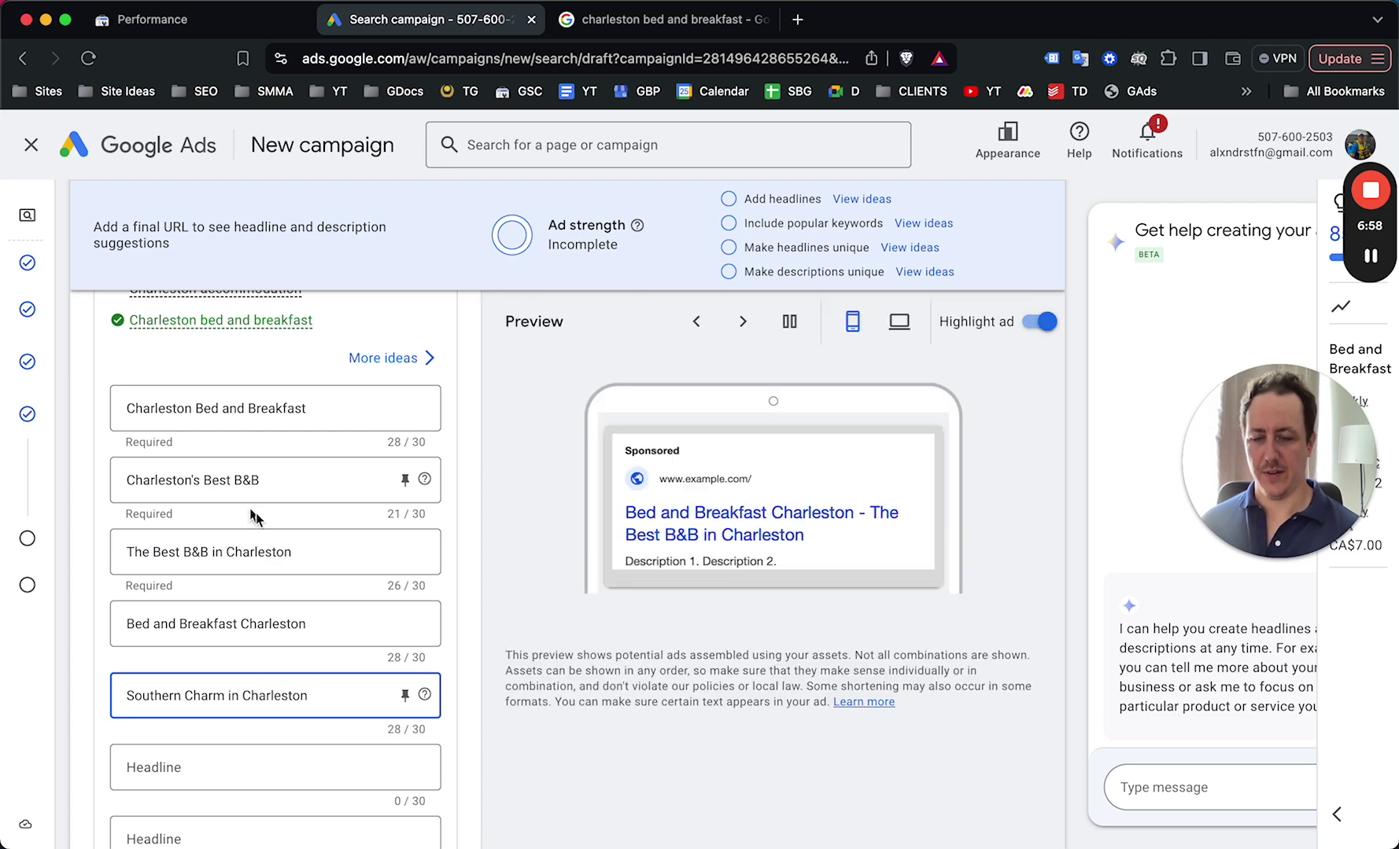
Enter "Planning a trip to Charleston? Book a night at our beautiful Charleston bed and breakfast" as the ad's first description
scroll(256, 538, down, 5)
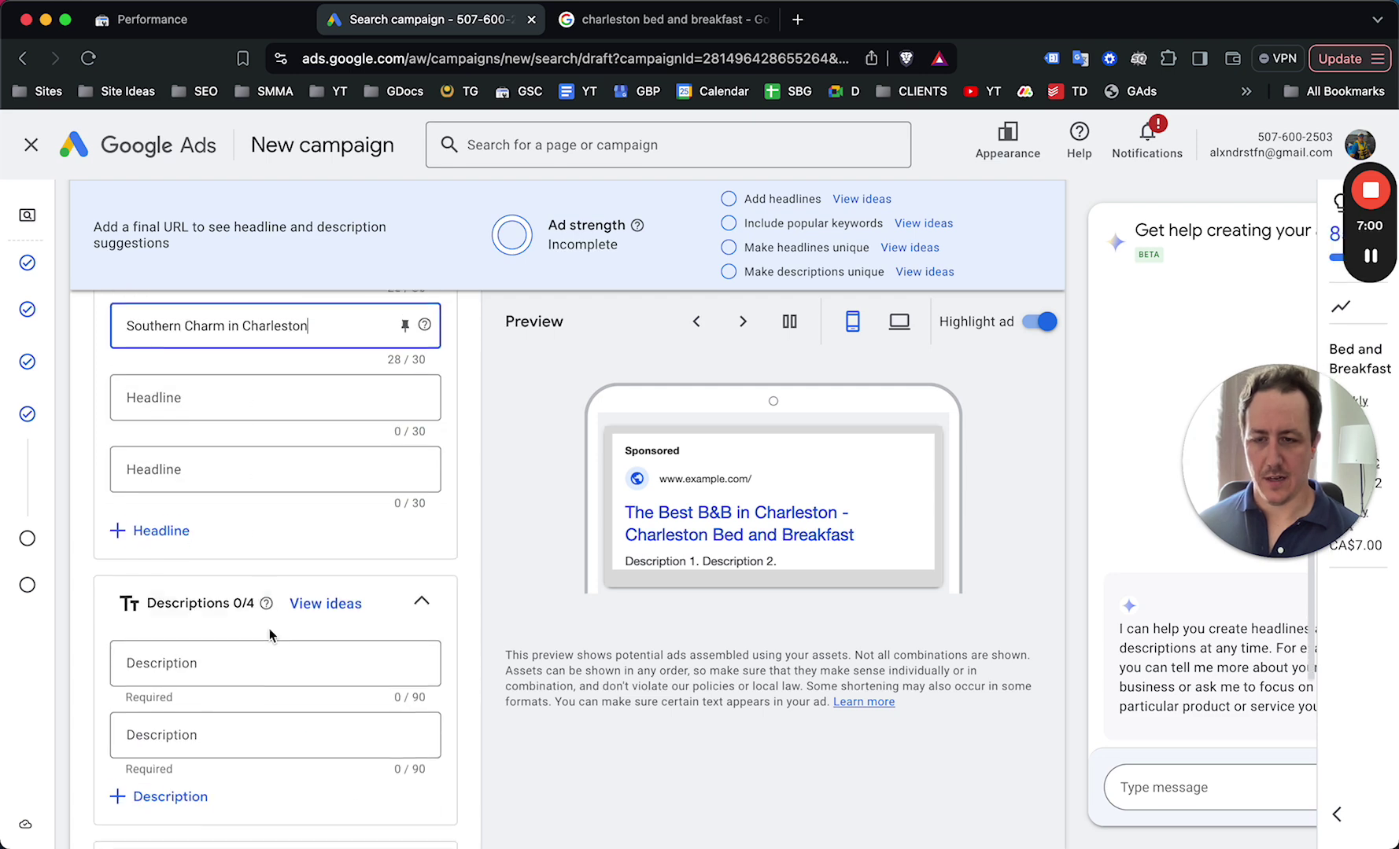
scroll(308, 467, up, 4)
scroll(290, 562, down, 4)
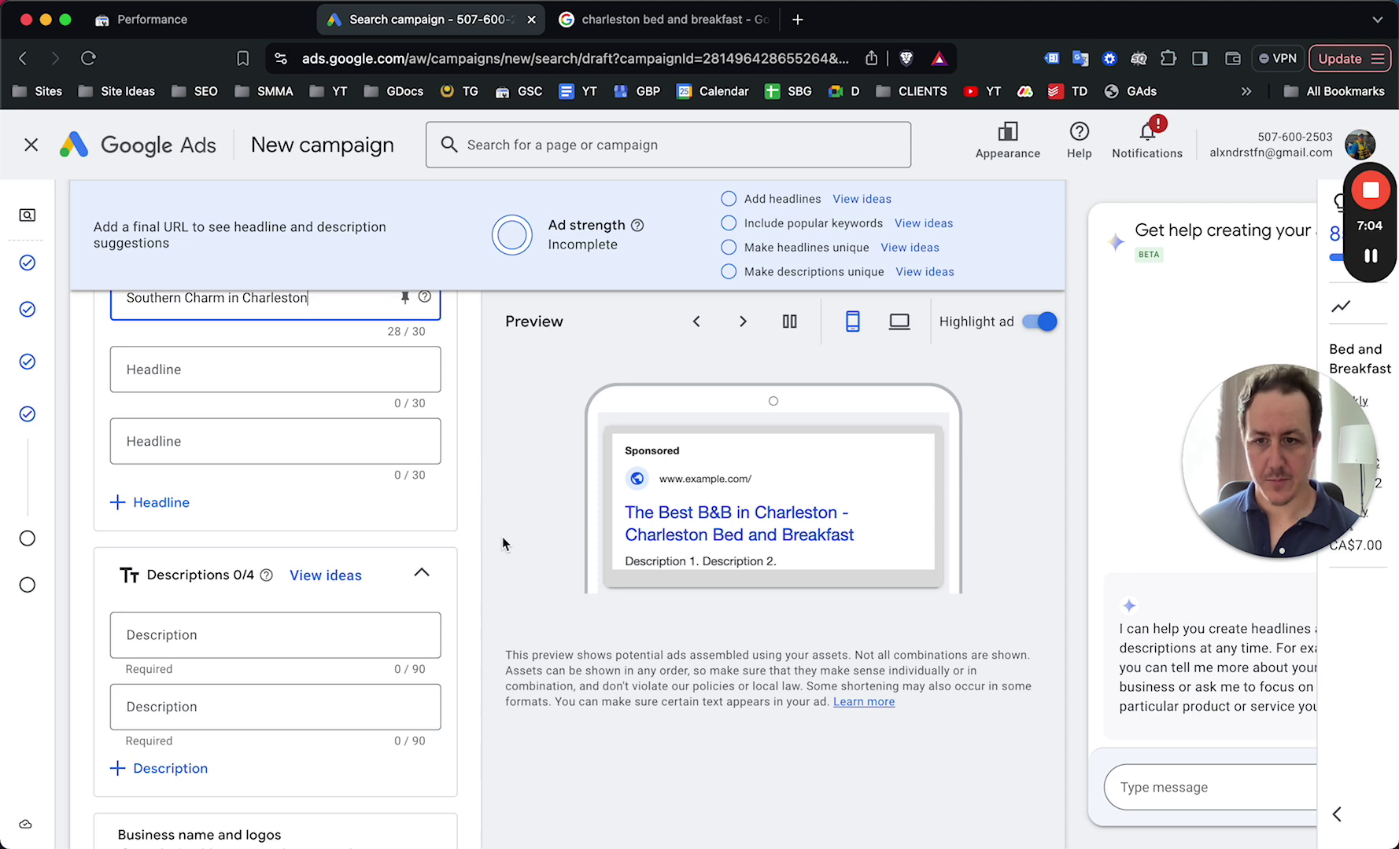
scroll(322, 569, down, 1)
click(294, 566)
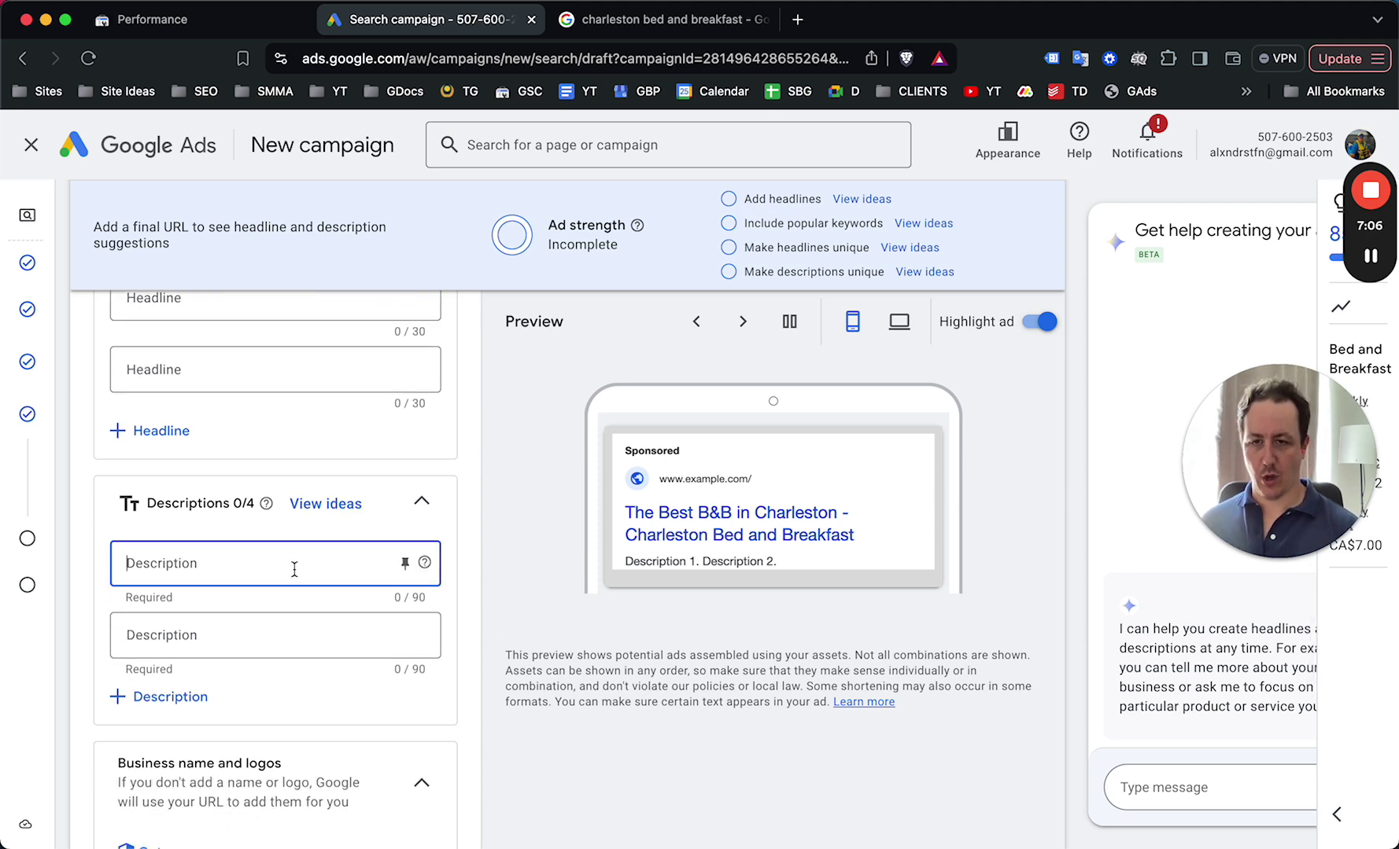
text(Planning a trip to Charleston? Book)
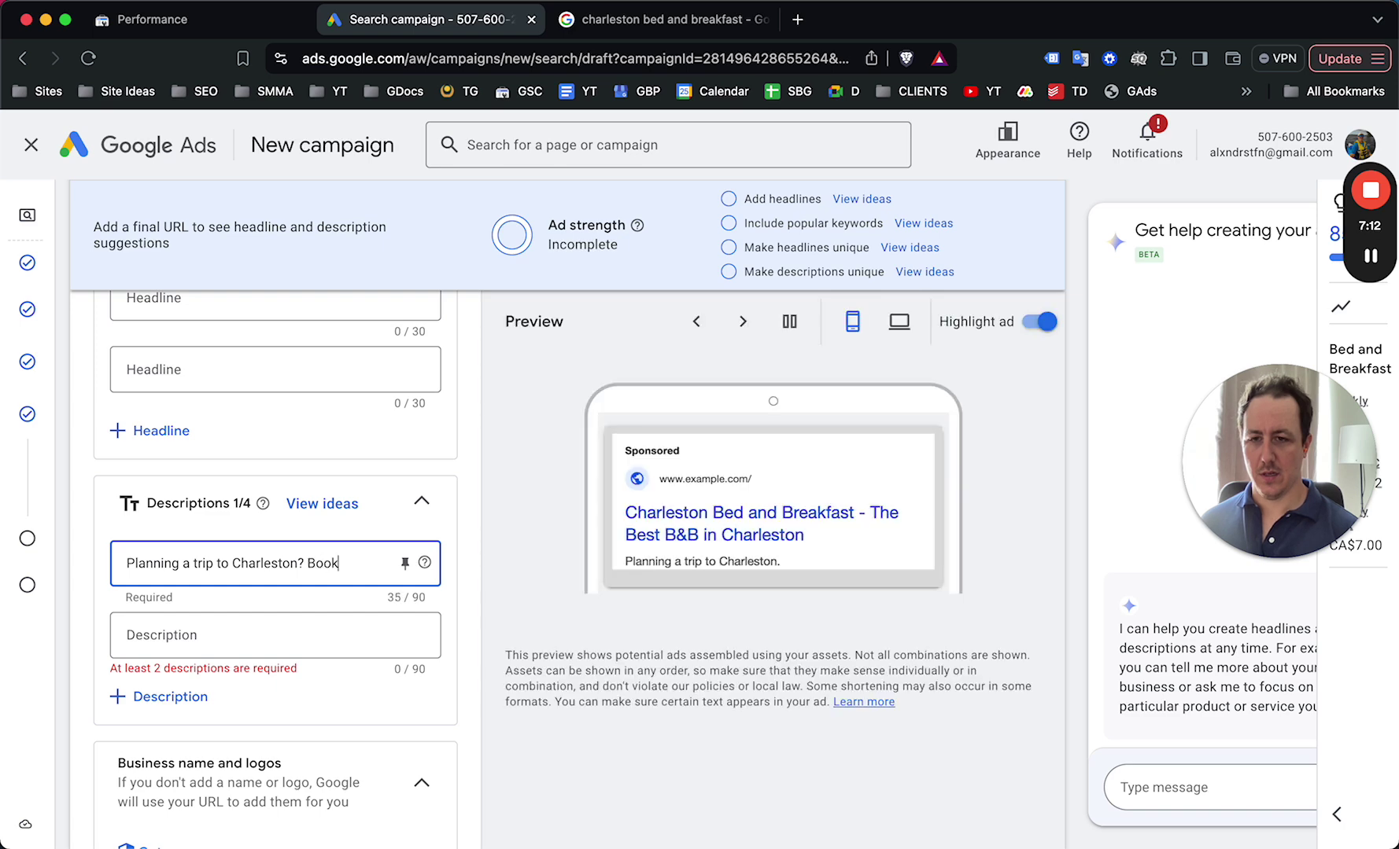
text( a)
key(BackSpace)
key(BackSpace)
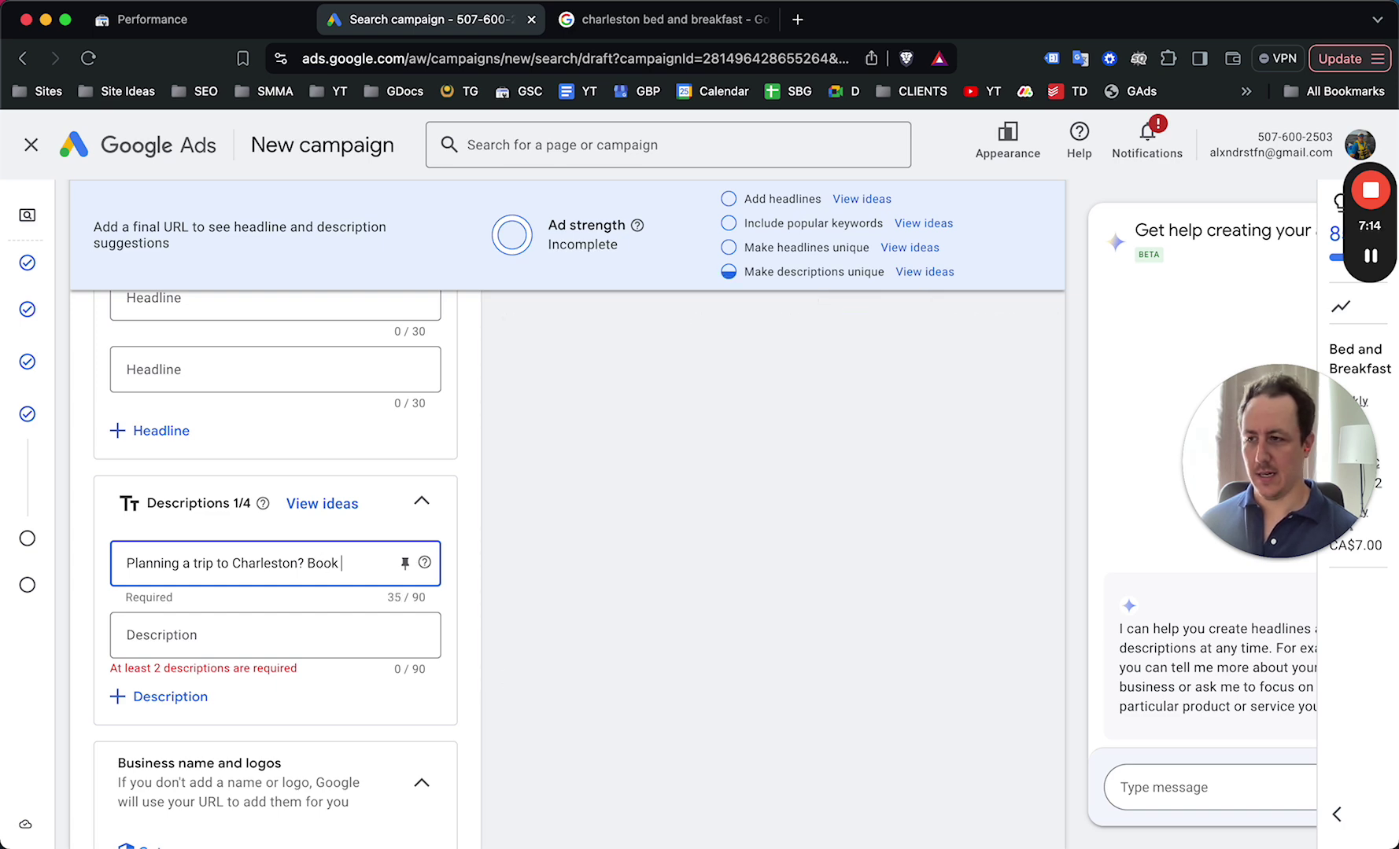
text(a night at )
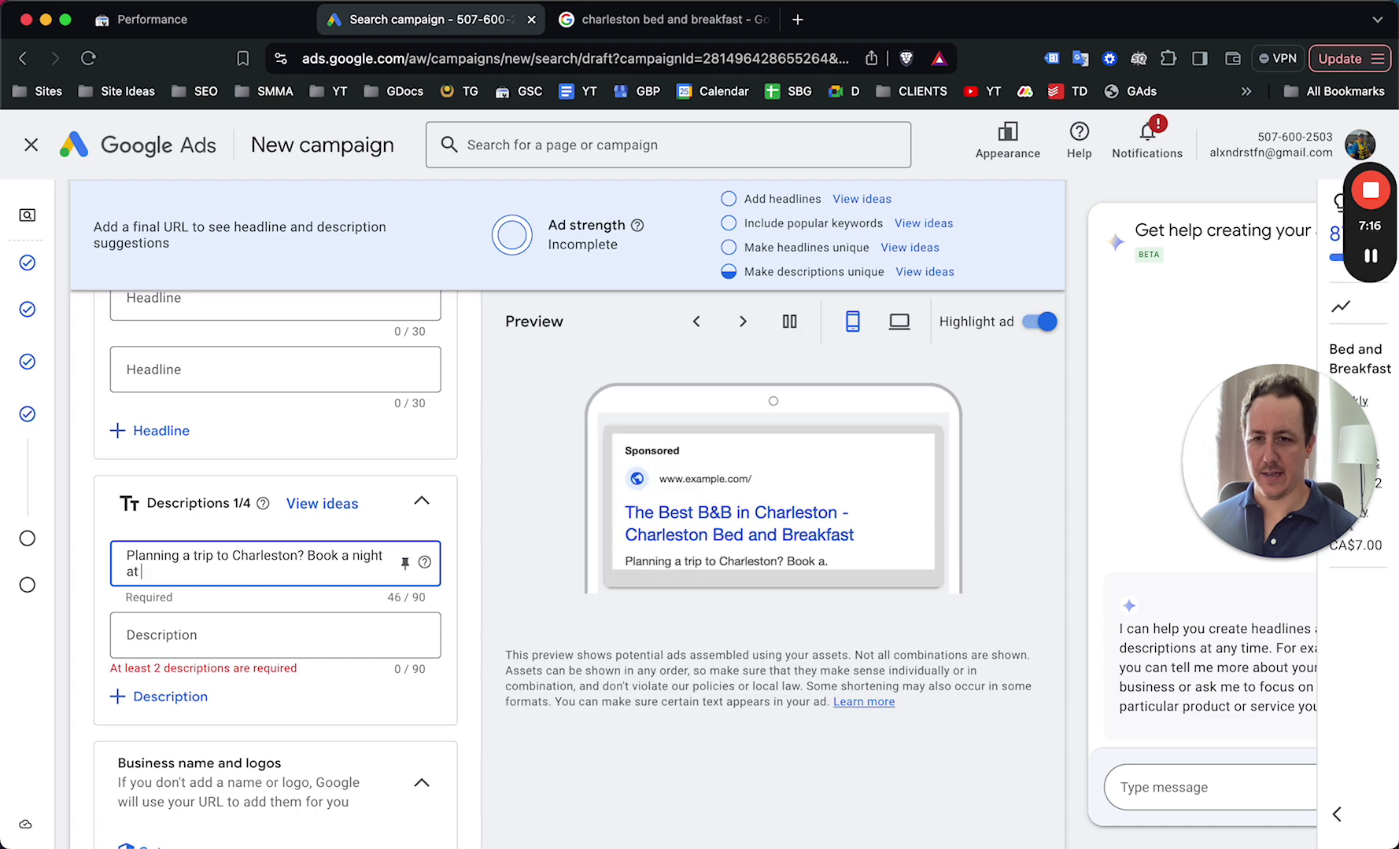
text(our beautifl Cha)
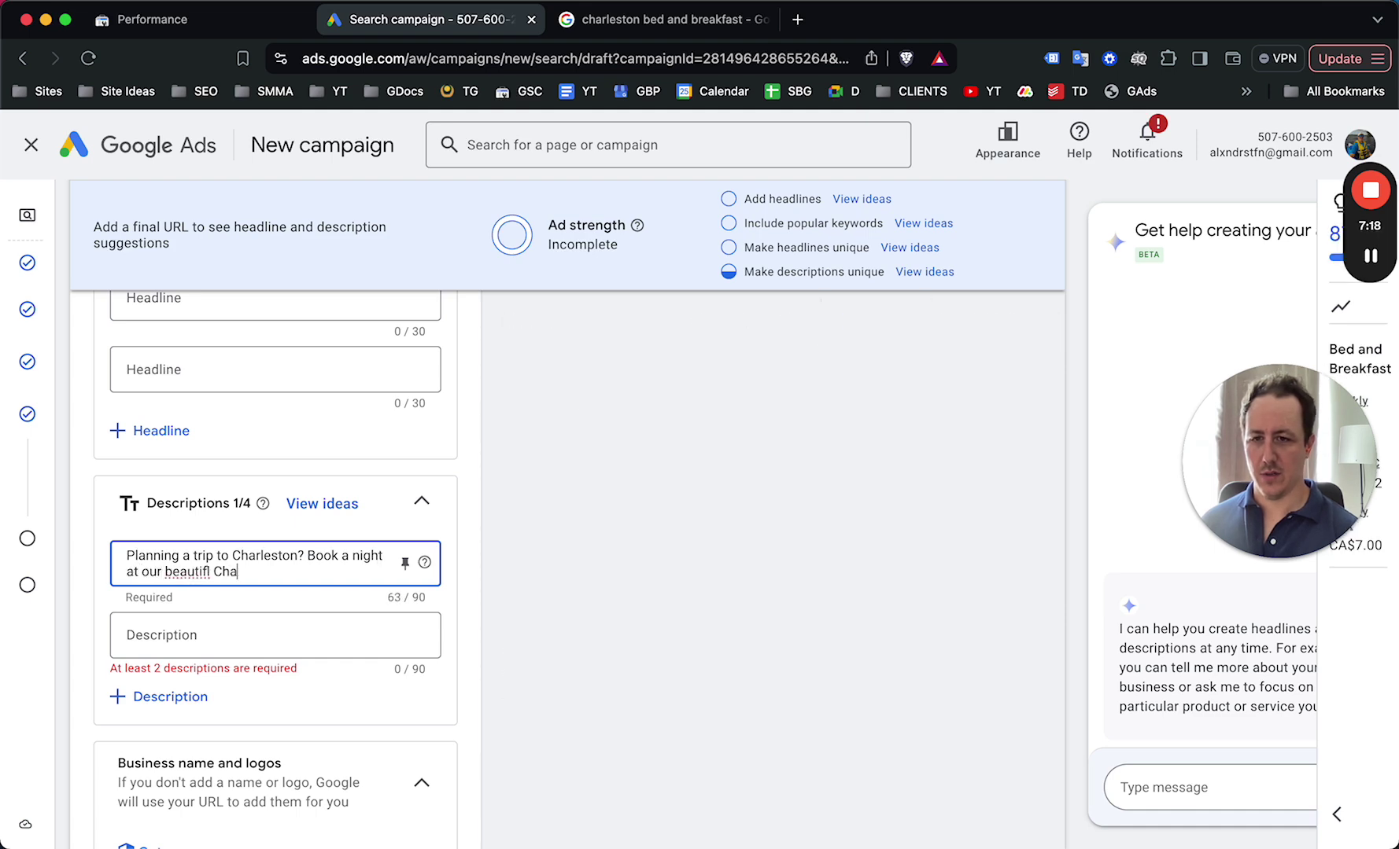
text(rleston b)
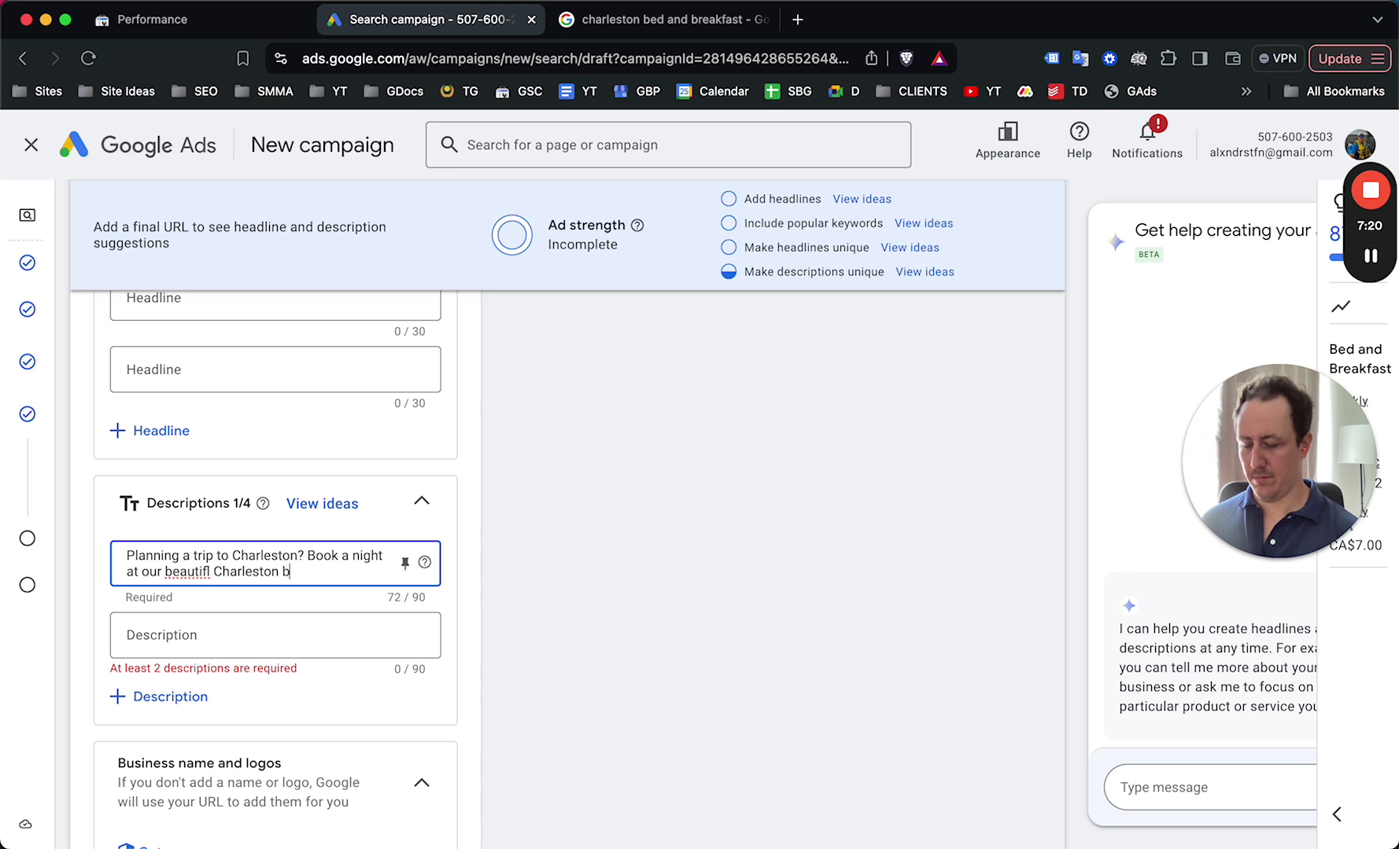
text(ed and break)
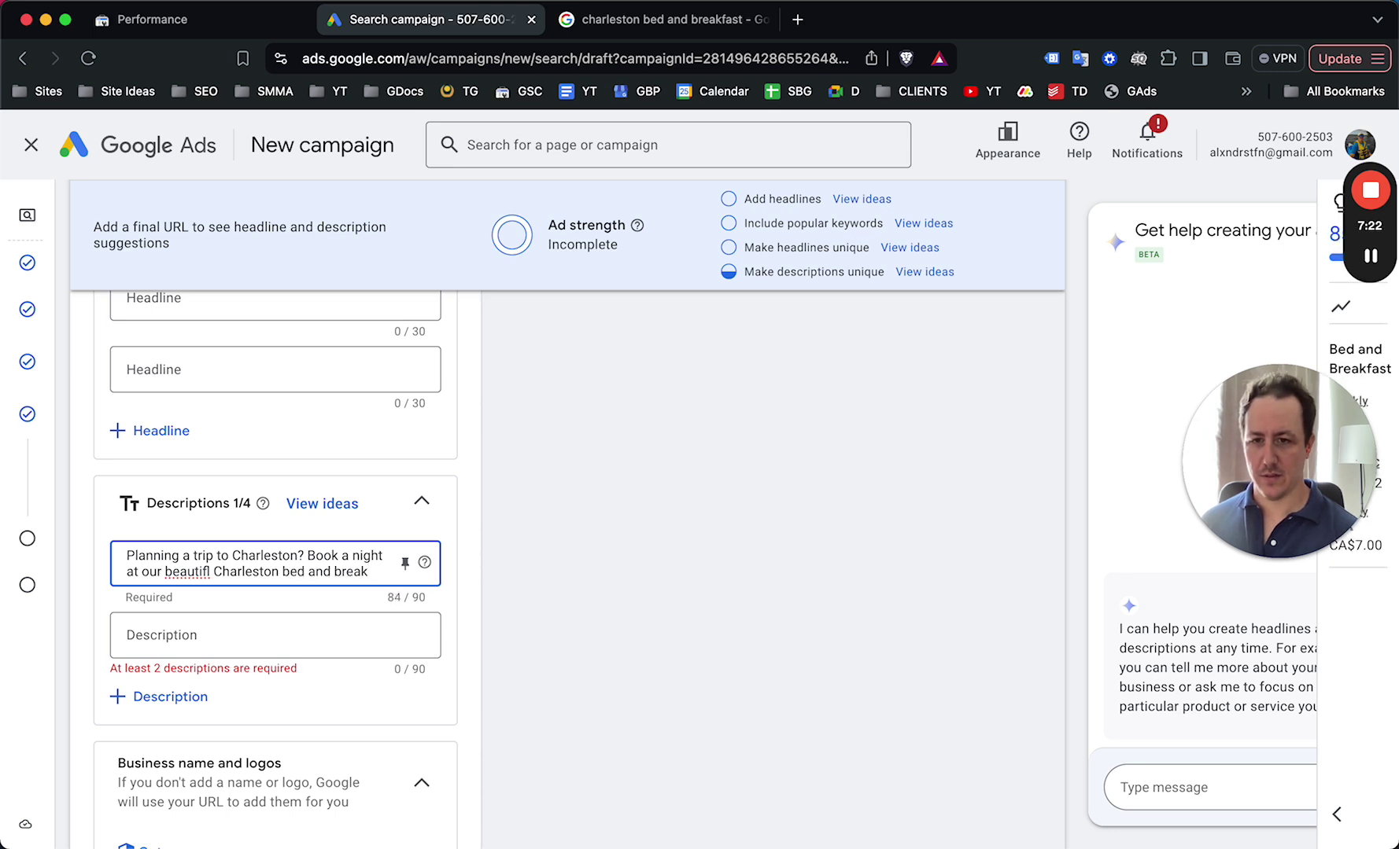
text(fast)
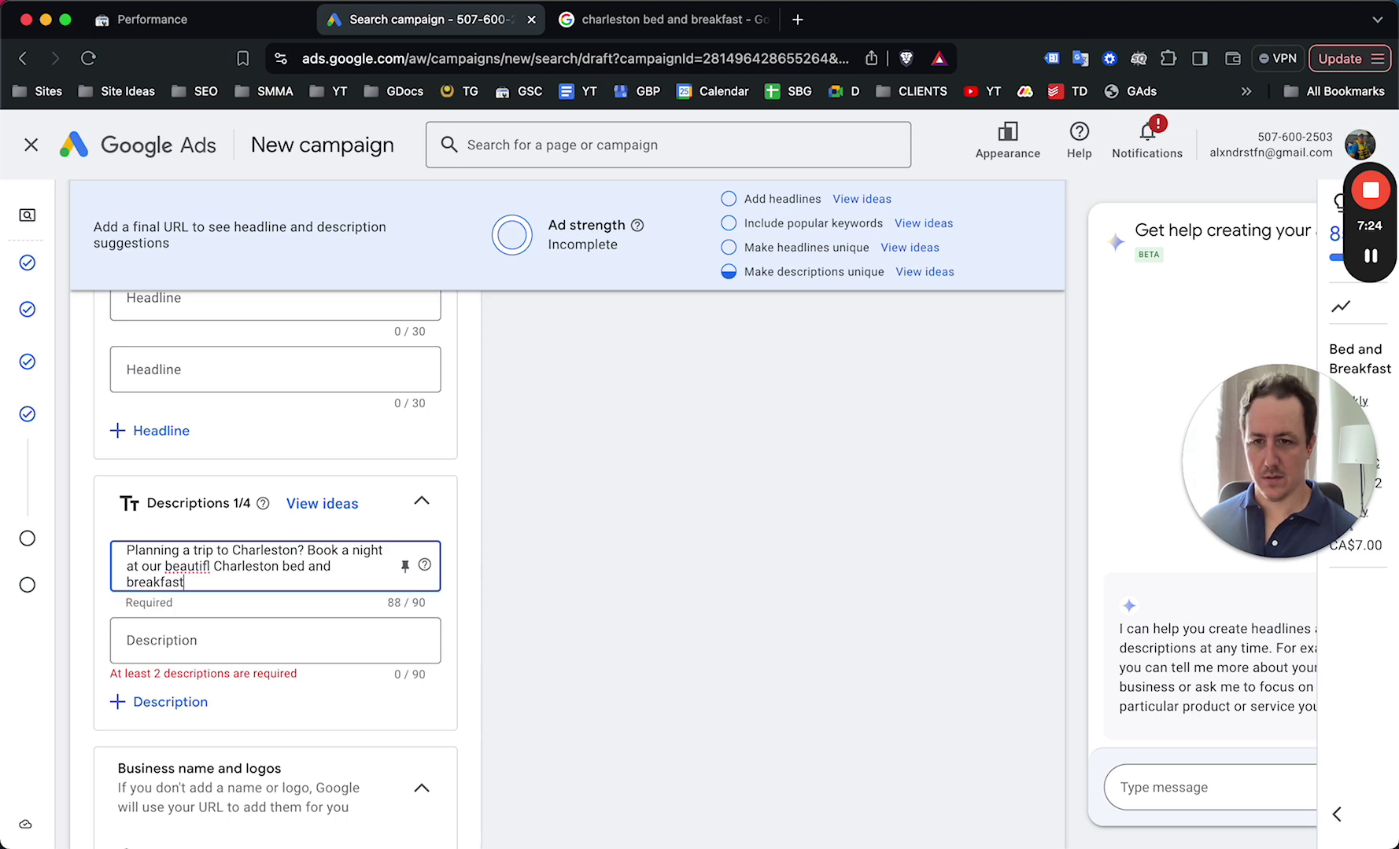
right_click(199, 565)
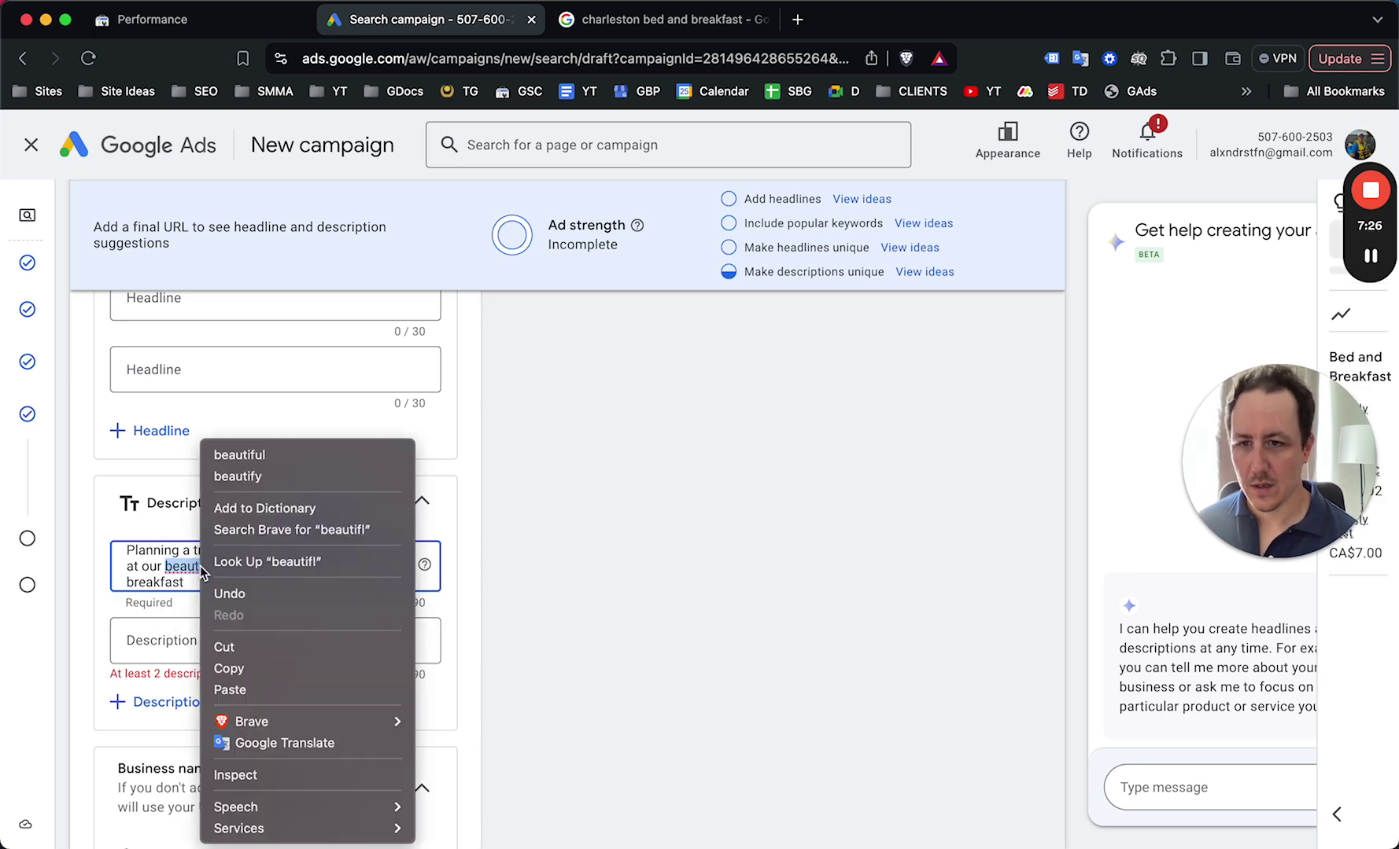
click(244, 454)
Enter "We're Charleston's best bed and breakfast. Stay with us for a memorable SC experience." as the ad's second description
click(244, 639)
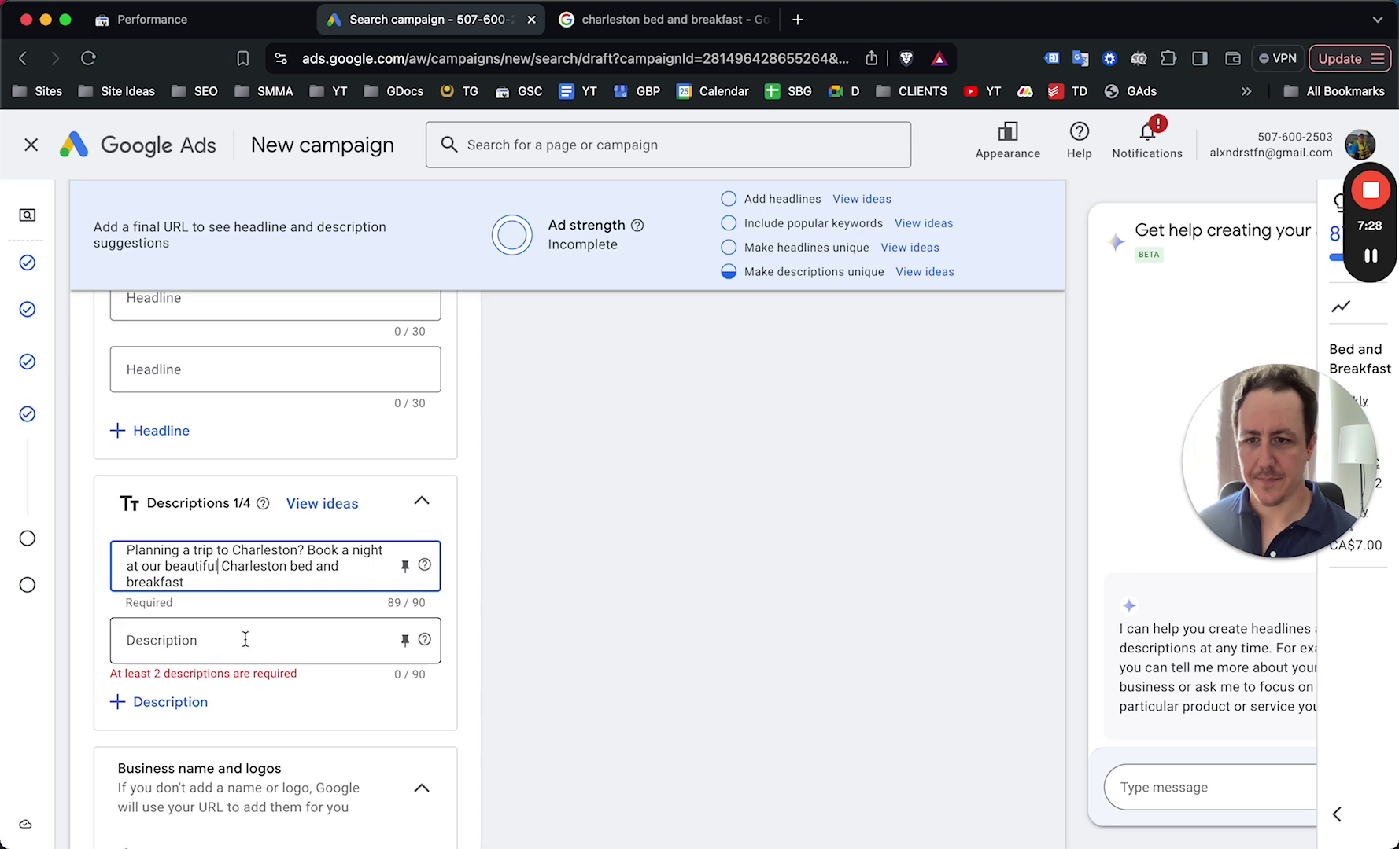
text(We're )
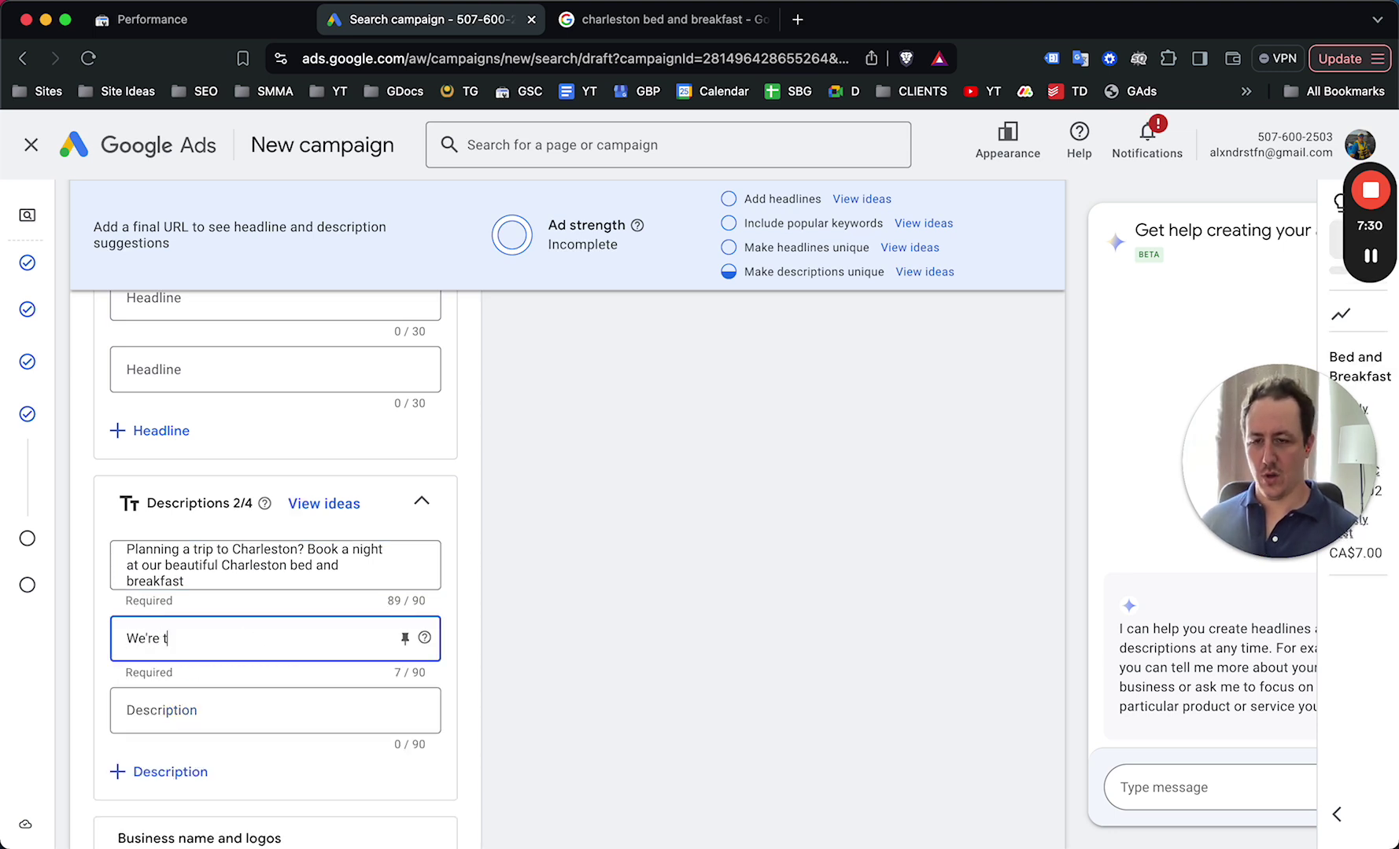
text(Charleston's b)
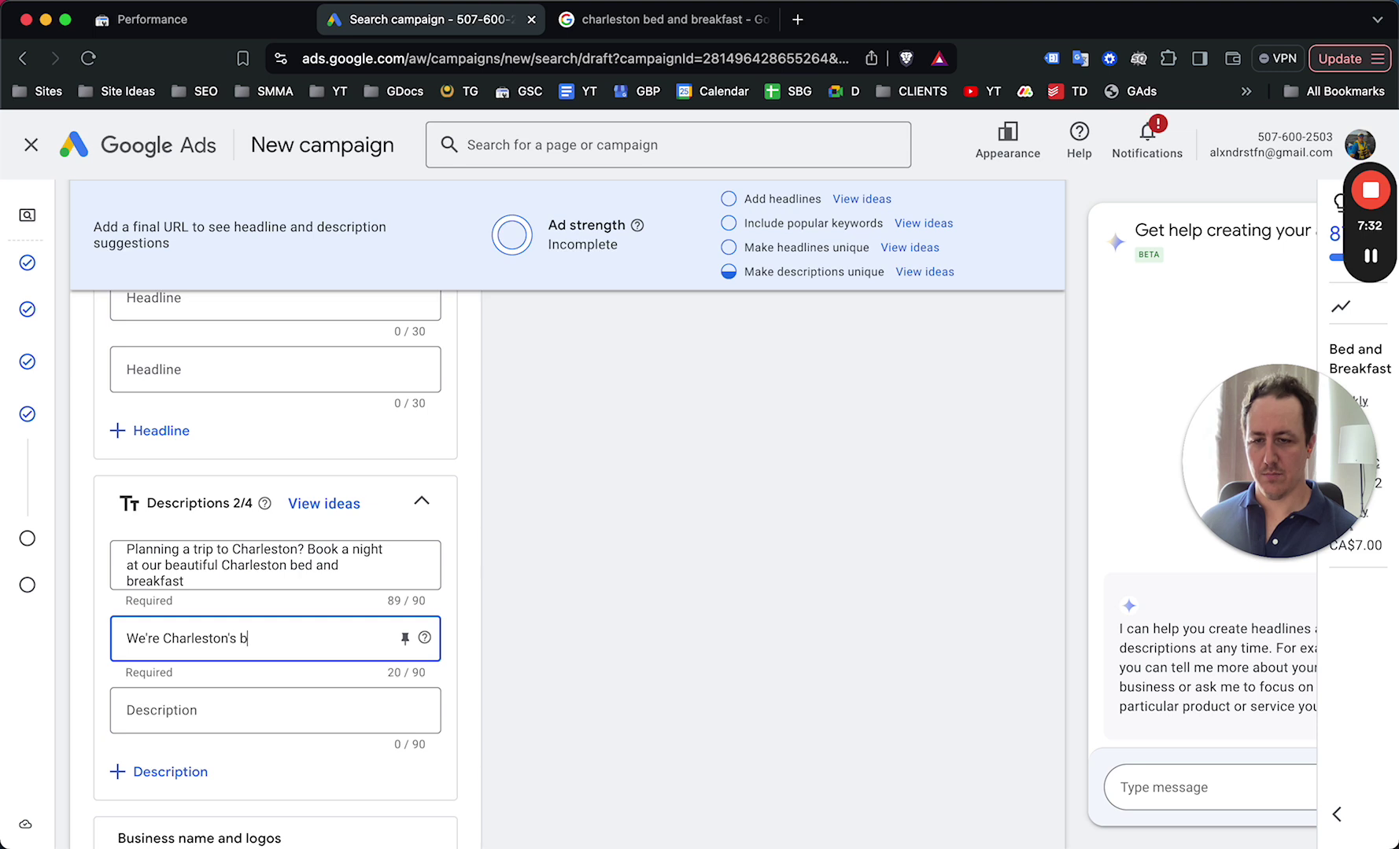
text(est bed and breafkast. Stay with us for a mem)
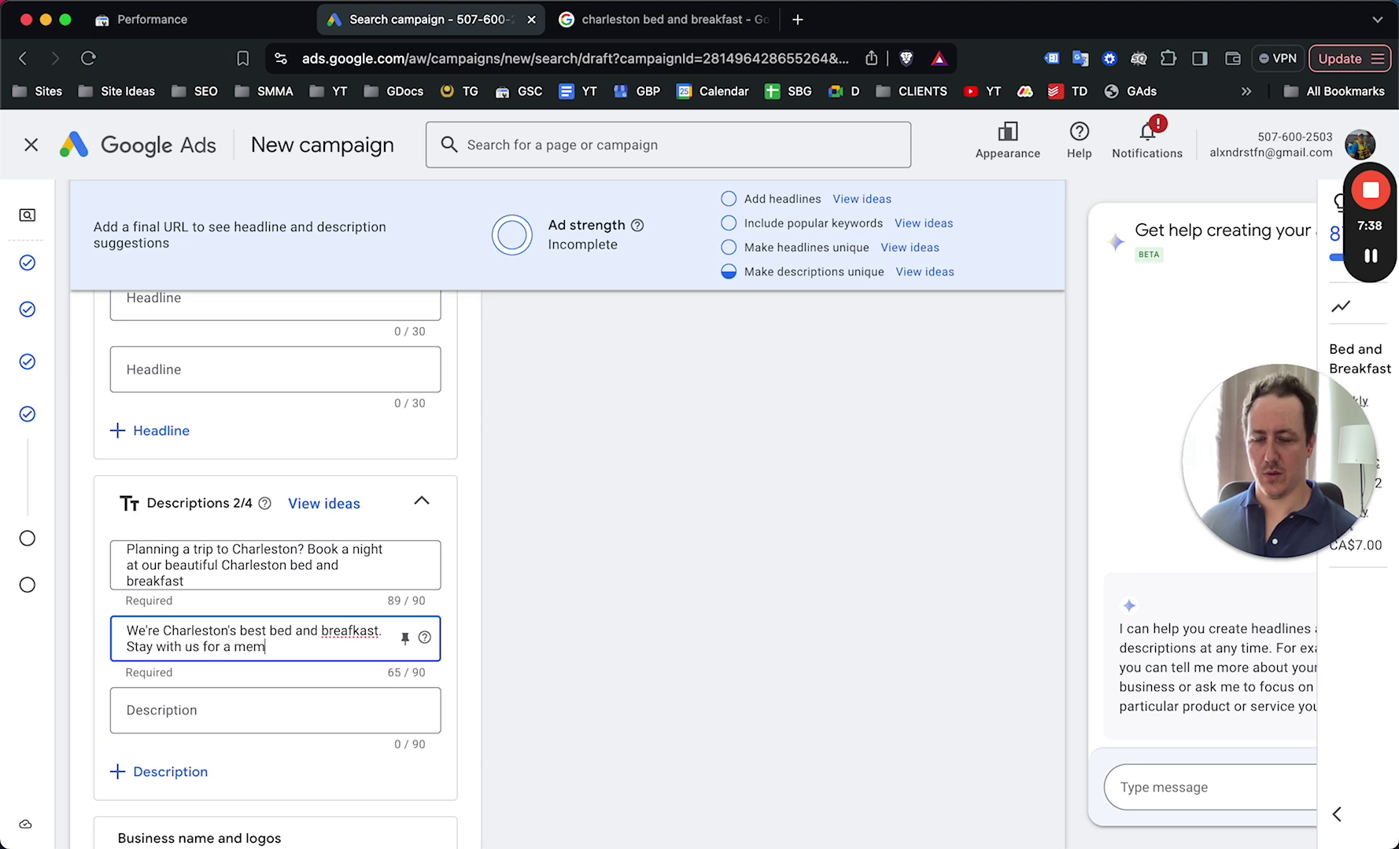
text(orable SC experience.)
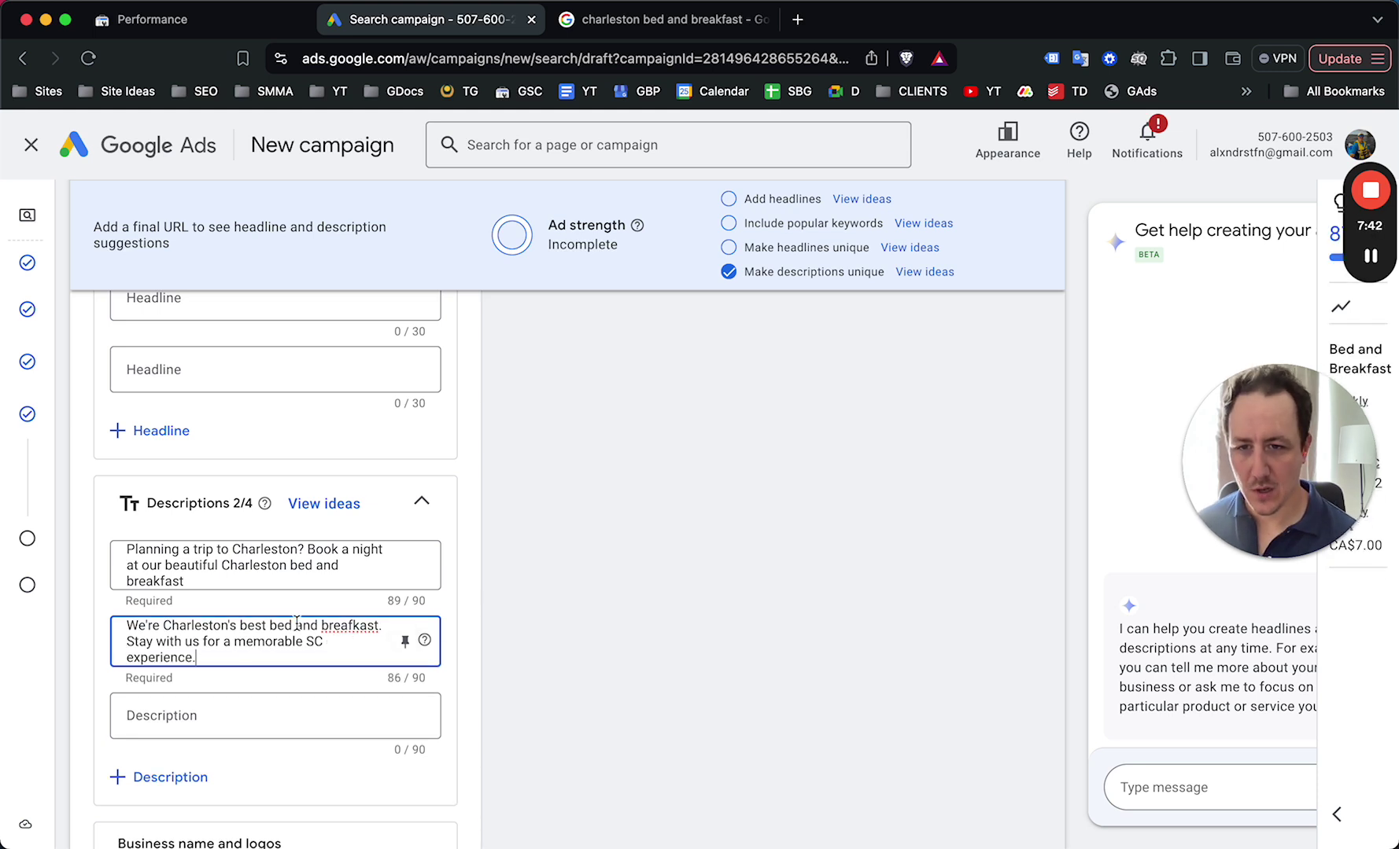
right_click(346, 623)
click(447, 475)
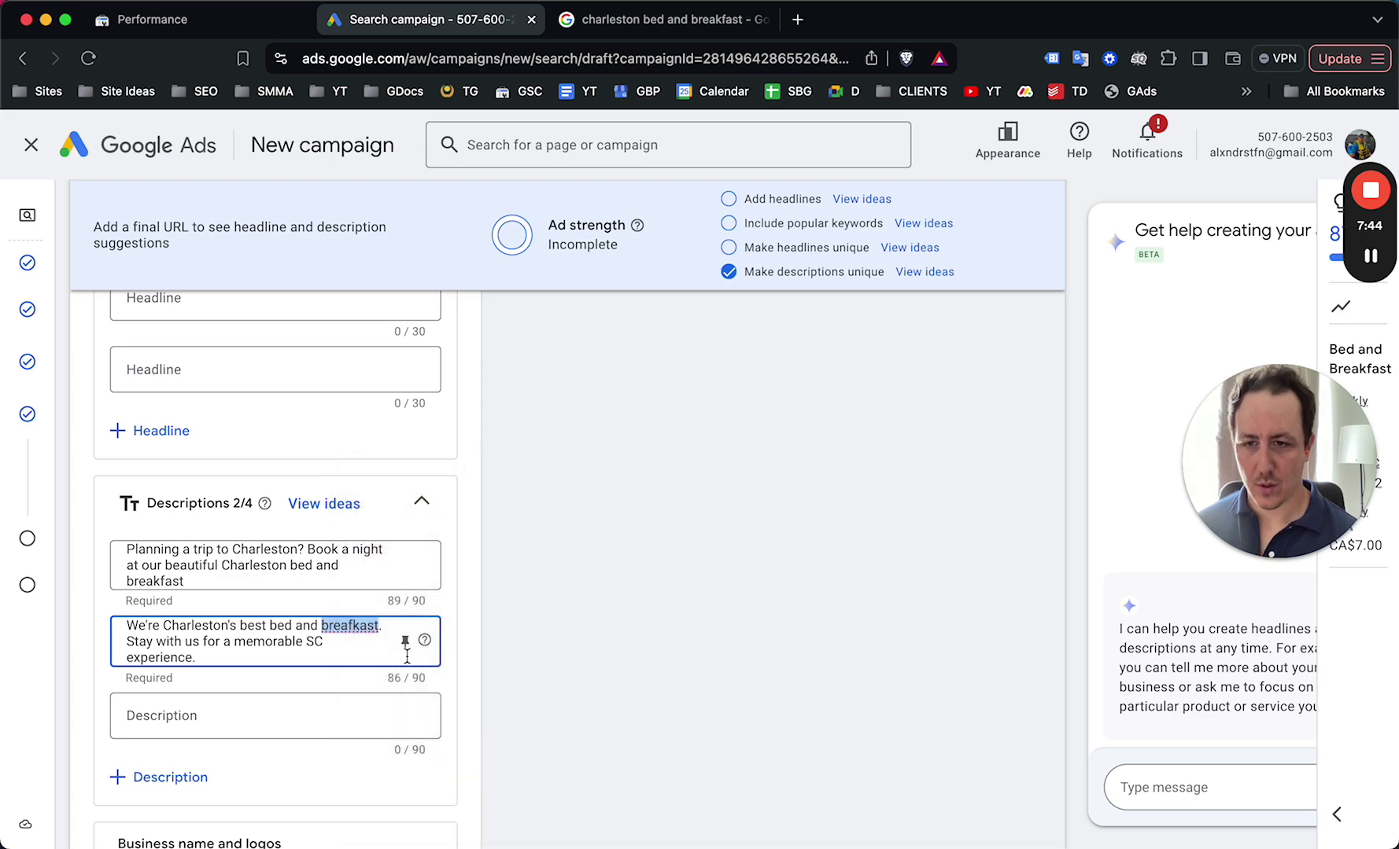
Enter "Free breakfast, beautiful rooms, close to the center. Charleston's best B&B. Book now." as the ad's third description
click(282, 711)
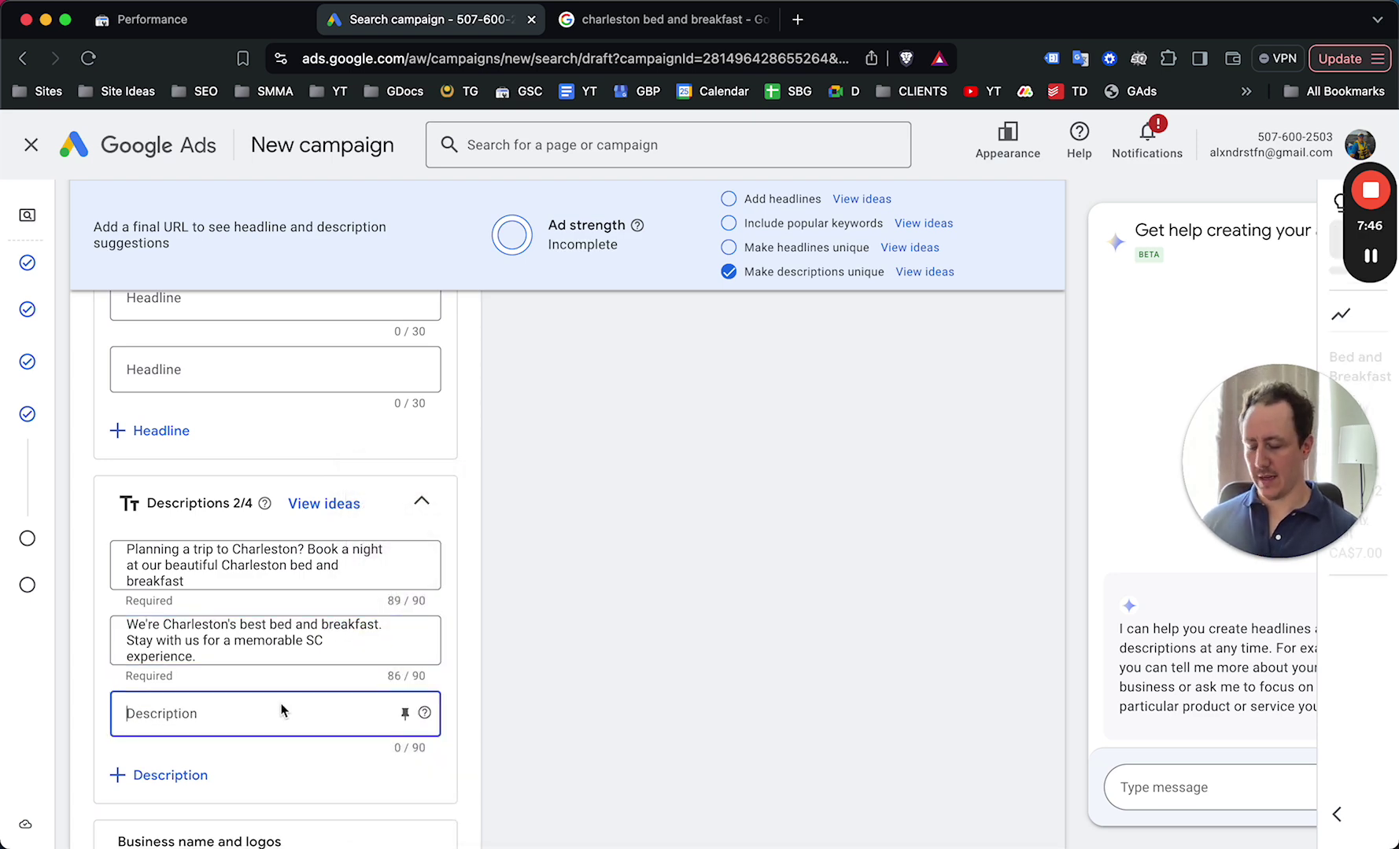
text(Free wifi)
key(super+a)
text(Free b)
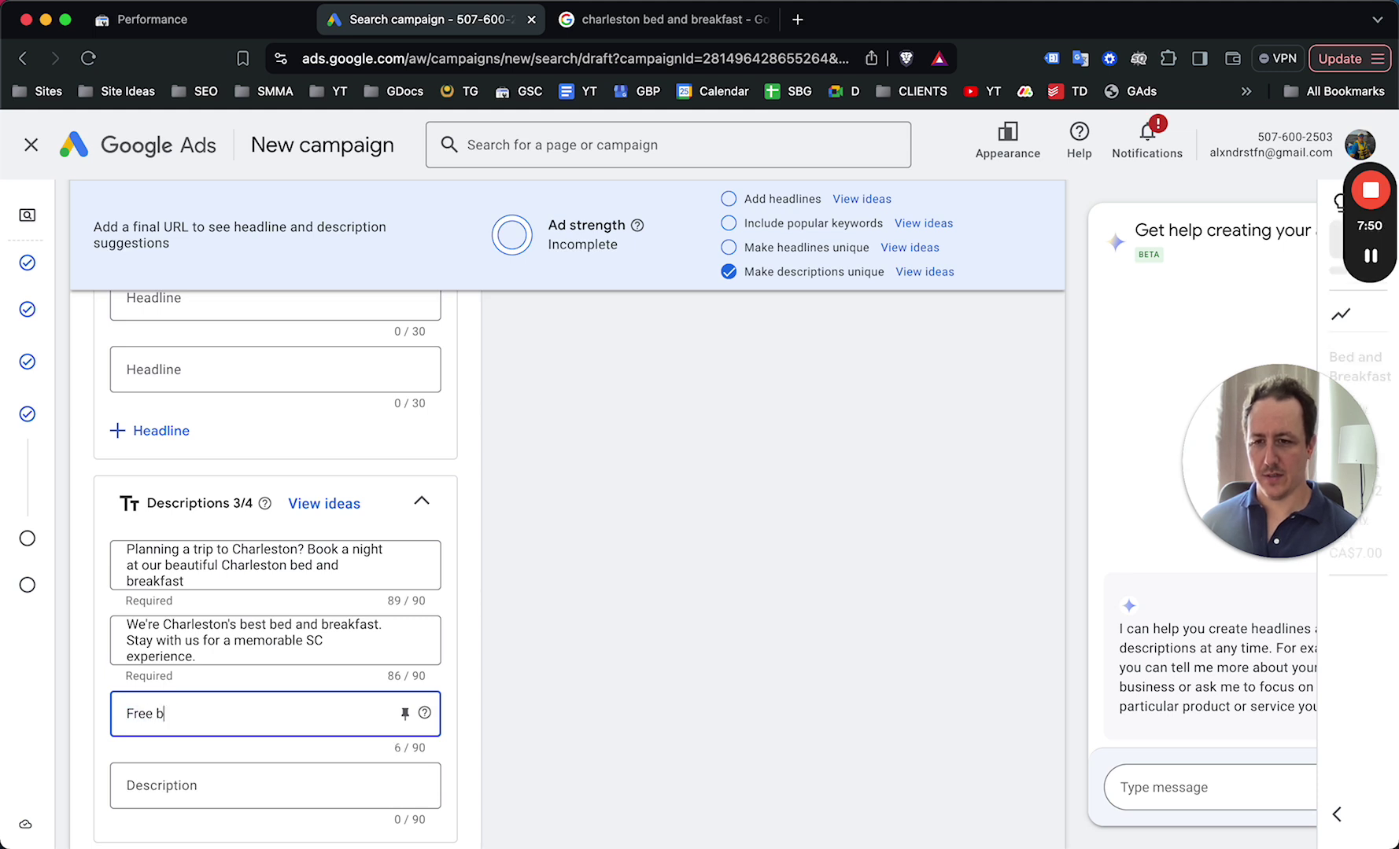
text(reakfast, beautiful rooms, close to)
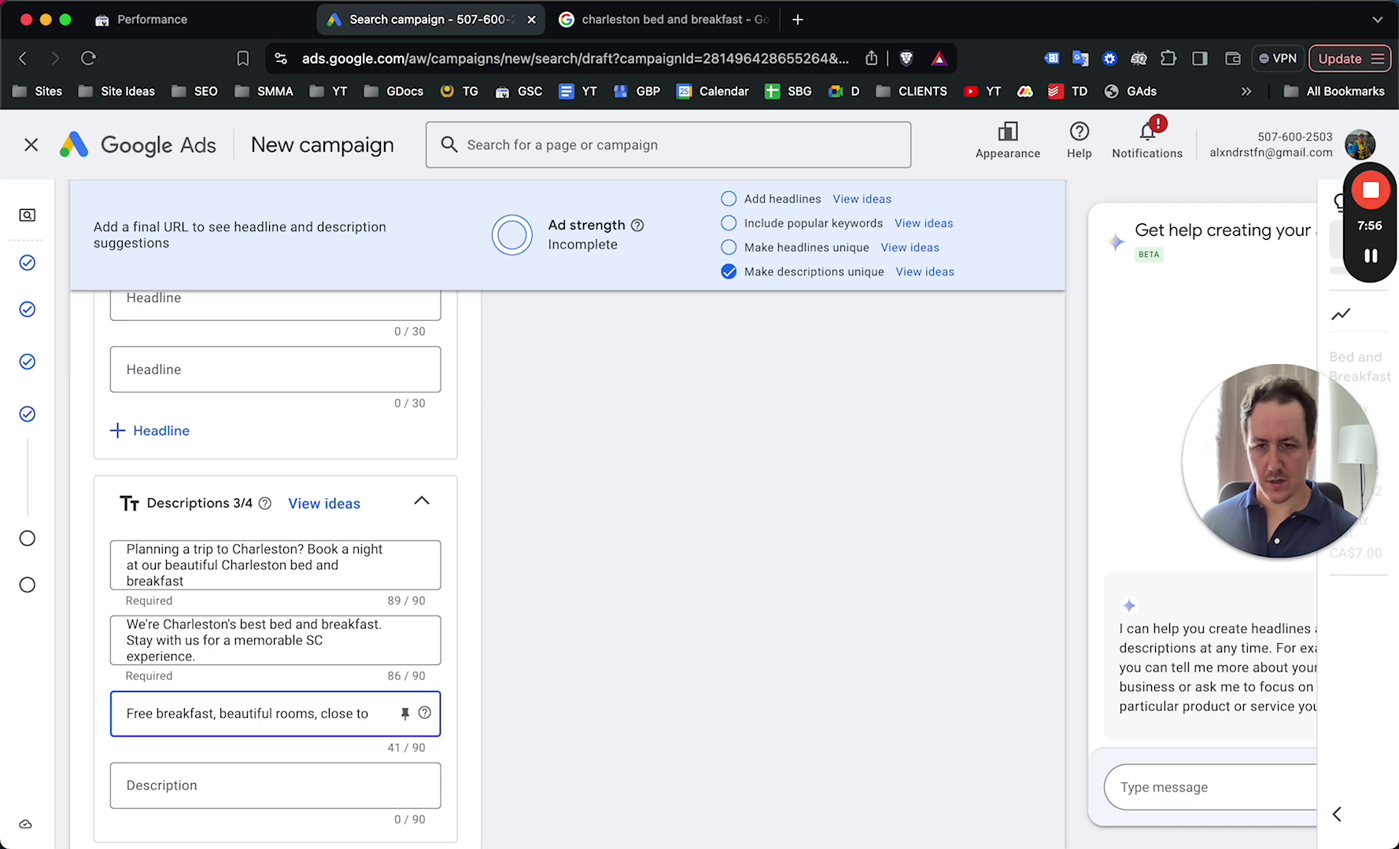
text( the cente)
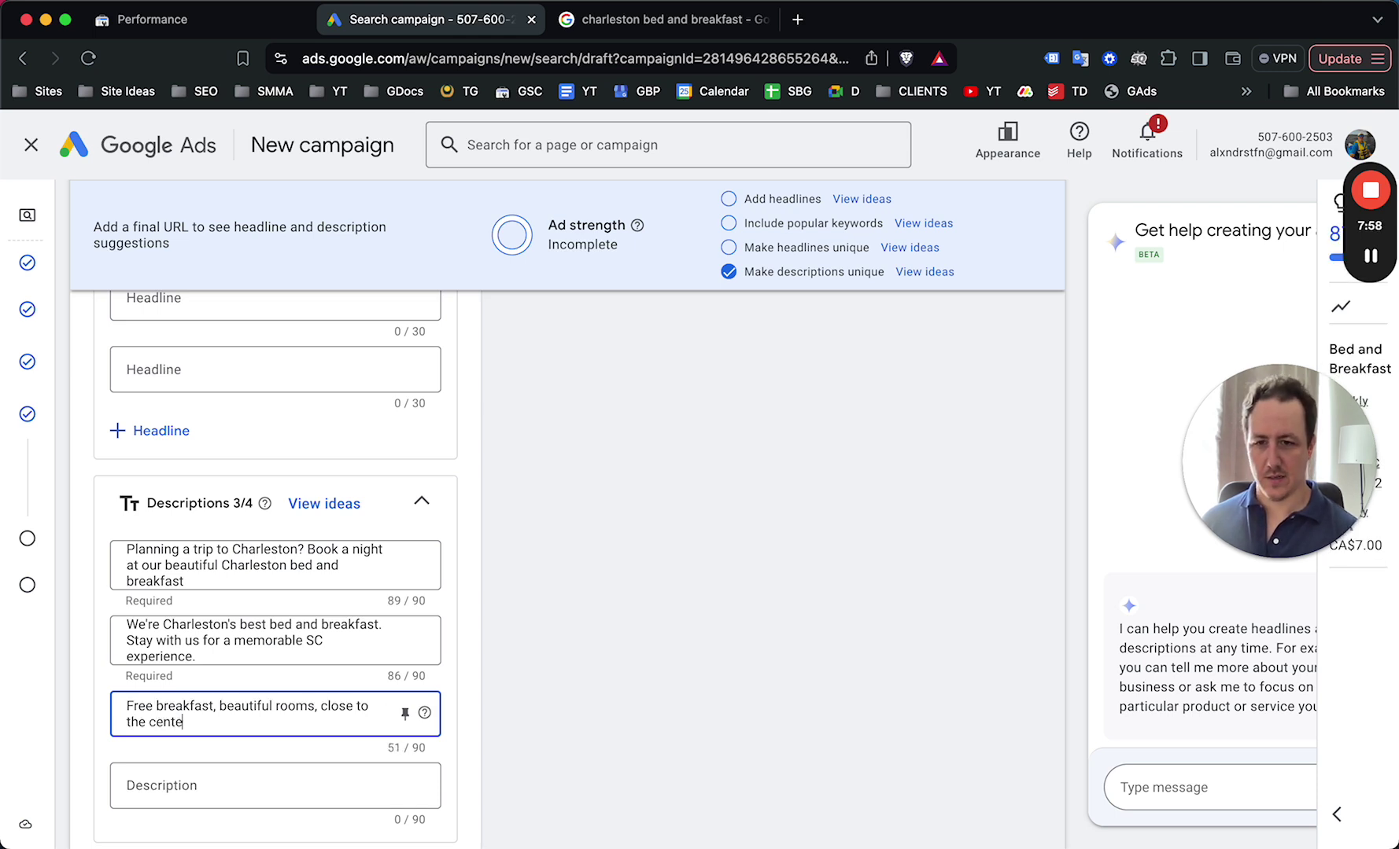
text(r. Charleston's)
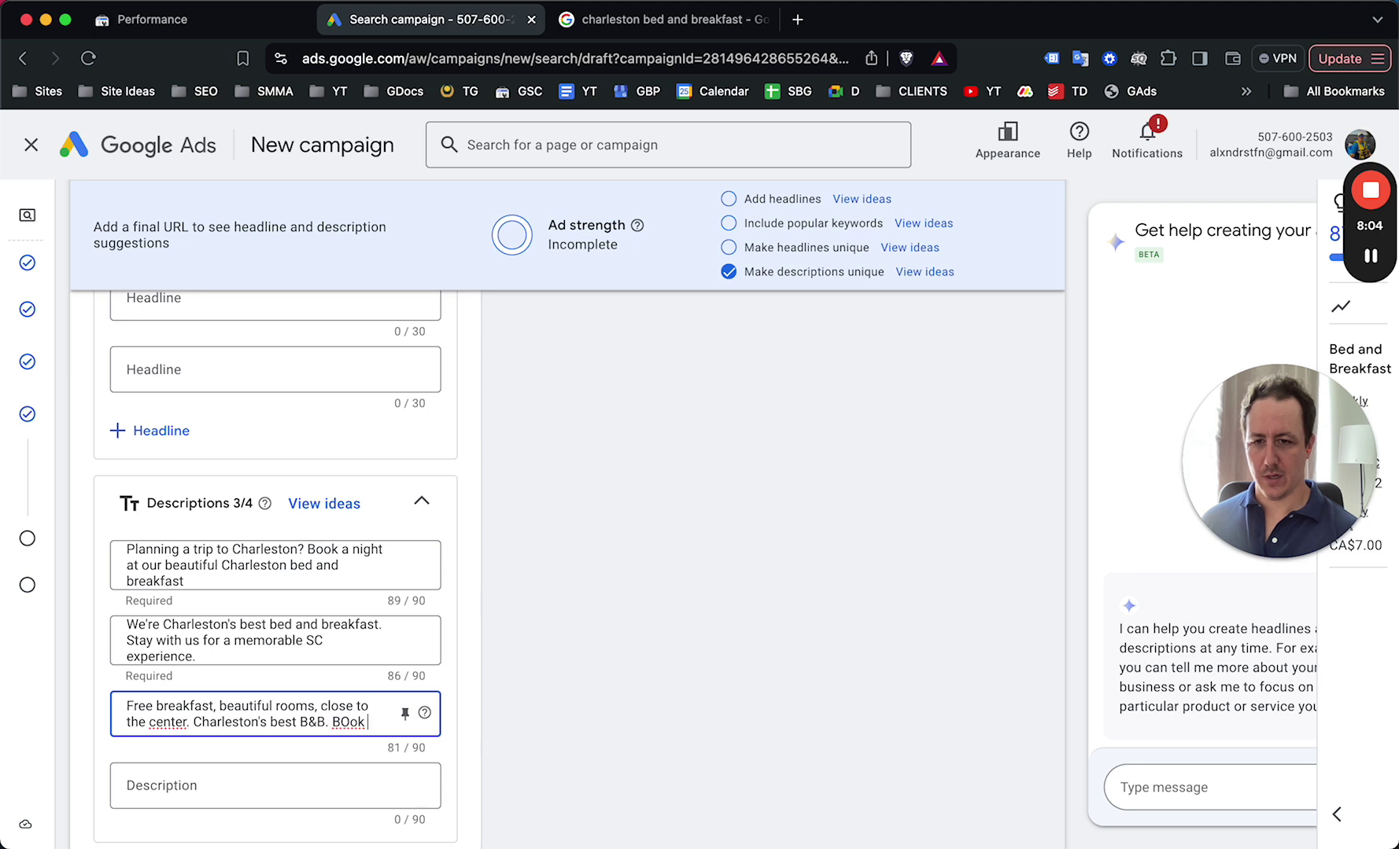
text( best B&B. Book now)
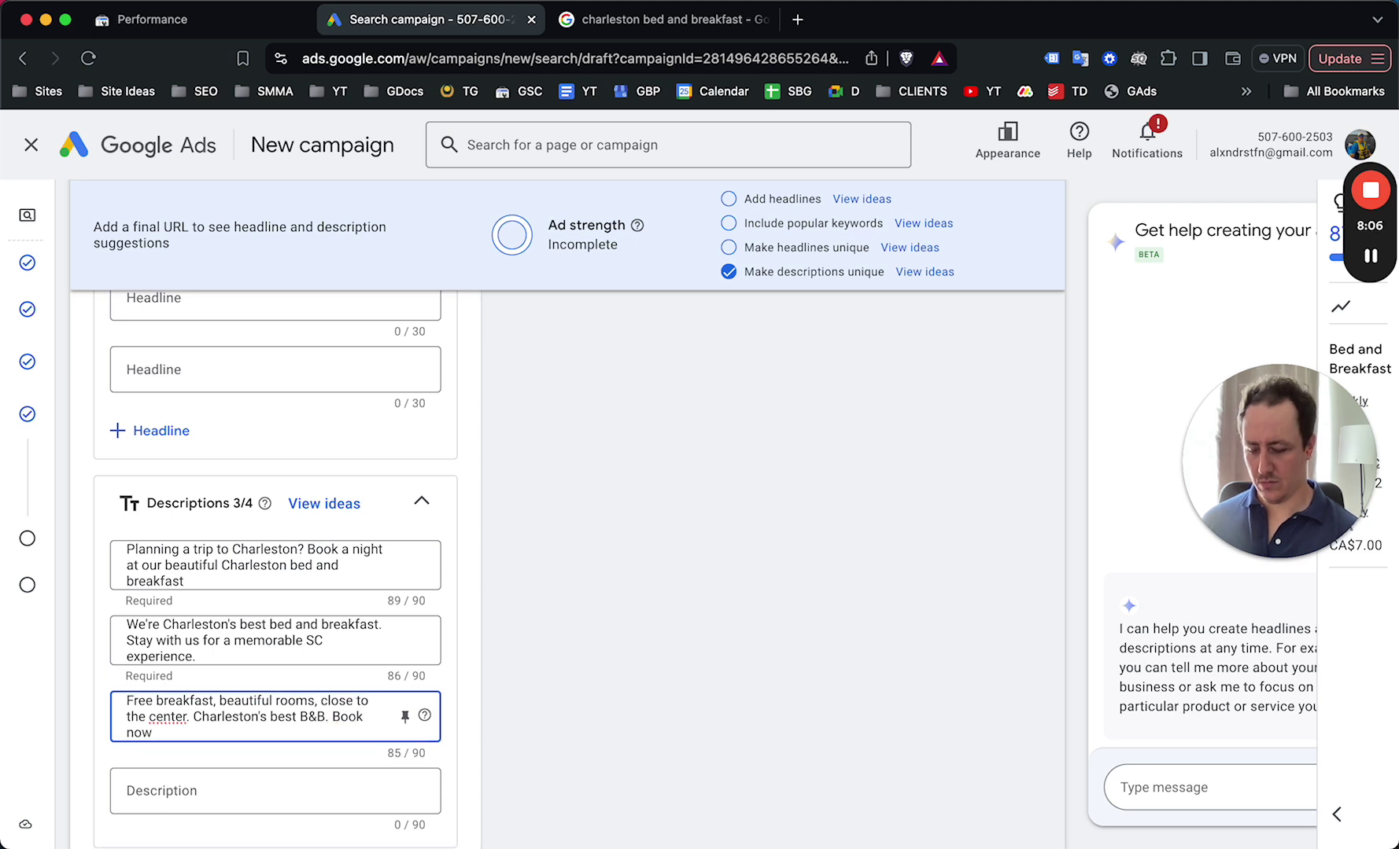
click(797, 693)
Review the ad preview, the entered headlines and descriptions, and the optional business name, sitelink and callout assets
scroll(749, 516, down, 8)
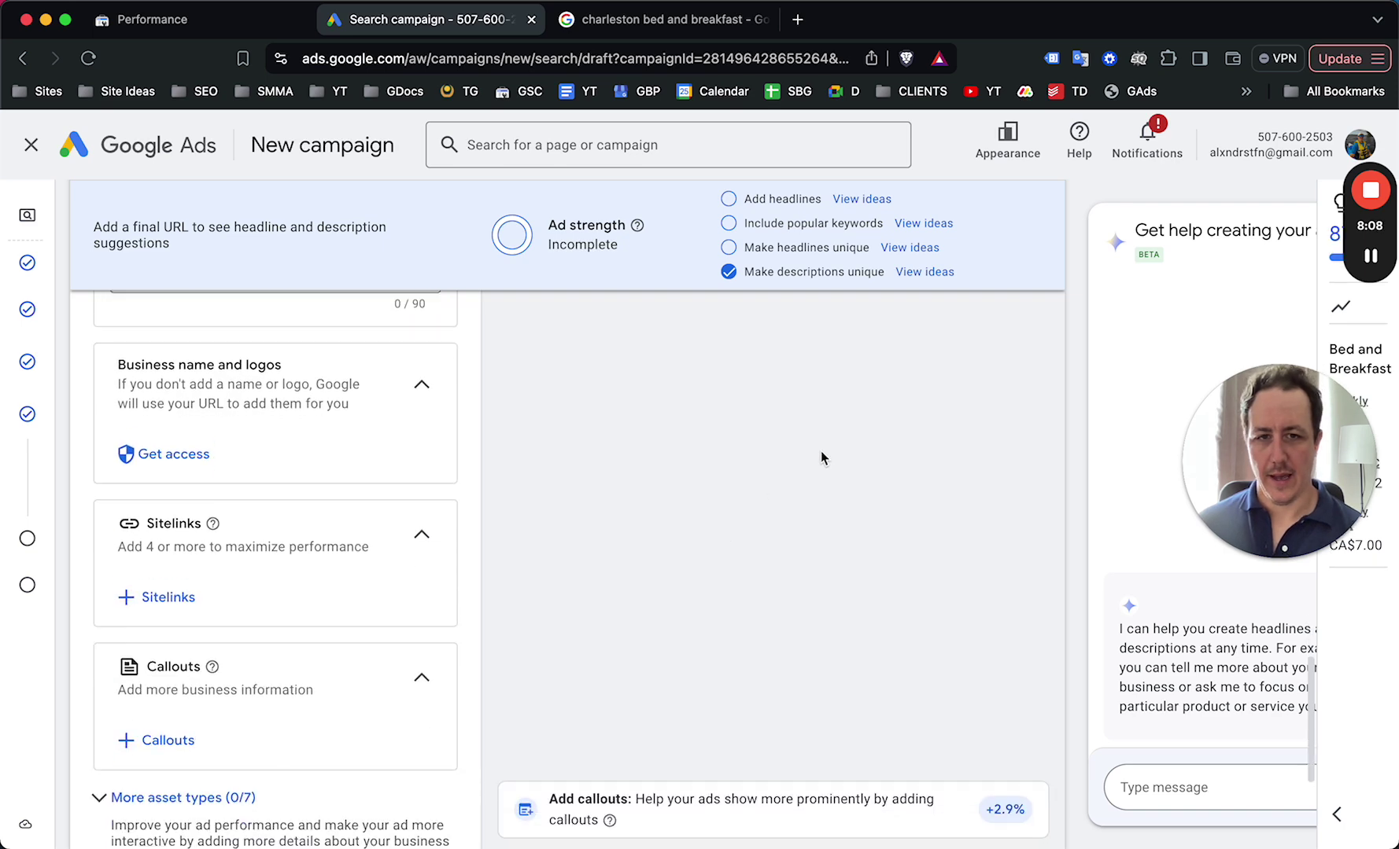
scroll(769, 483, up, 15)
scroll(881, 471, down, 3)
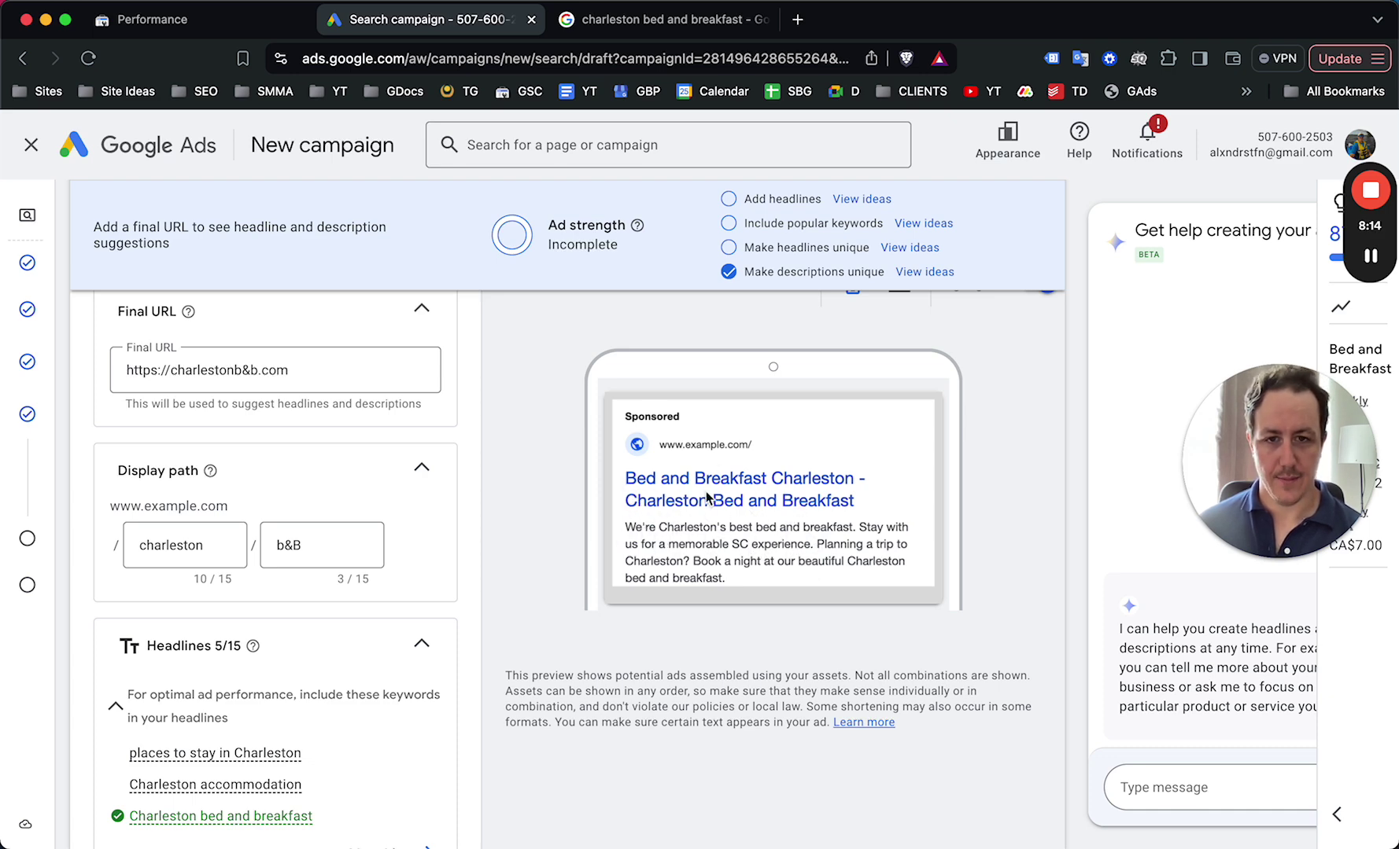
scroll(708, 499, down, 4)
scroll(722, 472, up, 2)
scroll(719, 503, down, 10)
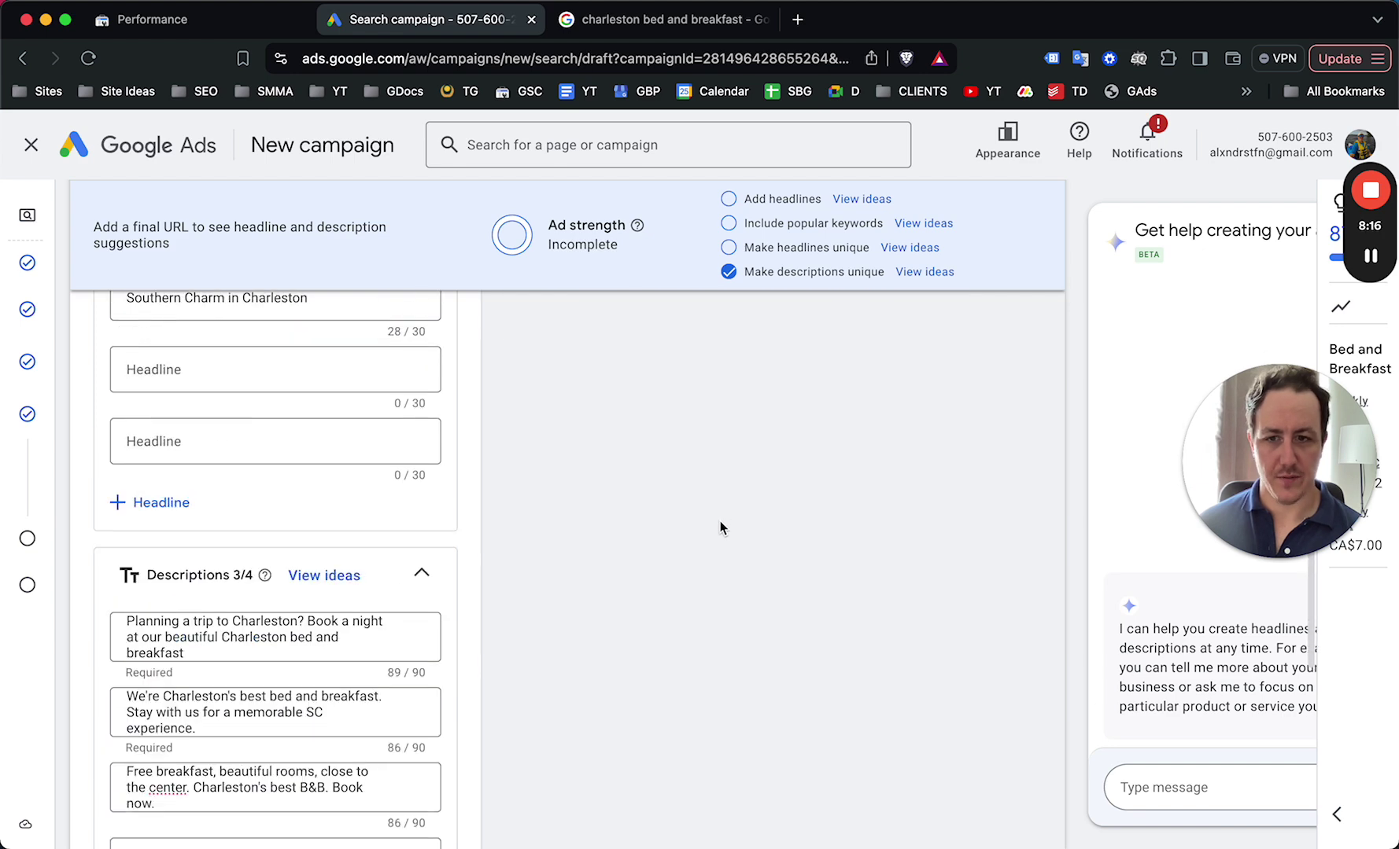
scroll(708, 525, down, 5)
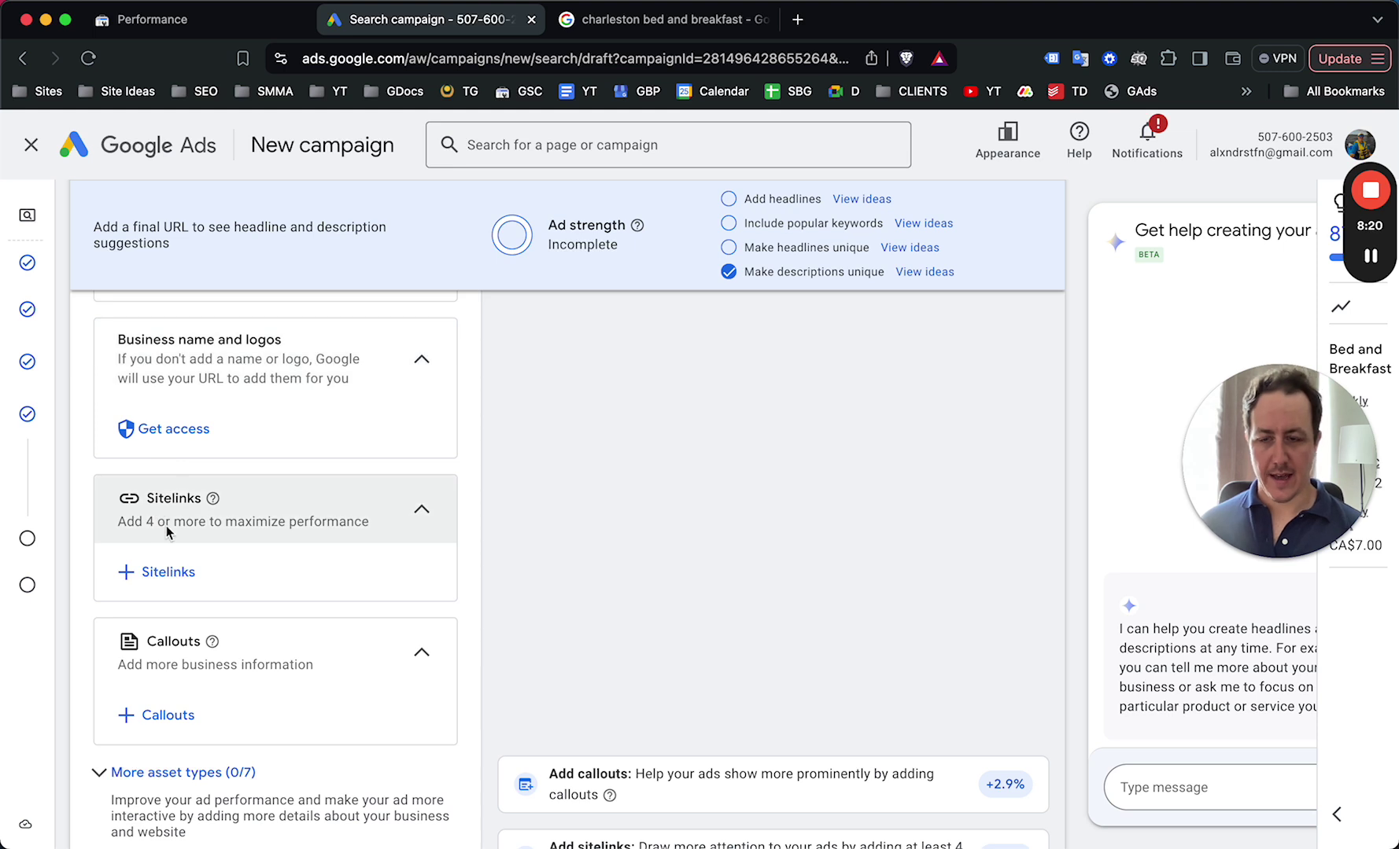
scroll(497, 578, down, 2)
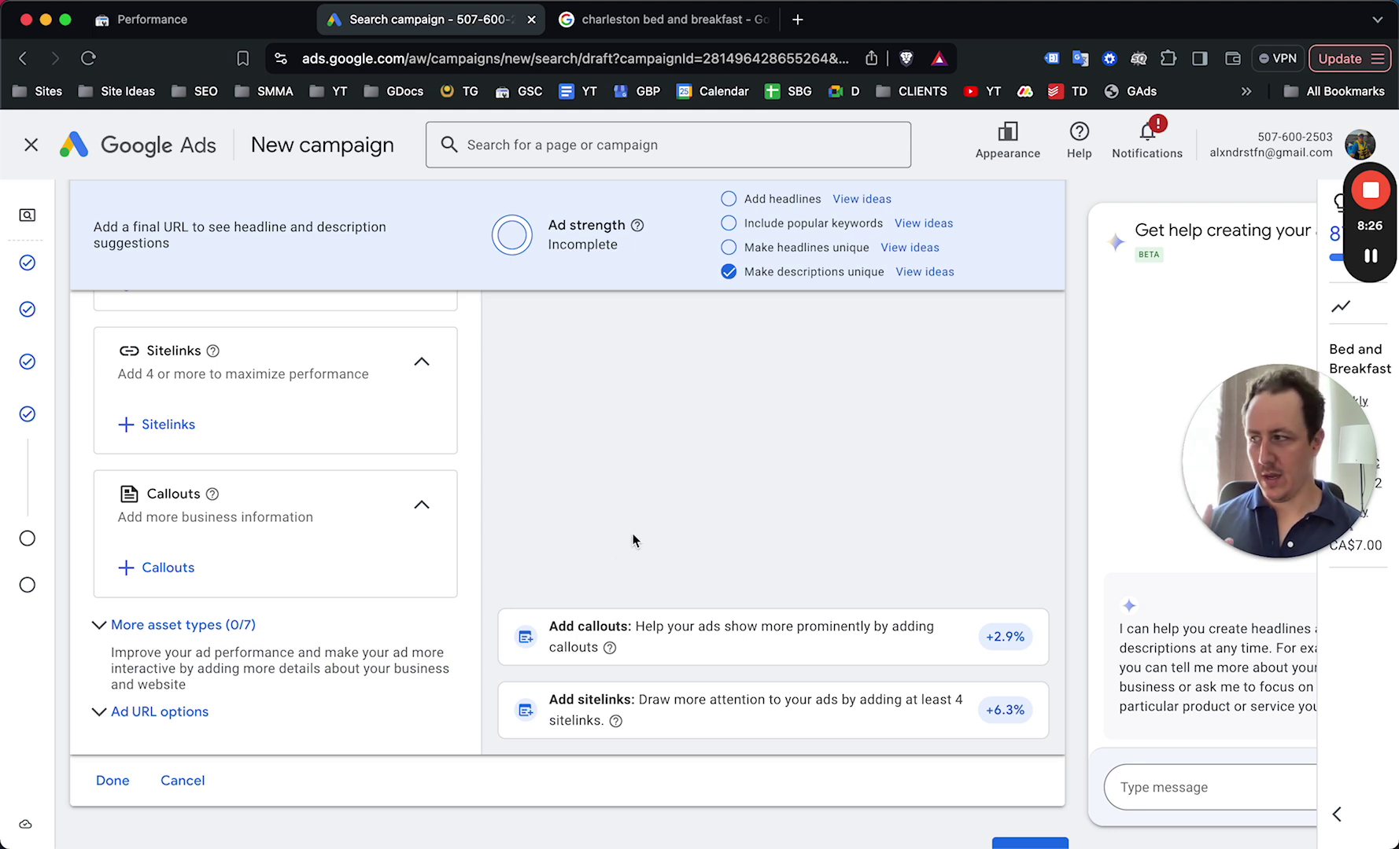
scroll(1030, 802, down, 2)
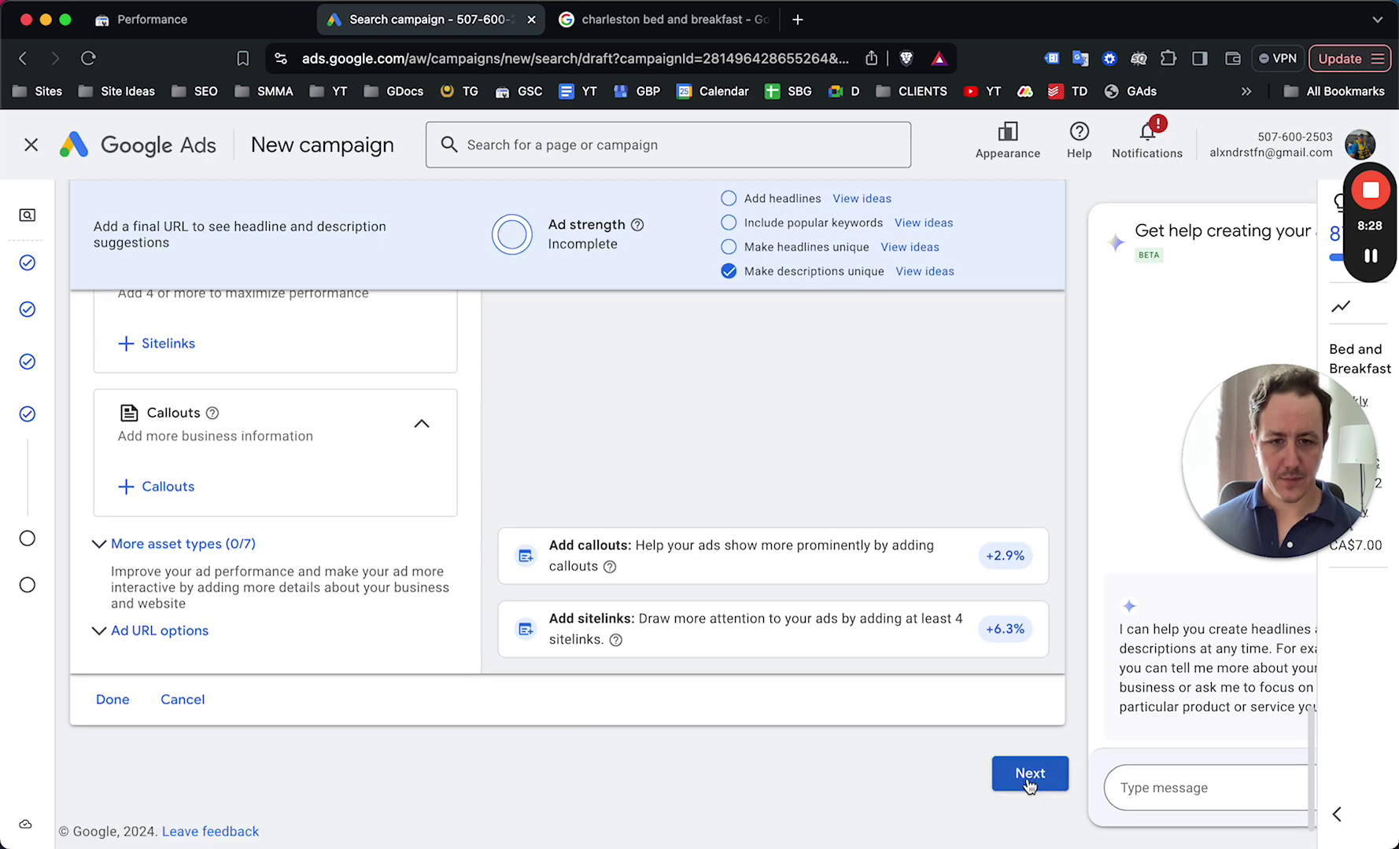
Leave the ad setup for the budget page, set a custom average daily budget of CA$30.00, and continue to the campaign review
click(1024, 782)
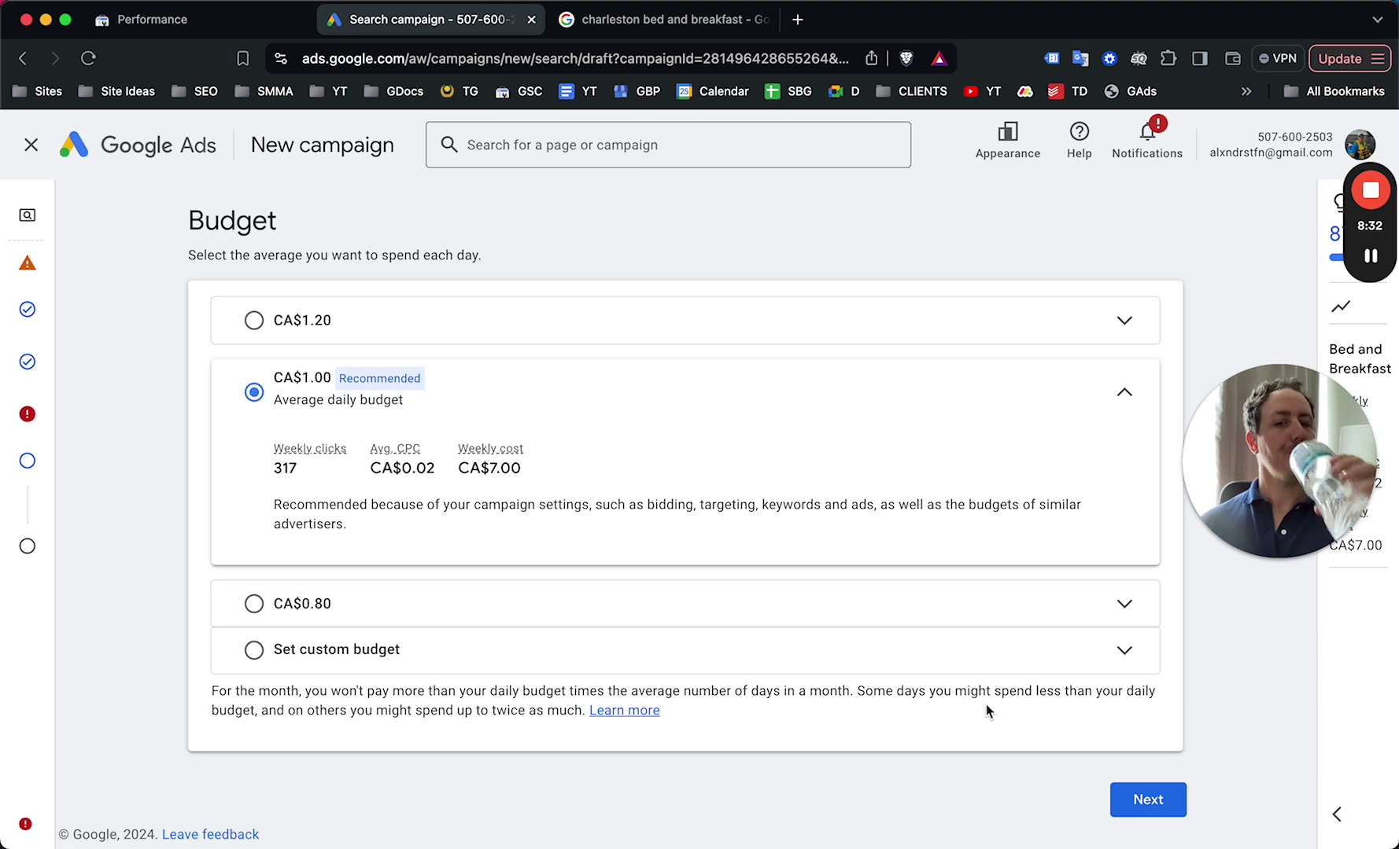
click(254, 649)
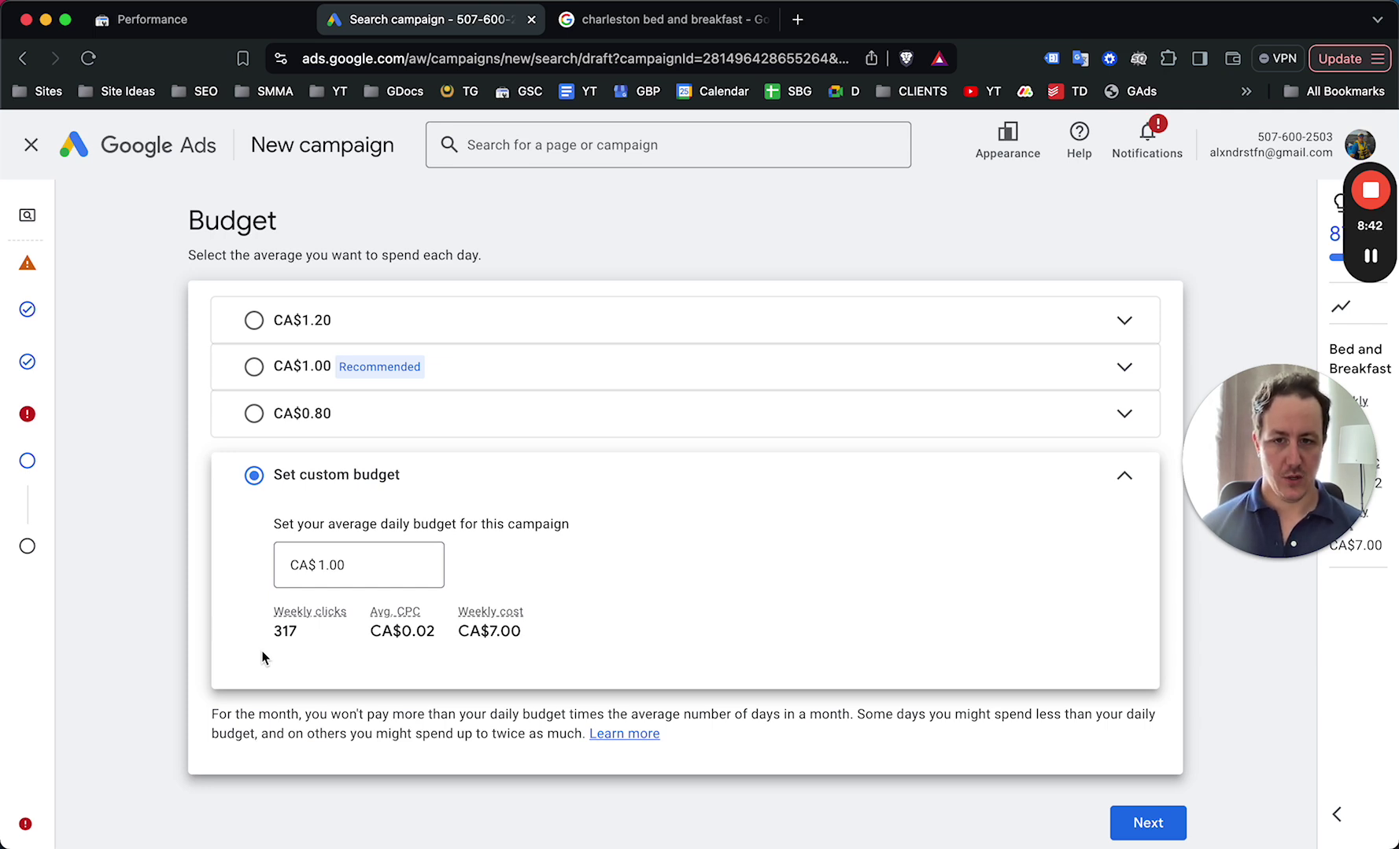
click(328, 566)
text(3)
key(super+a)
text(30)
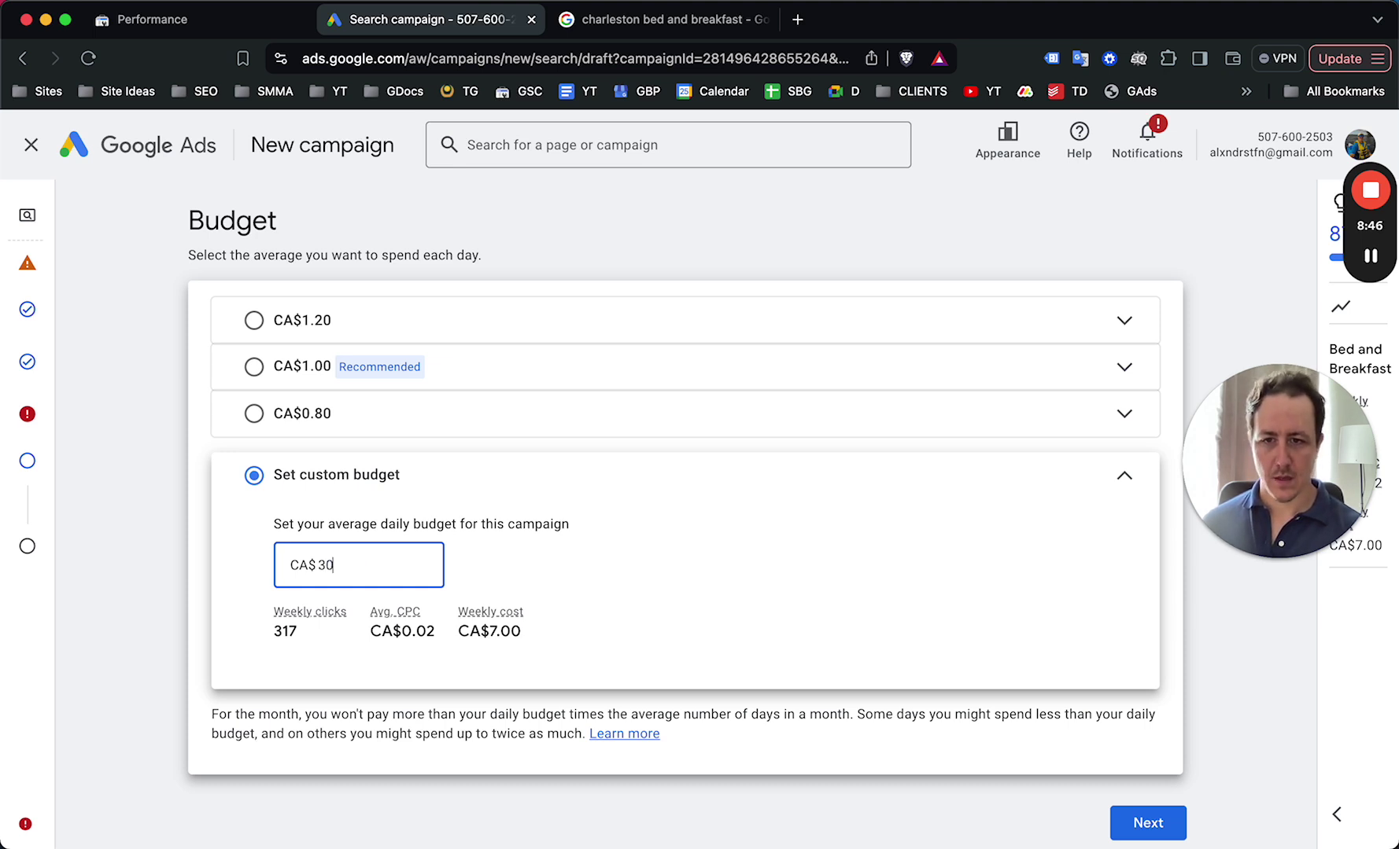
click(156, 505)
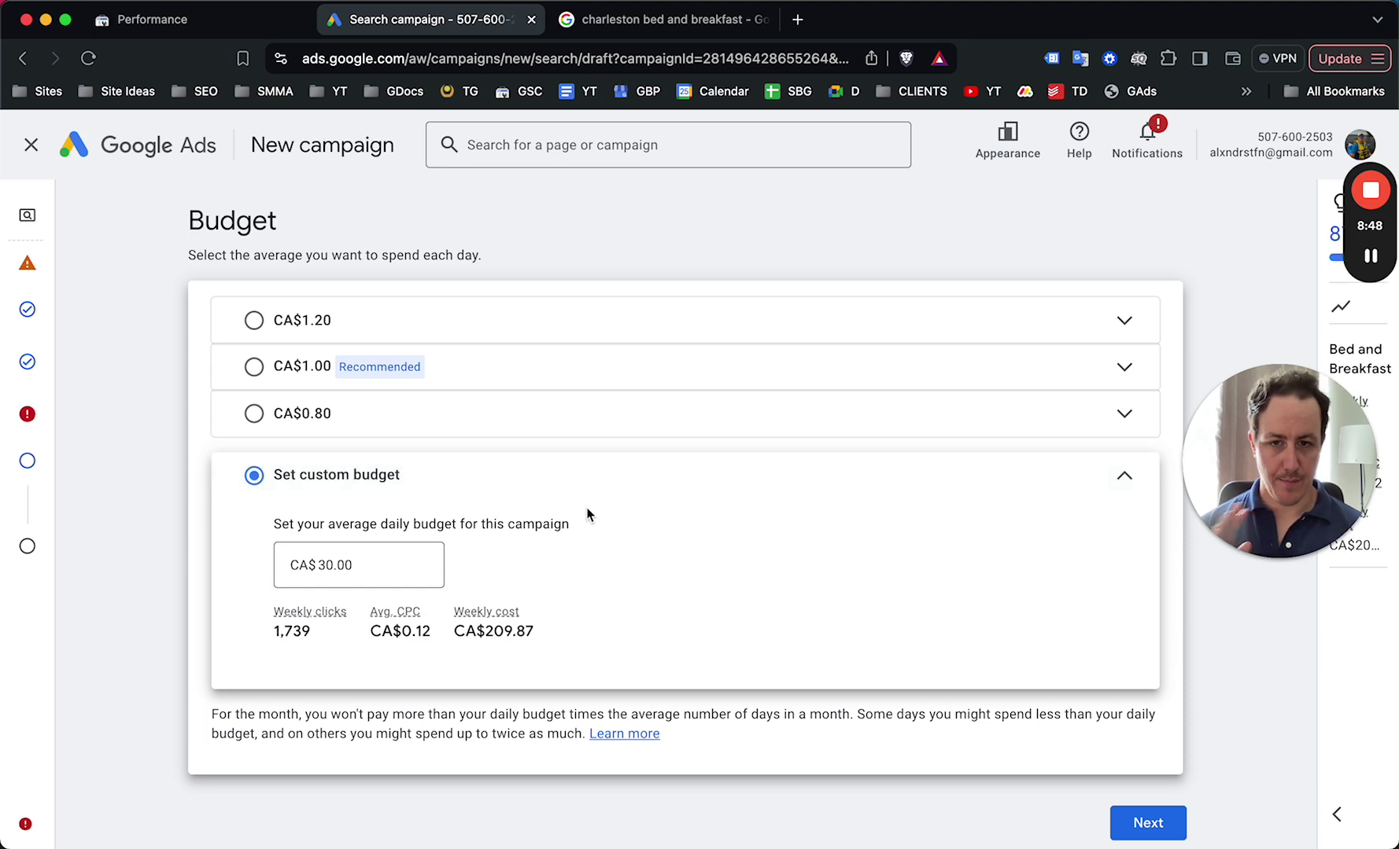
scroll(335, 656, down, 1)
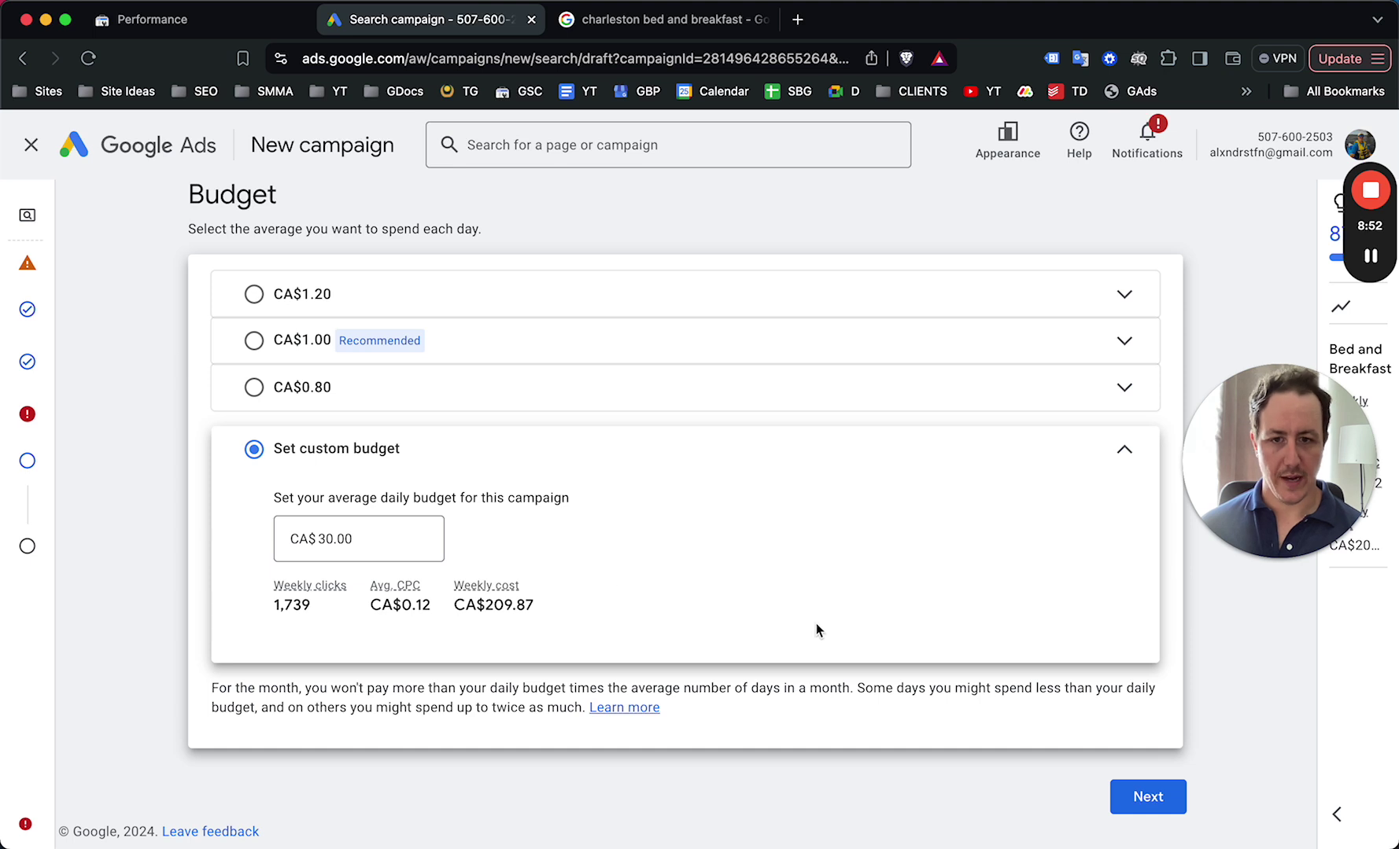
click(1147, 799)
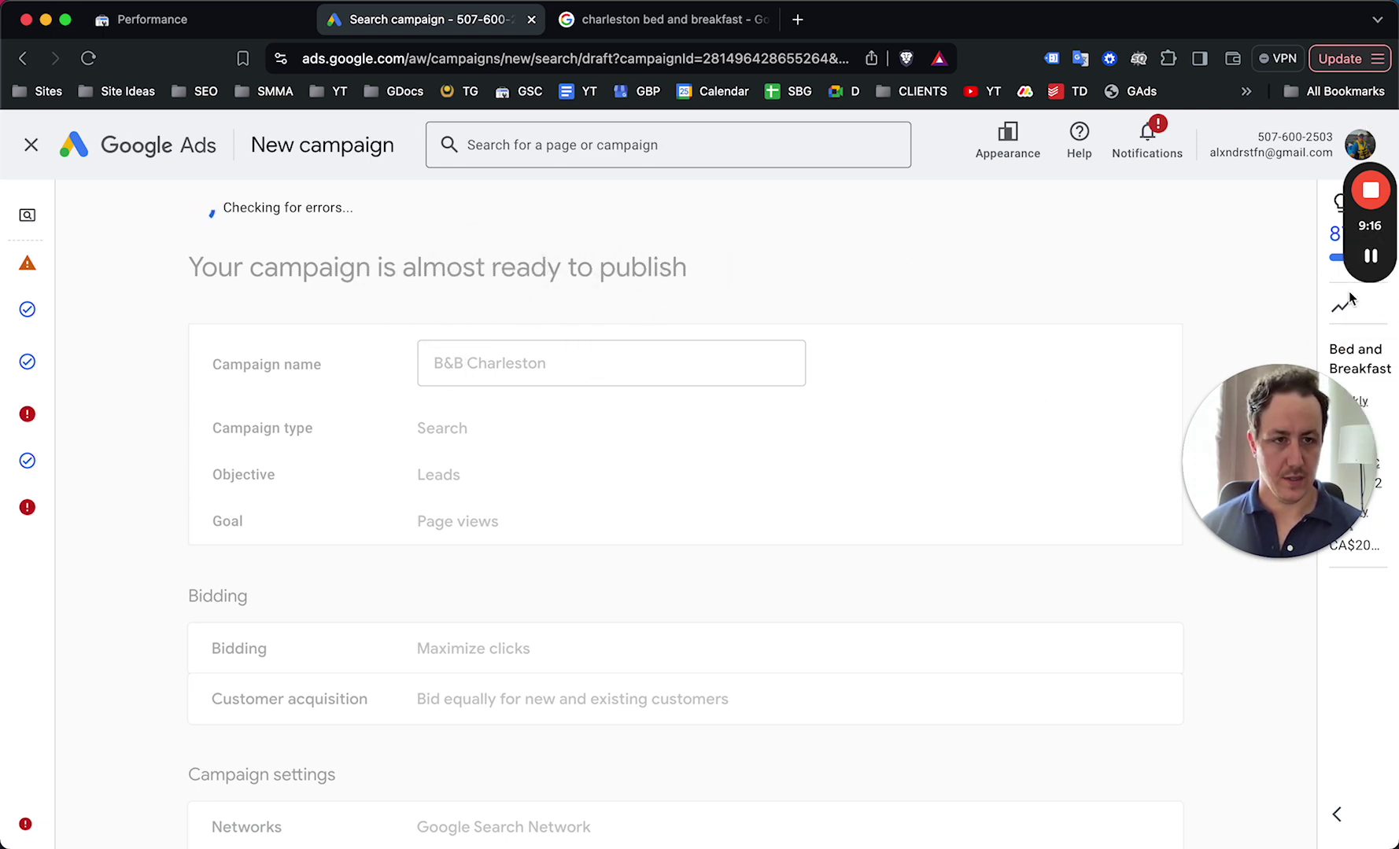
Review the campaign summary and reopen the ad that is flagged with issues
click(1372, 257)
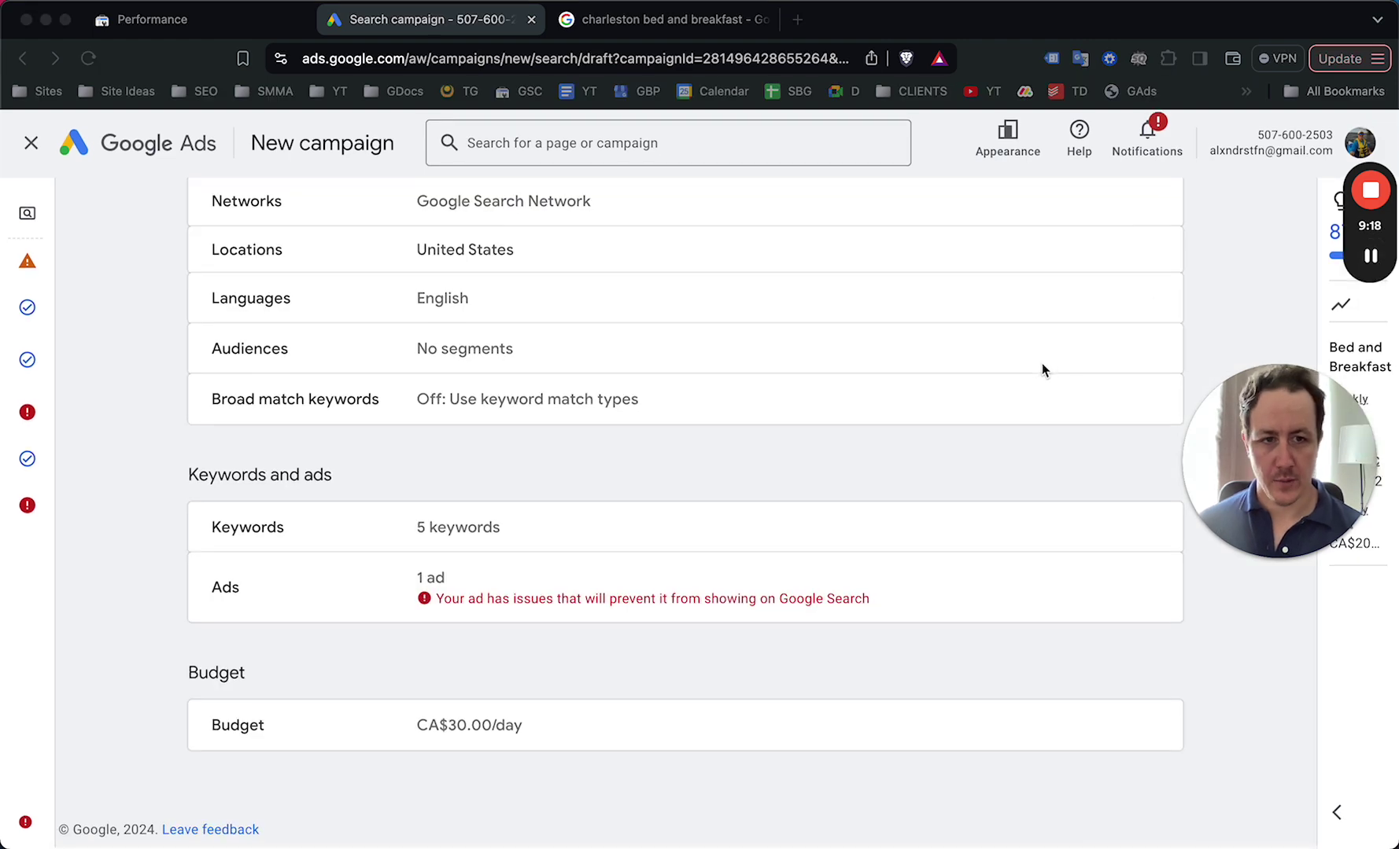
scroll(1042, 606, up, 15)
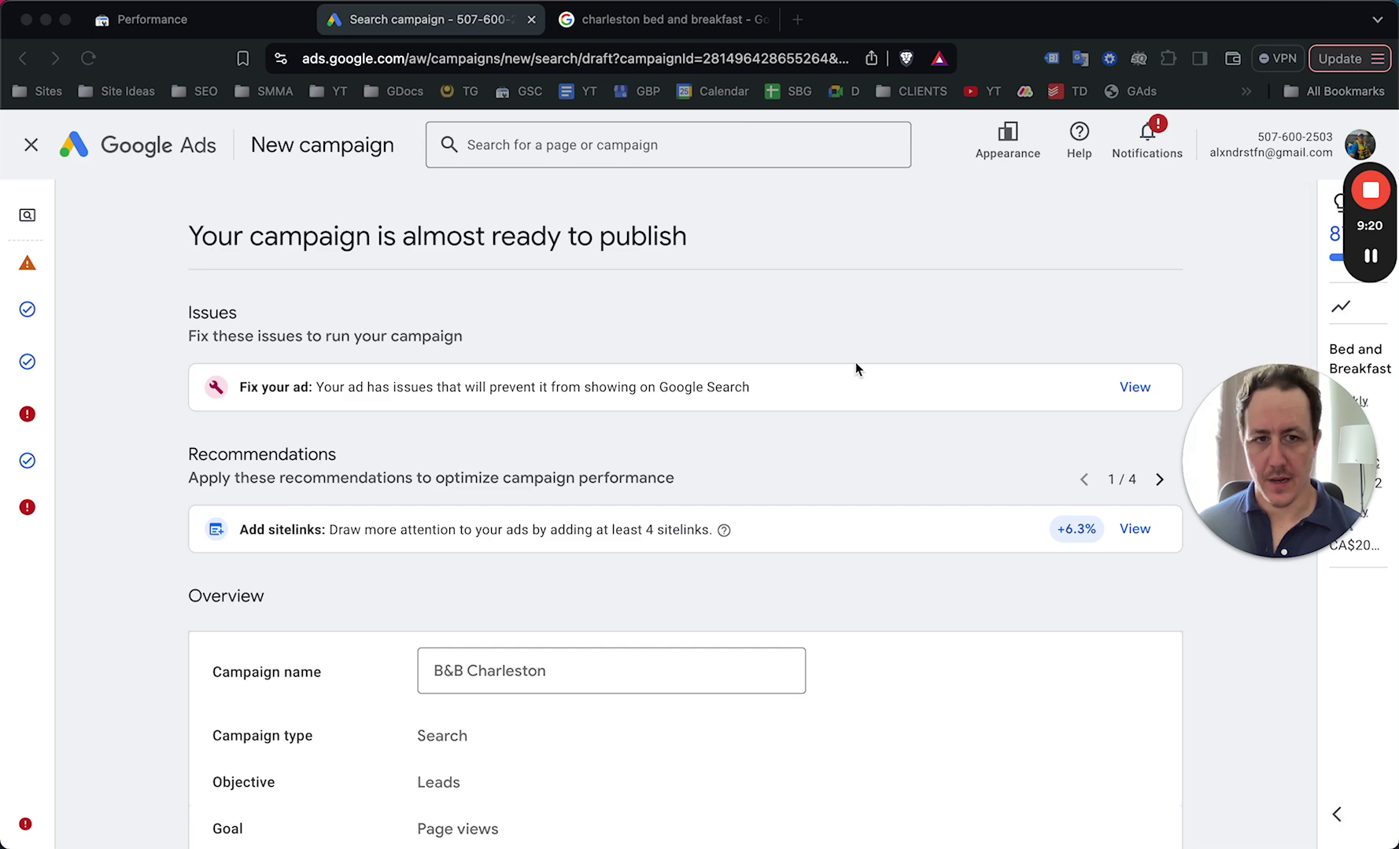
scroll(541, 455, down, 10)
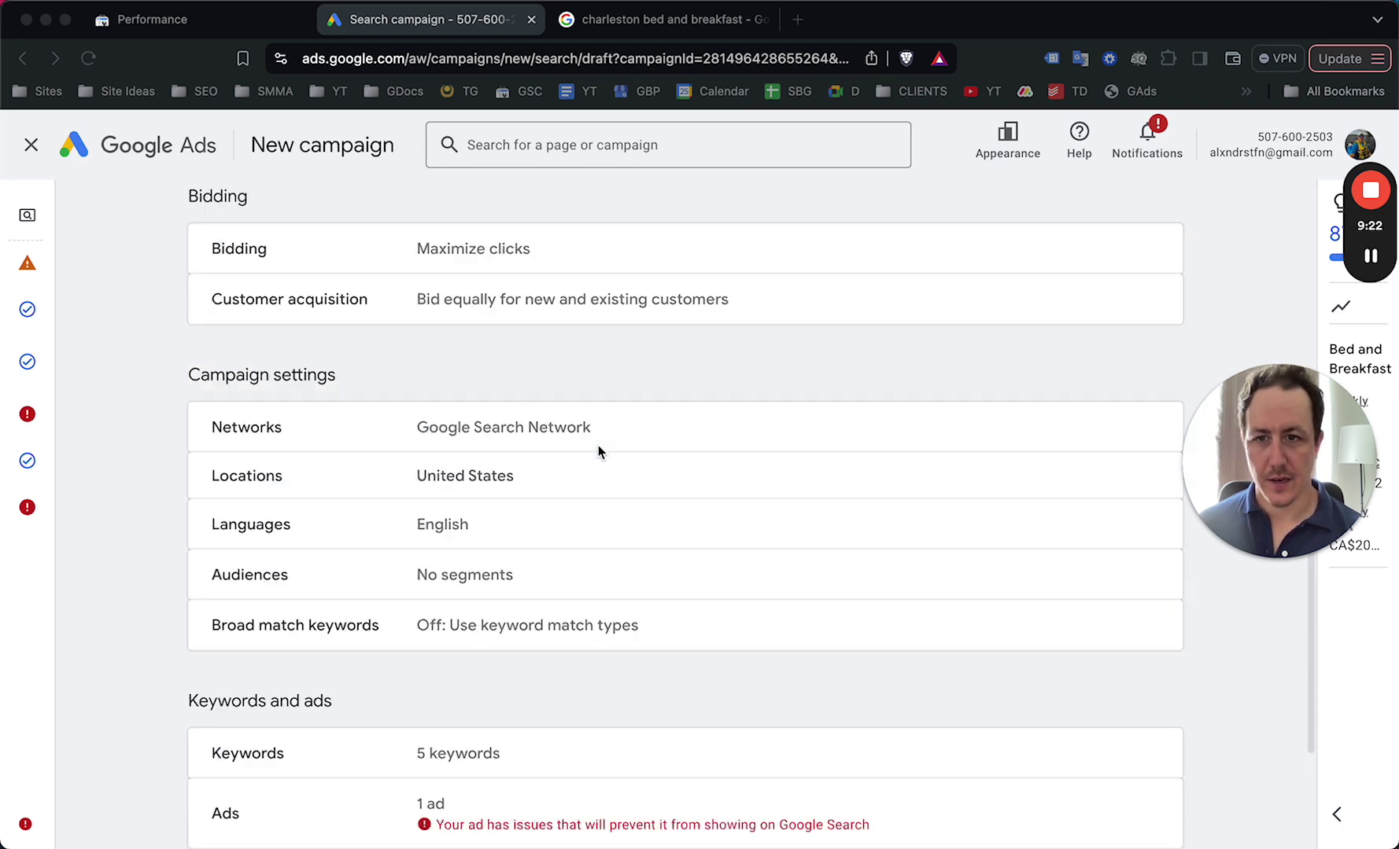
click(573, 626)
click(577, 600)
scroll(488, 552, down, 5)
scroll(350, 587, up, 10)
scroll(349, 588, down, 15)
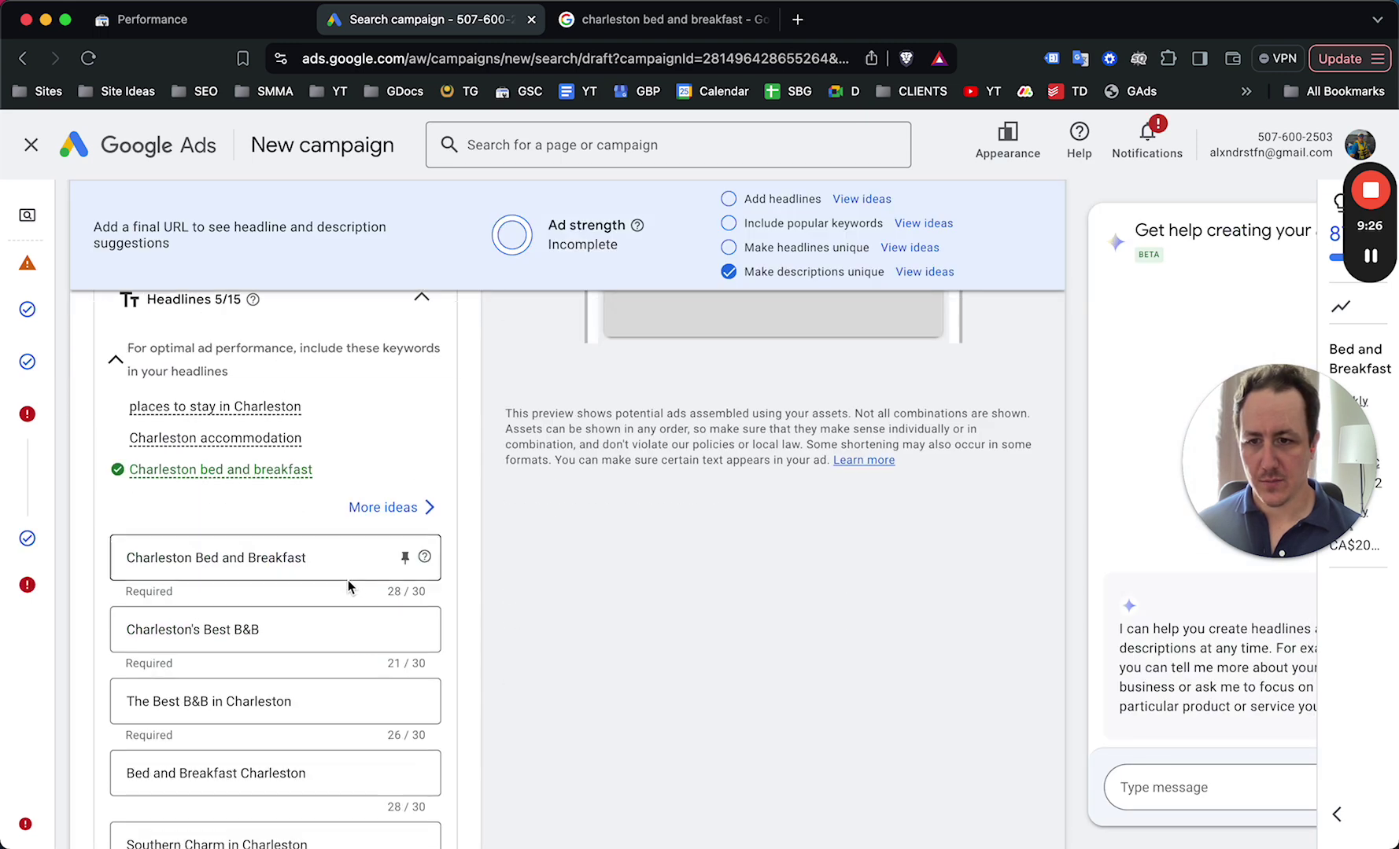
scroll(343, 641, down, 2)
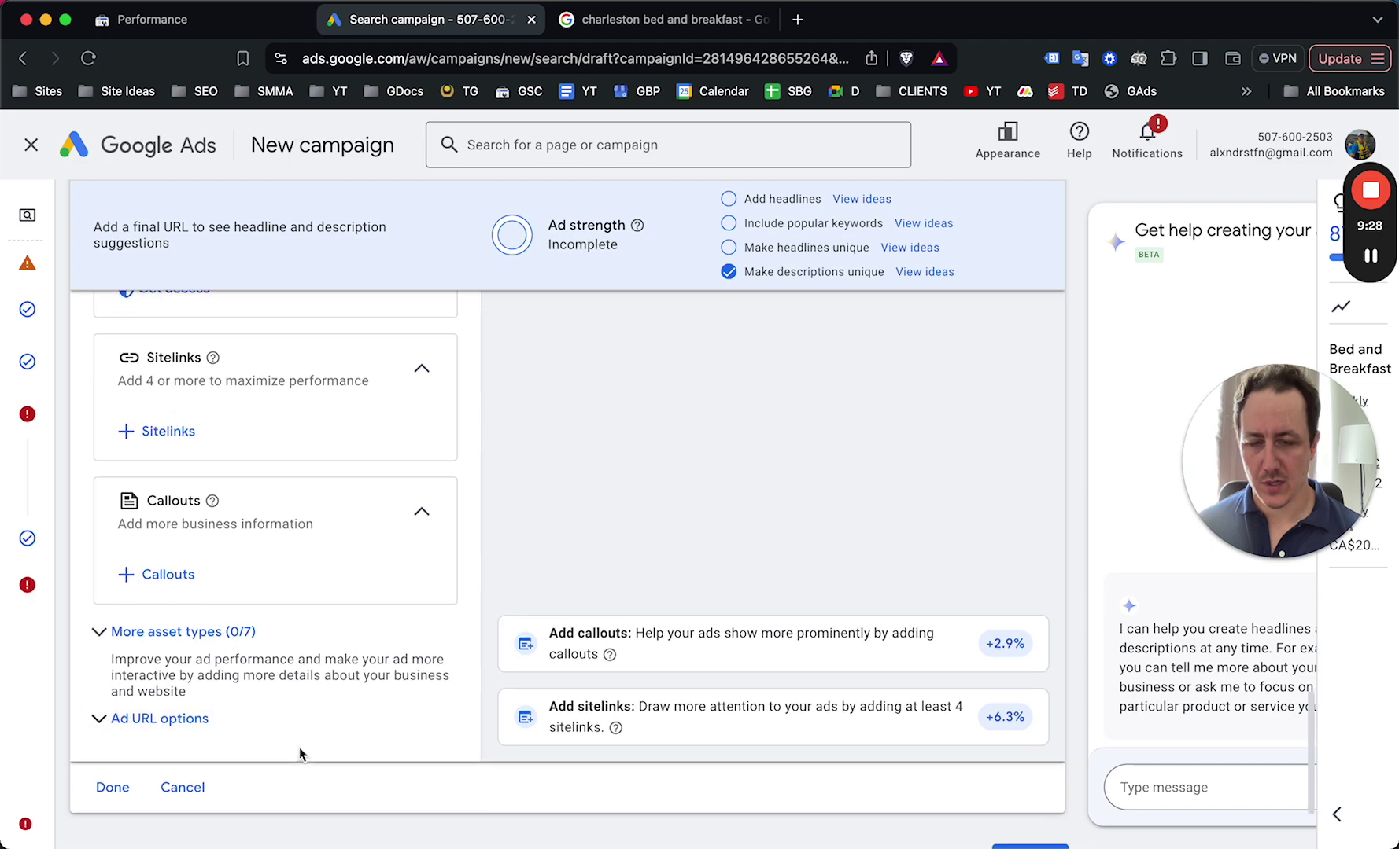
scroll(343, 647, up, 10)
scroll(303, 543, up, 15)
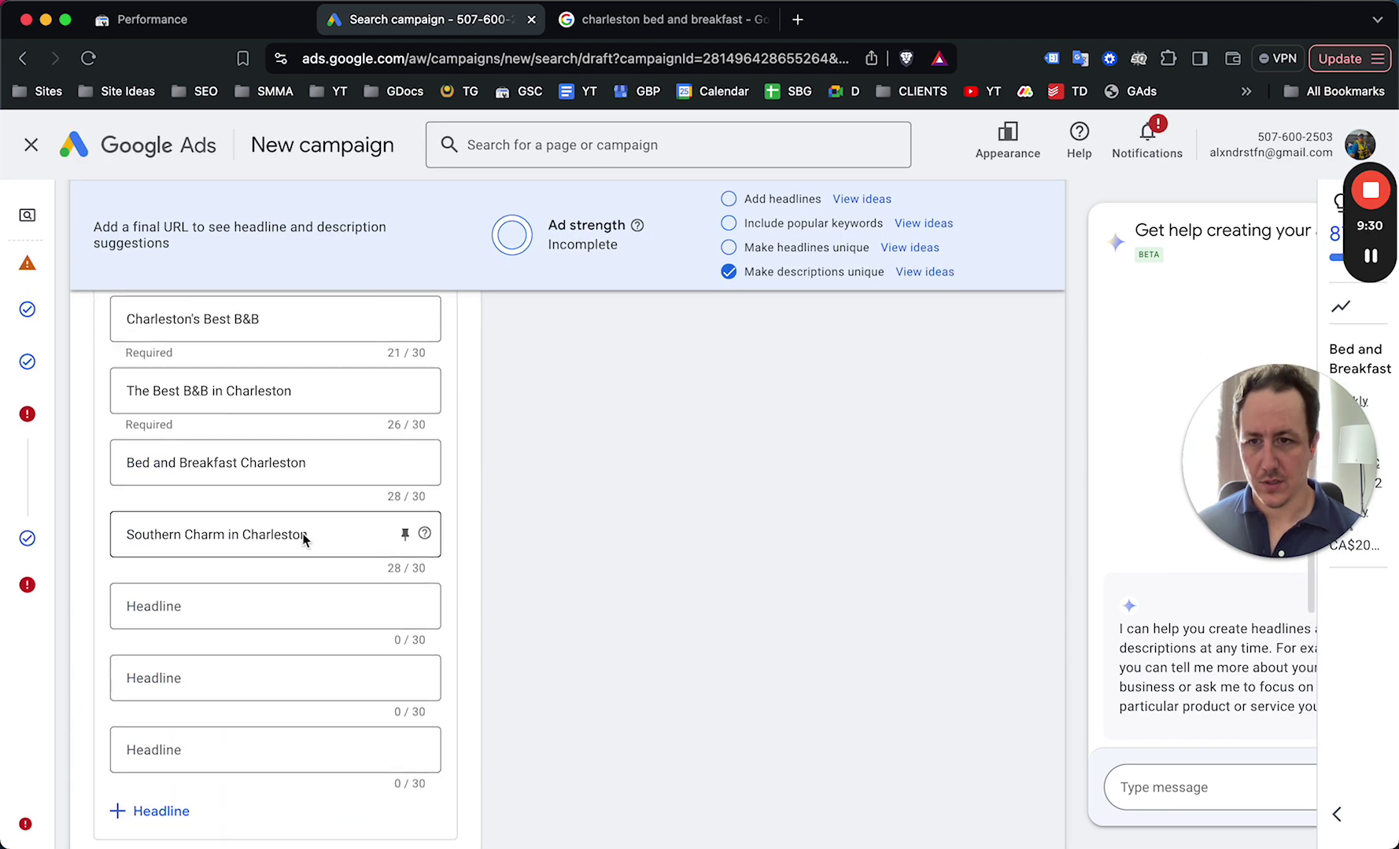
scroll(283, 472, up, 2)
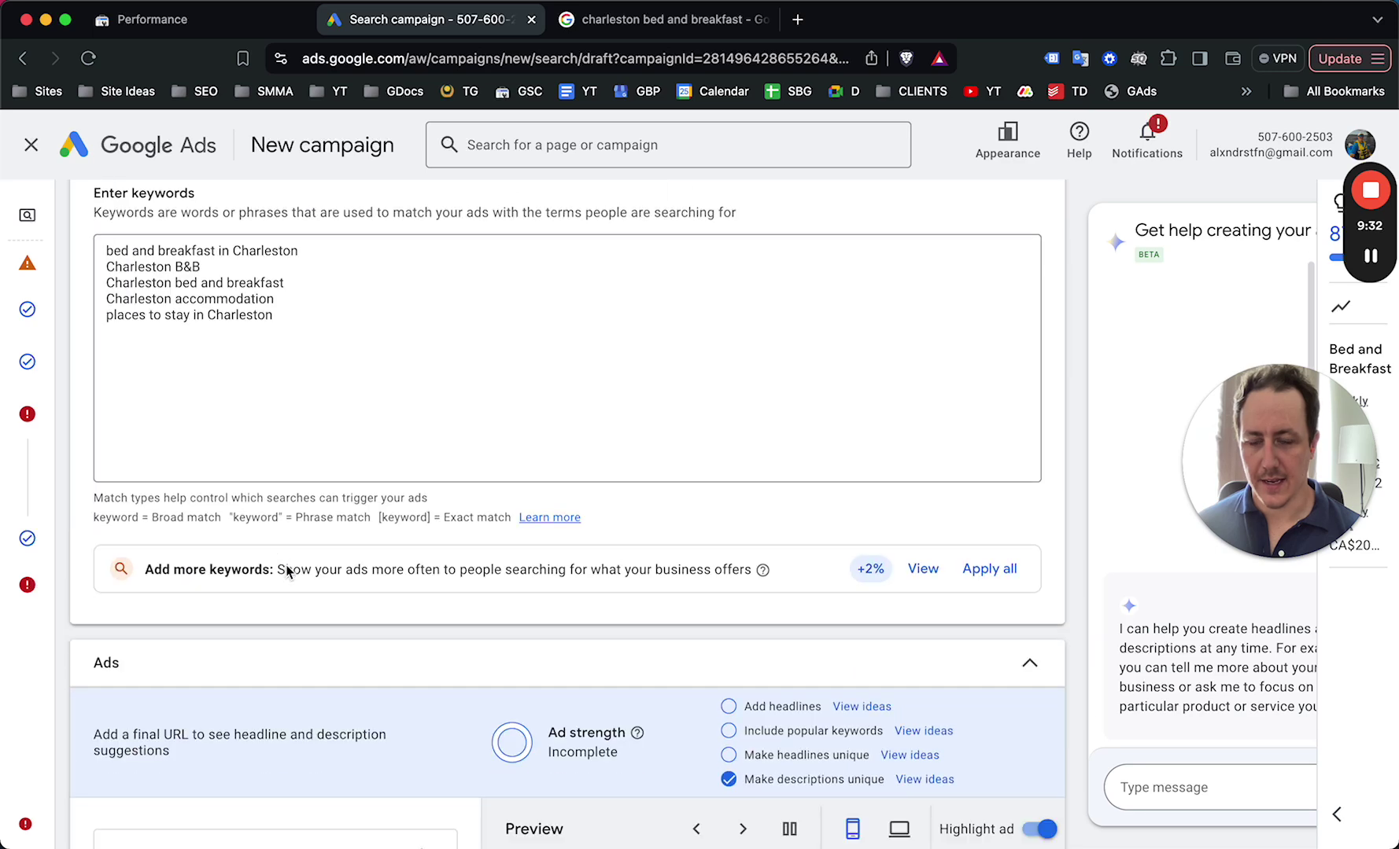
scroll(287, 556, down, 7)
click(250, 529)
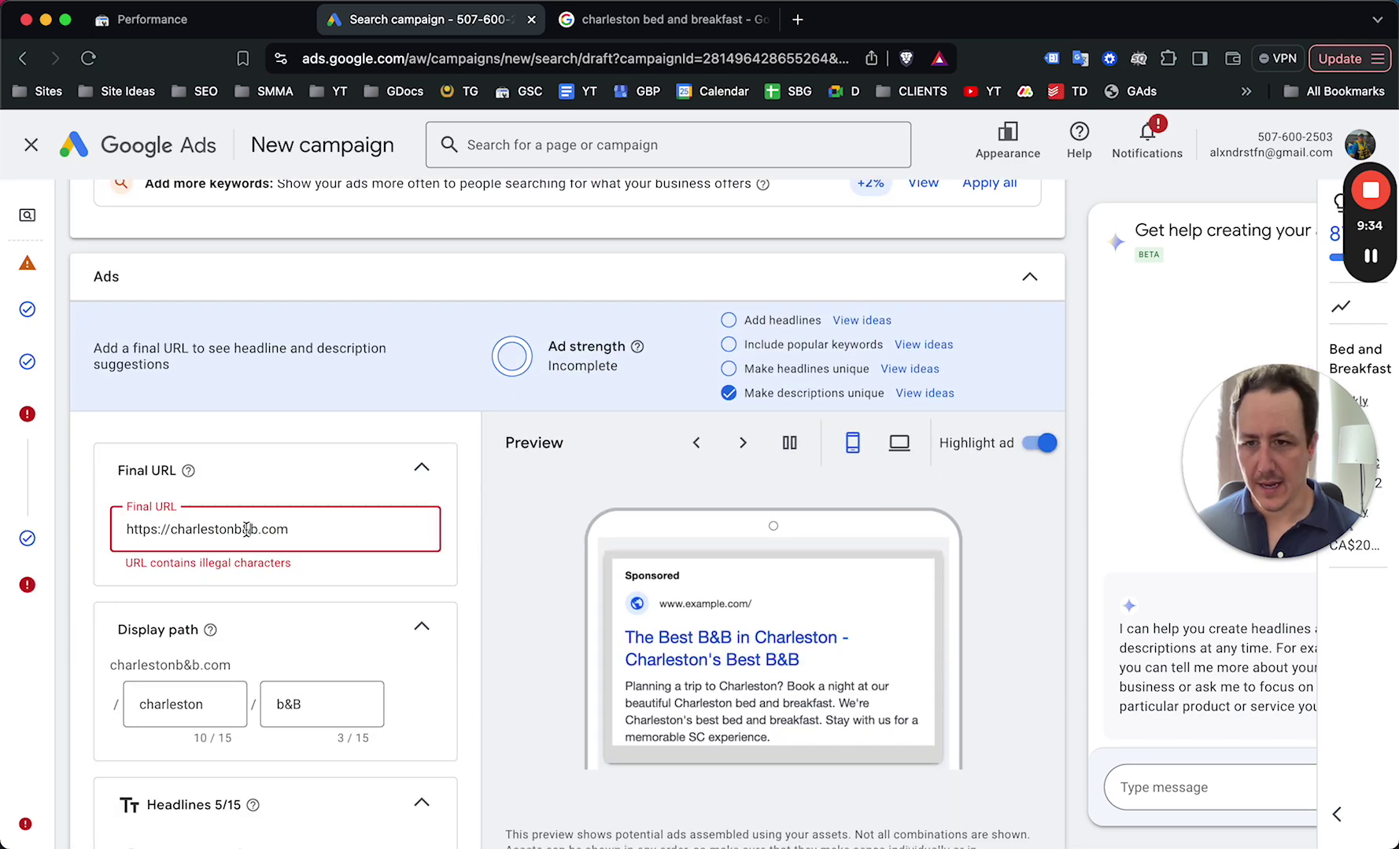
key(BackSpace)
text(an)
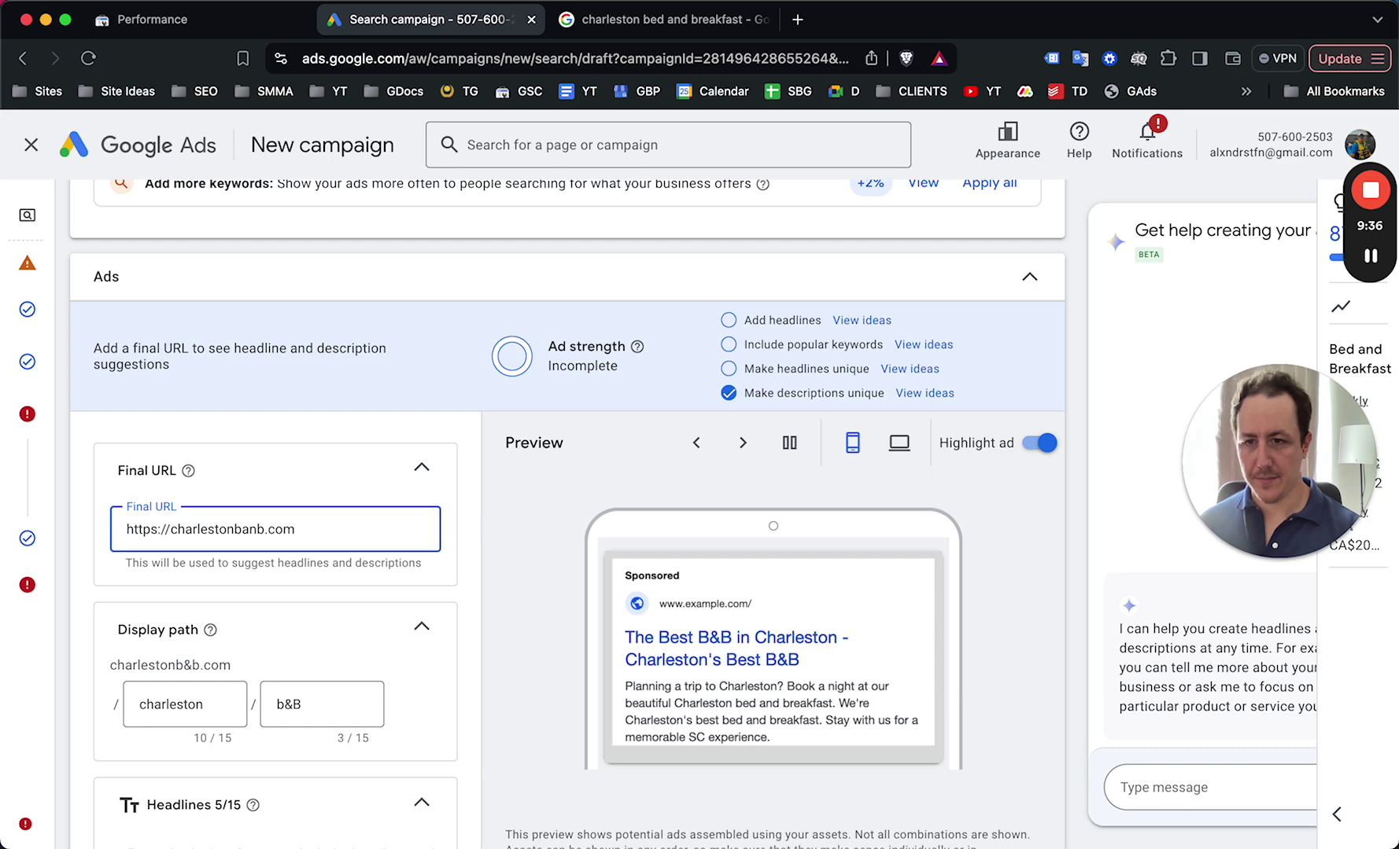
click(548, 630)
Leave the ad setup and continue through the budget page to the campaign review
scroll(548, 630, down, 10)
scroll(548, 631, down, 10)
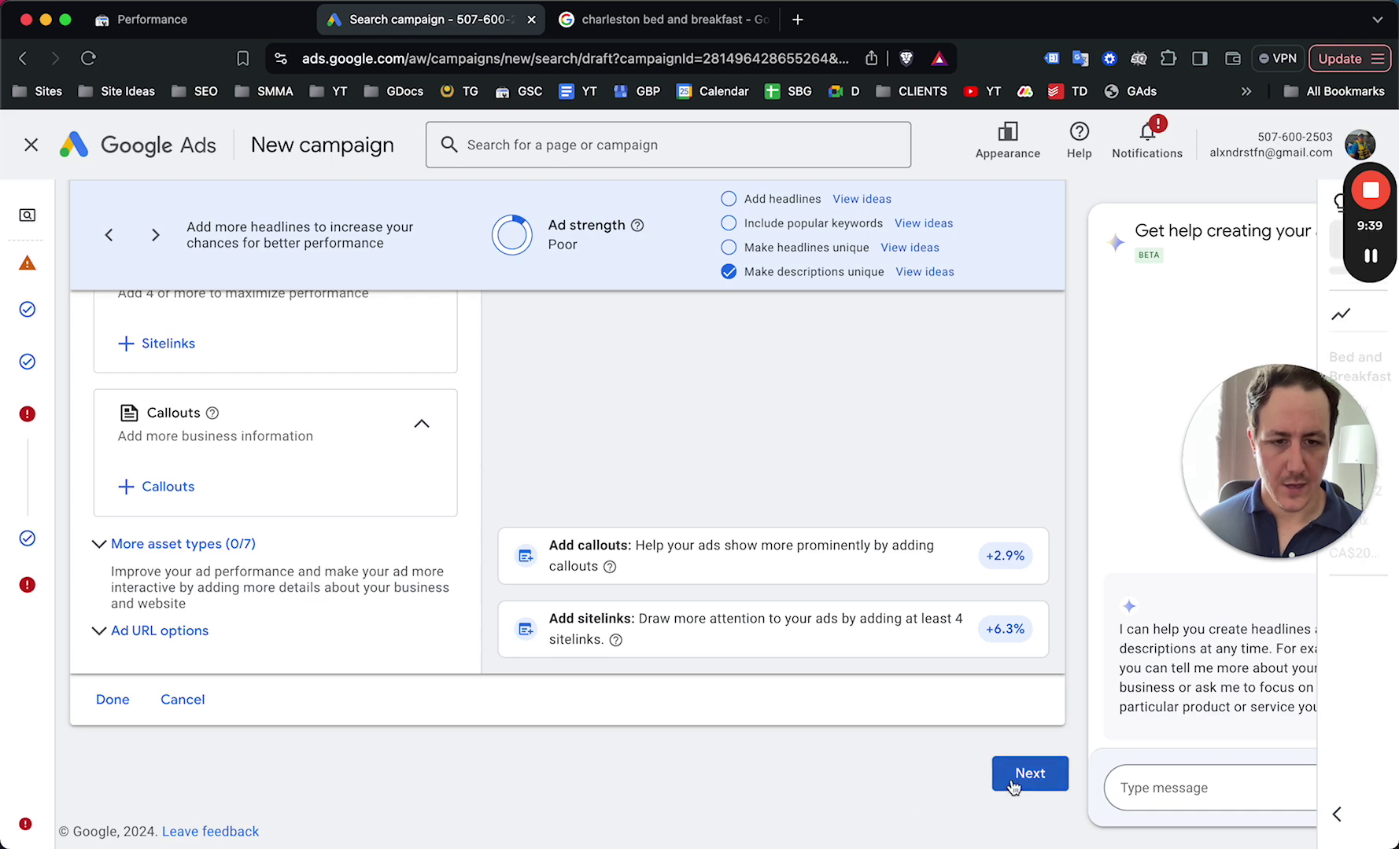
click(1013, 779)
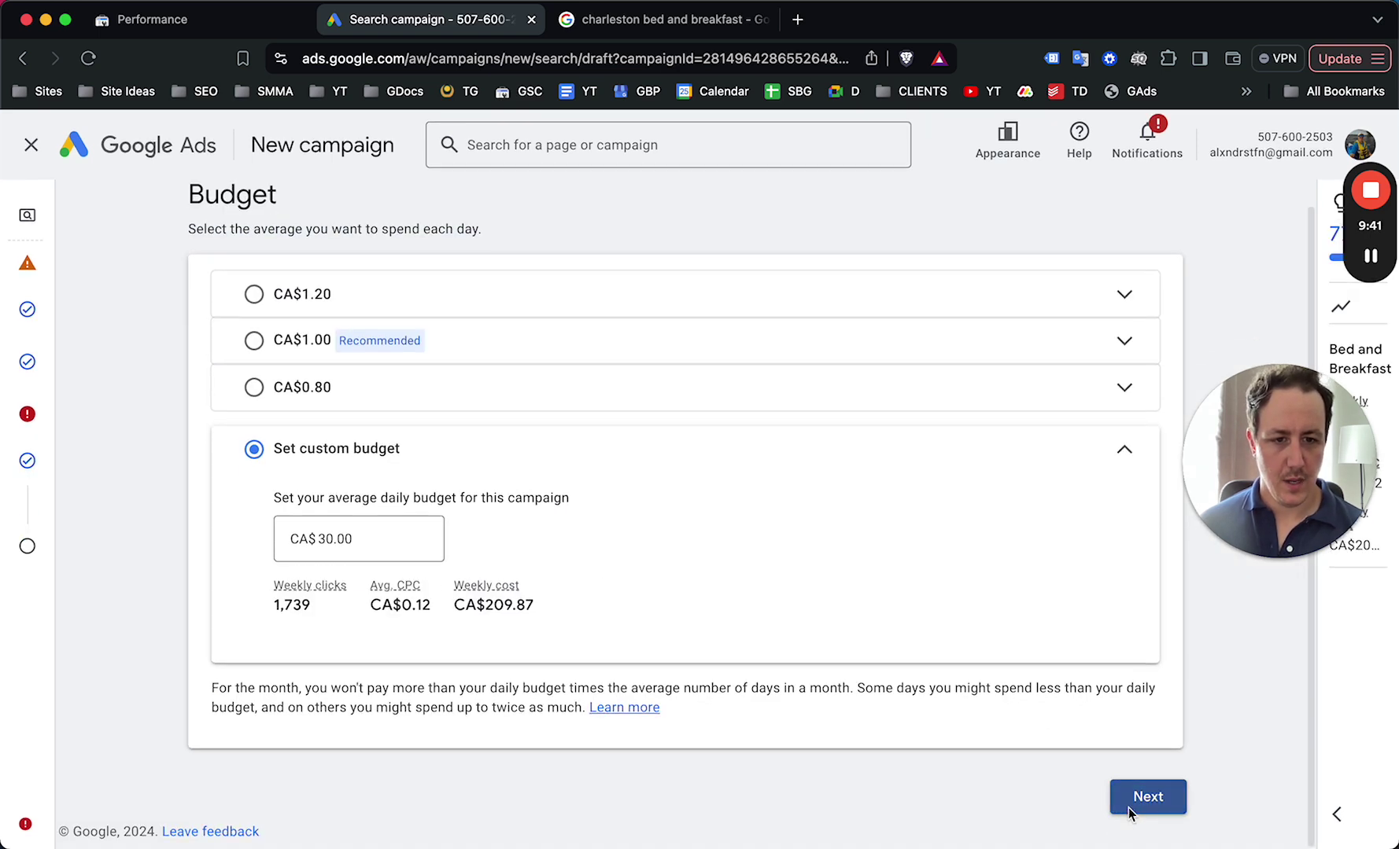
click(1126, 798)
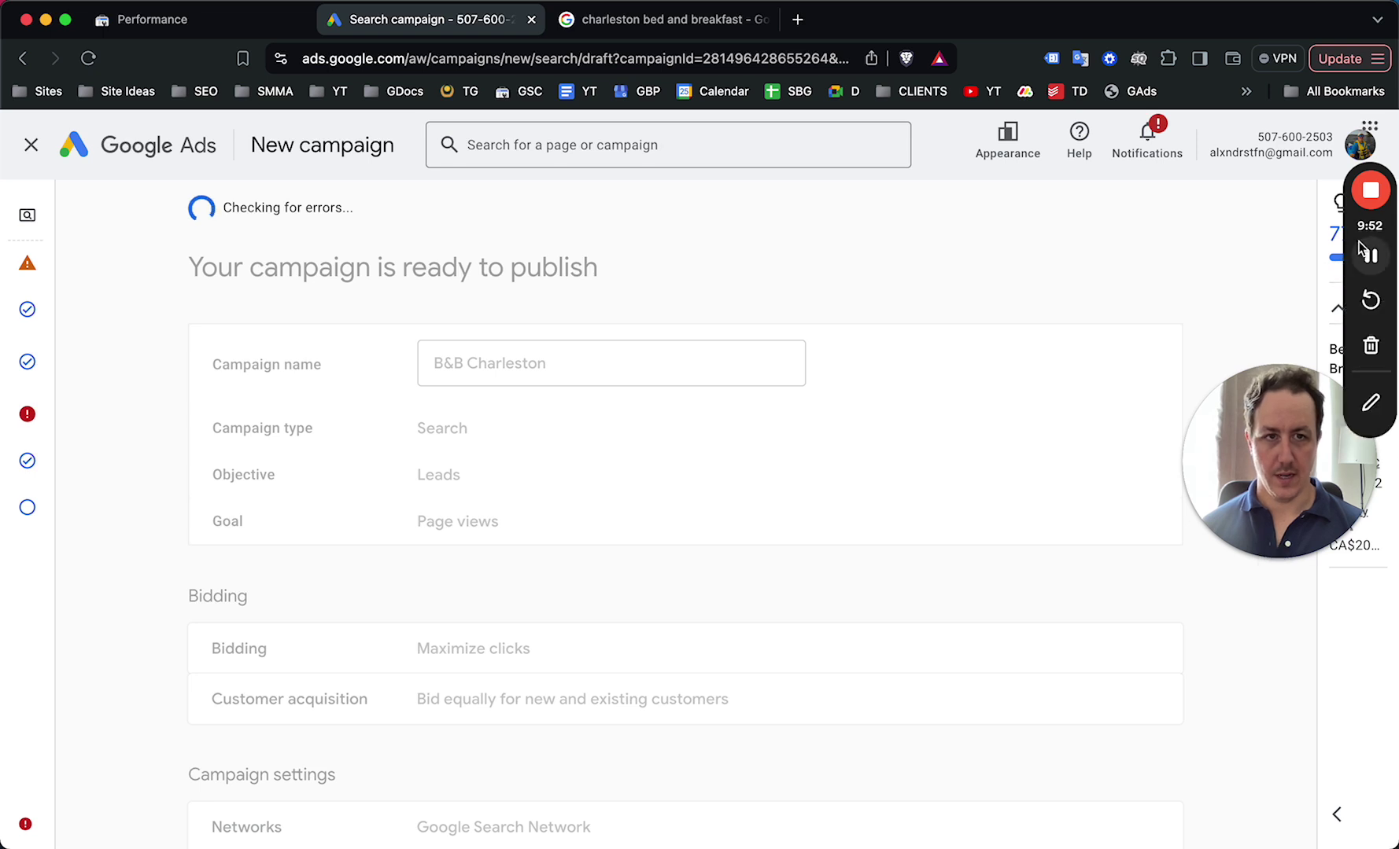
click(1369, 258)
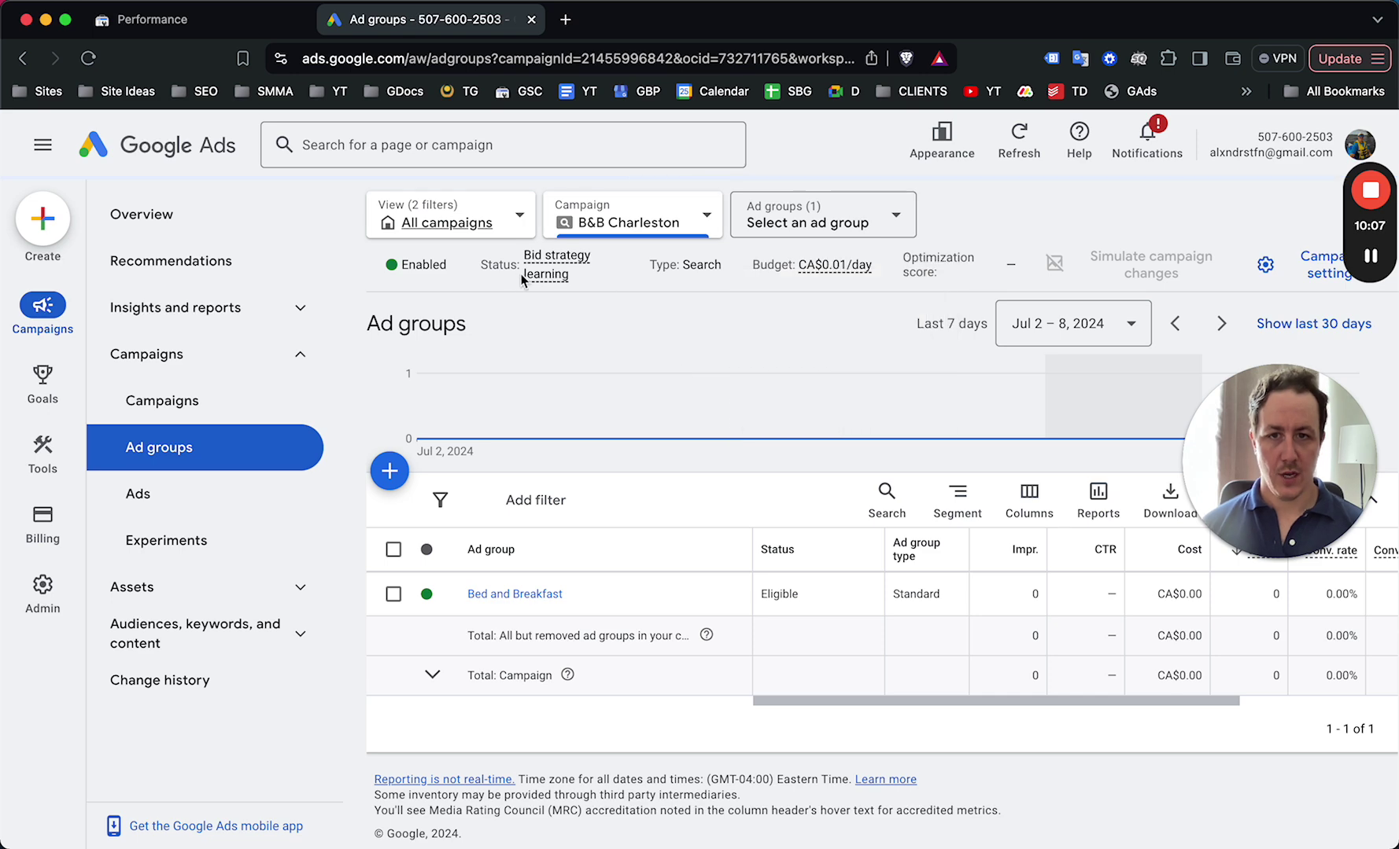
Open Keyword Planner from the planning tools and start discovering new keywords from products or services
mouse_move(549, 277)
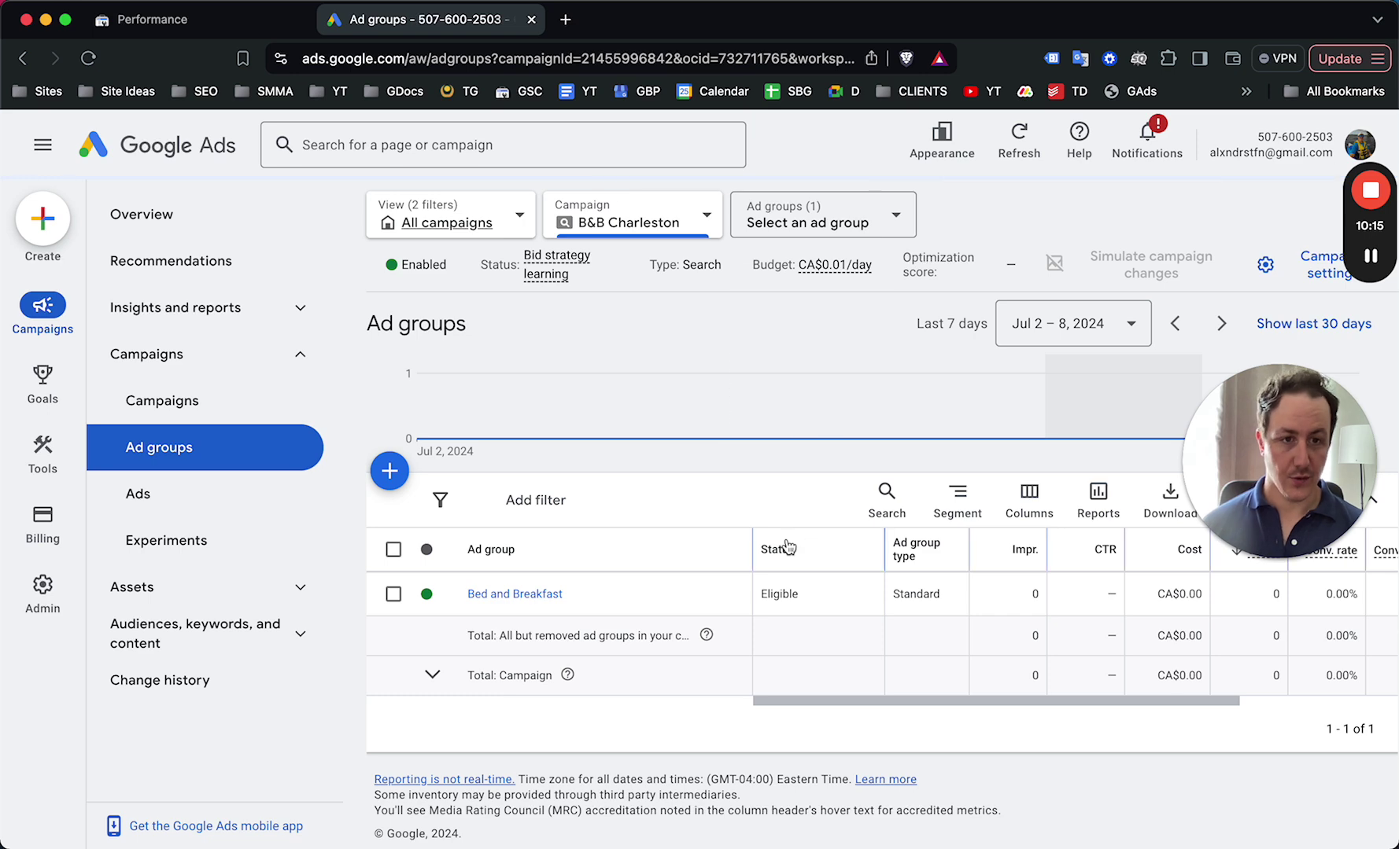
mouse_move(557, 282)
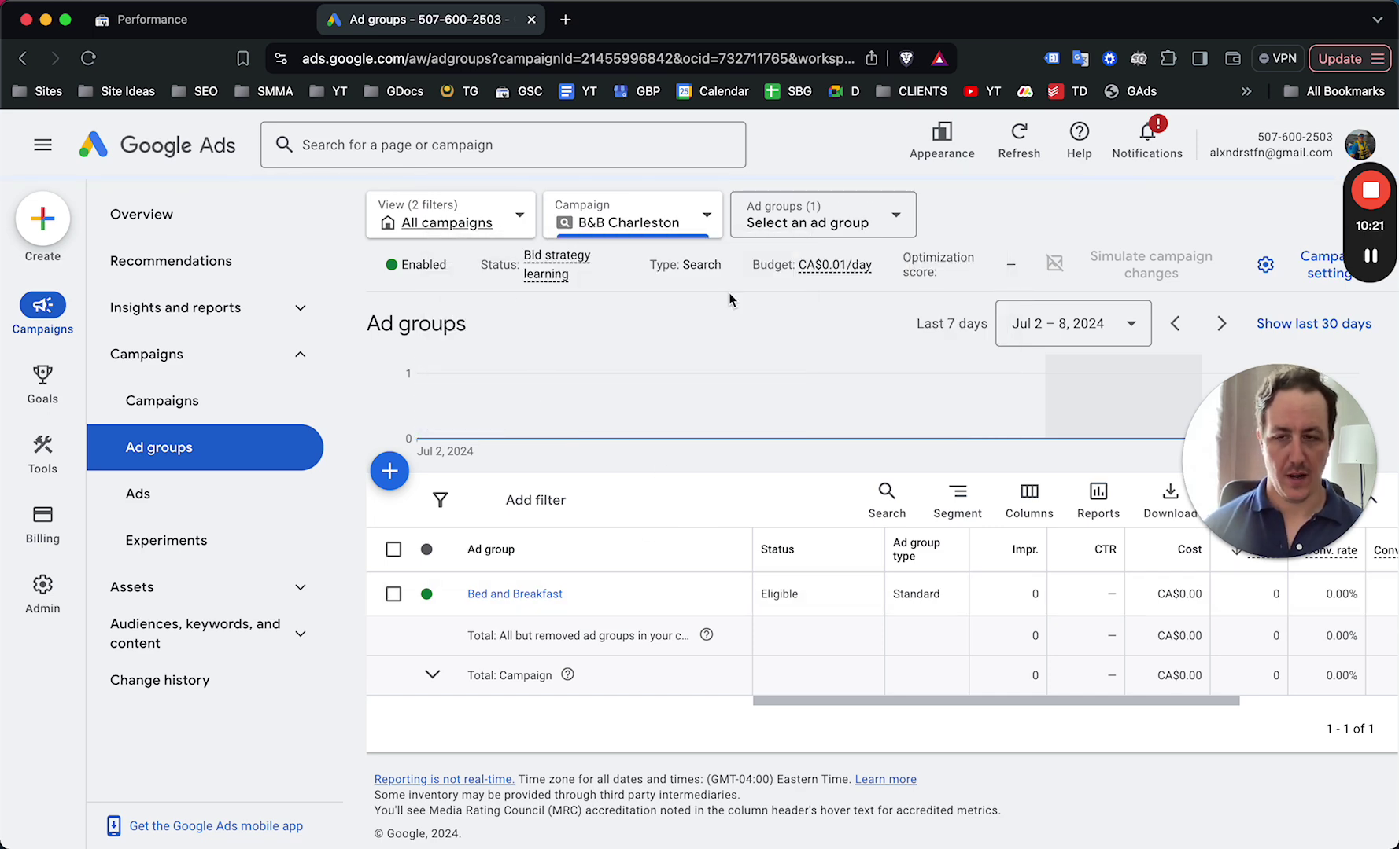
mouse_move(31, 460)
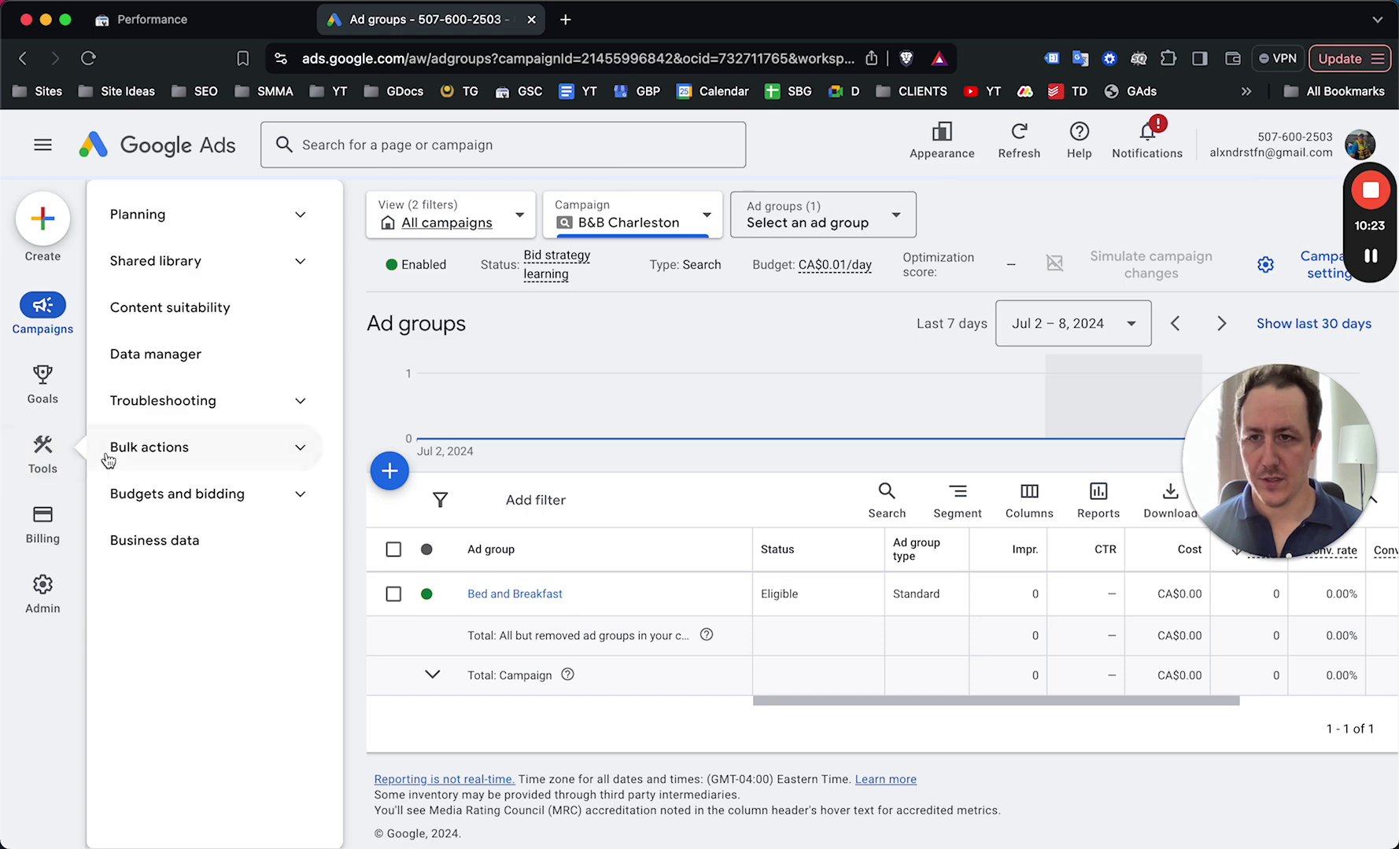
click(232, 219)
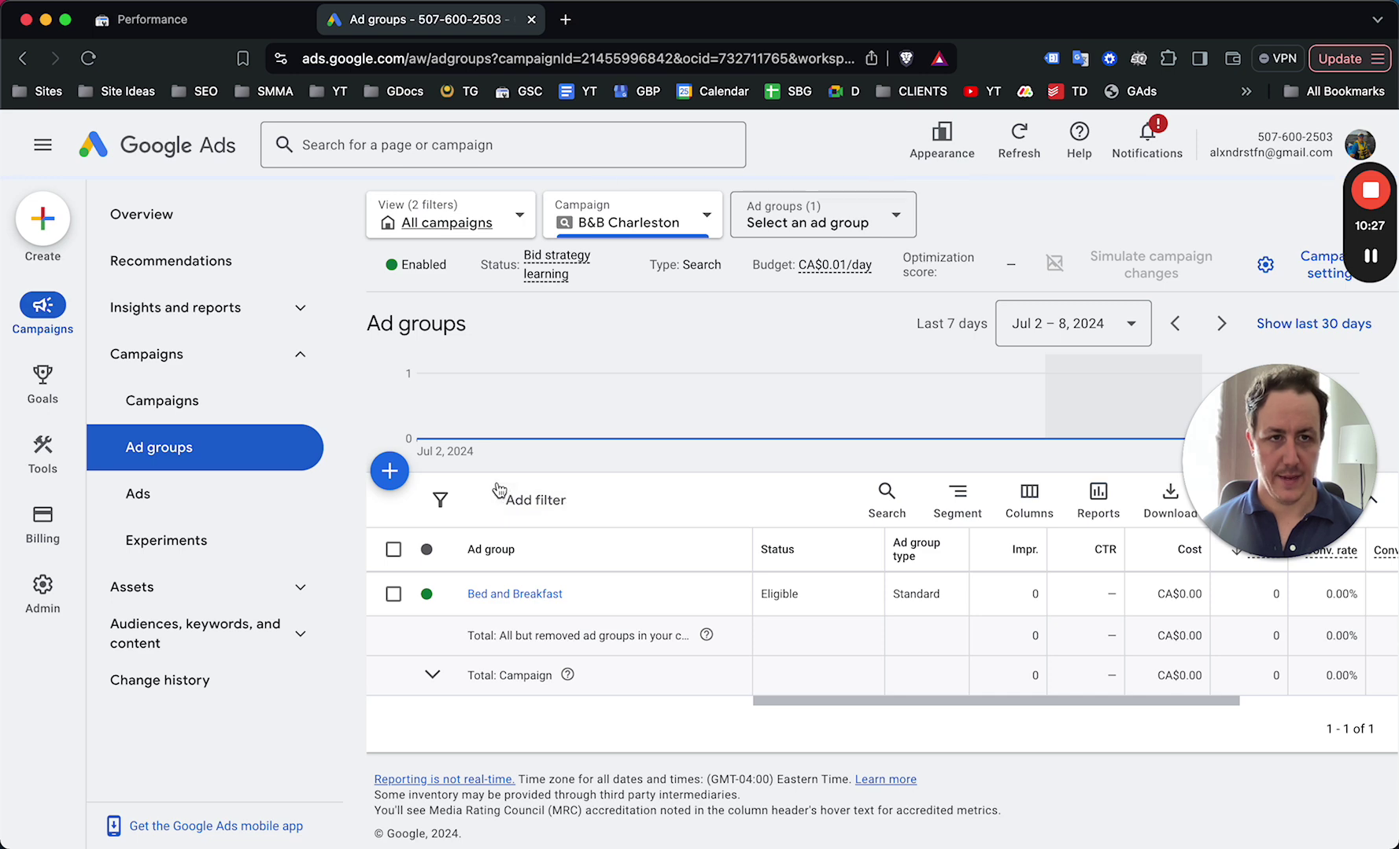
mouse_move(34, 464)
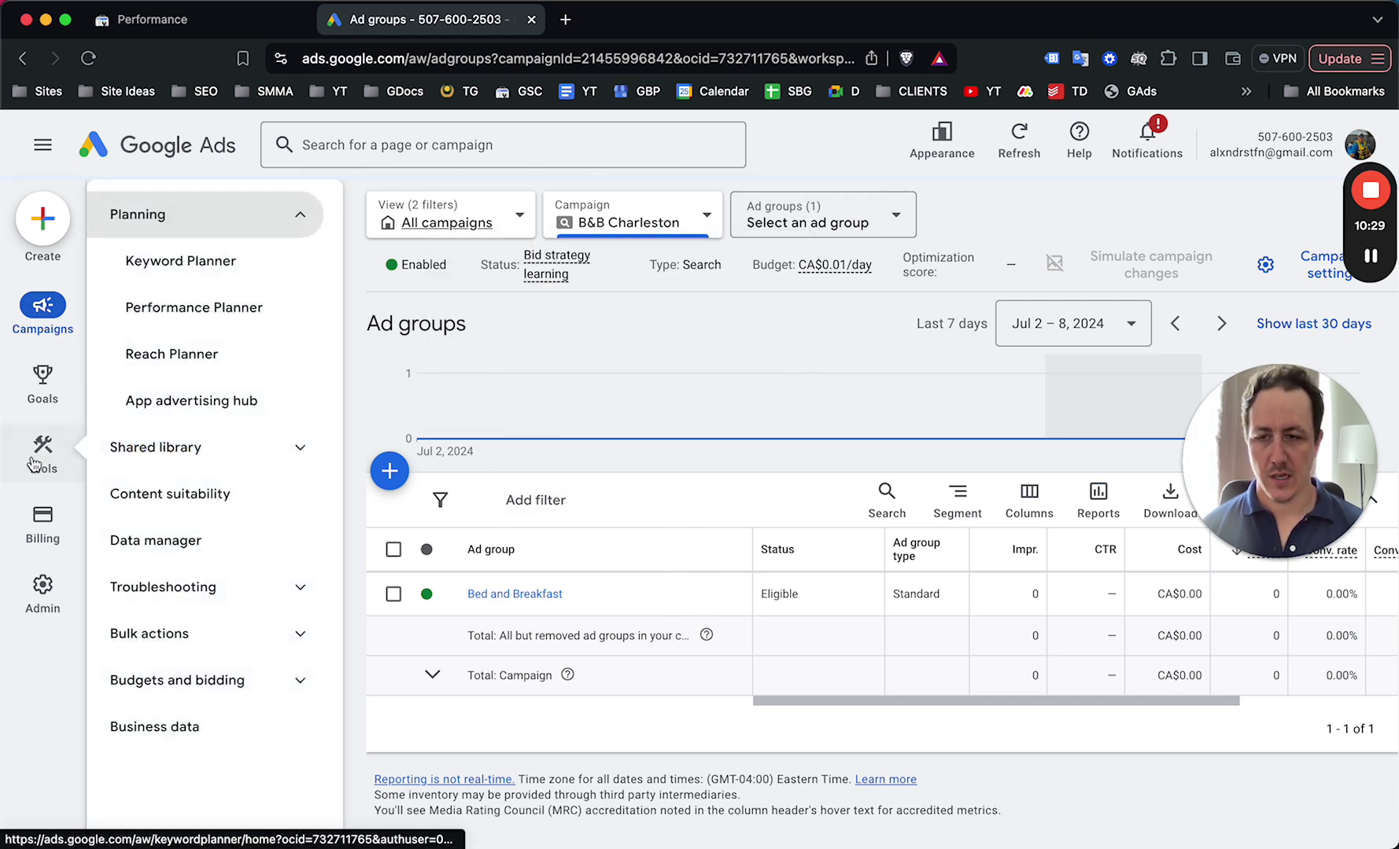
click(41, 444)
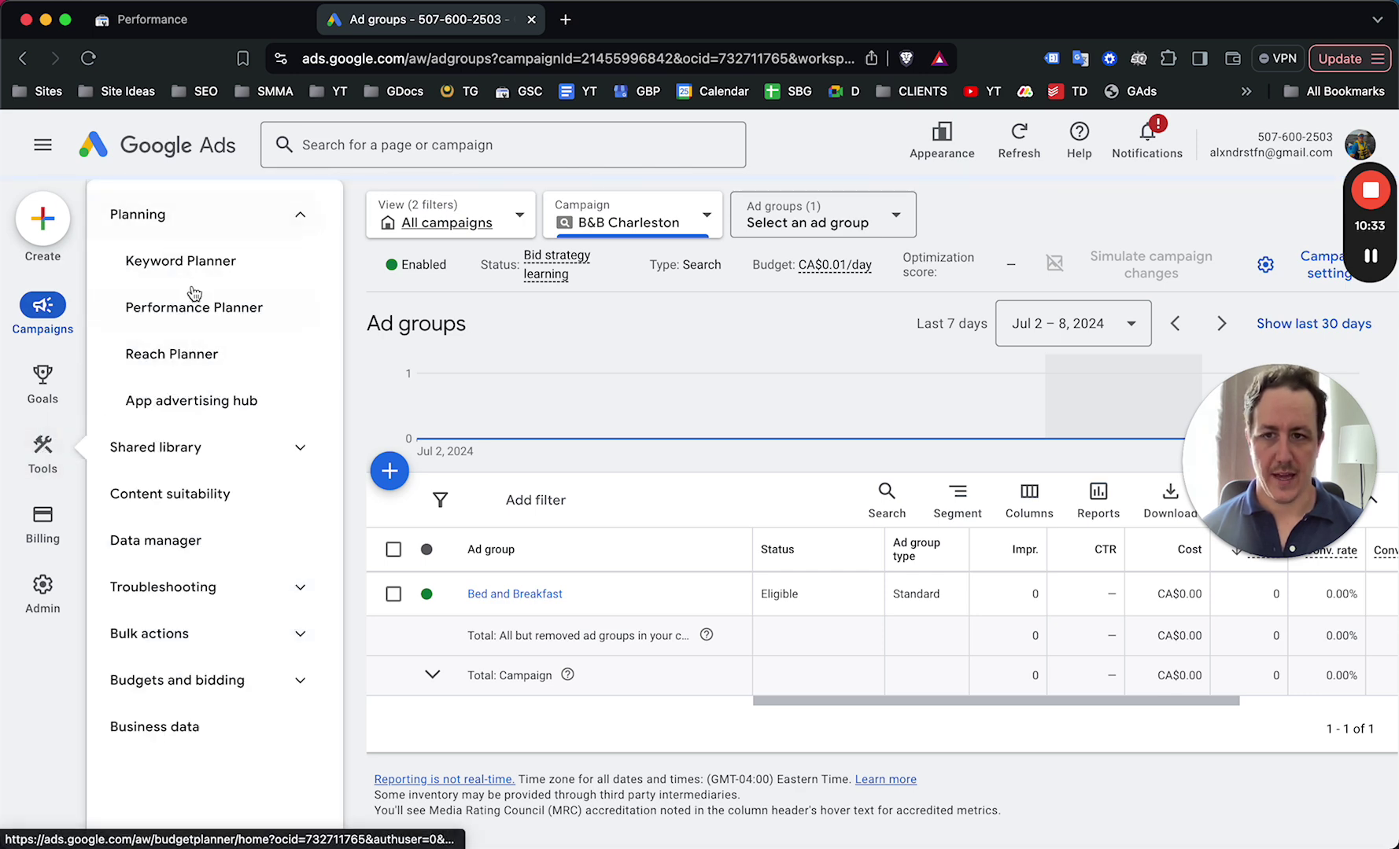
click(189, 260)
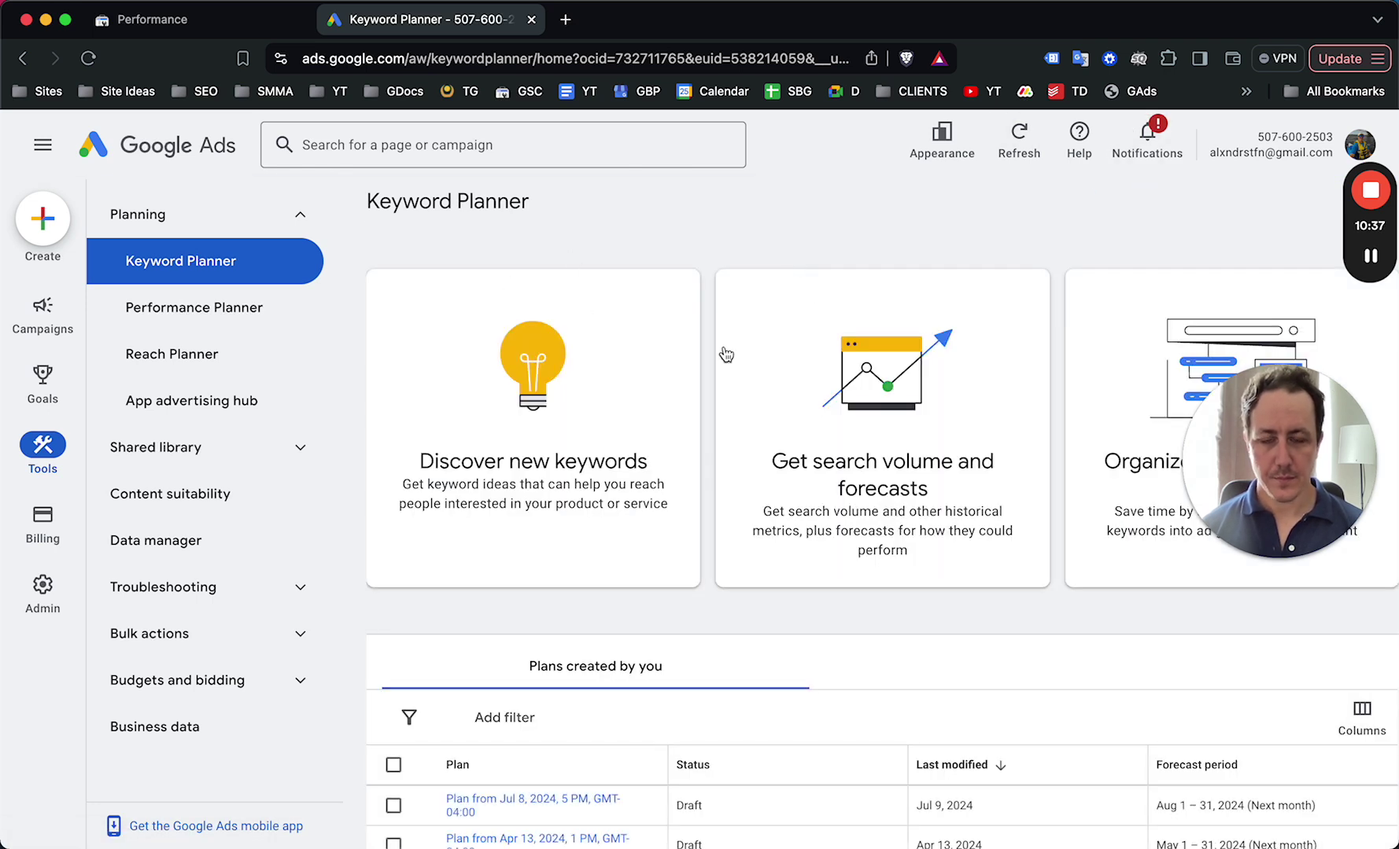
click(547, 429)
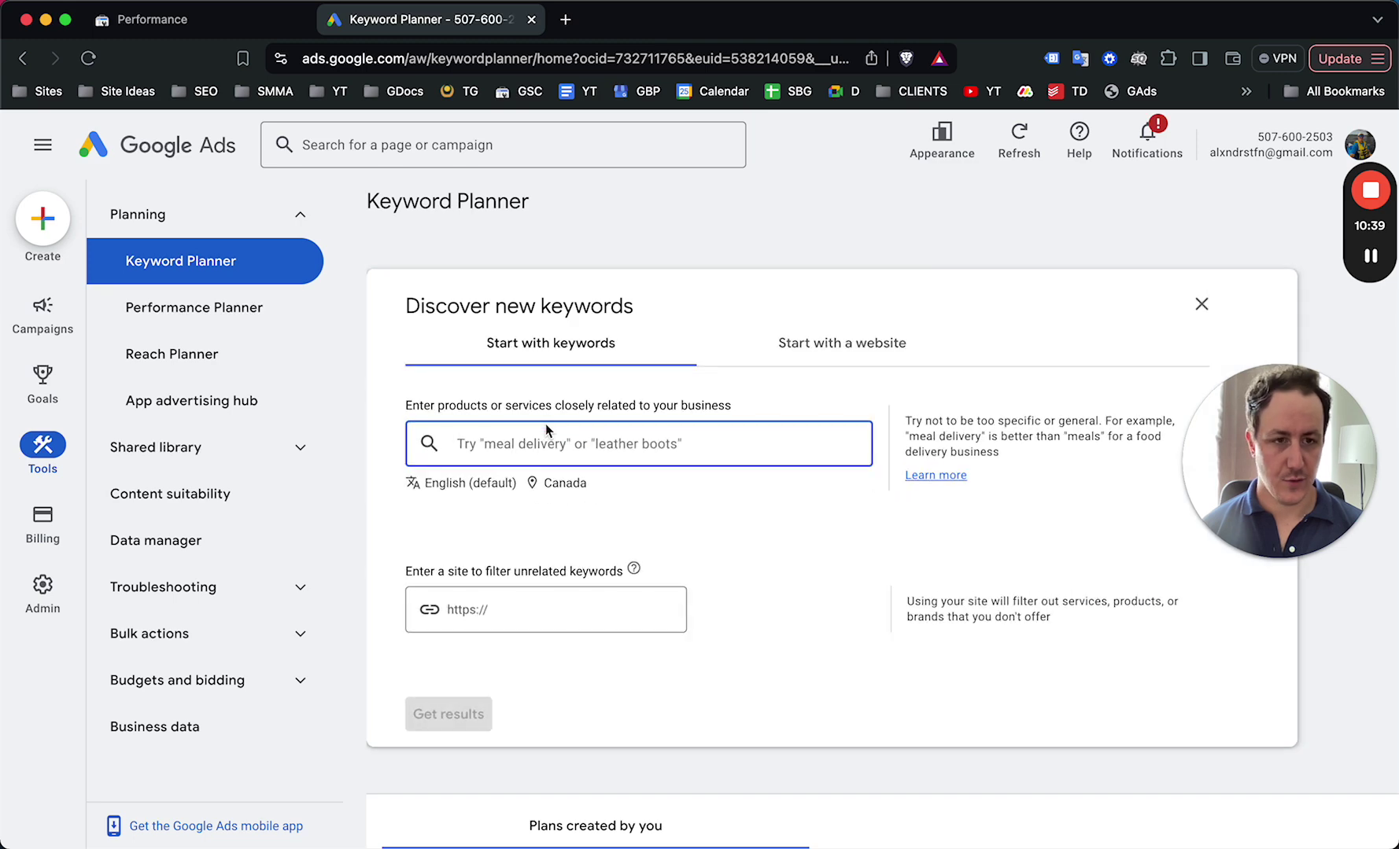
Remove Canada from the keyword search's locations, include United States, and save the location setting
click(543, 483)
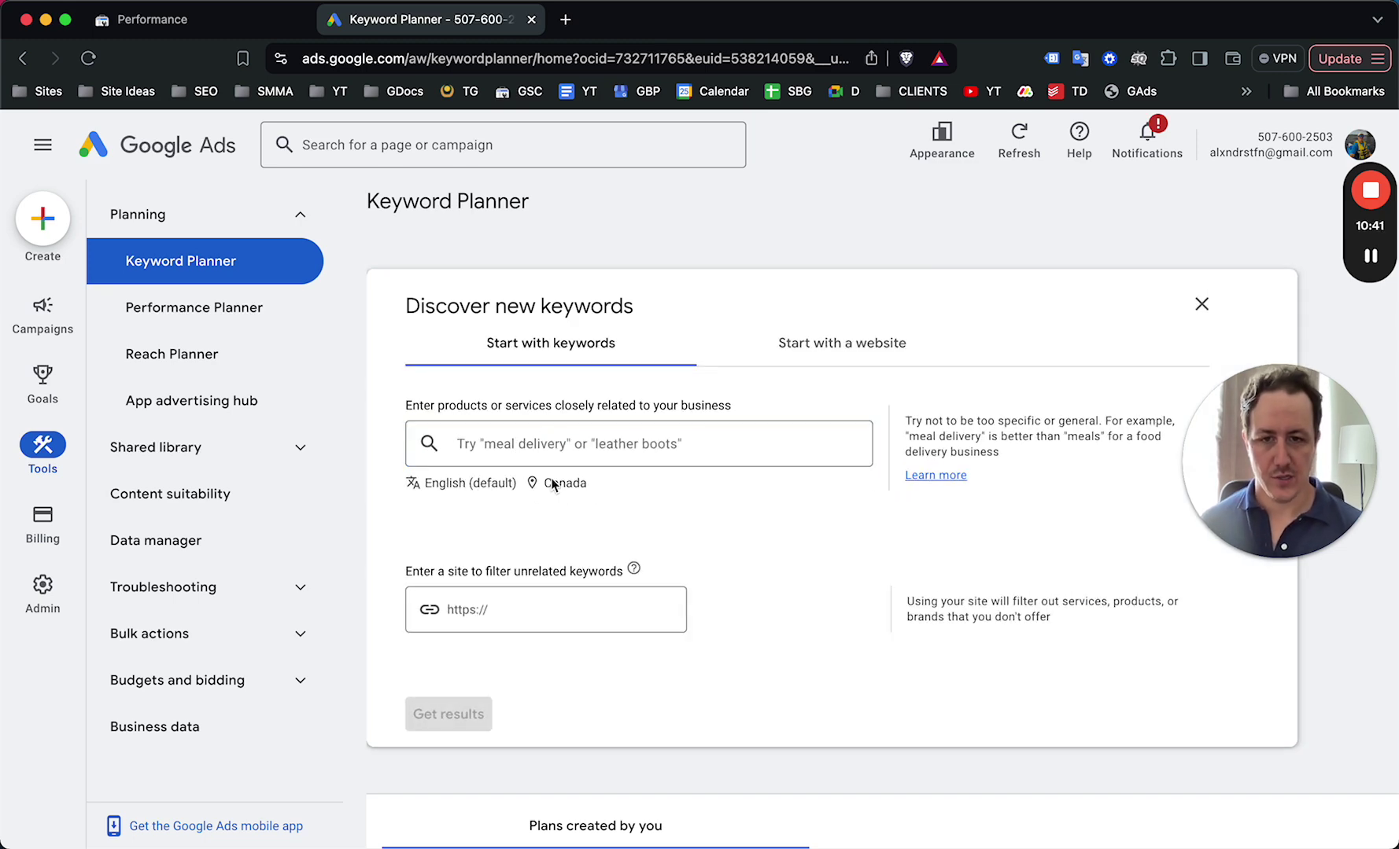
click(634, 413)
click(444, 320)
text(united sta)
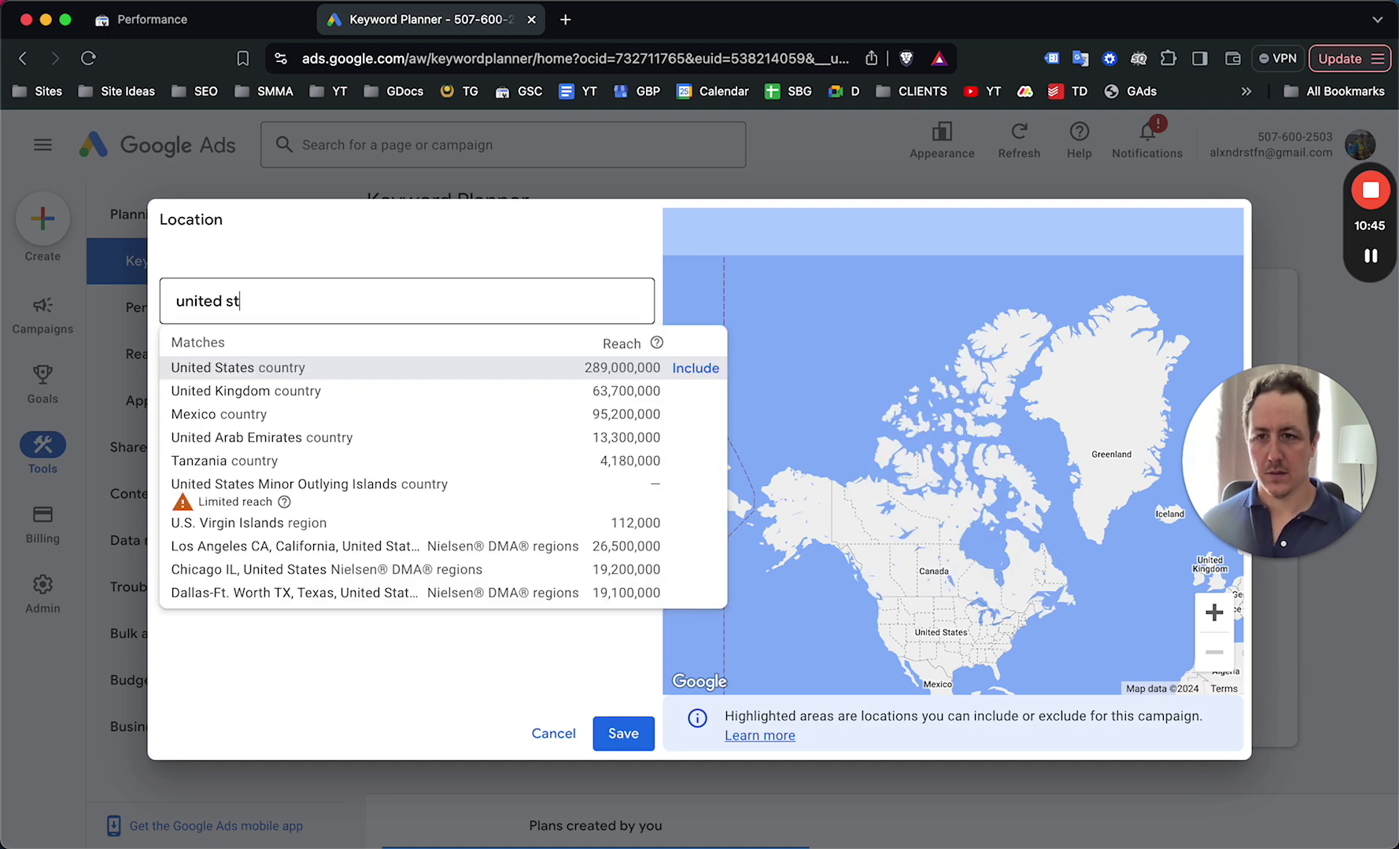
click(674, 376)
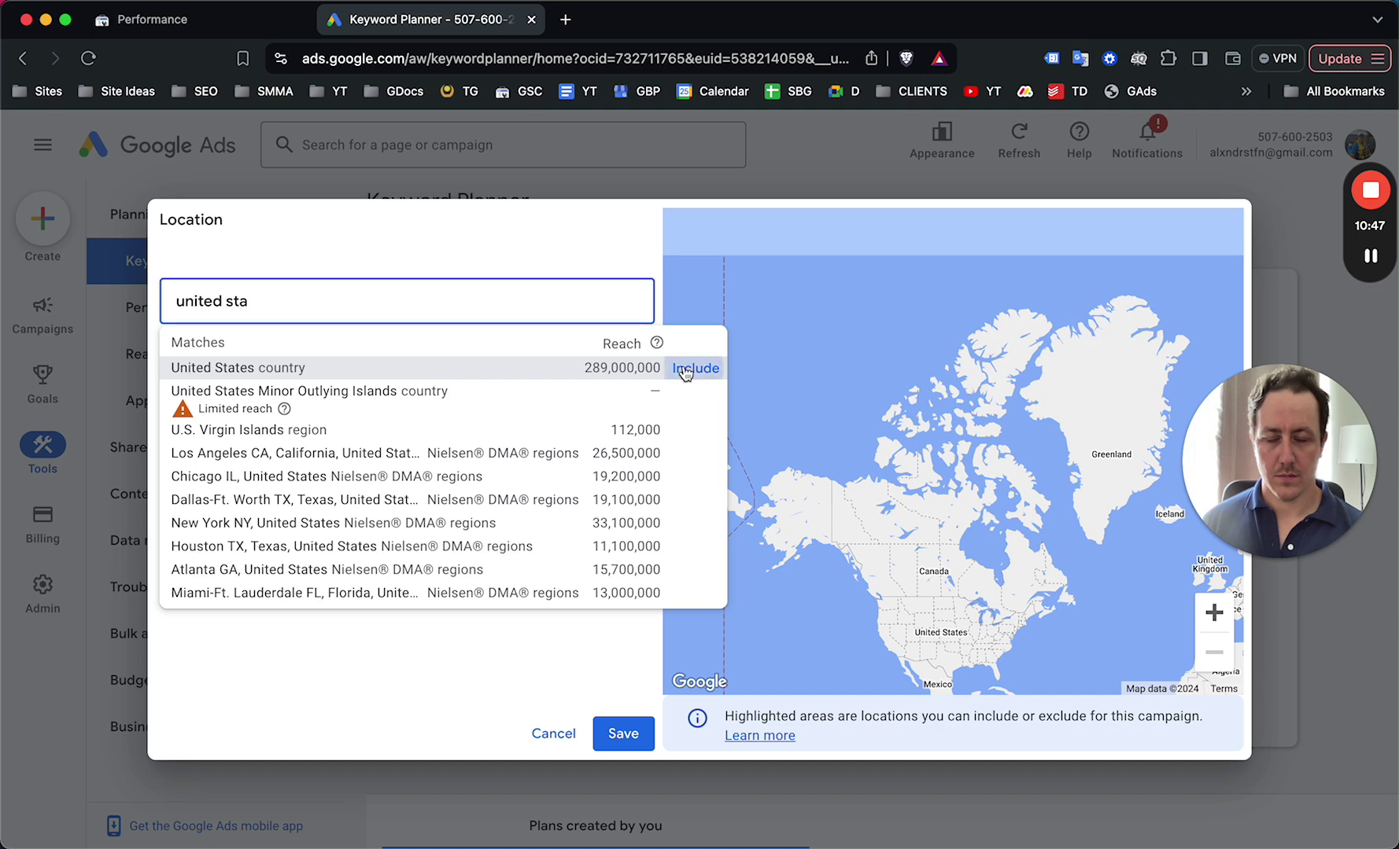
click(623, 735)
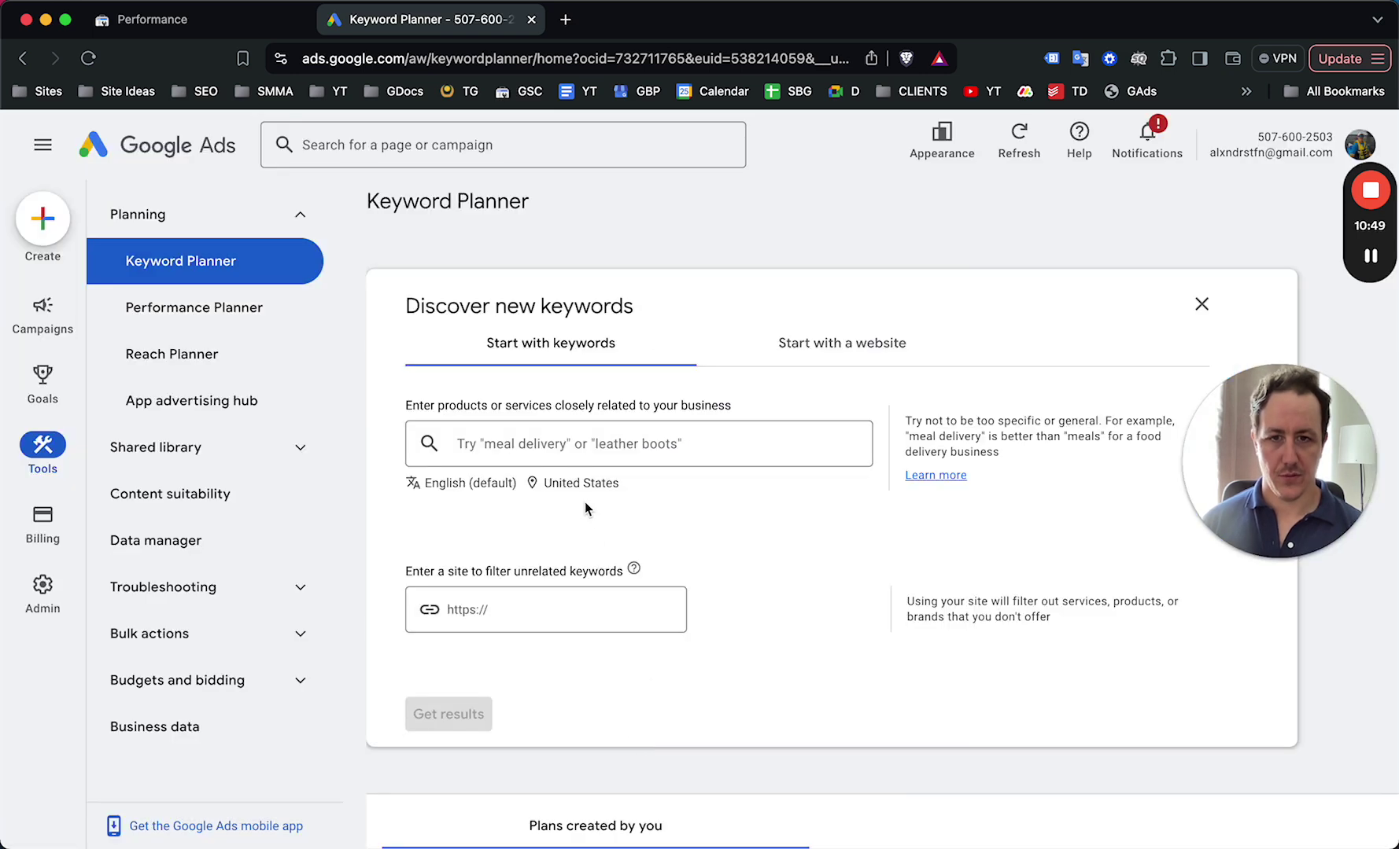
Enter "charleston bed and breakfast" as the starting keyword and get the keyword ideas for it
click(586, 450)
text(be)
key(super+a)
text(charlesto)
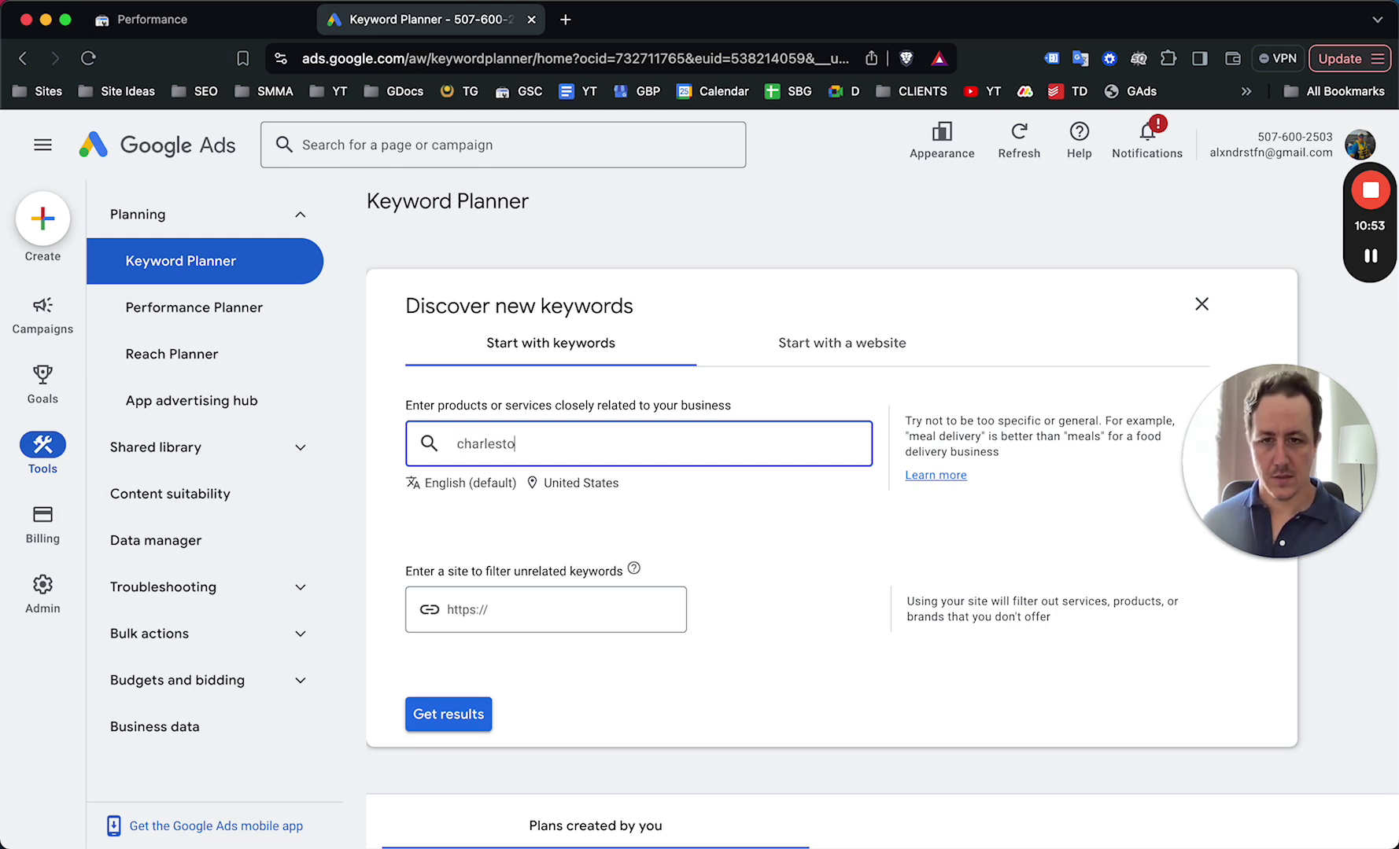
text(n bed and breakfast)
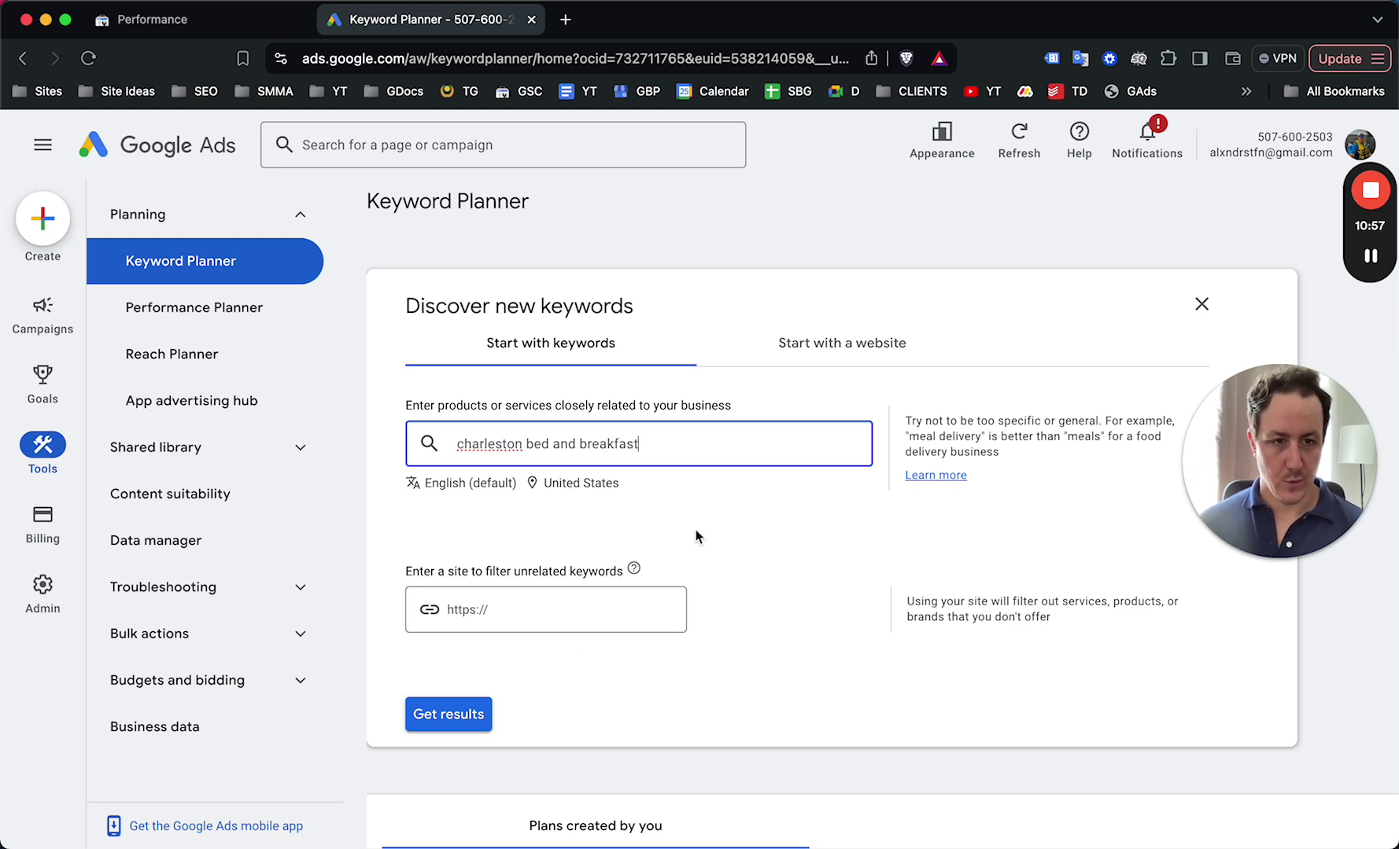
scroll(551, 571, down, 2)
click(463, 577)
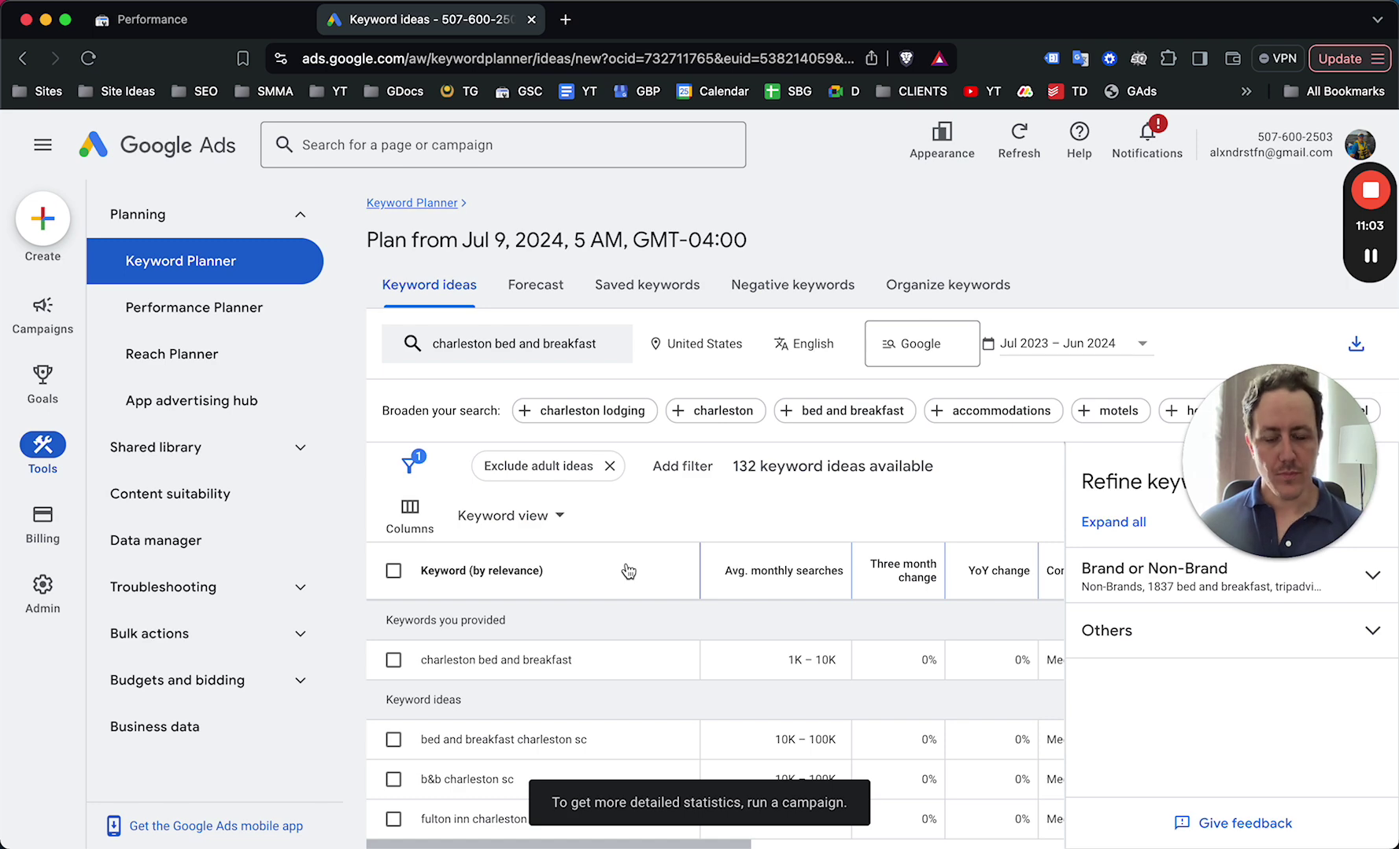
Close the keyword refinement options and examine the keyword ideas' average monthly searches, competition and top-of-page bids
scroll(954, 485, down, 5)
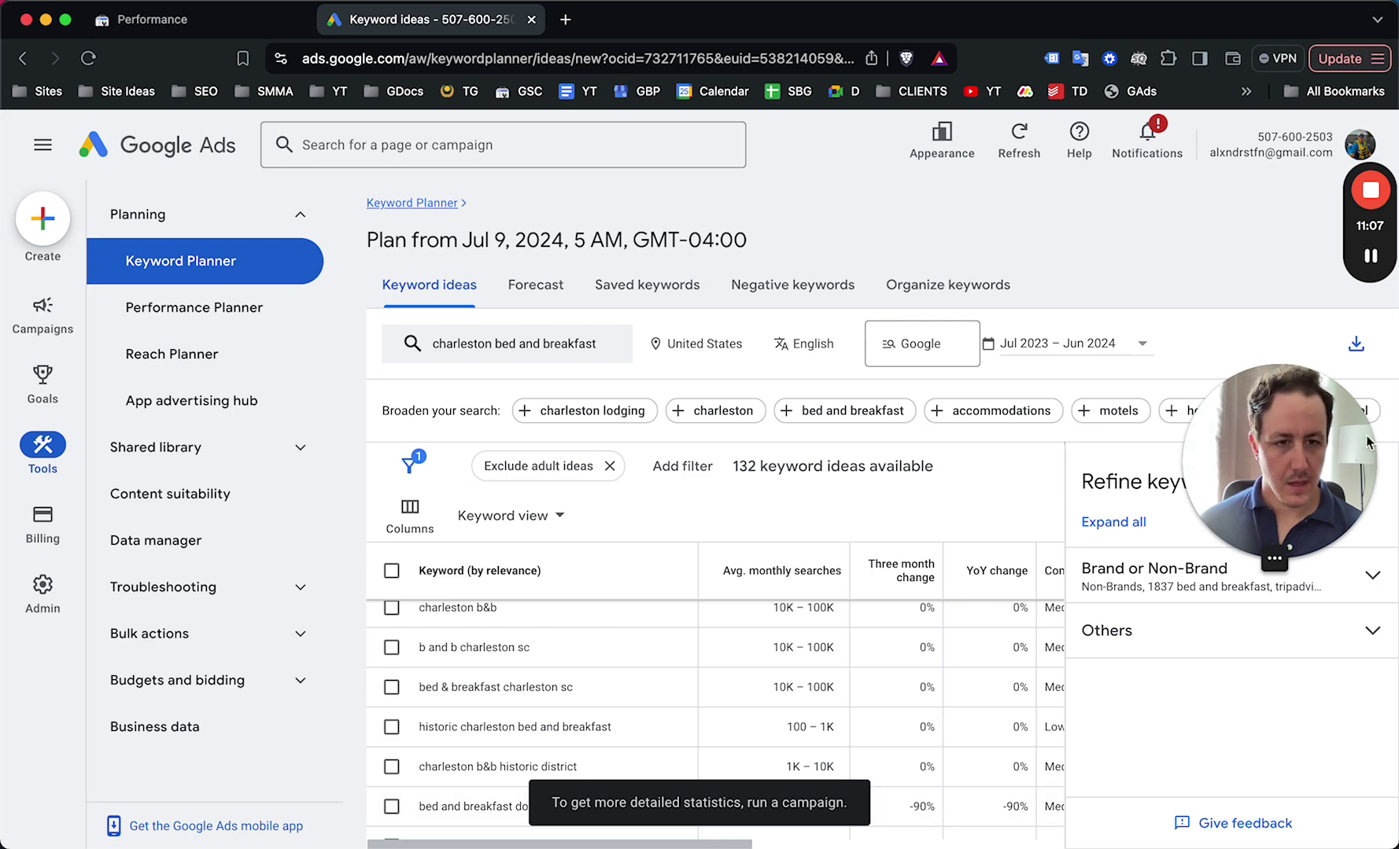
drag(1322, 440, 1306, 232)
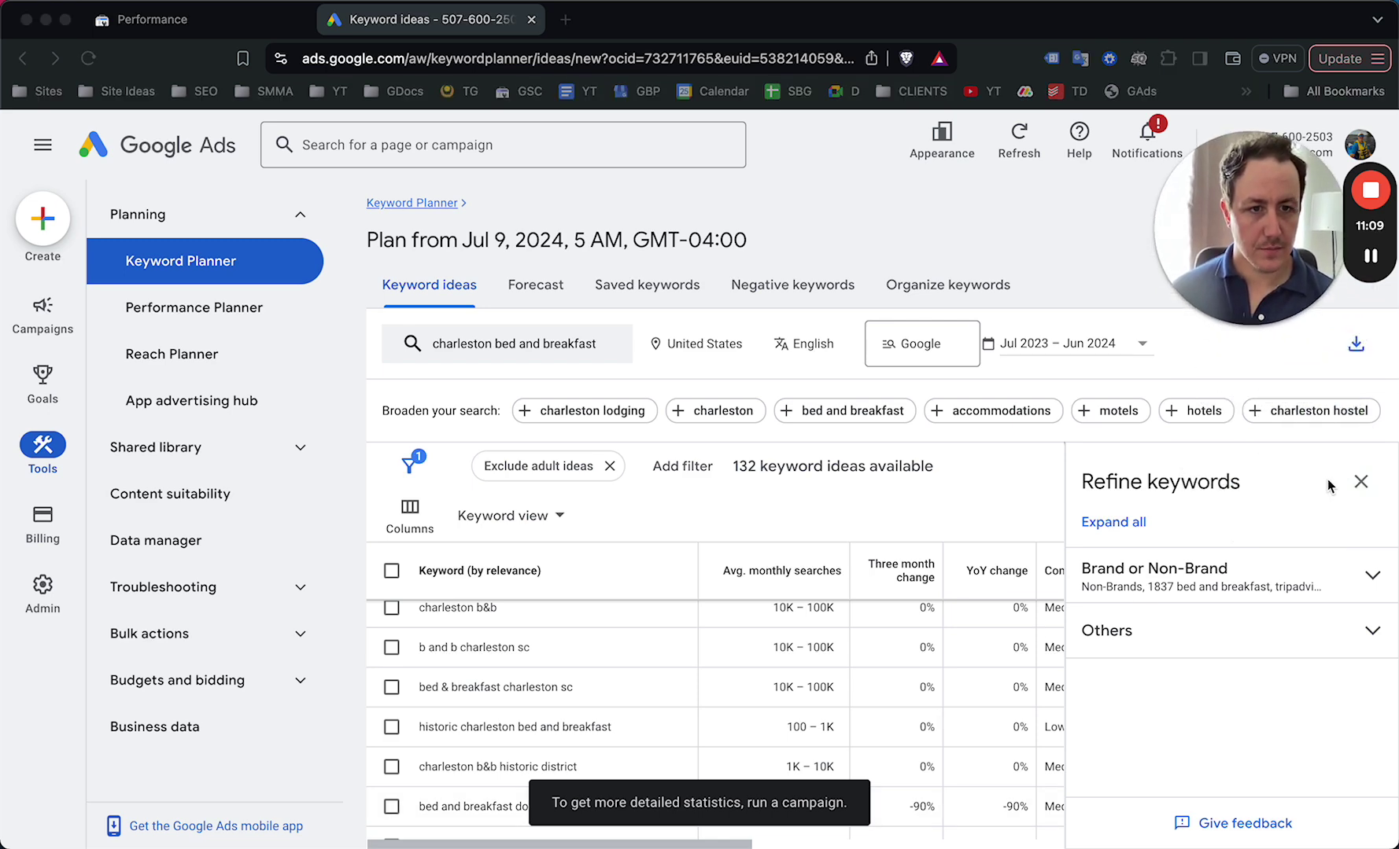
click(1358, 491)
click(1359, 489)
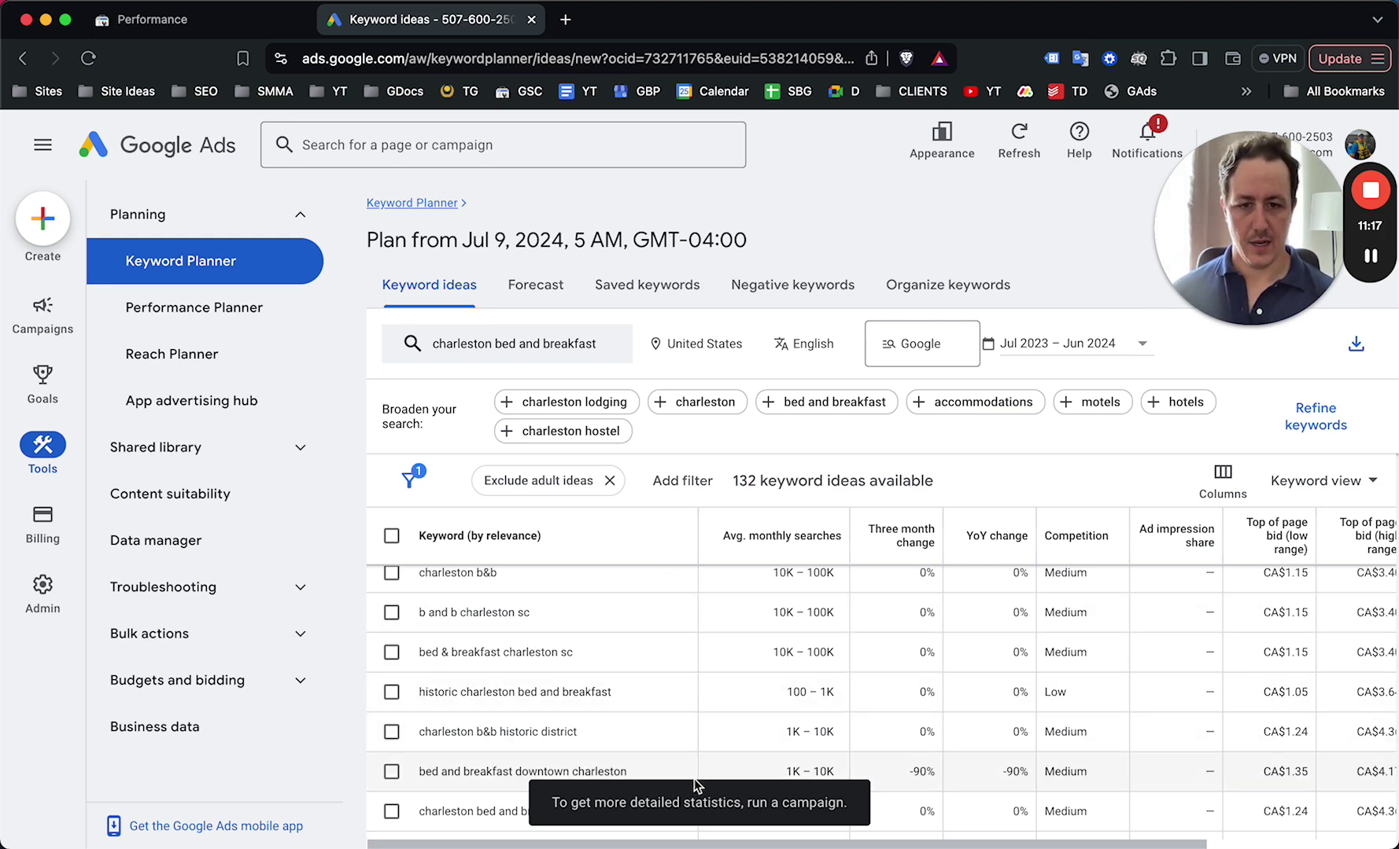
scroll(748, 693, down, 5)
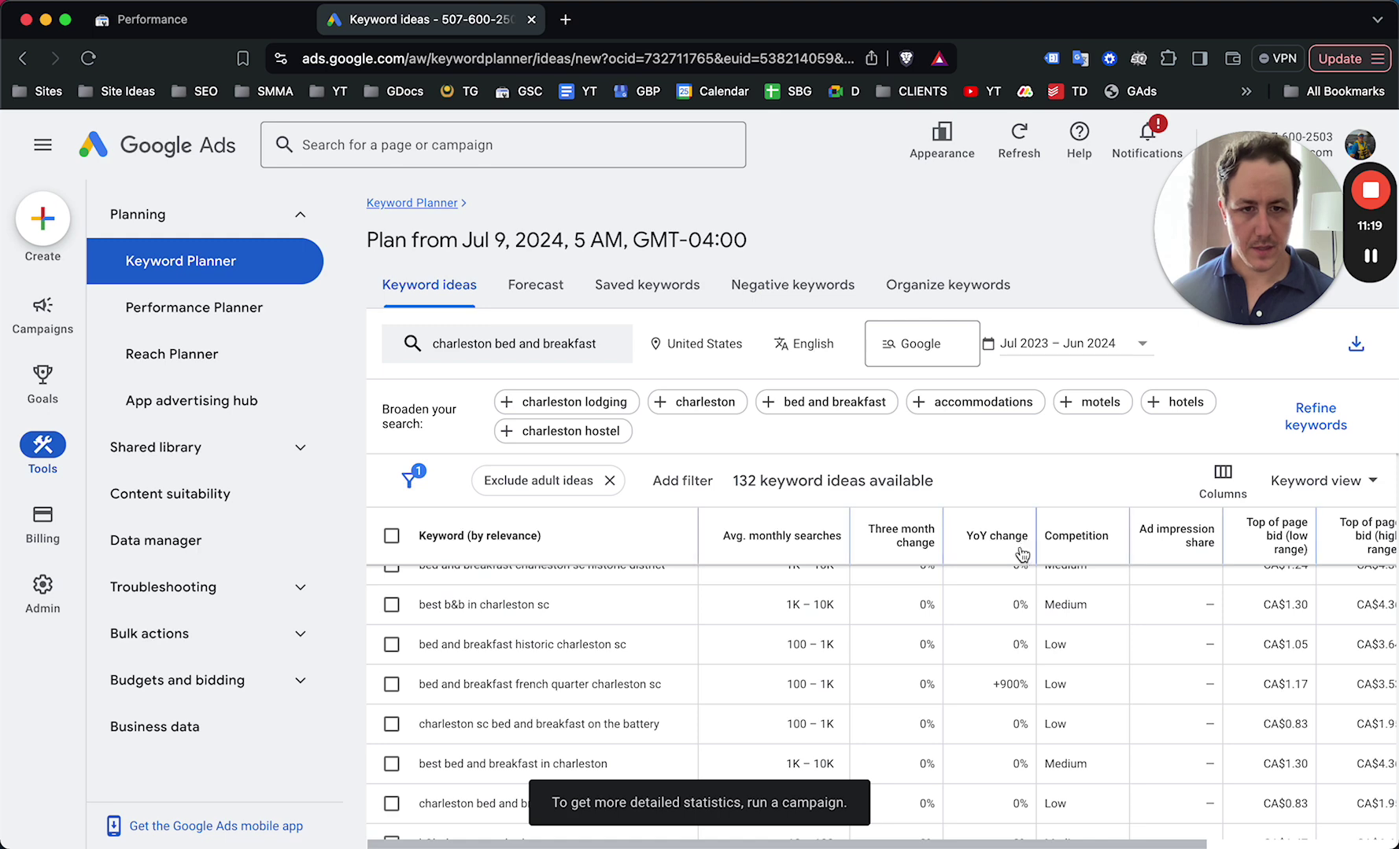
scroll(826, 677, down, 5)
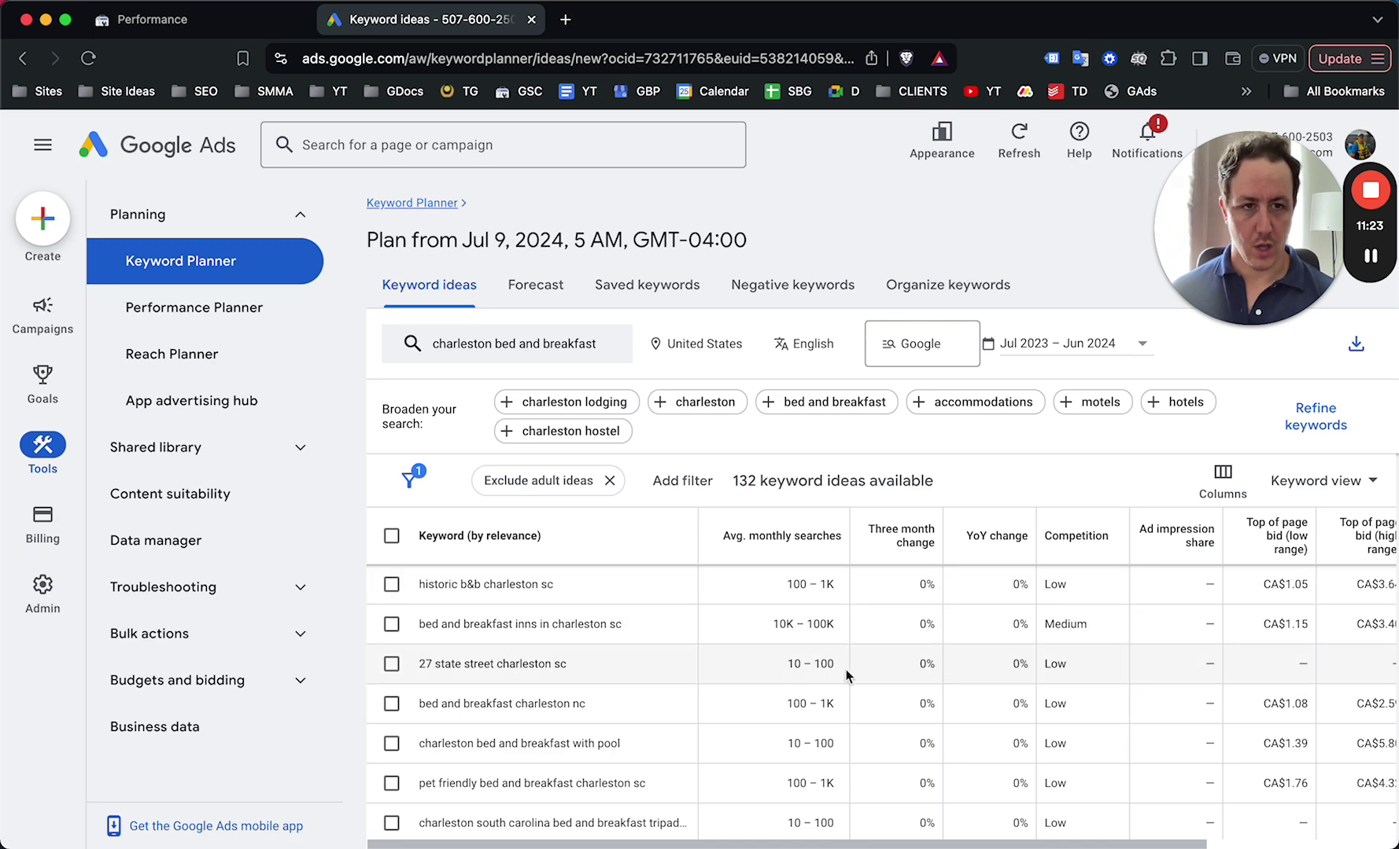
scroll(701, 715, down, 6)
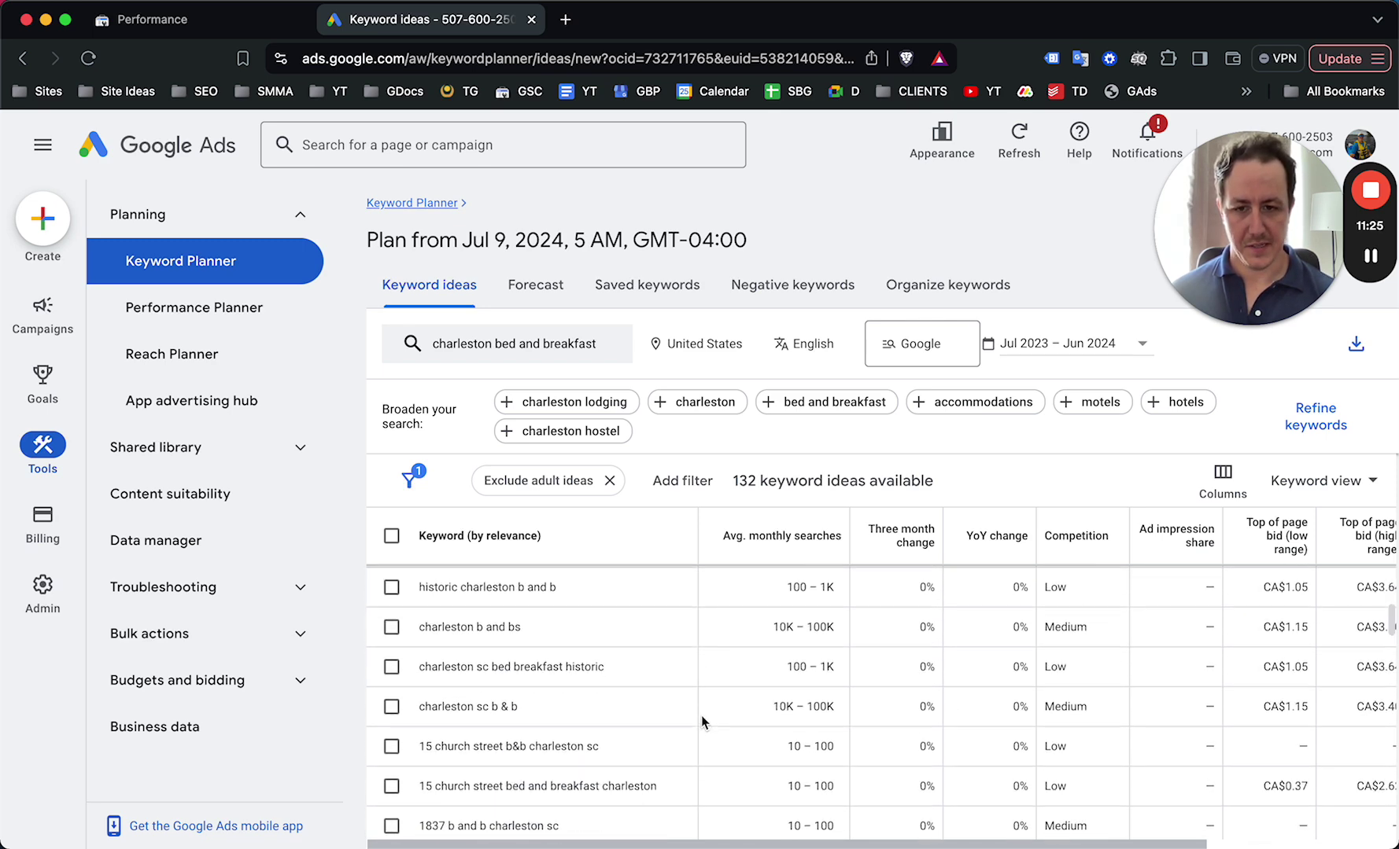
scroll(700, 715, up, 15)
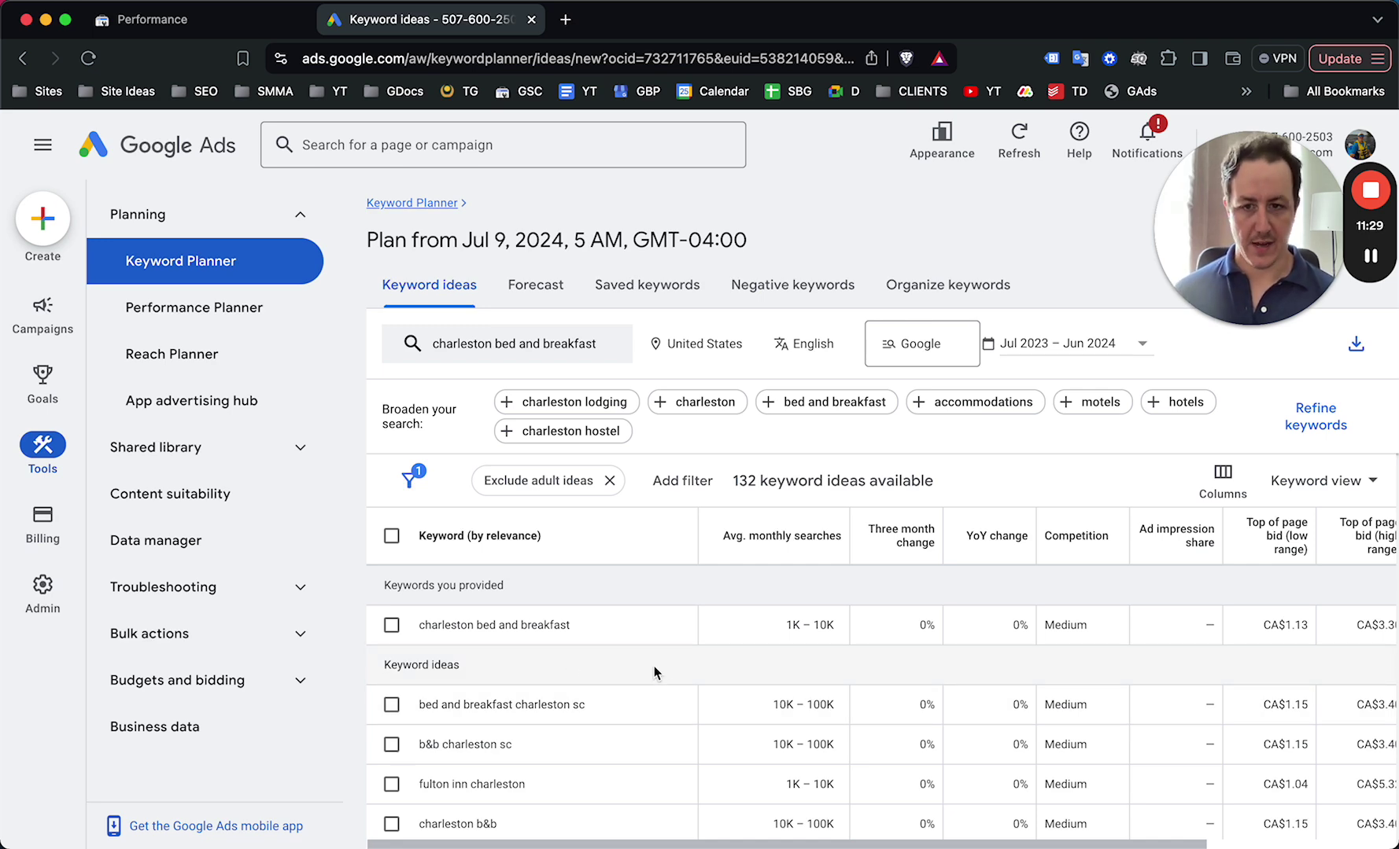
Review the Charleston keyword ideas for relevant bed and breakfast variations, comparing their monthly searches and competition
scroll(633, 684, down, 2)
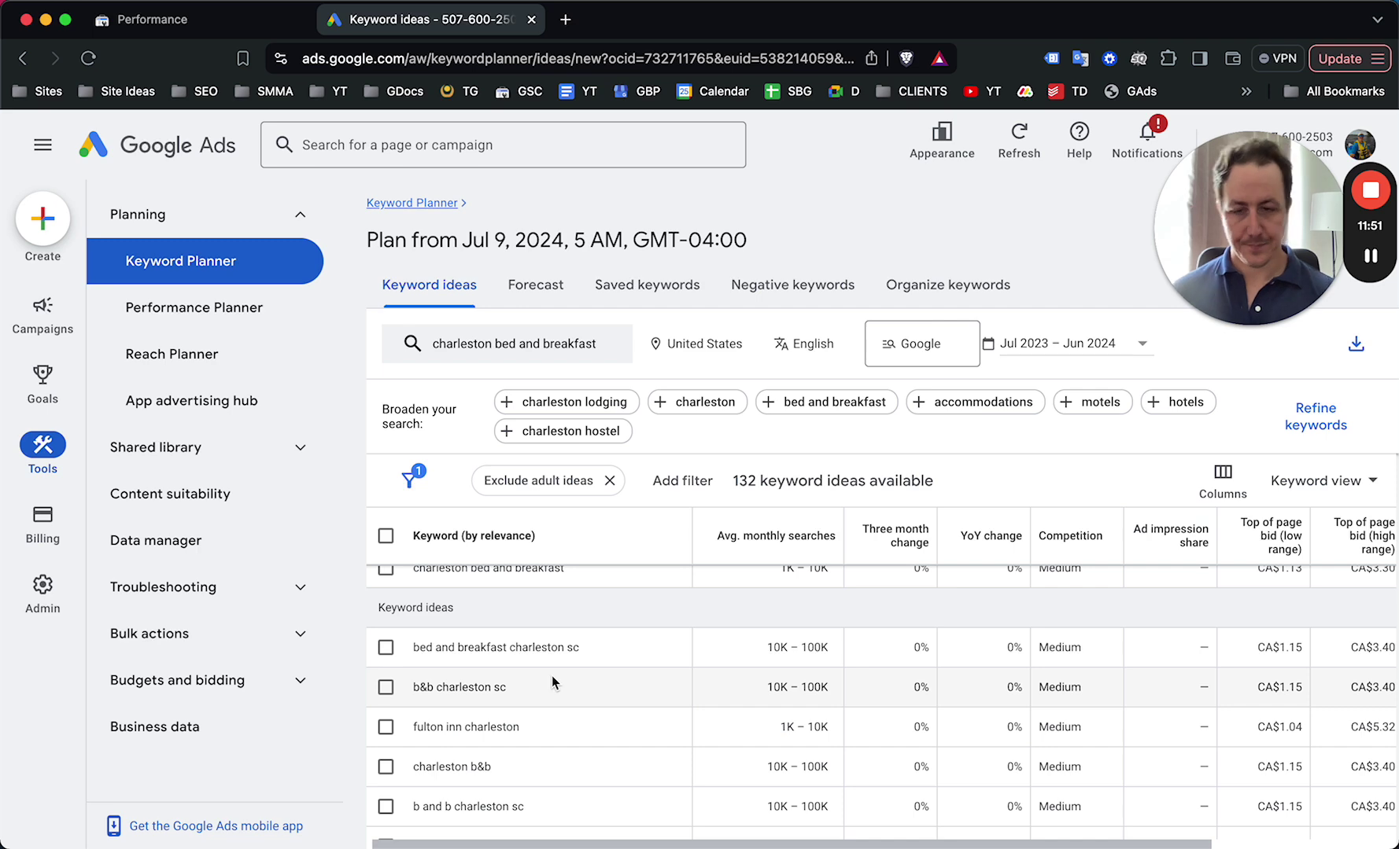
scroll(551, 675, down, 3)
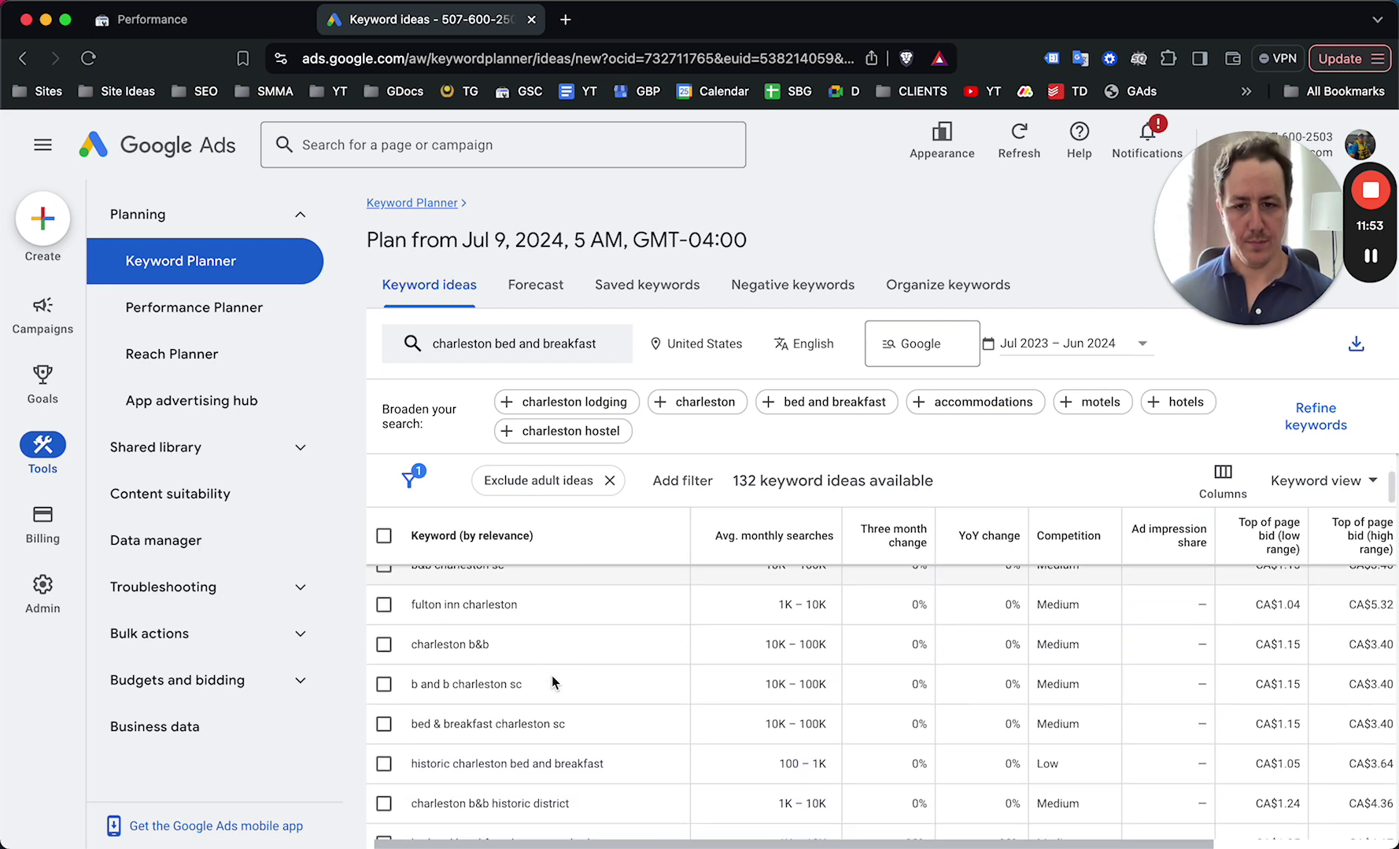
scroll(509, 761, up, 2)
scroll(524, 760, down, 2)
scroll(524, 761, down, 1)
scroll(567, 723, down, 3)
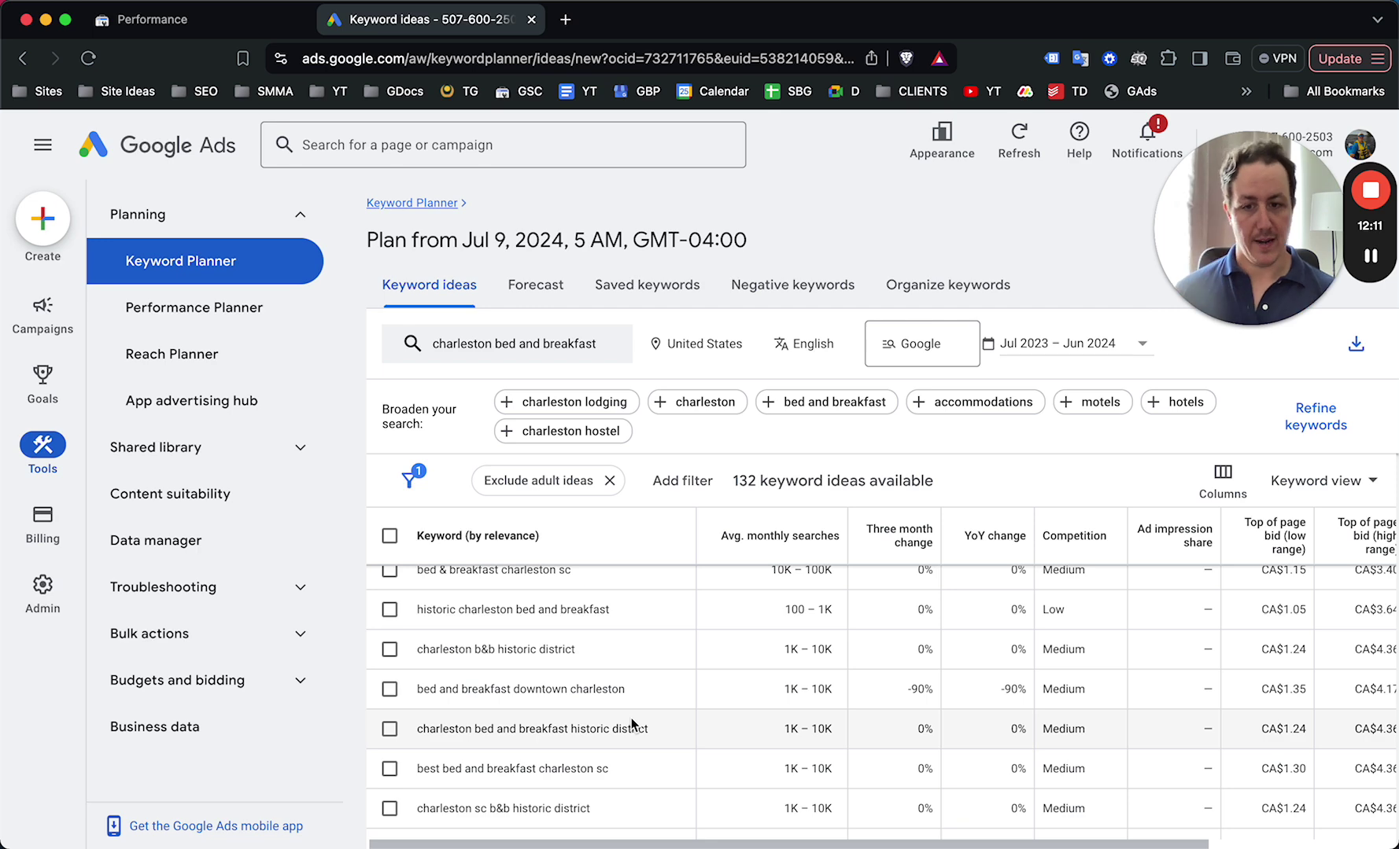
scroll(632, 722, down, 5)
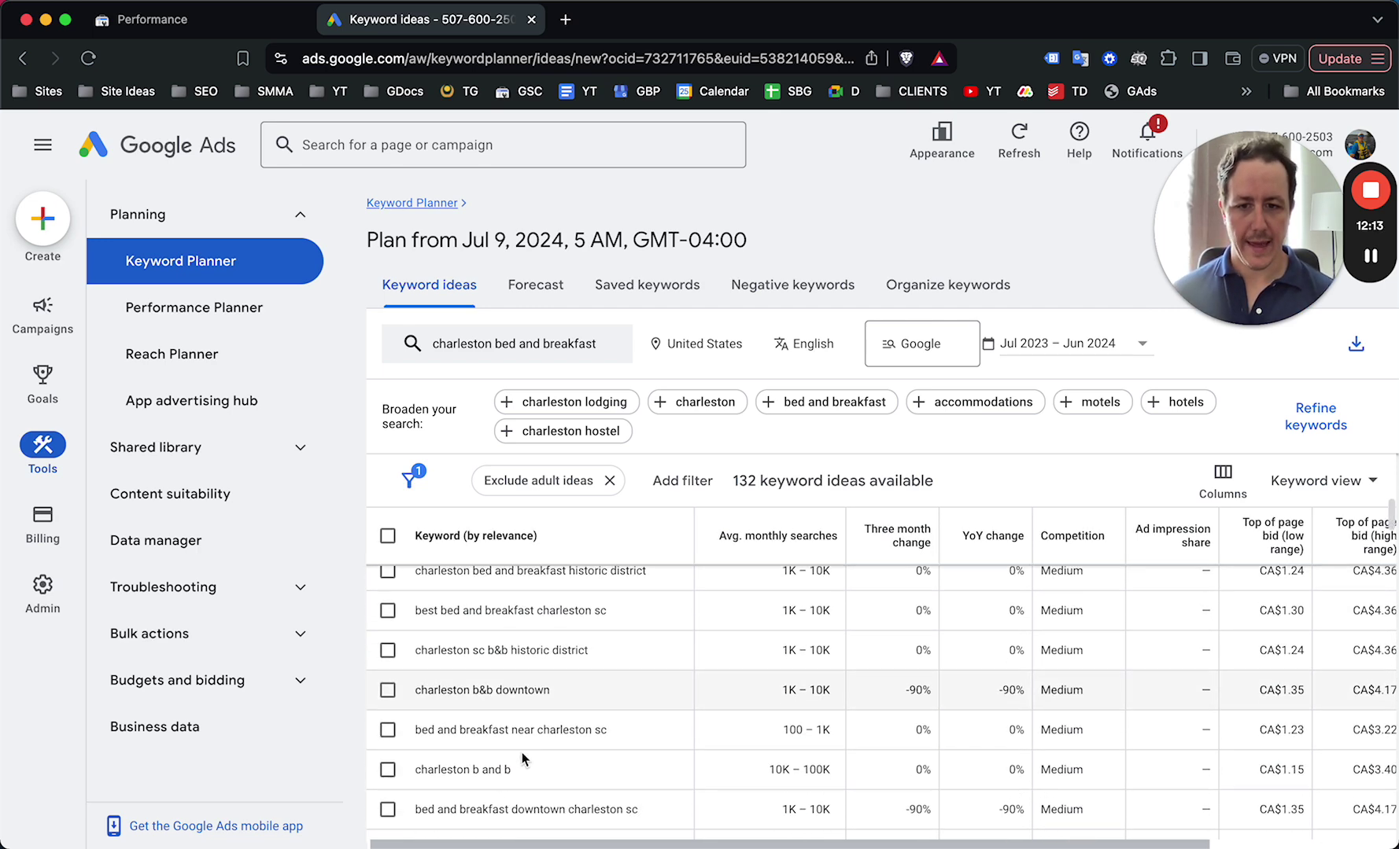
scroll(527, 756, down, 1)
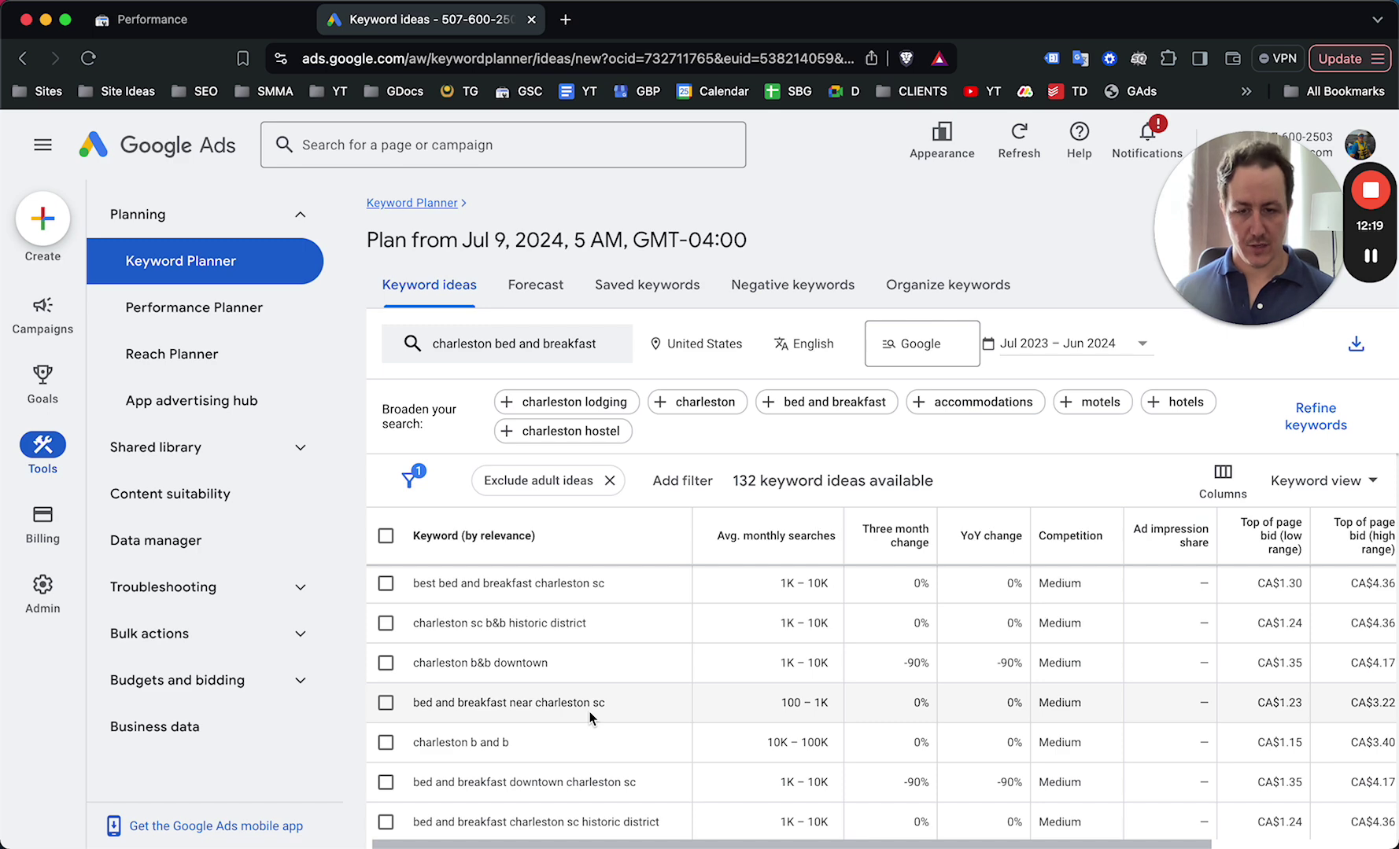
scroll(589, 713, down, 5)
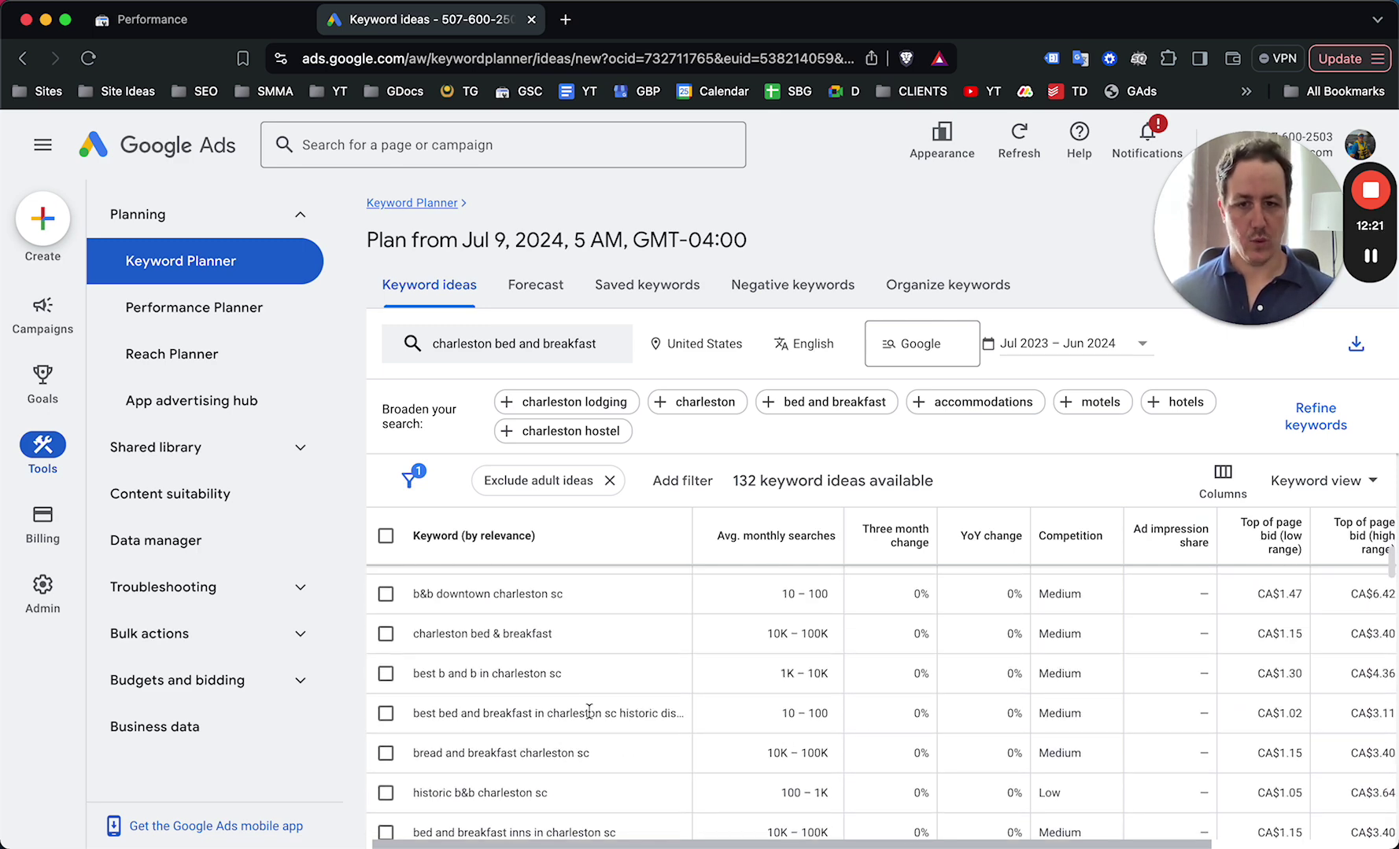
scroll(586, 717, down, 5)
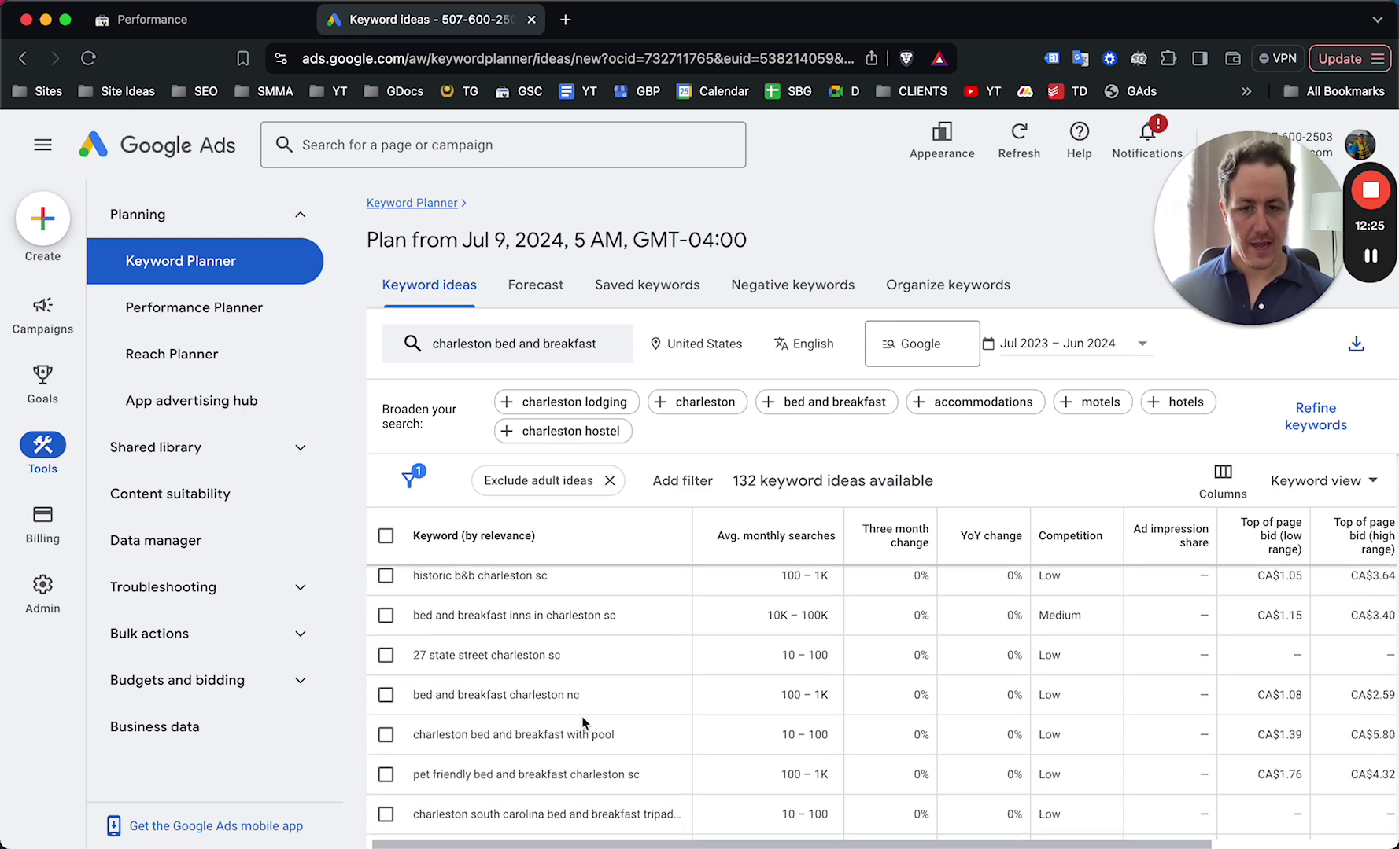
scroll(582, 722, down, 3)
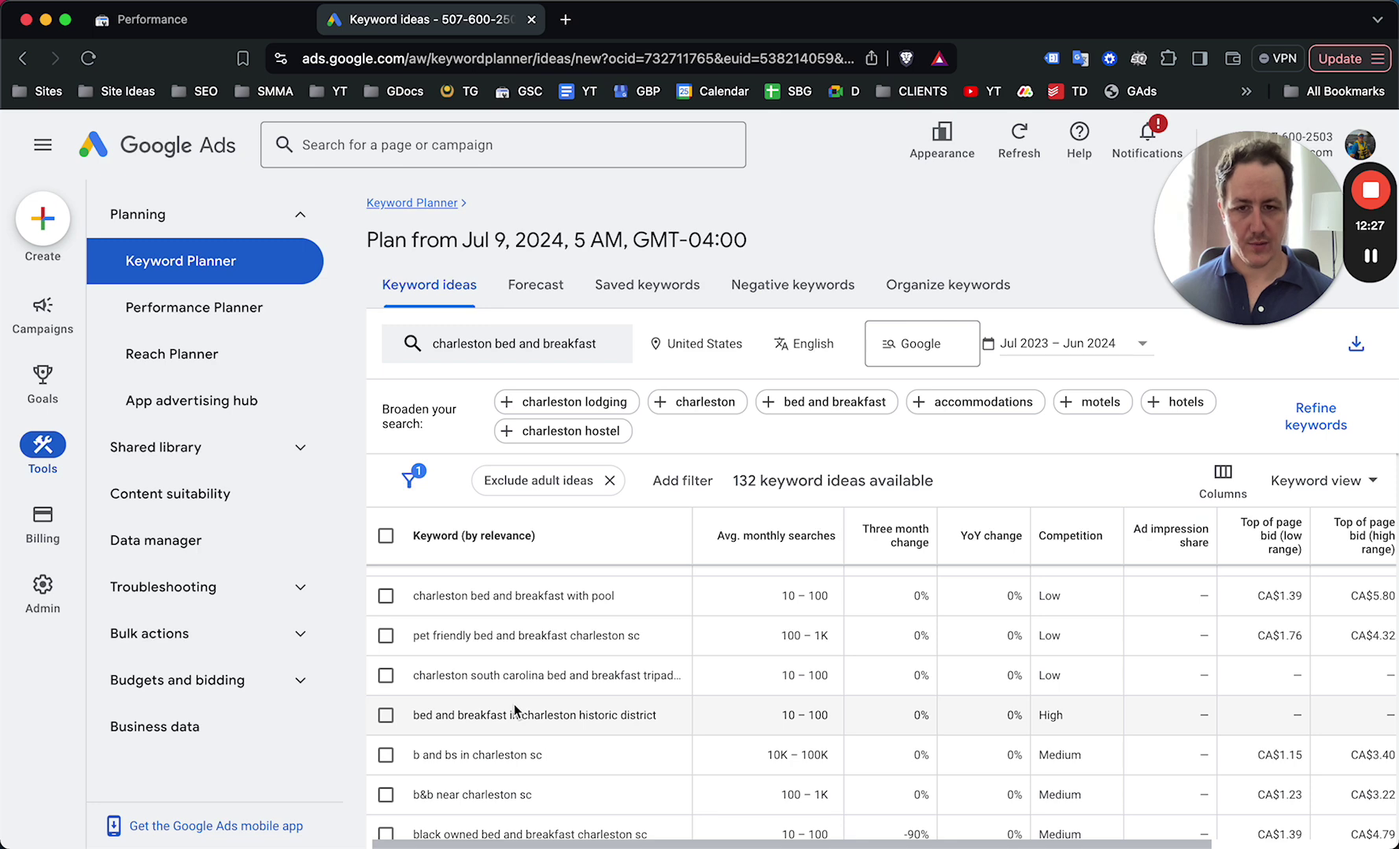
scroll(513, 711, down, 3)
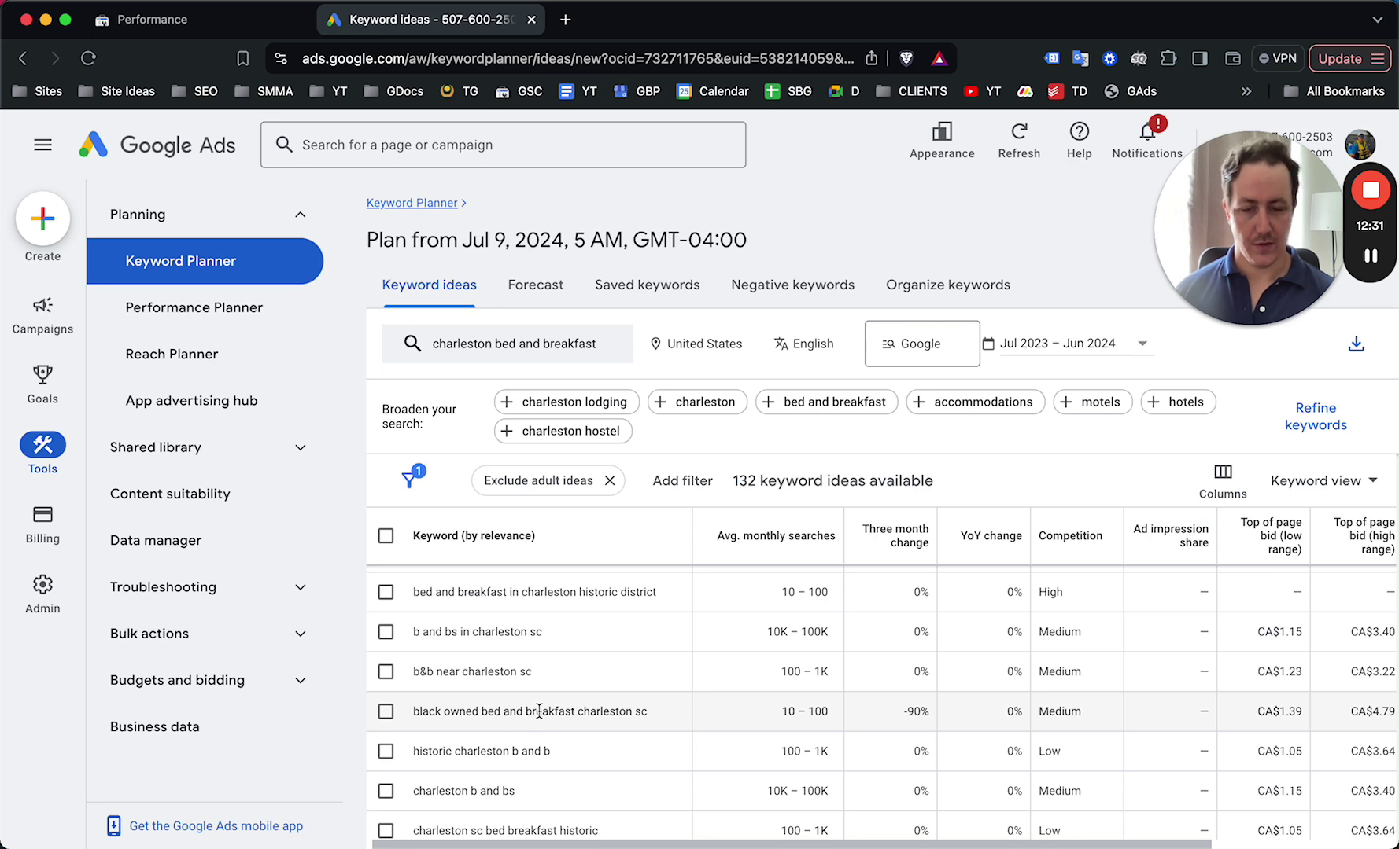
Examine the keyword idea "black owned bed and breakfast charleston sc" and scan the remaining ideas to the end of the page
drag(413, 713, 643, 727)
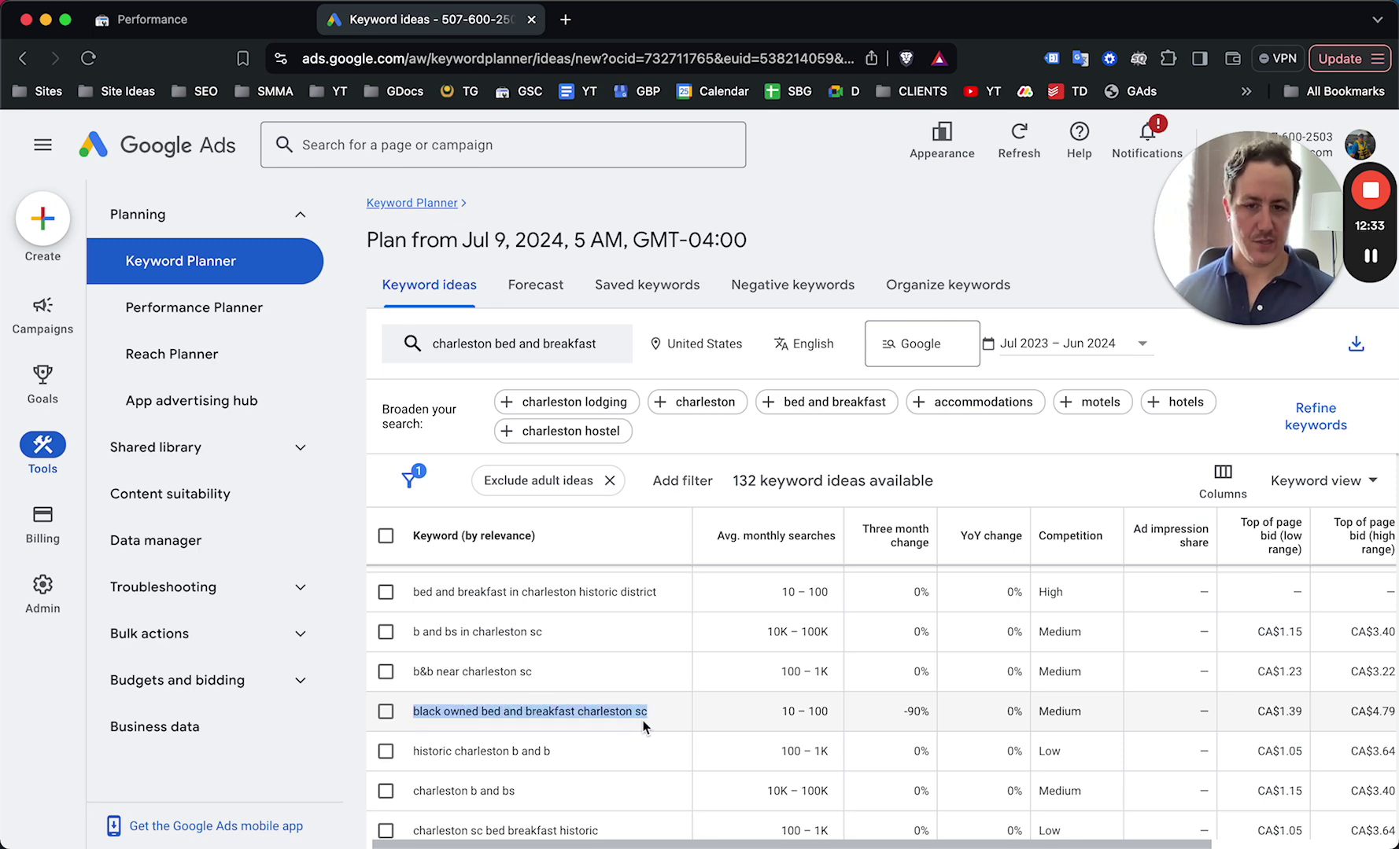
click(642, 724)
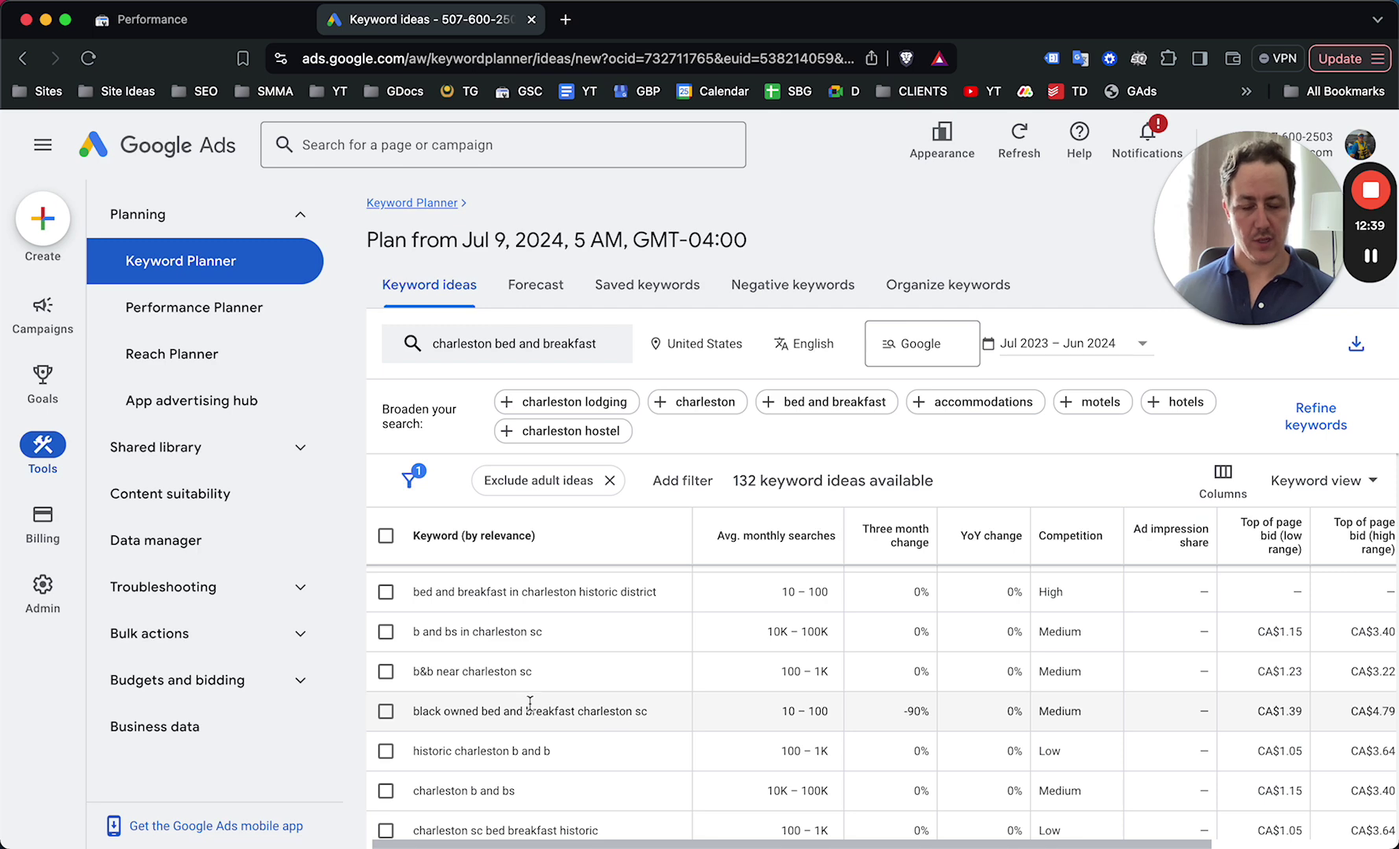
scroll(654, 686, down, 10)
scroll(654, 691, down, 3)
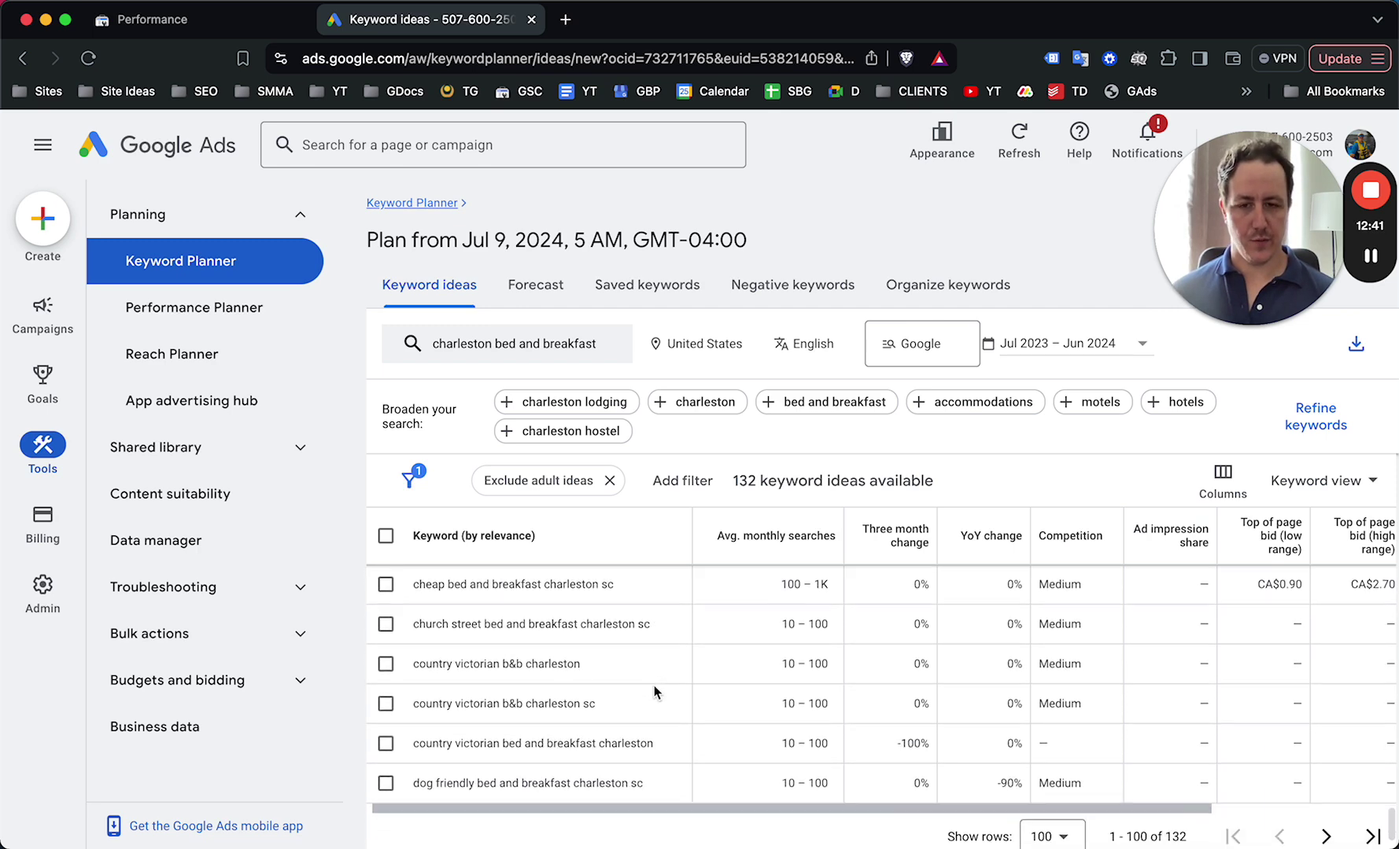
scroll(654, 691, up, 20)
scroll(653, 691, up, 5)
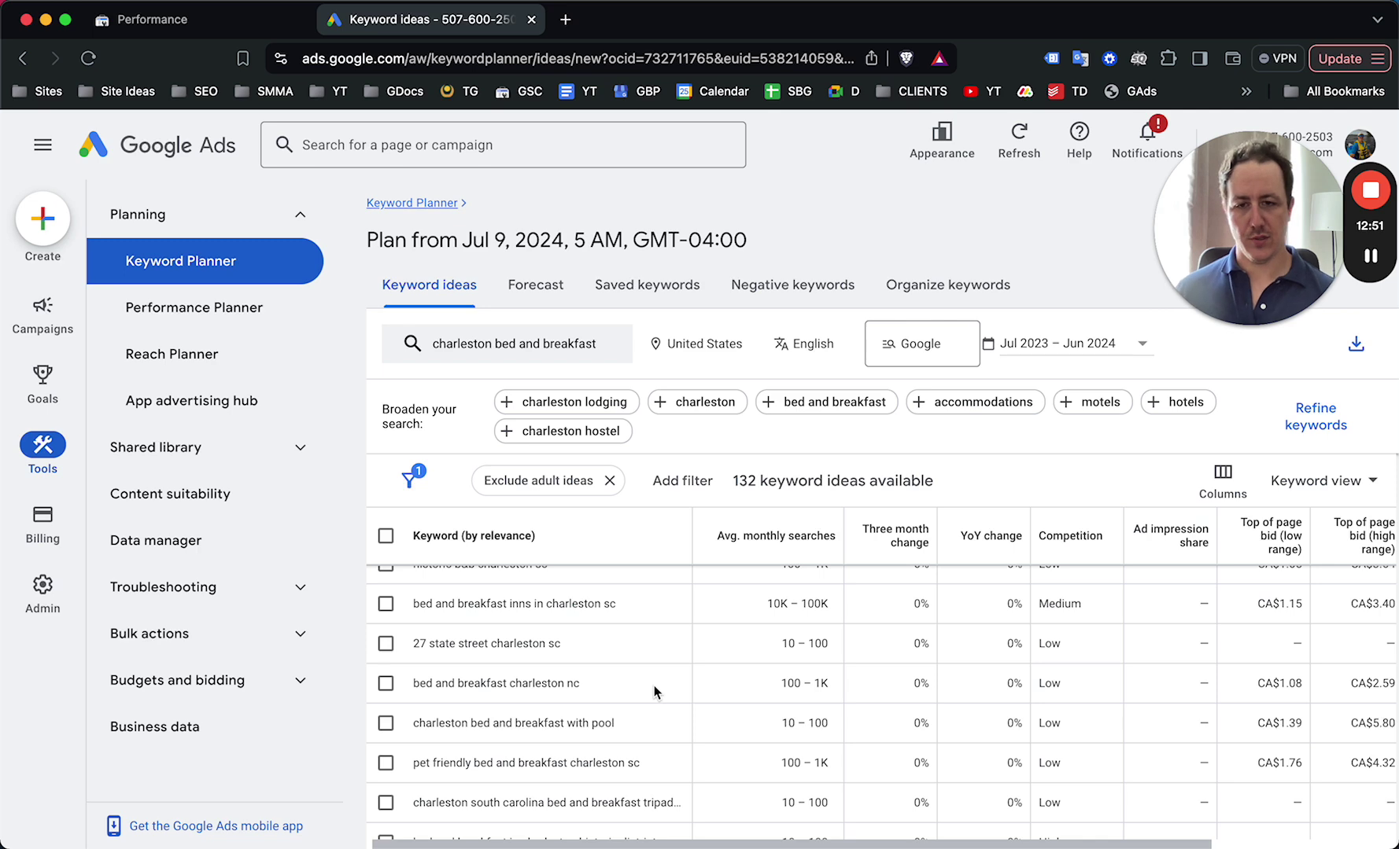
Check whether specific ideas such as "27 state street charleston sc" and "charleston bed and breakfast with pool" suit the business, and survey similar niche keywords
scroll(654, 691, up, 1)
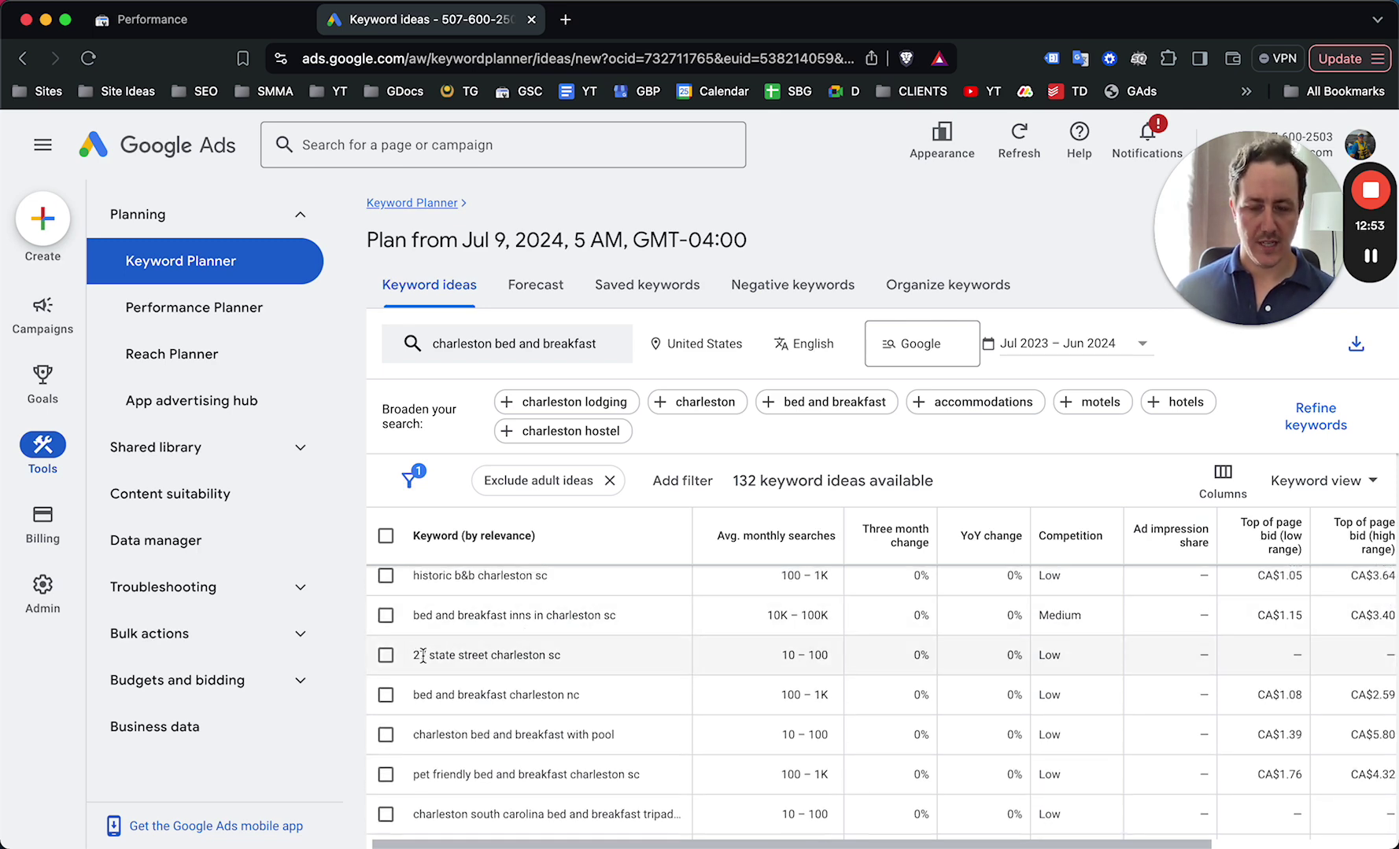
scroll(425, 657, down, 2)
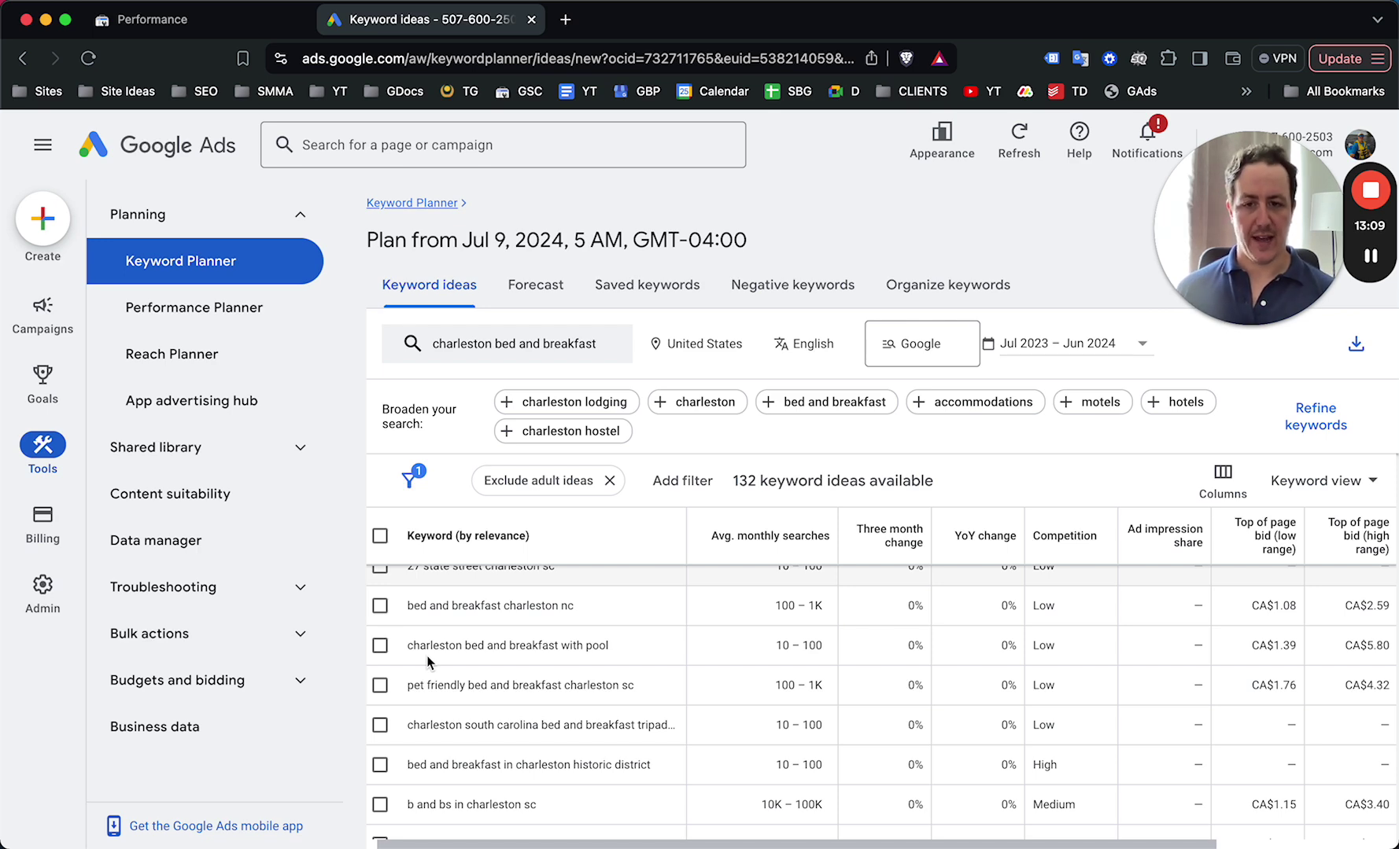
scroll(429, 663, up, 2)
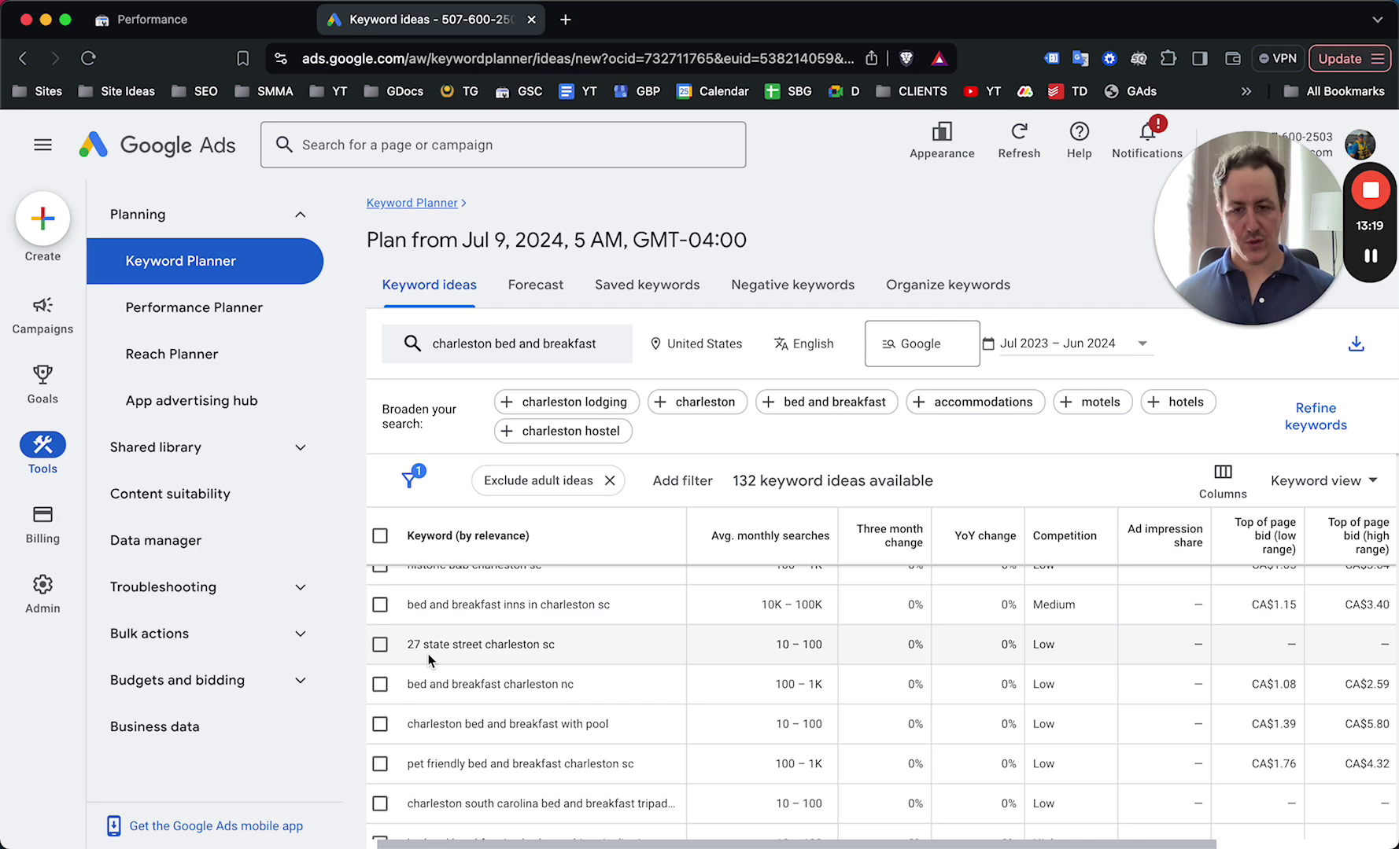
scroll(429, 659, down, 2)
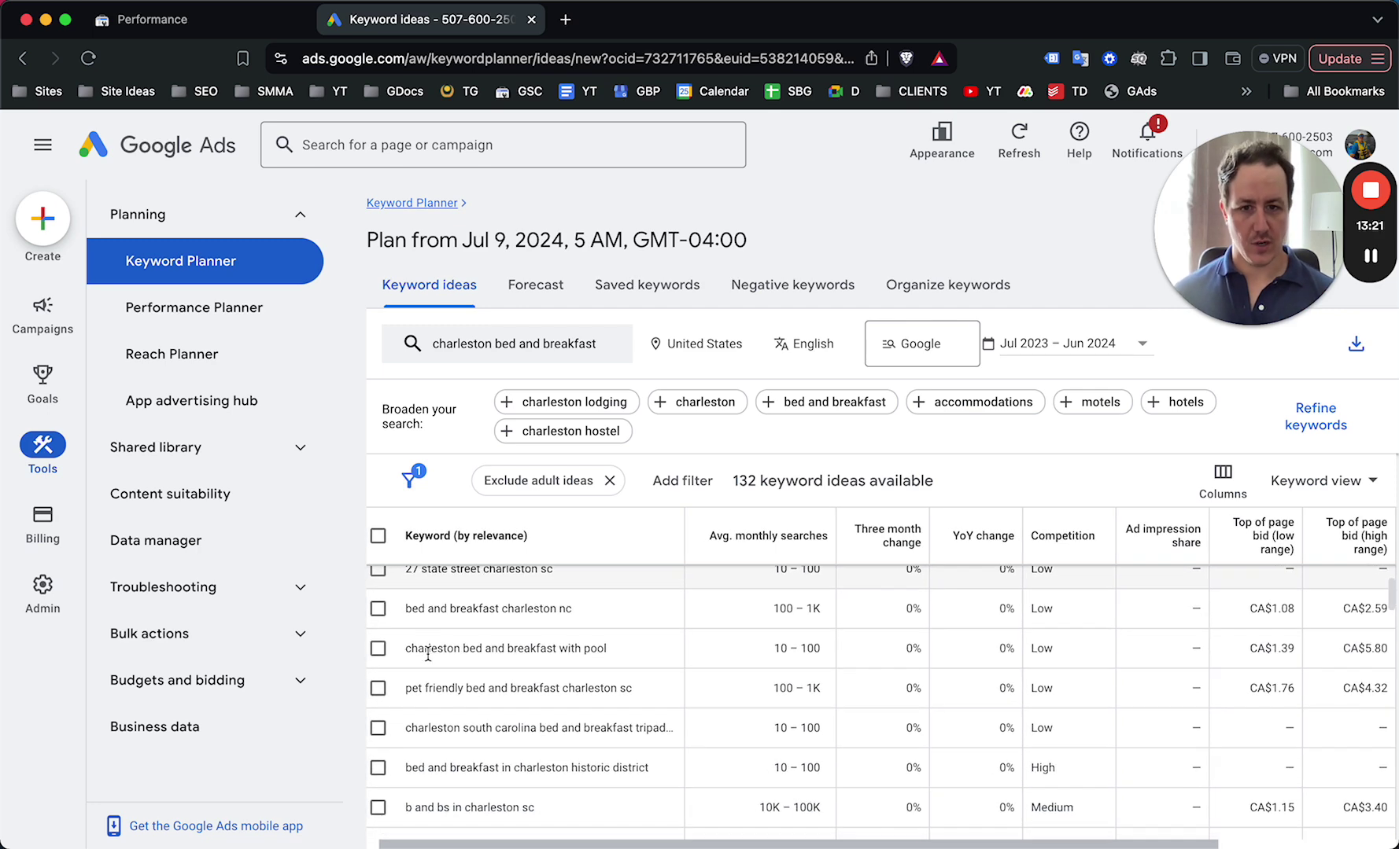
triple_click(580, 648)
scroll(580, 648, down, 10)
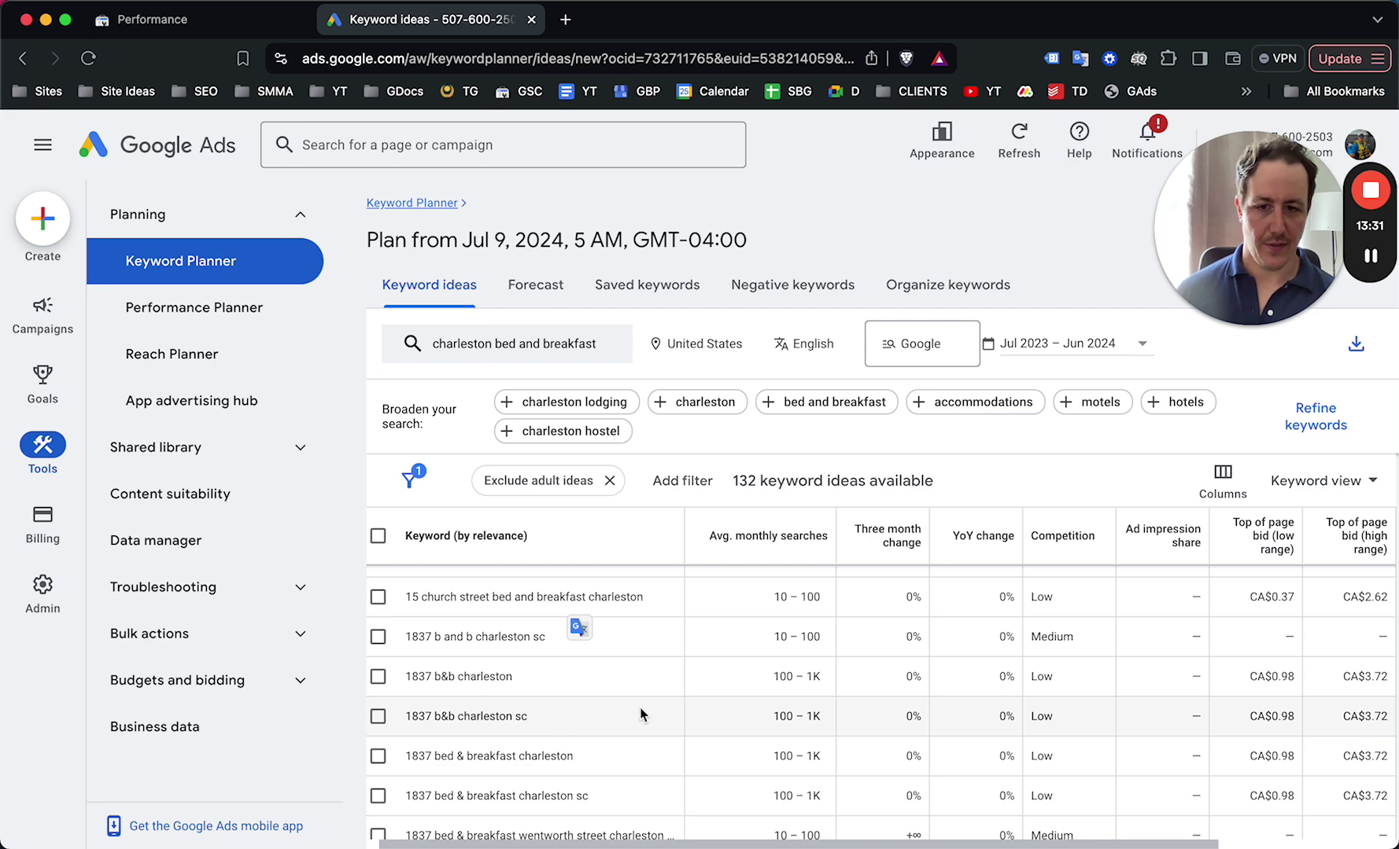
scroll(689, 728, down, 10)
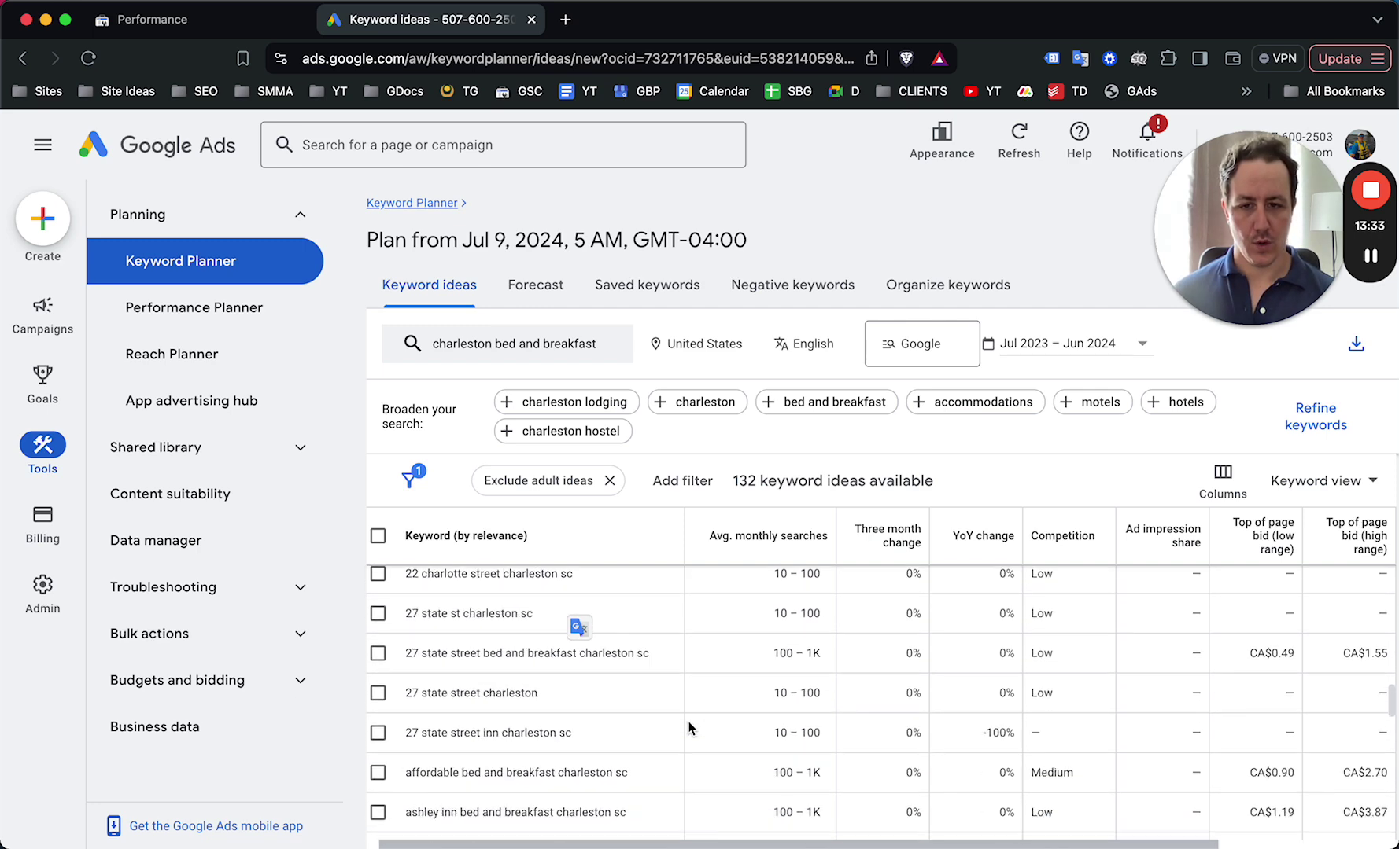
scroll(689, 728, down, 5)
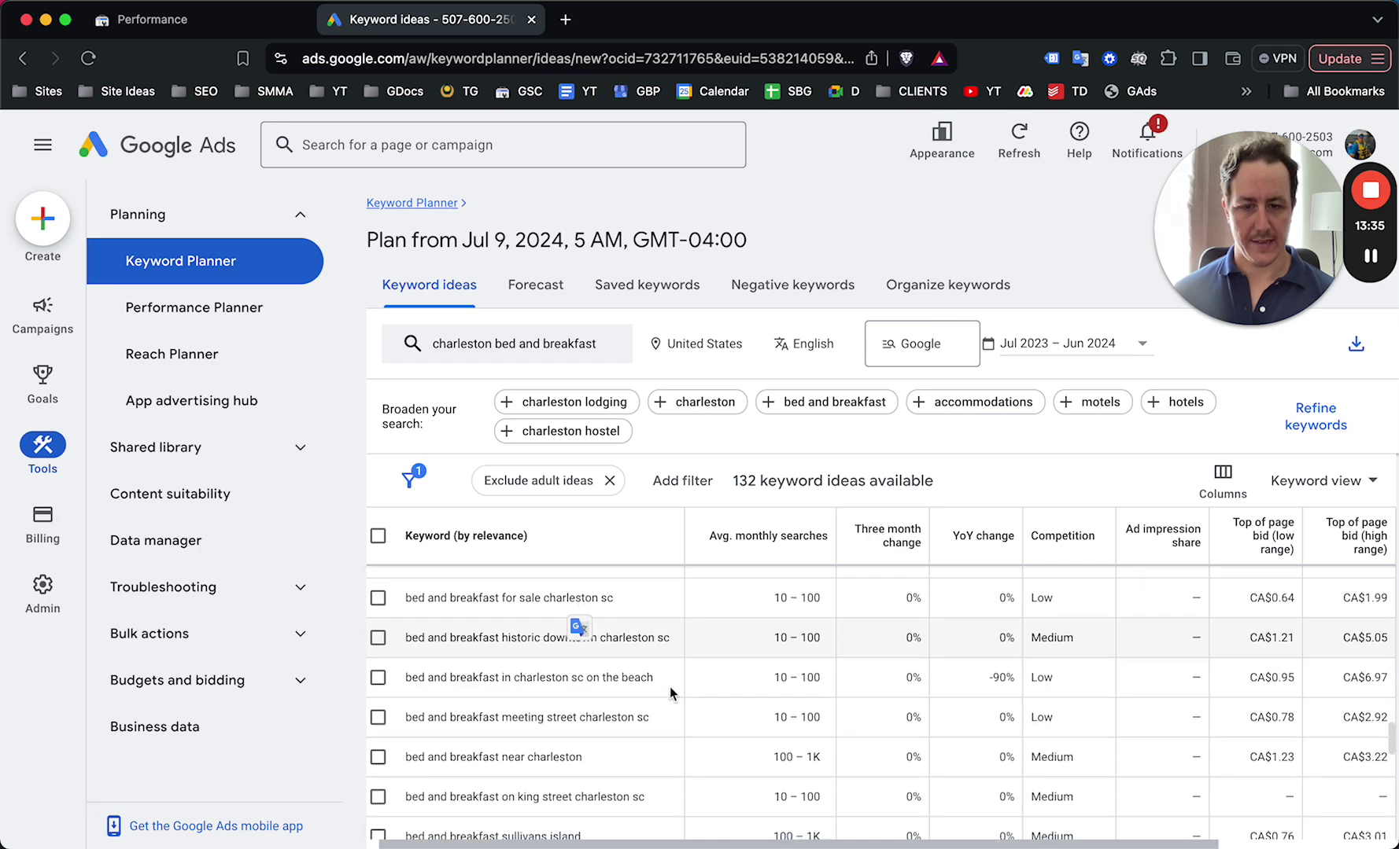
scroll(704, 556, up, 5)
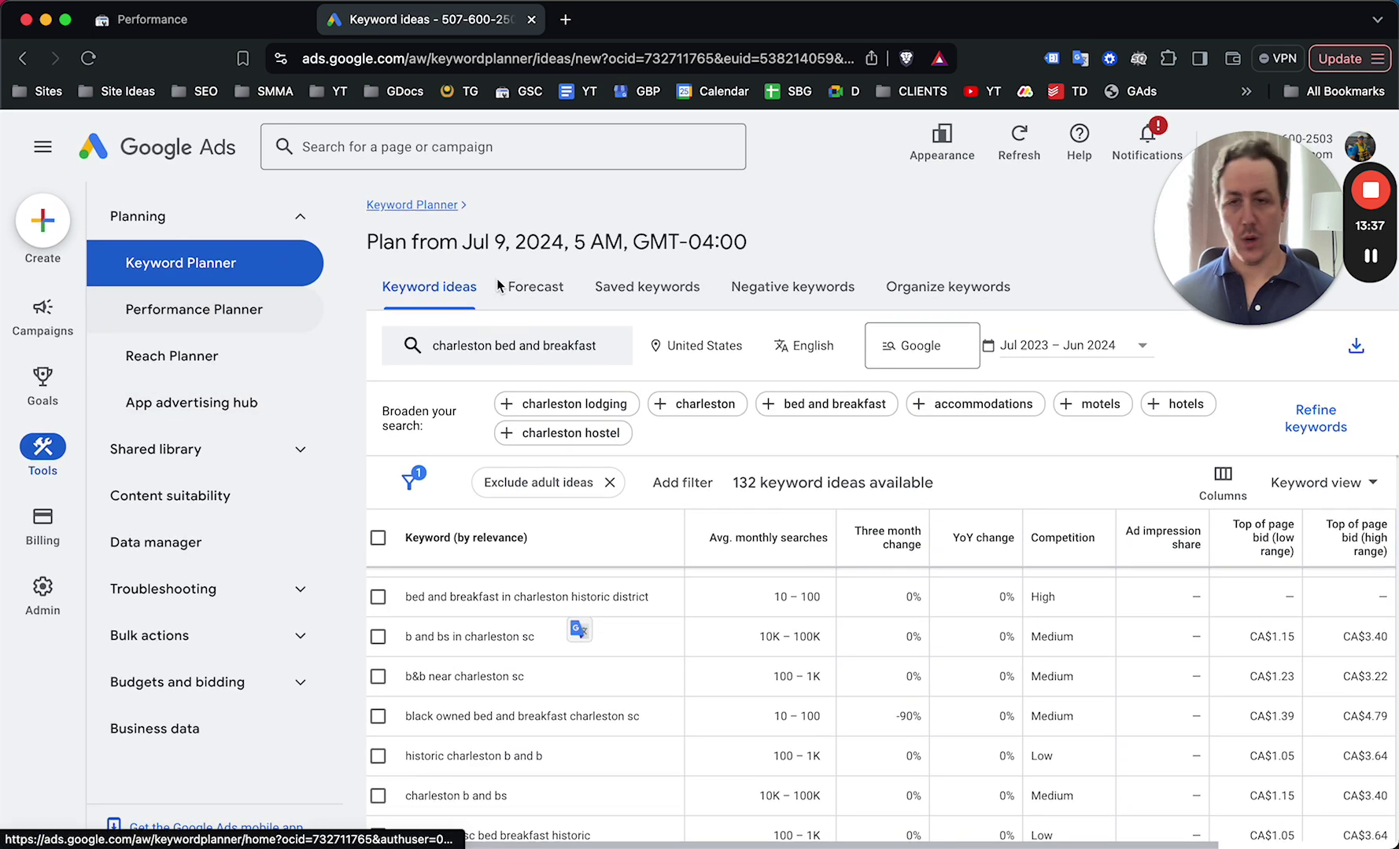